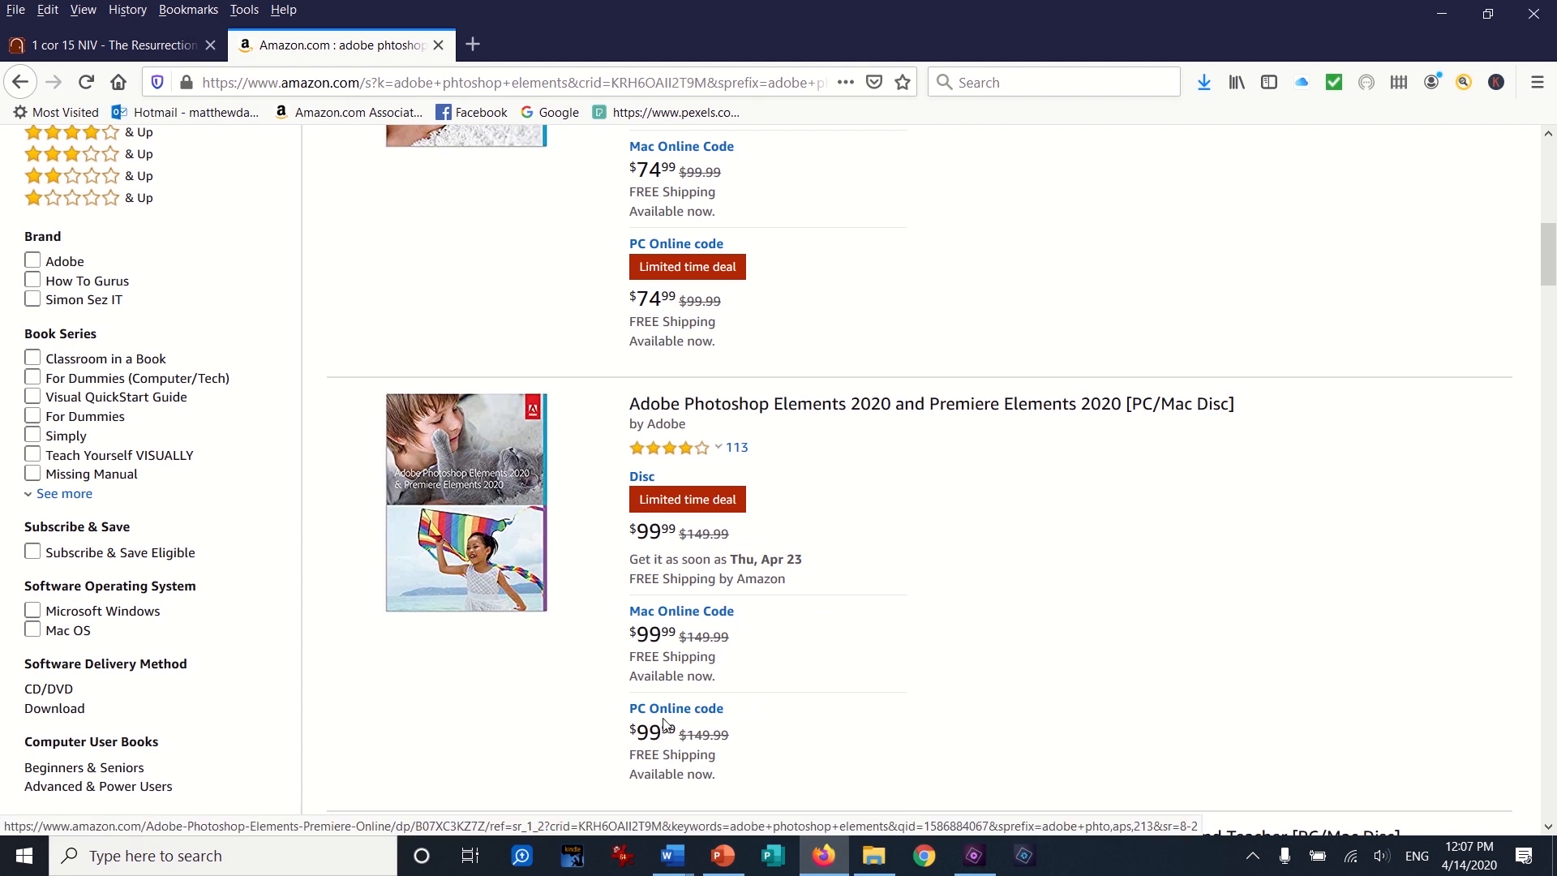
# Step: Open the PC Online code listing for Adobe Photoshop Elements 2020 and Premiere Elements 2020 and review its price and platform options
pyautogui.click(673, 711)
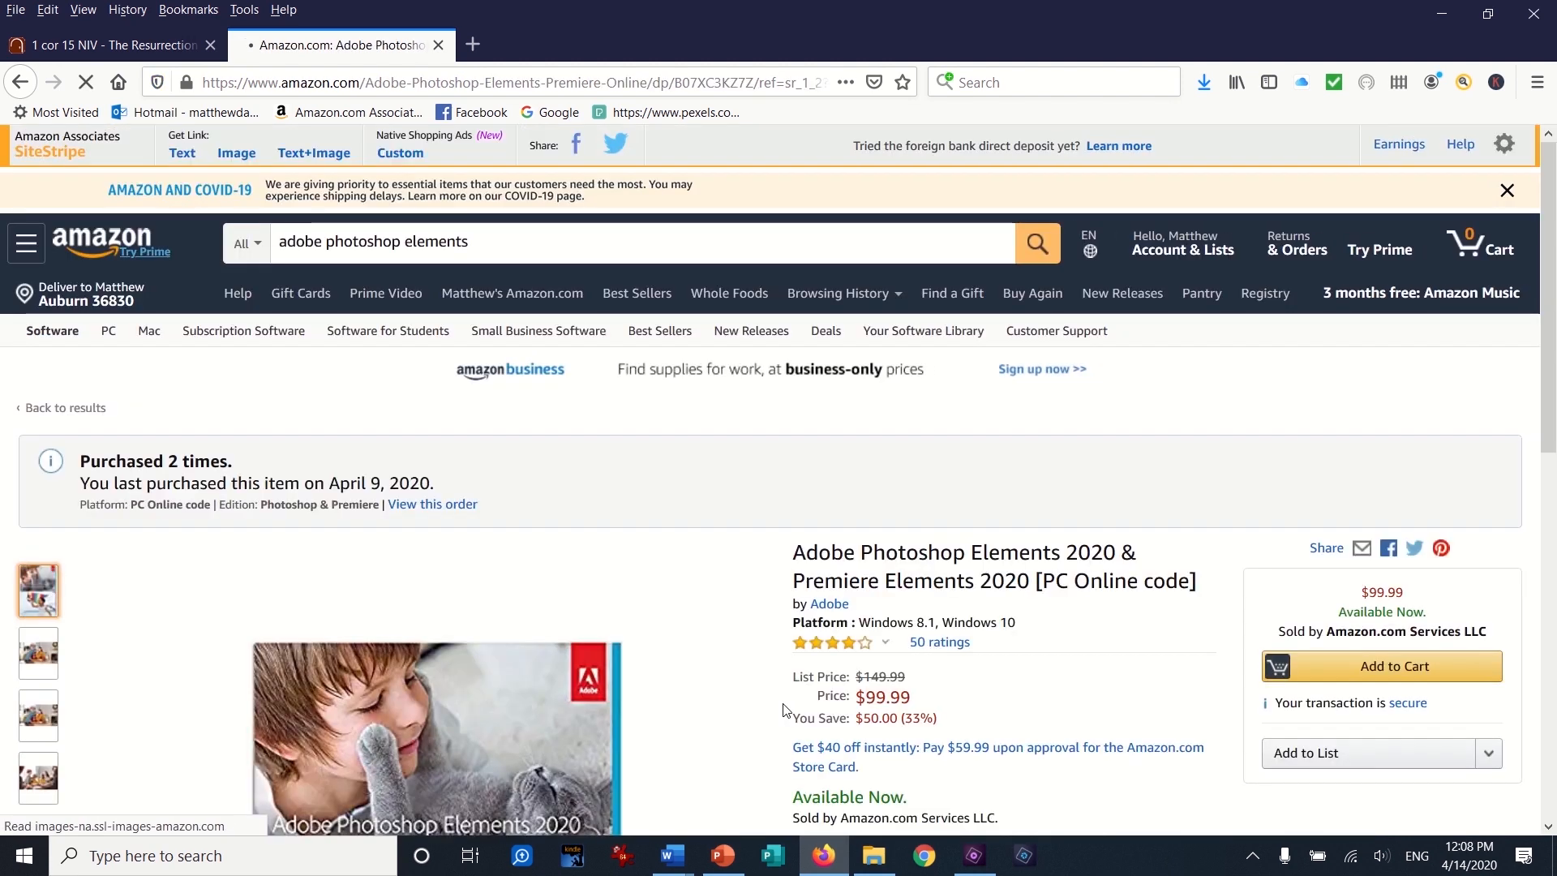
pyautogui.scroll(-2, 980, 621)
pyautogui.scroll(-1, 980, 621)
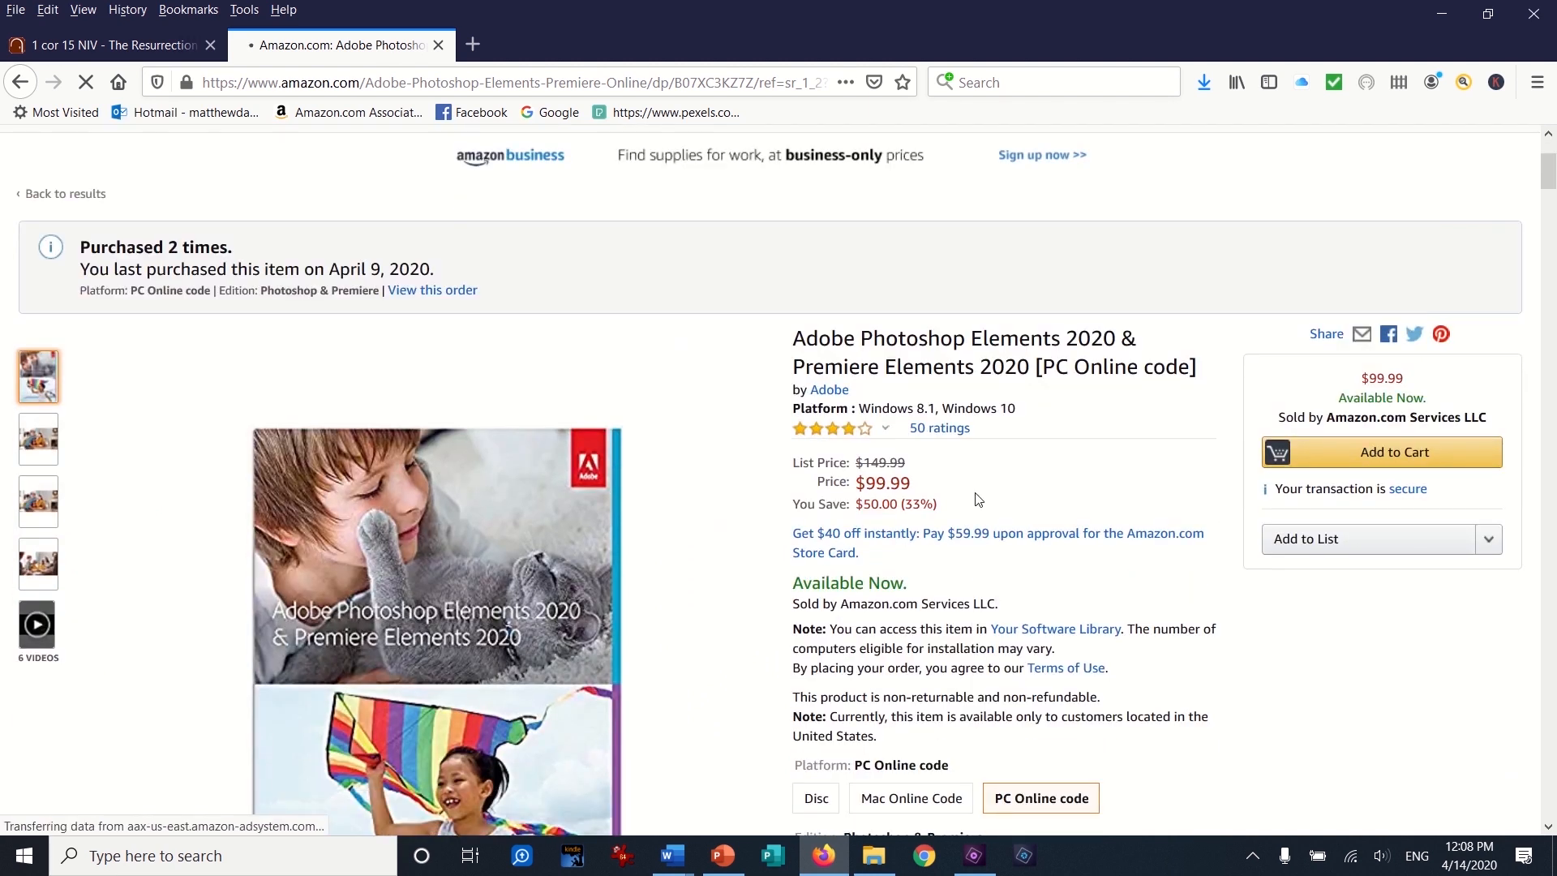
pyautogui.scroll(-2, 976, 497)
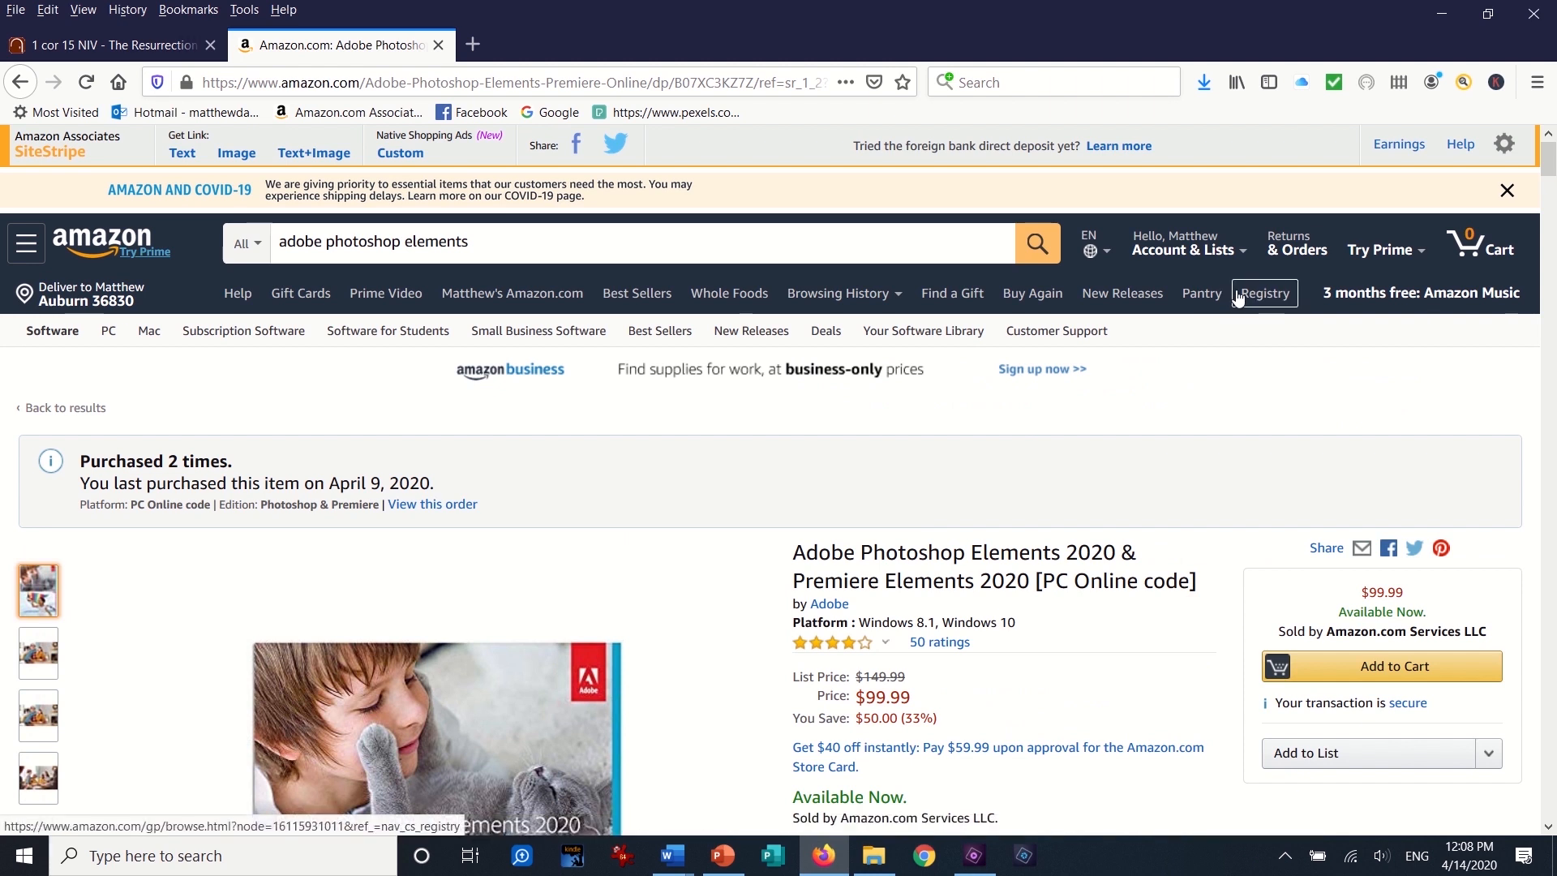
# Step: Open the account's digital items page listing the purchased software downloads and codes
pyautogui.click(1189, 249)
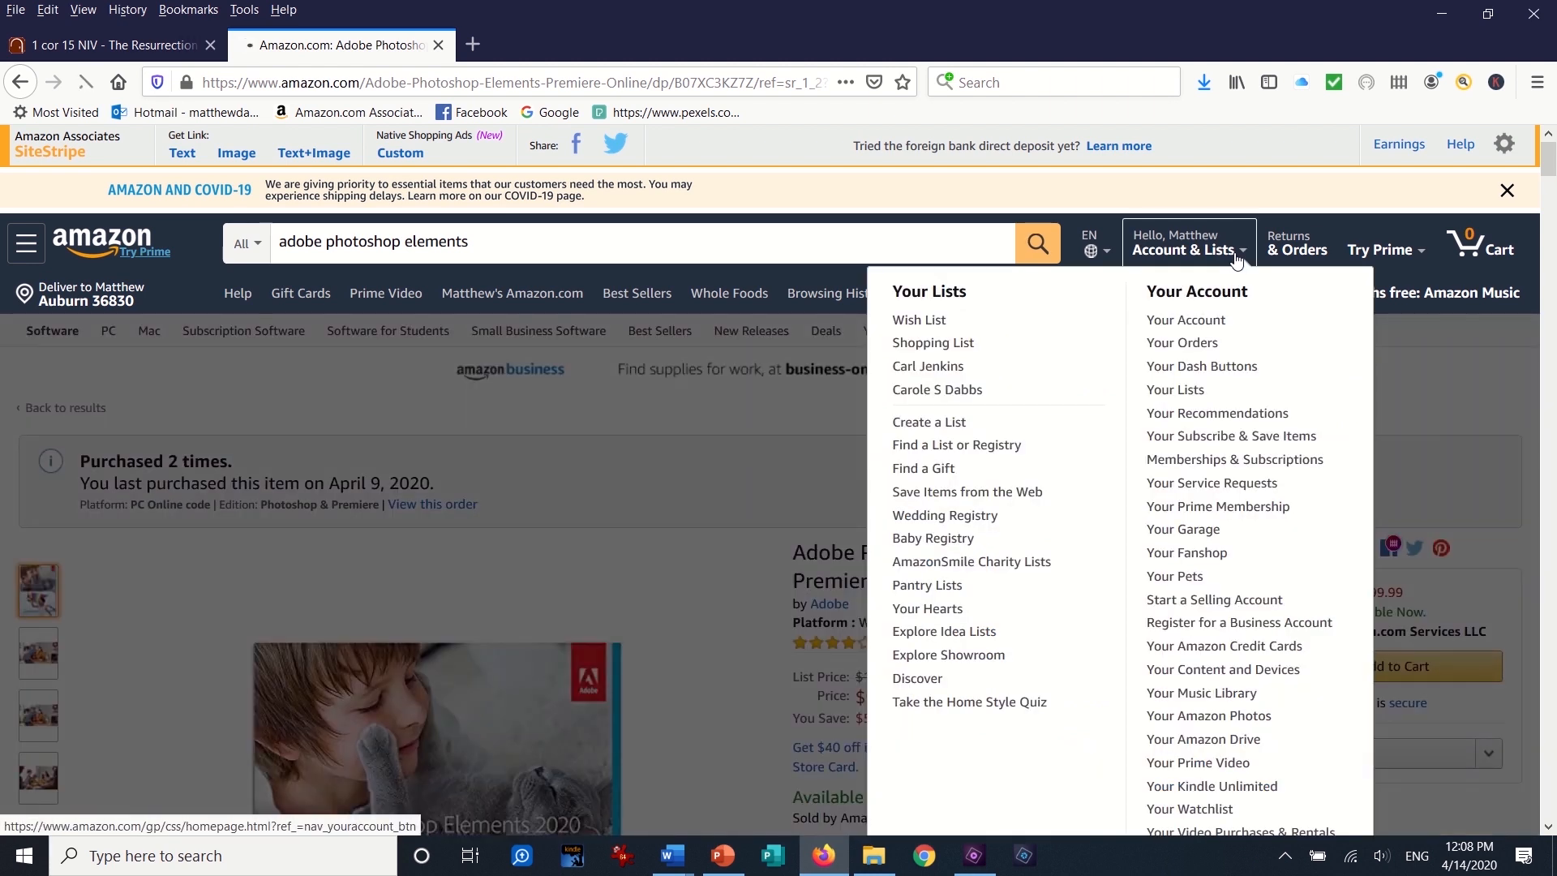
pyautogui.scroll(-5, 680, 498)
pyautogui.click(679, 493)
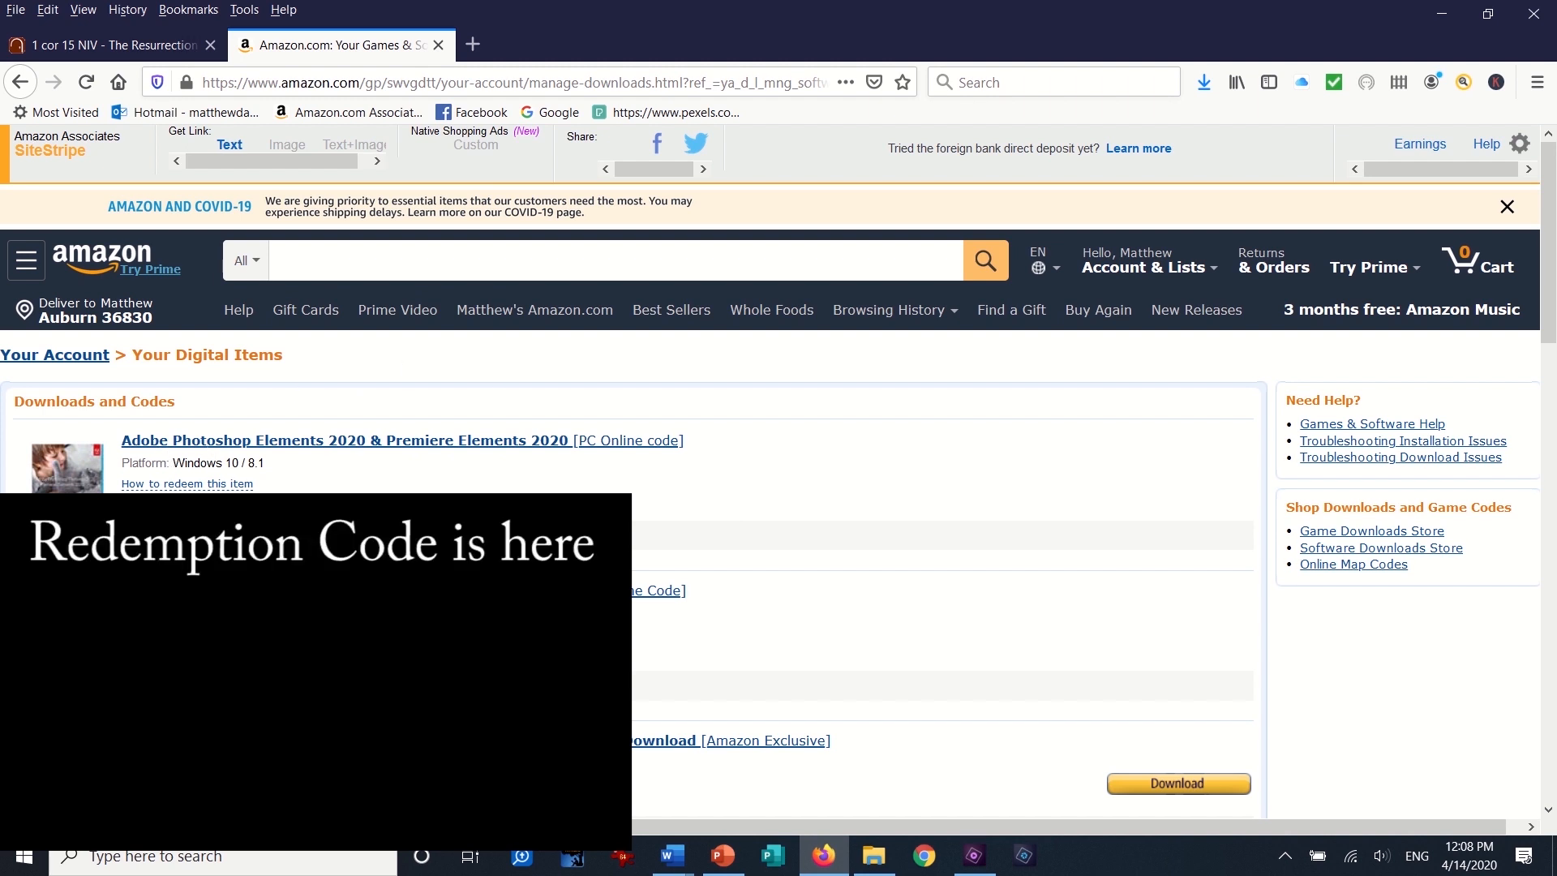
# Step: Read the redemption instructions for the Photoshop Elements 2020 and Premiere Elements 2020 purchase, including the Adobe redemption link, and close them
pyautogui.click(210, 487)
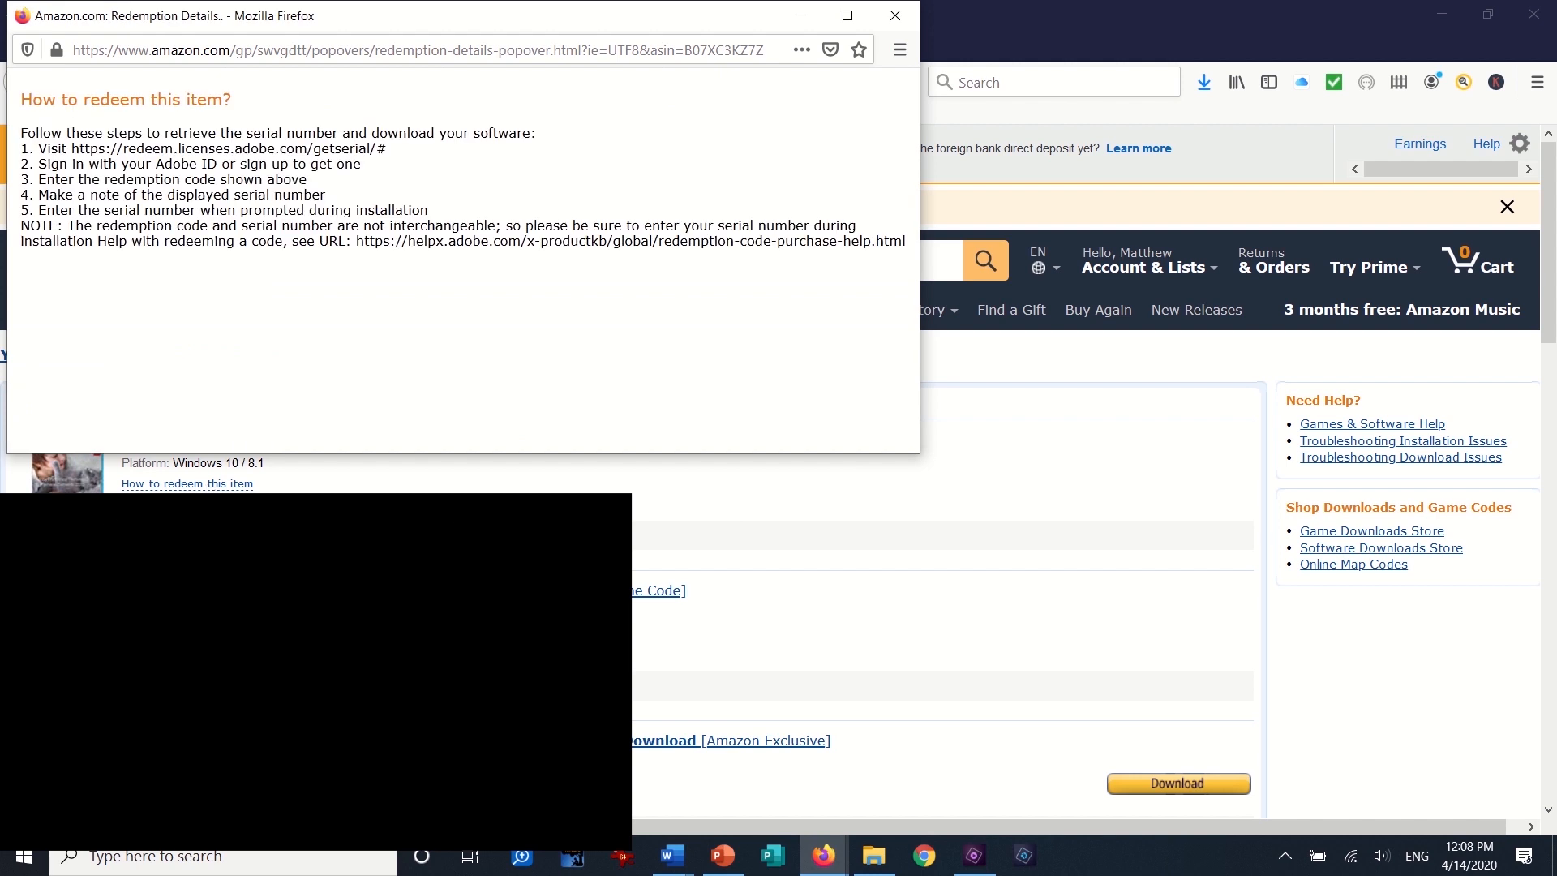
pyautogui.moveTo(74, 149); pyautogui.dragTo(396, 164)
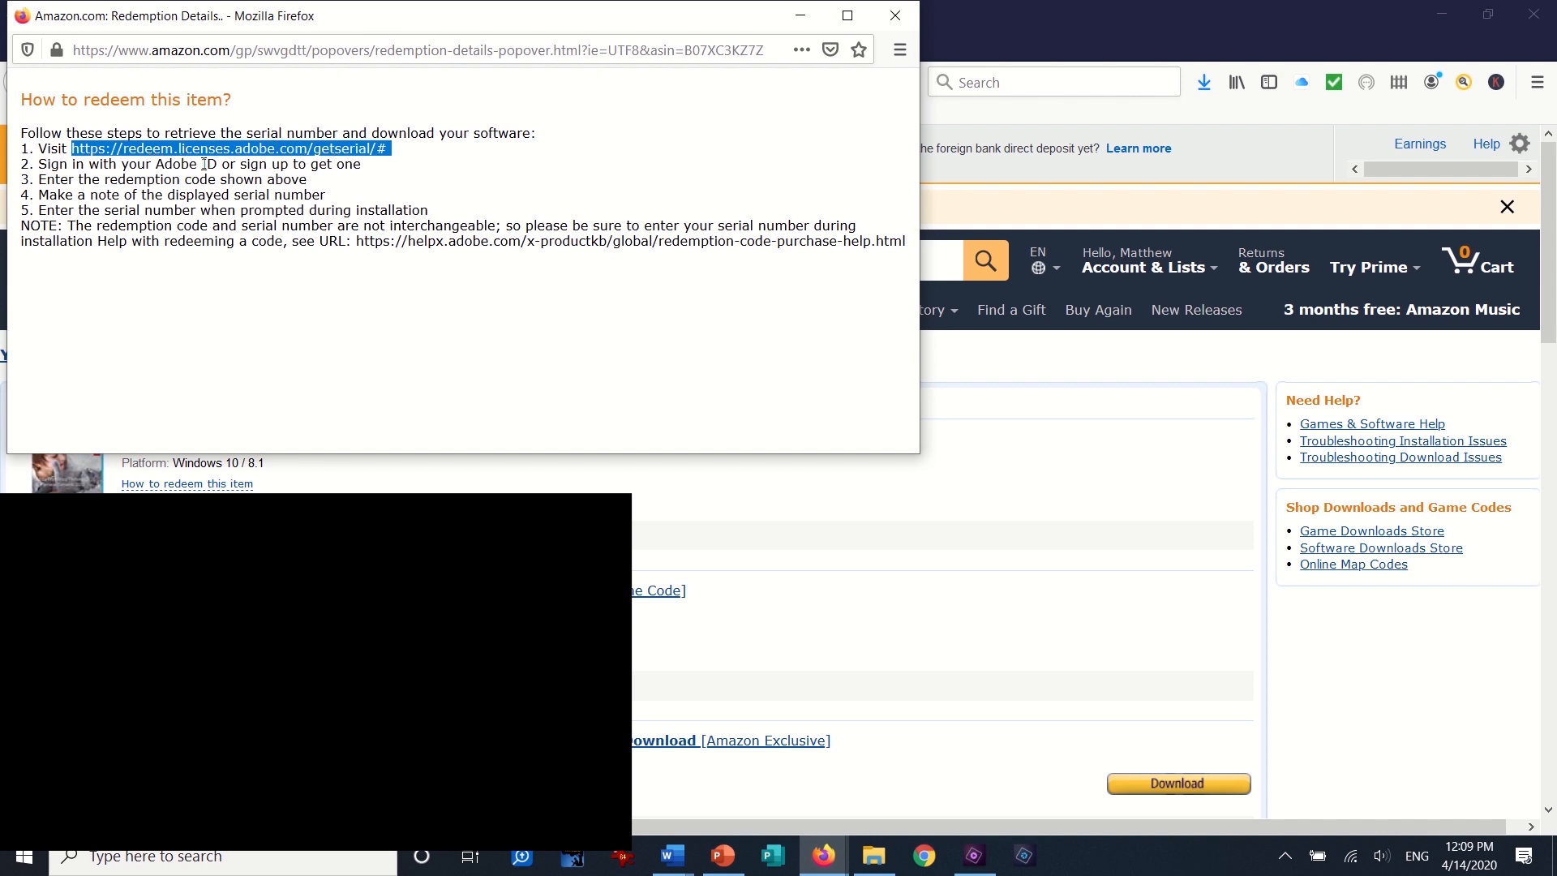
pyautogui.moveTo(305, 164); pyautogui.dragTo(363, 170)
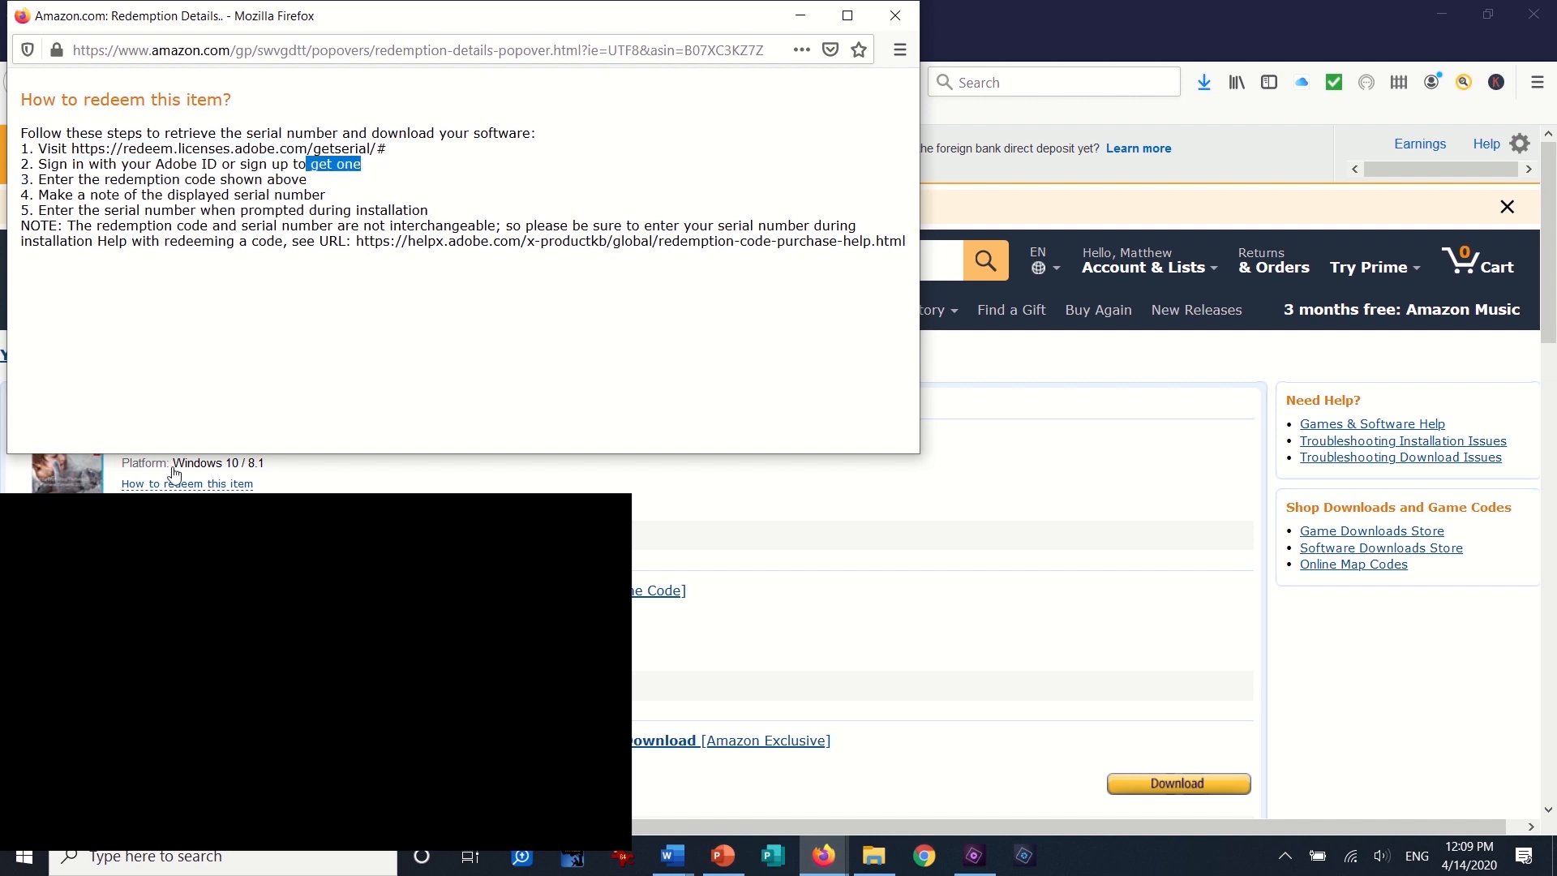
pyautogui.click(786, 527)
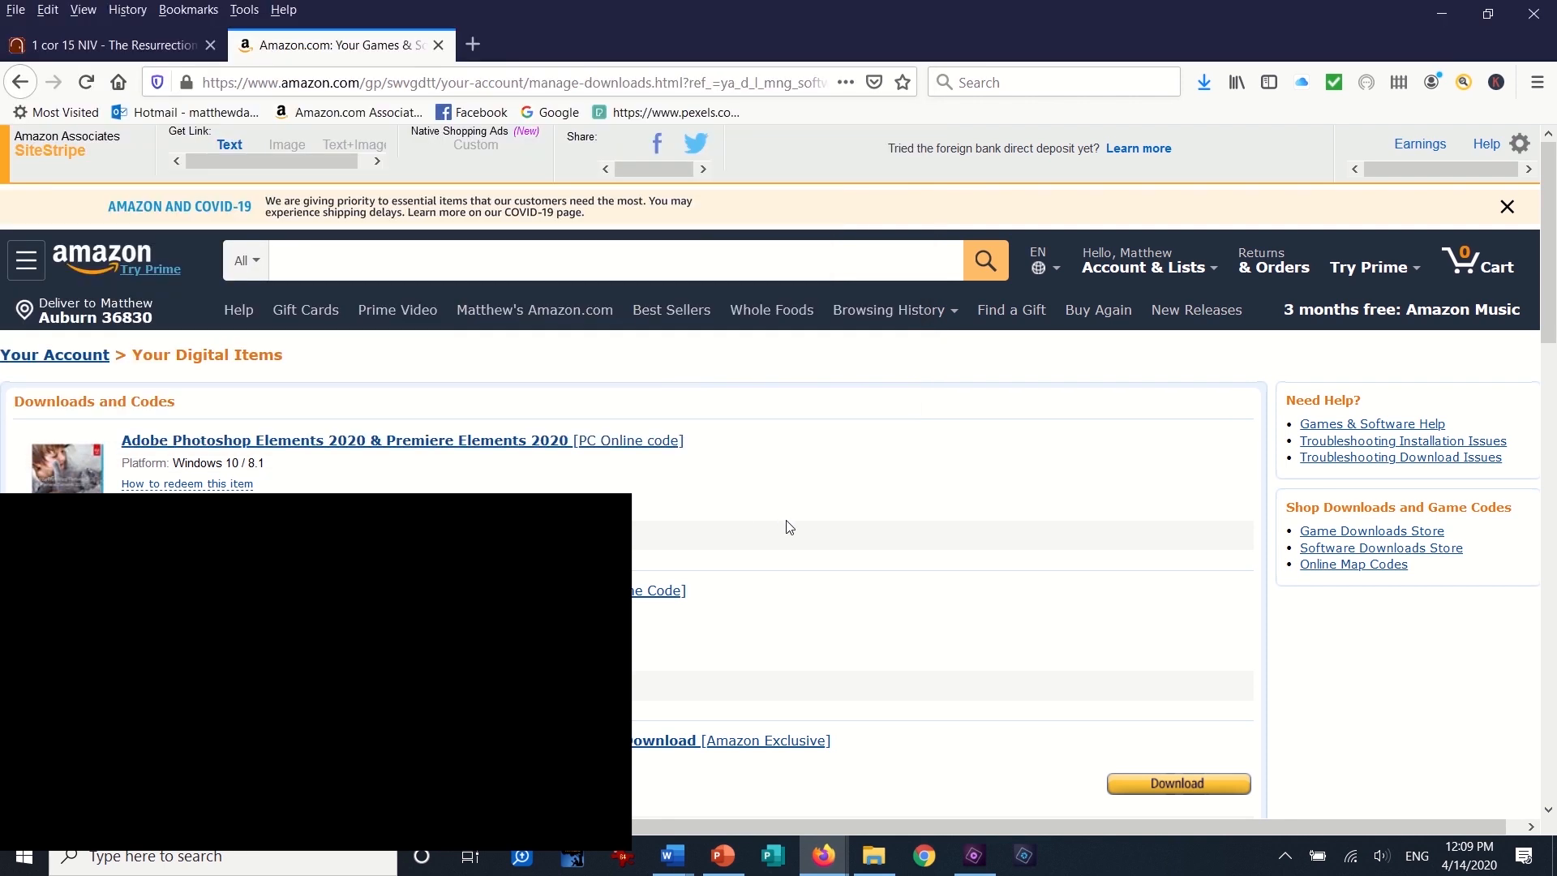
pyautogui.moveTo(823, 855)
pyautogui.click(908, 783)
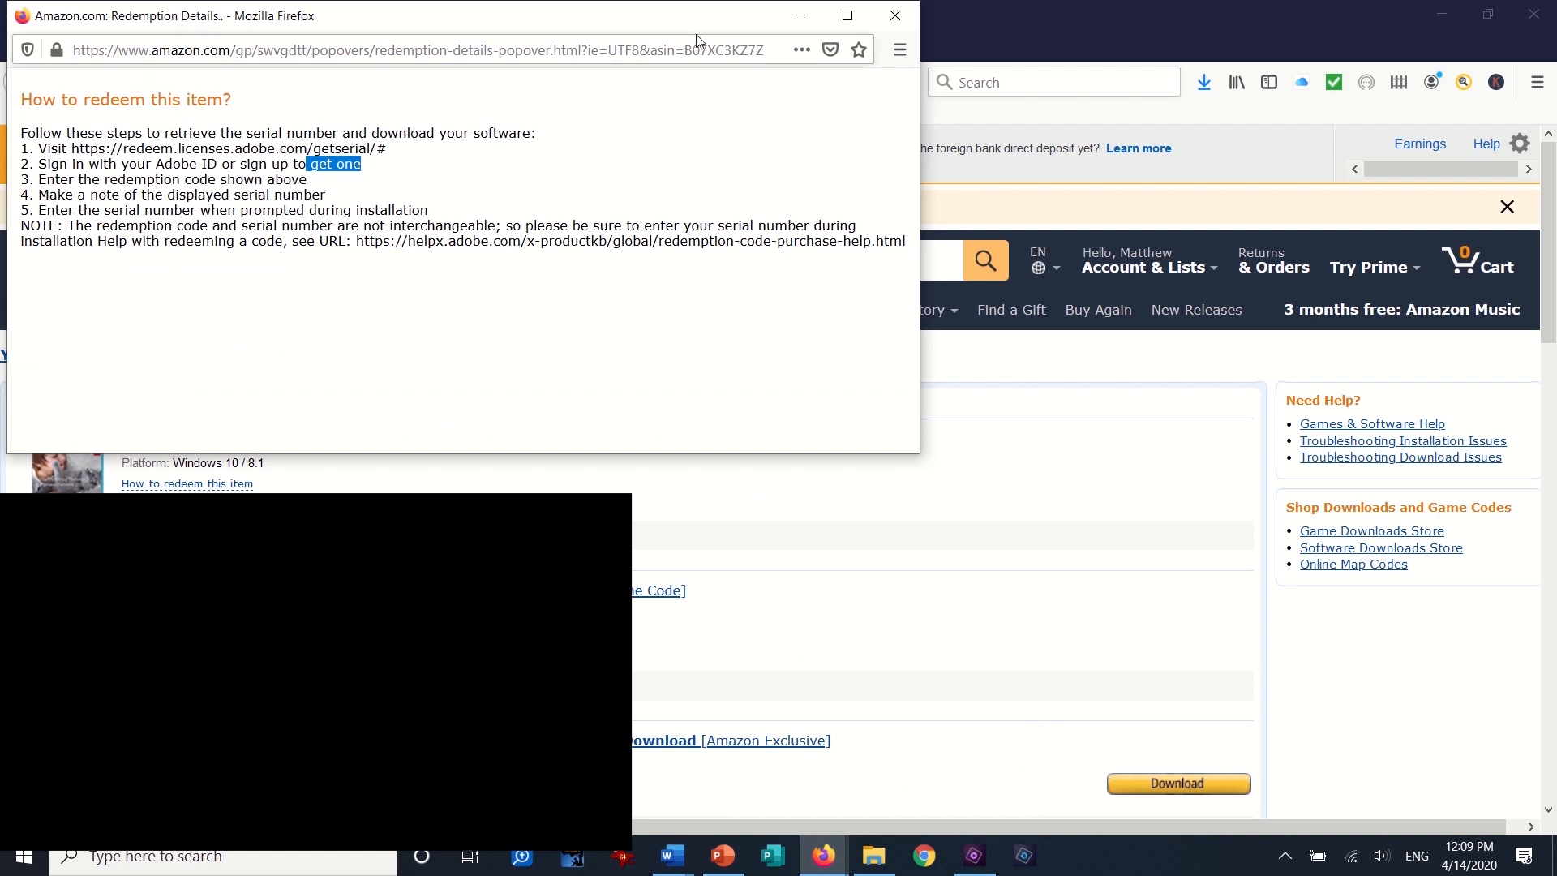
pyautogui.click(777, 150)
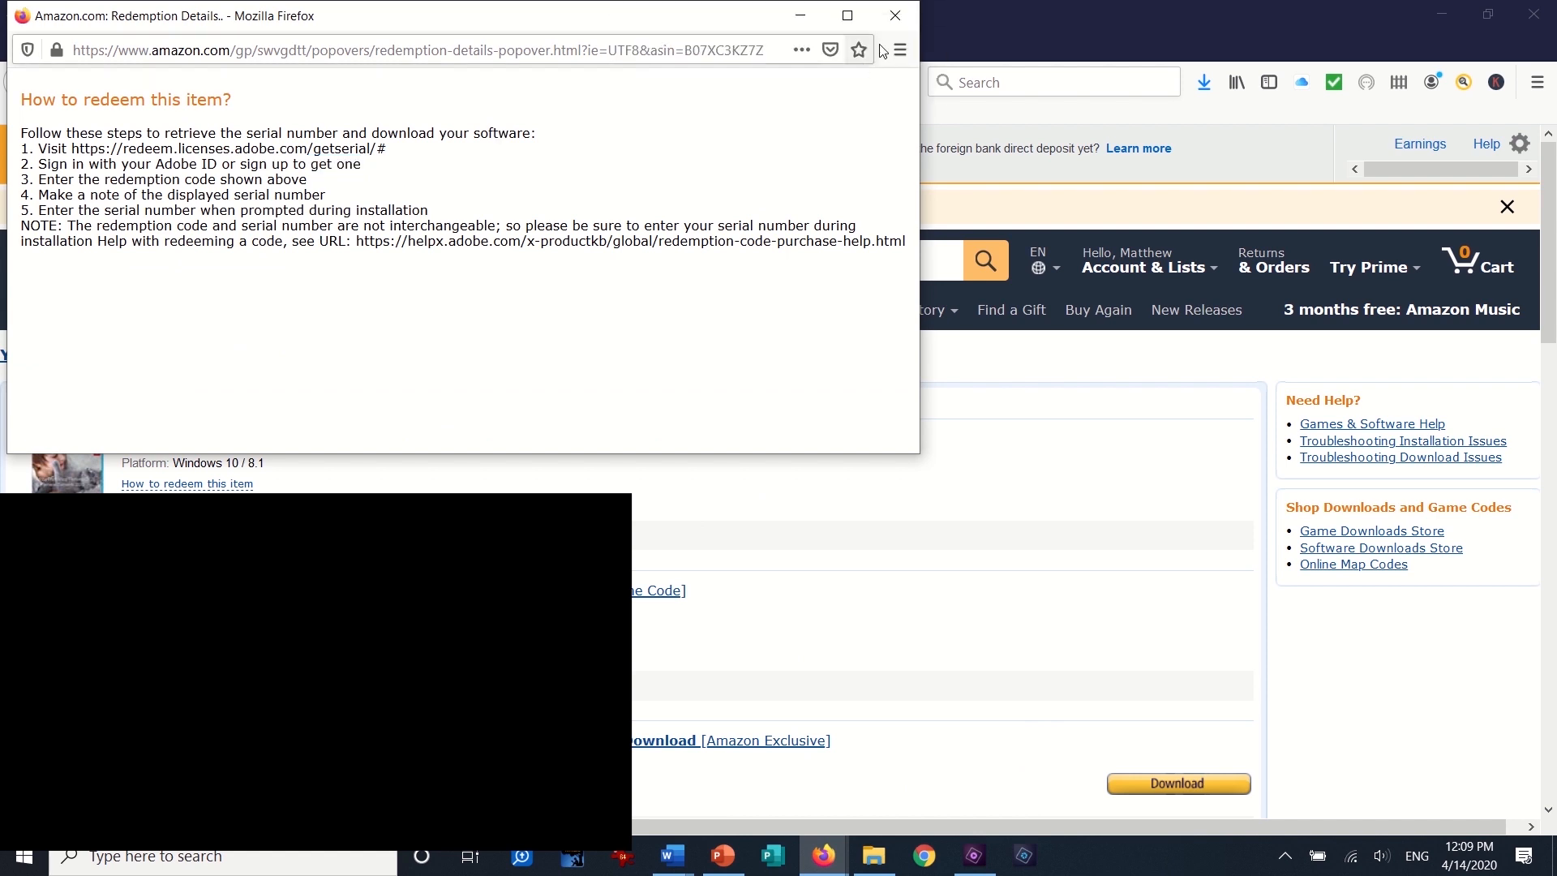
pyautogui.click(902, 16)
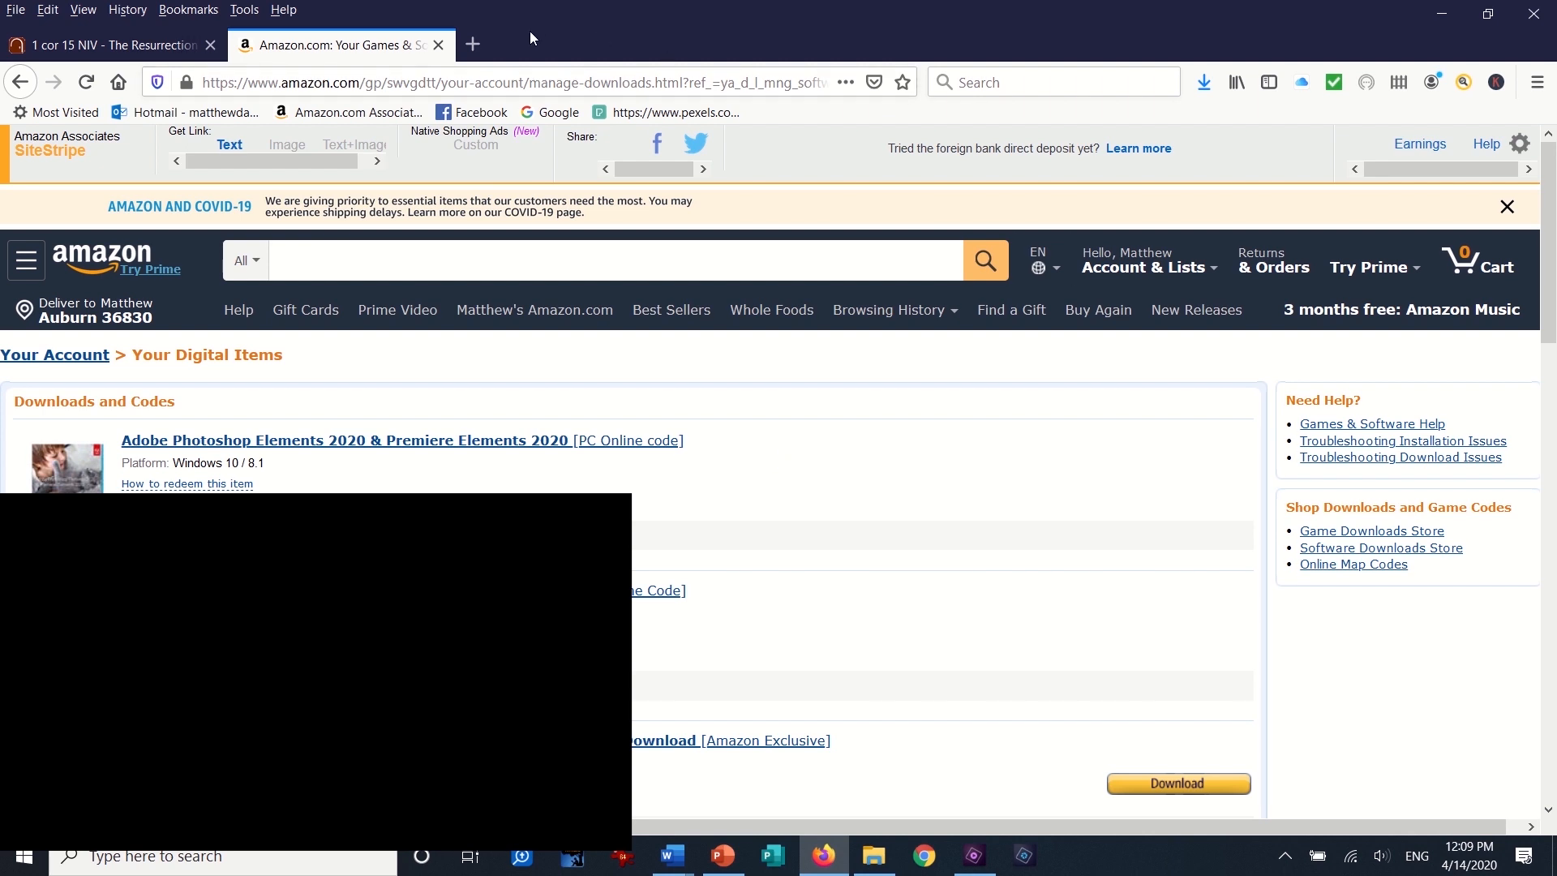
# Step: Switch from the browser to Adobe Premiere Elements 2020 and open its Video Editor from the home screen
pyautogui.click(1446, 14)
pyautogui.moveTo(876, 52); pyautogui.dragTo(931, 523)
pyautogui.moveTo(827, 63); pyautogui.dragTo(965, 415)
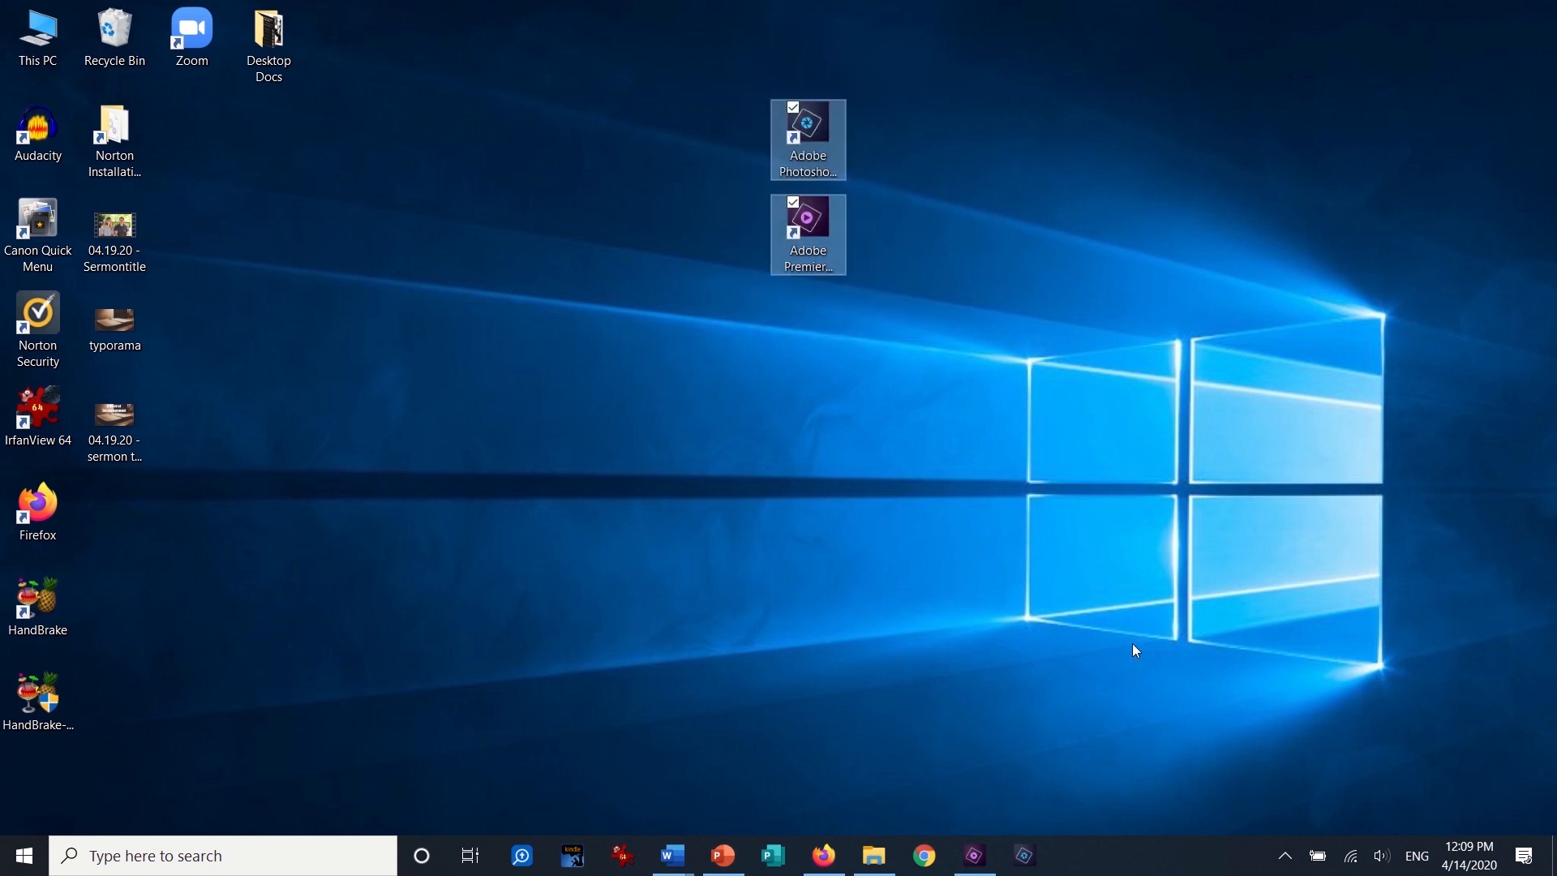
pyautogui.click(1073, 544)
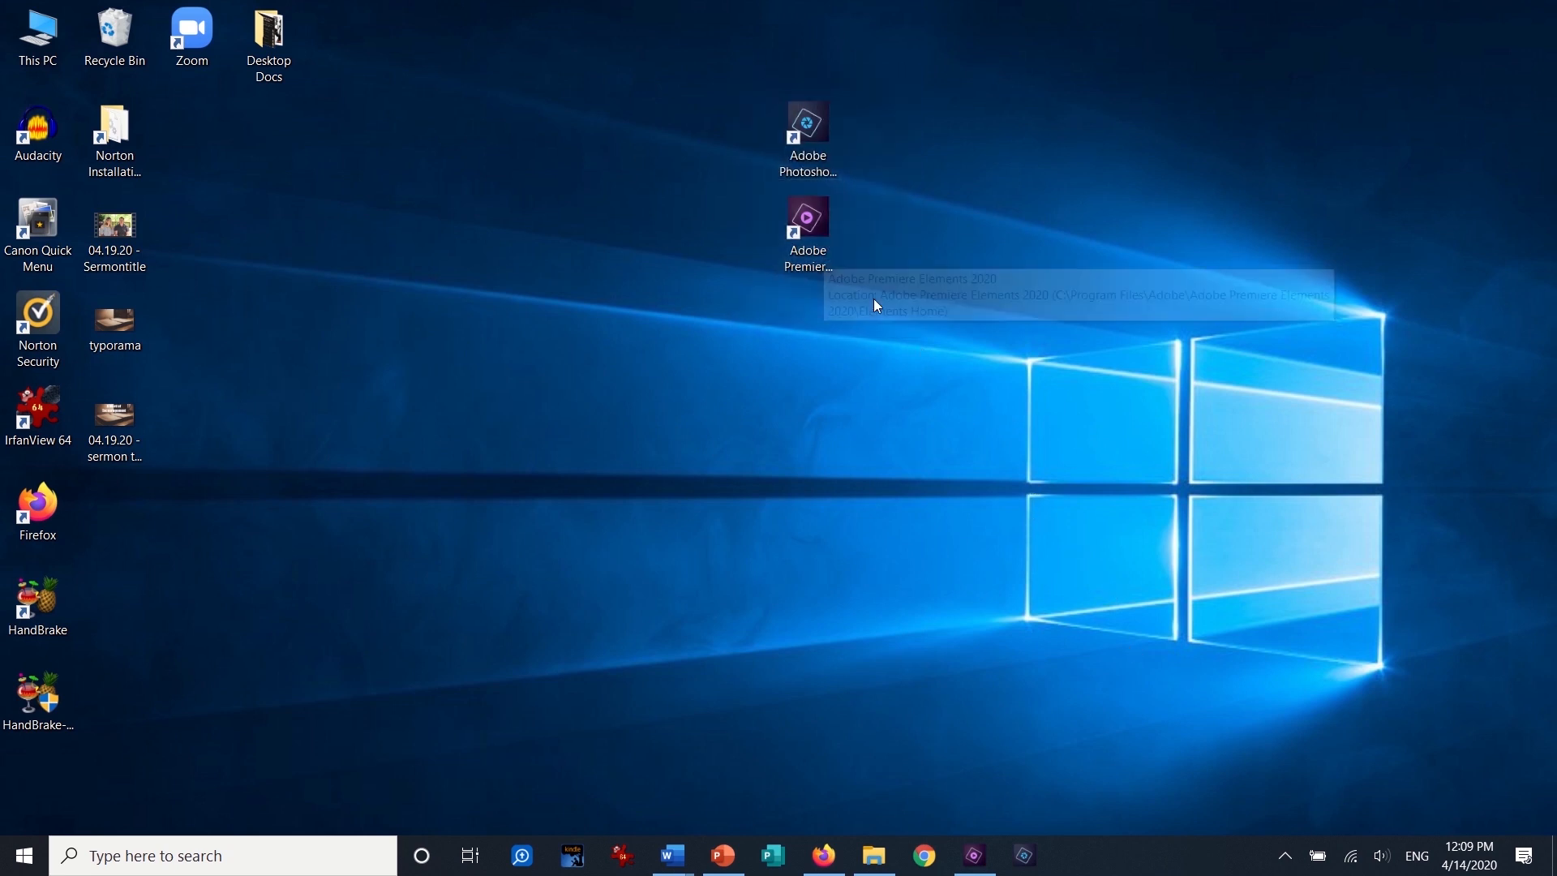
pyautogui.moveTo(821, 221)
pyautogui.mouseDown()
pyautogui.moveTo(963, 596)
pyautogui.moveTo(811, 243)
pyautogui.mouseUp()
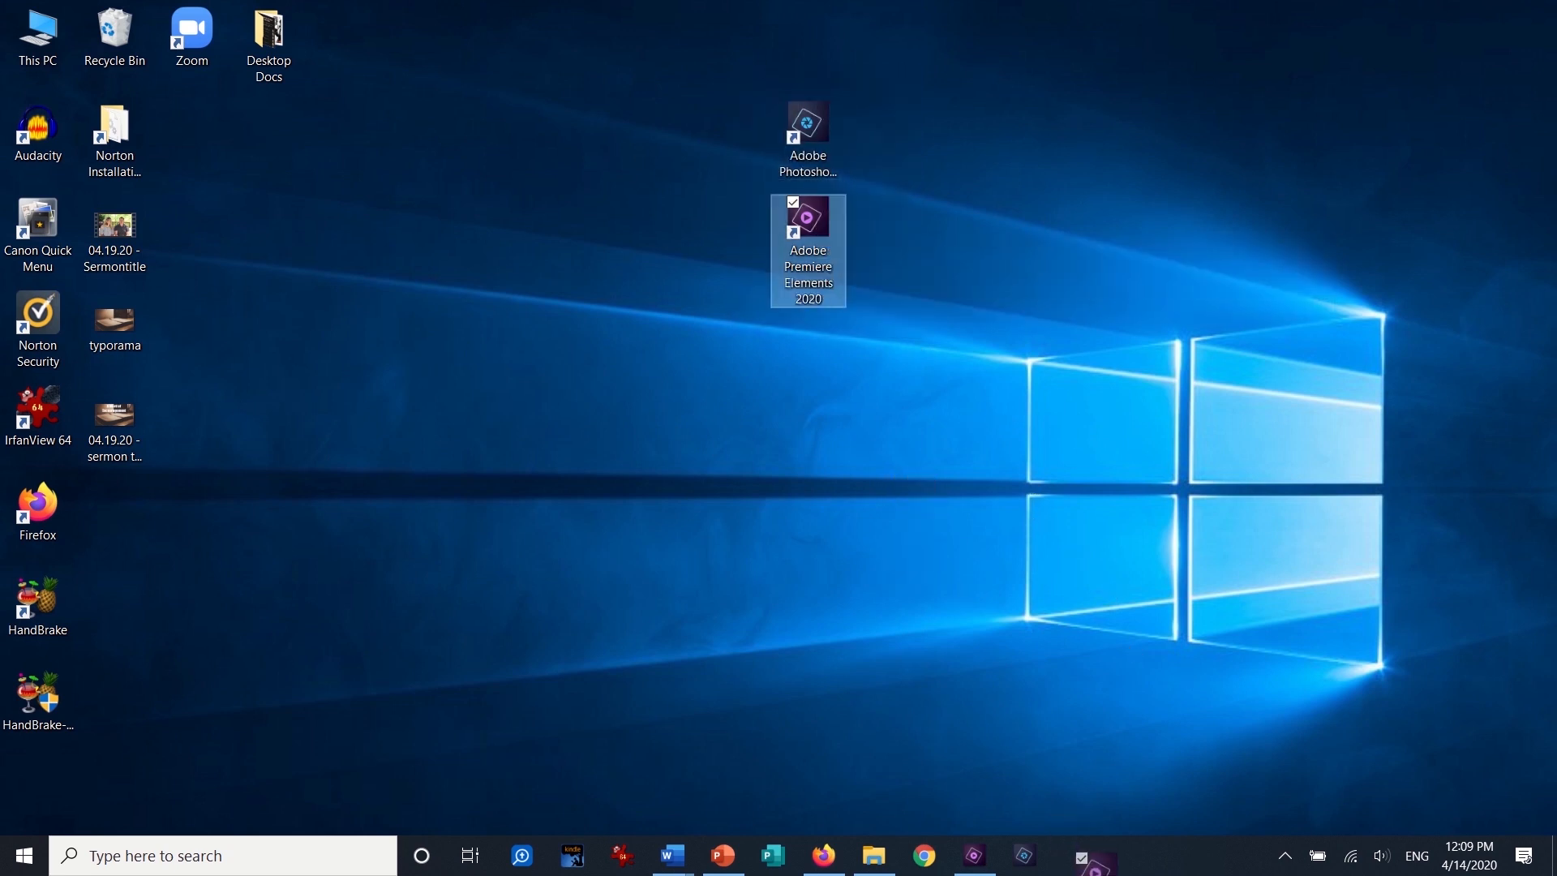
pyautogui.click(1247, 693)
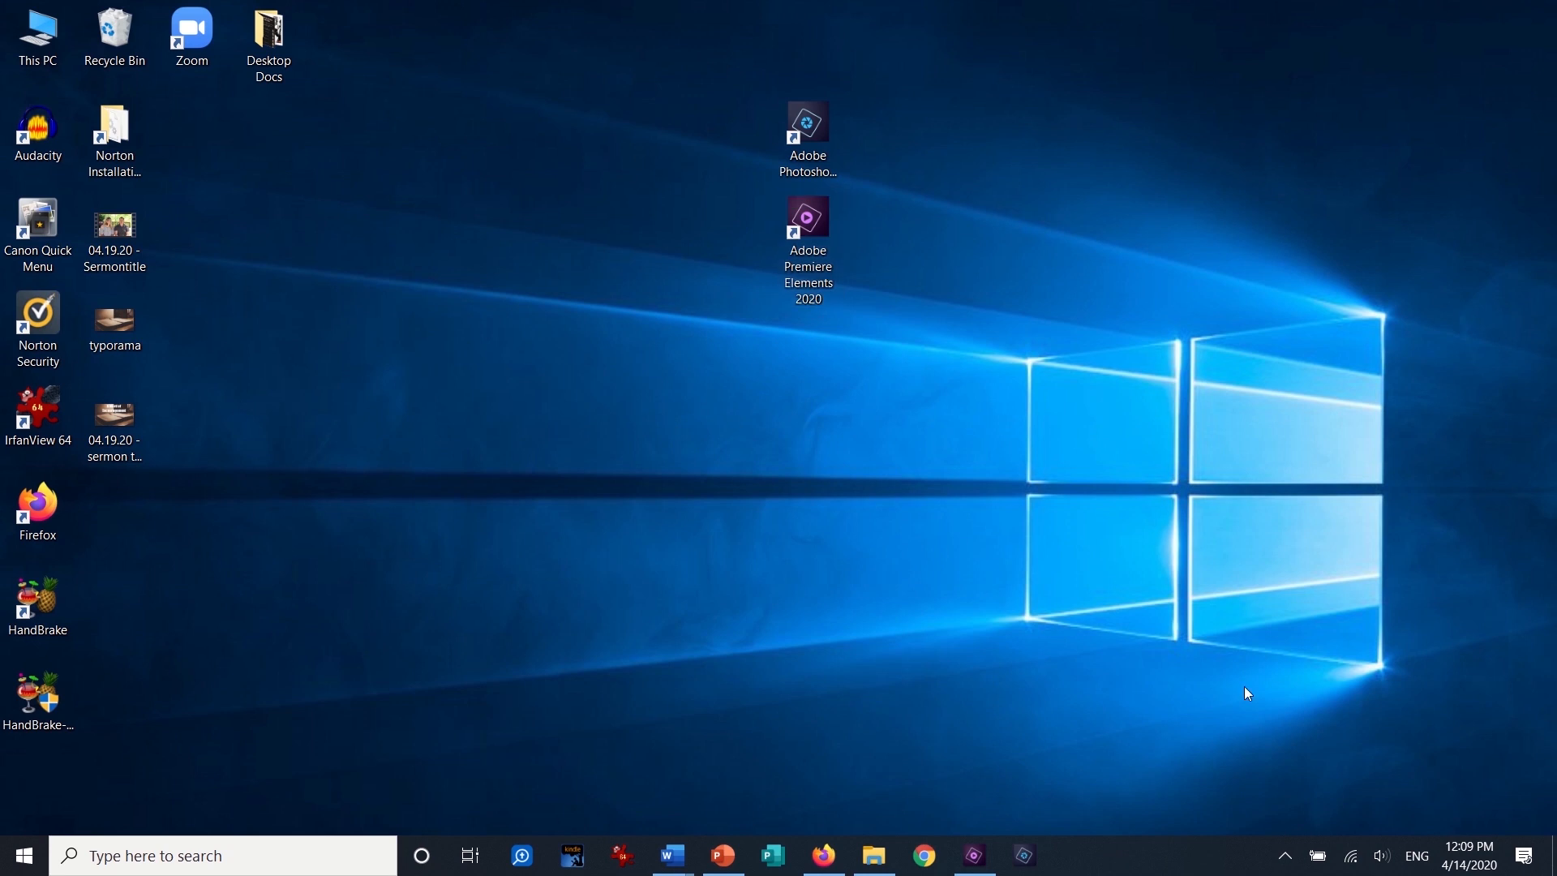
pyautogui.click(974, 856)
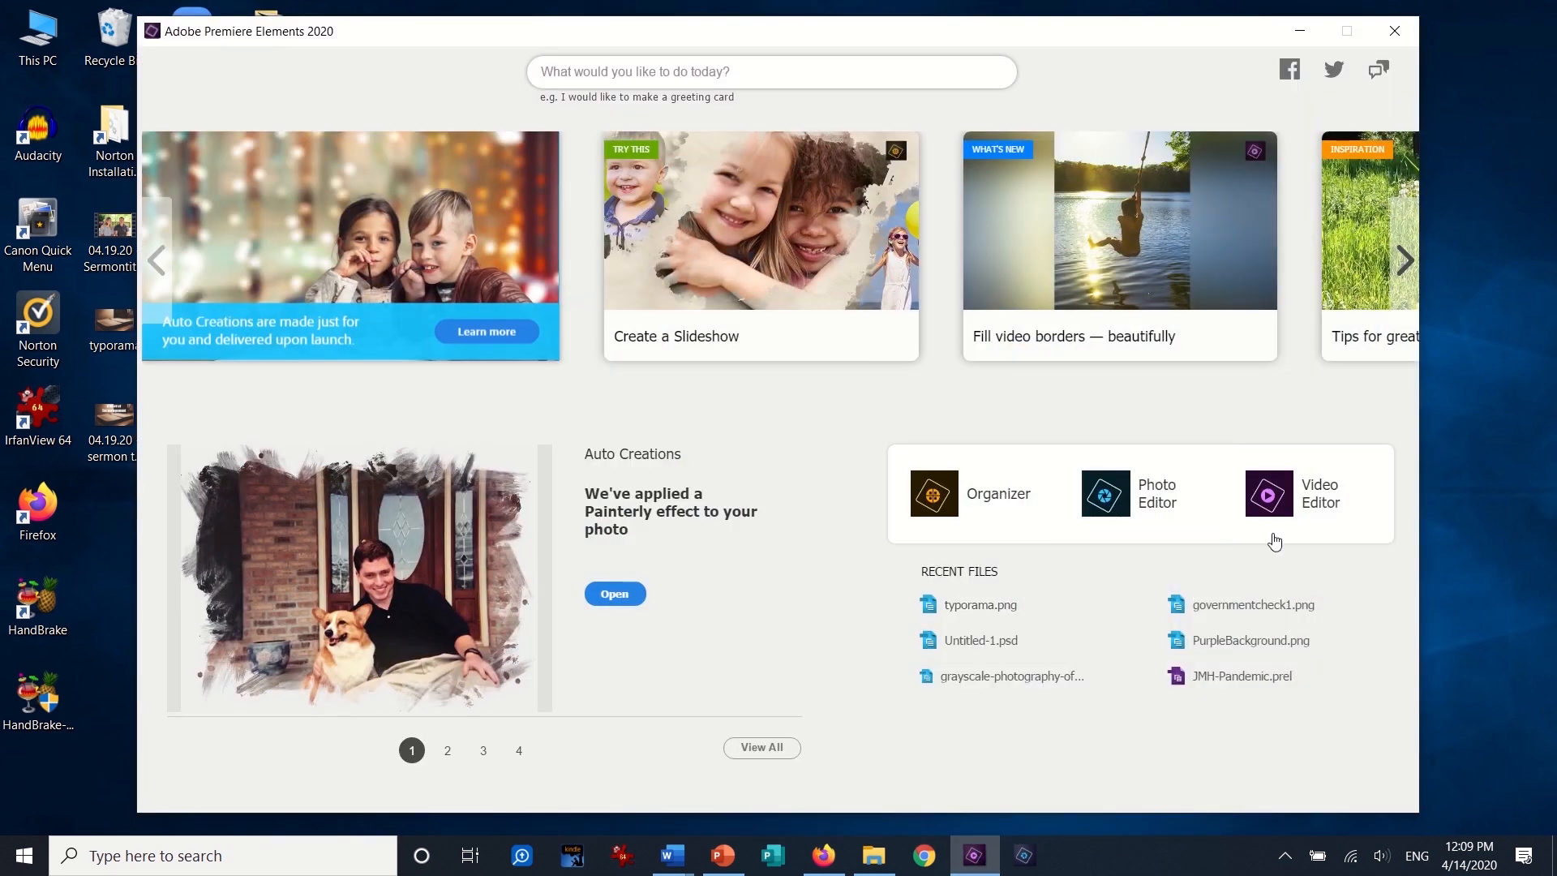
pyautogui.click(1295, 516)
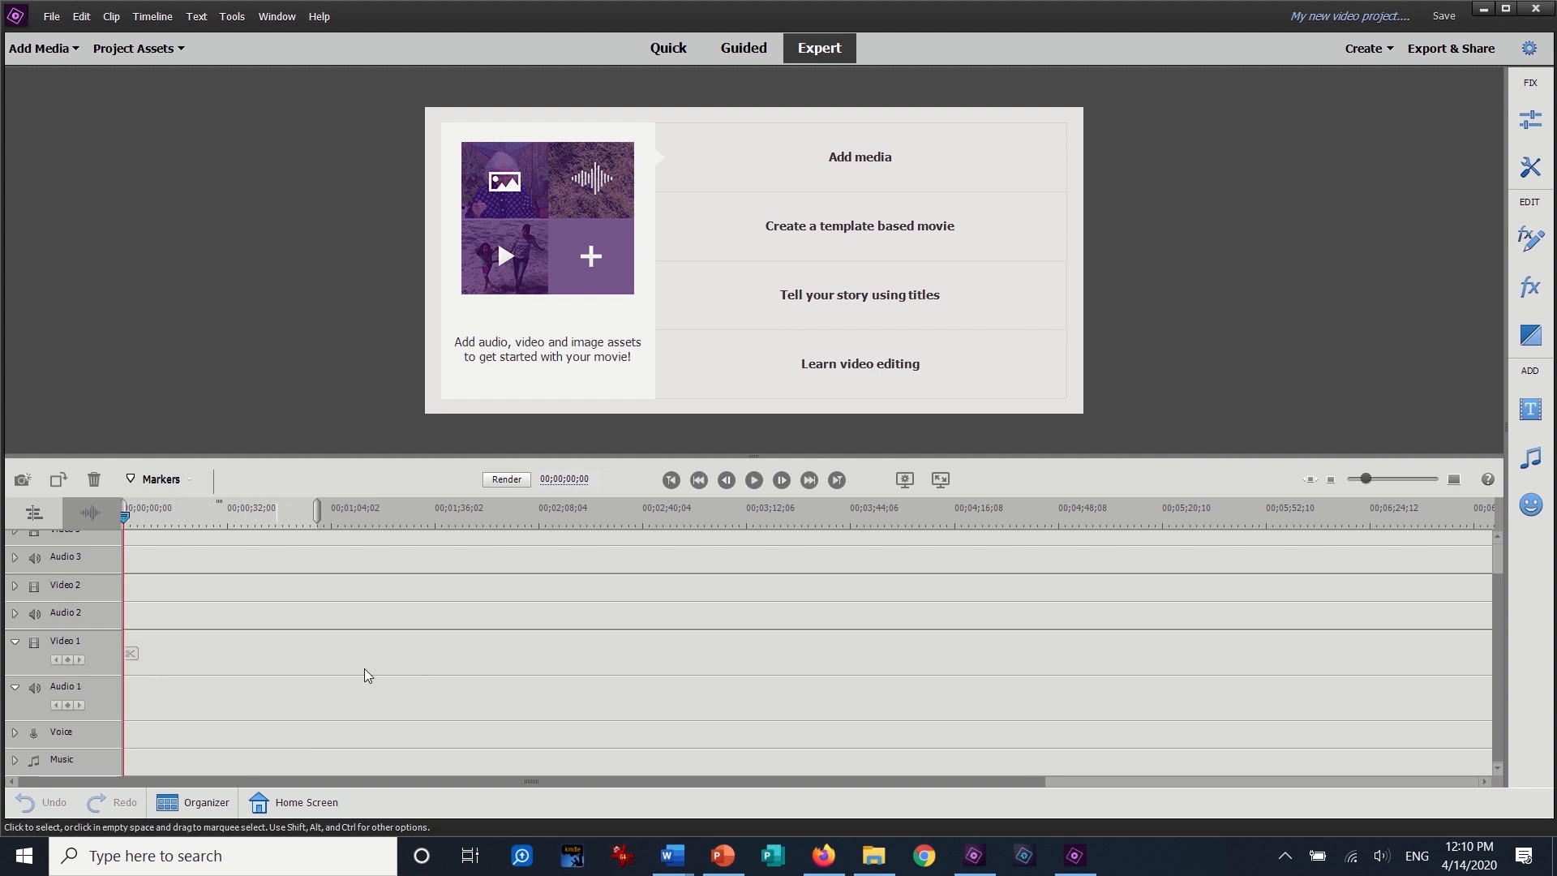
# Step: Import the Easter-Final video from the 04.12.20 folder and place it at the start of the Video 1 track
pyautogui.click(877, 161)
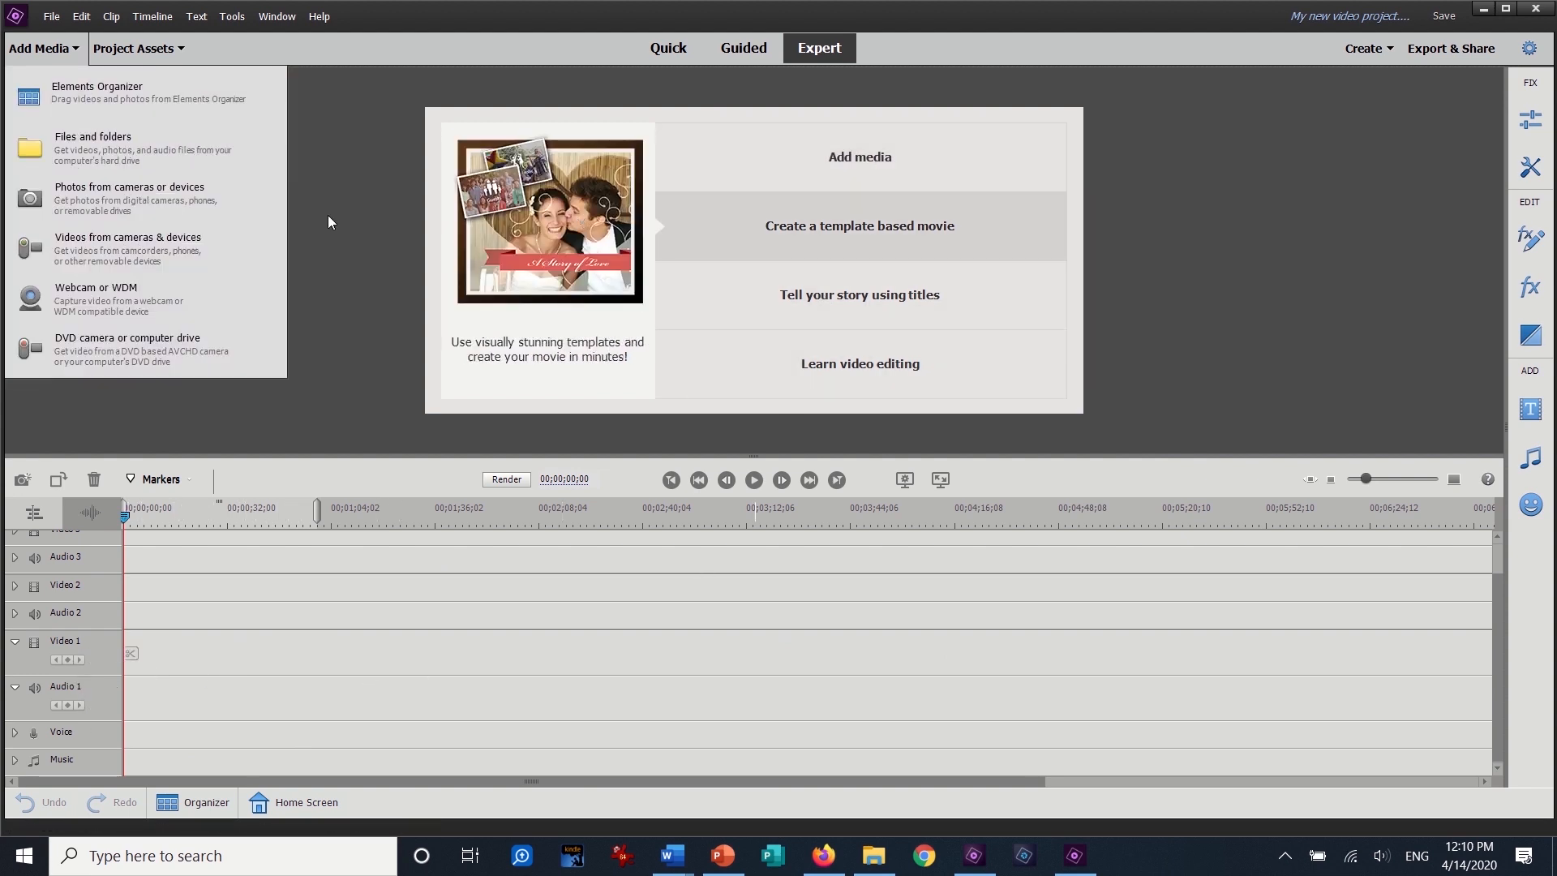
pyautogui.click(107, 152)
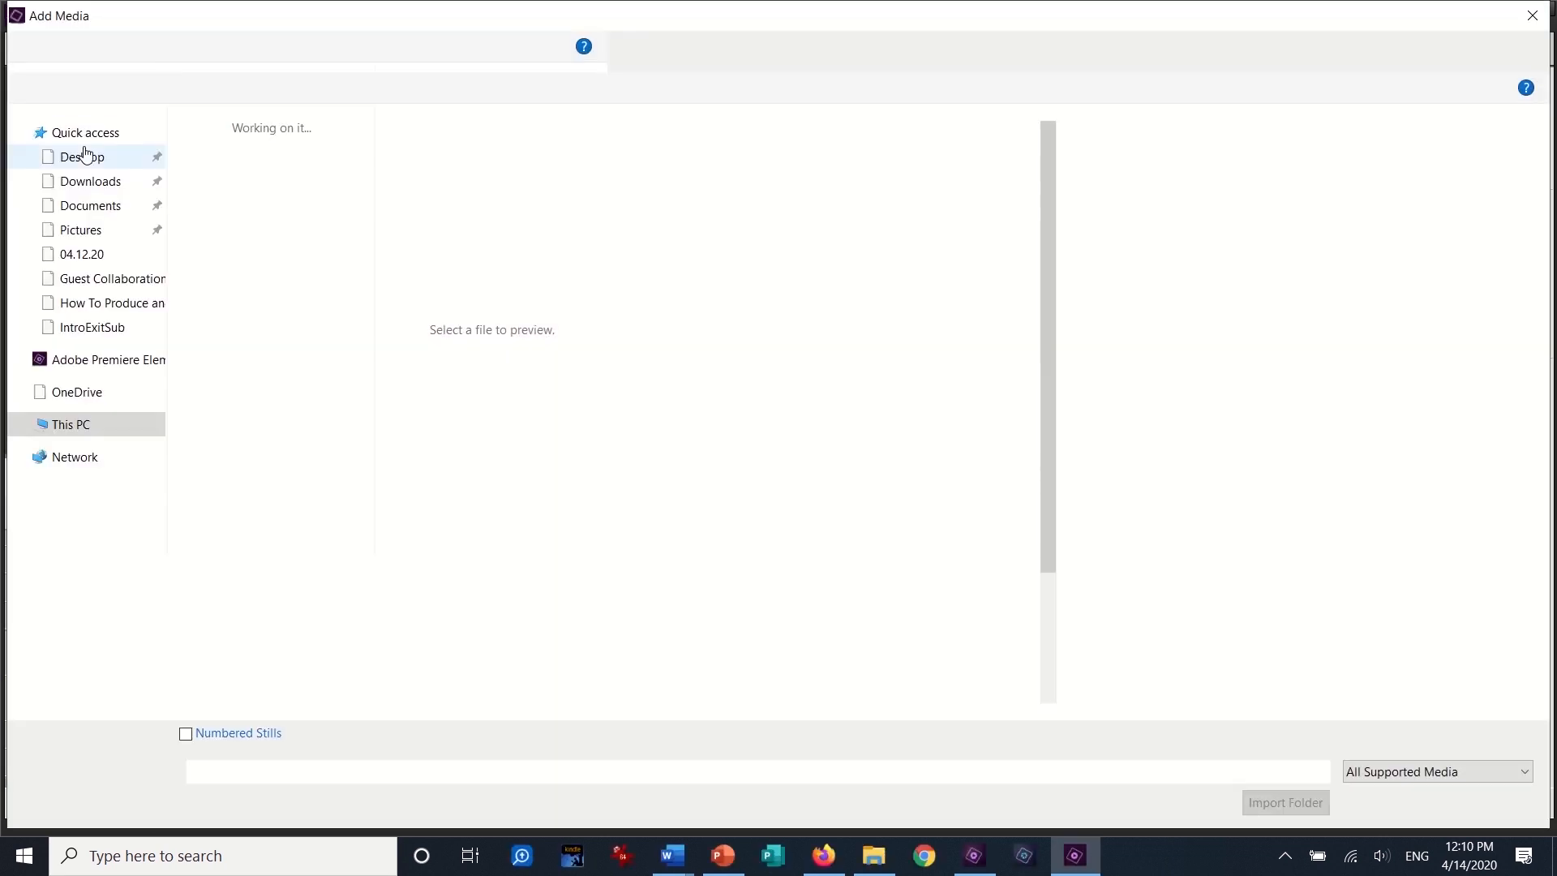
pyautogui.click(85, 257)
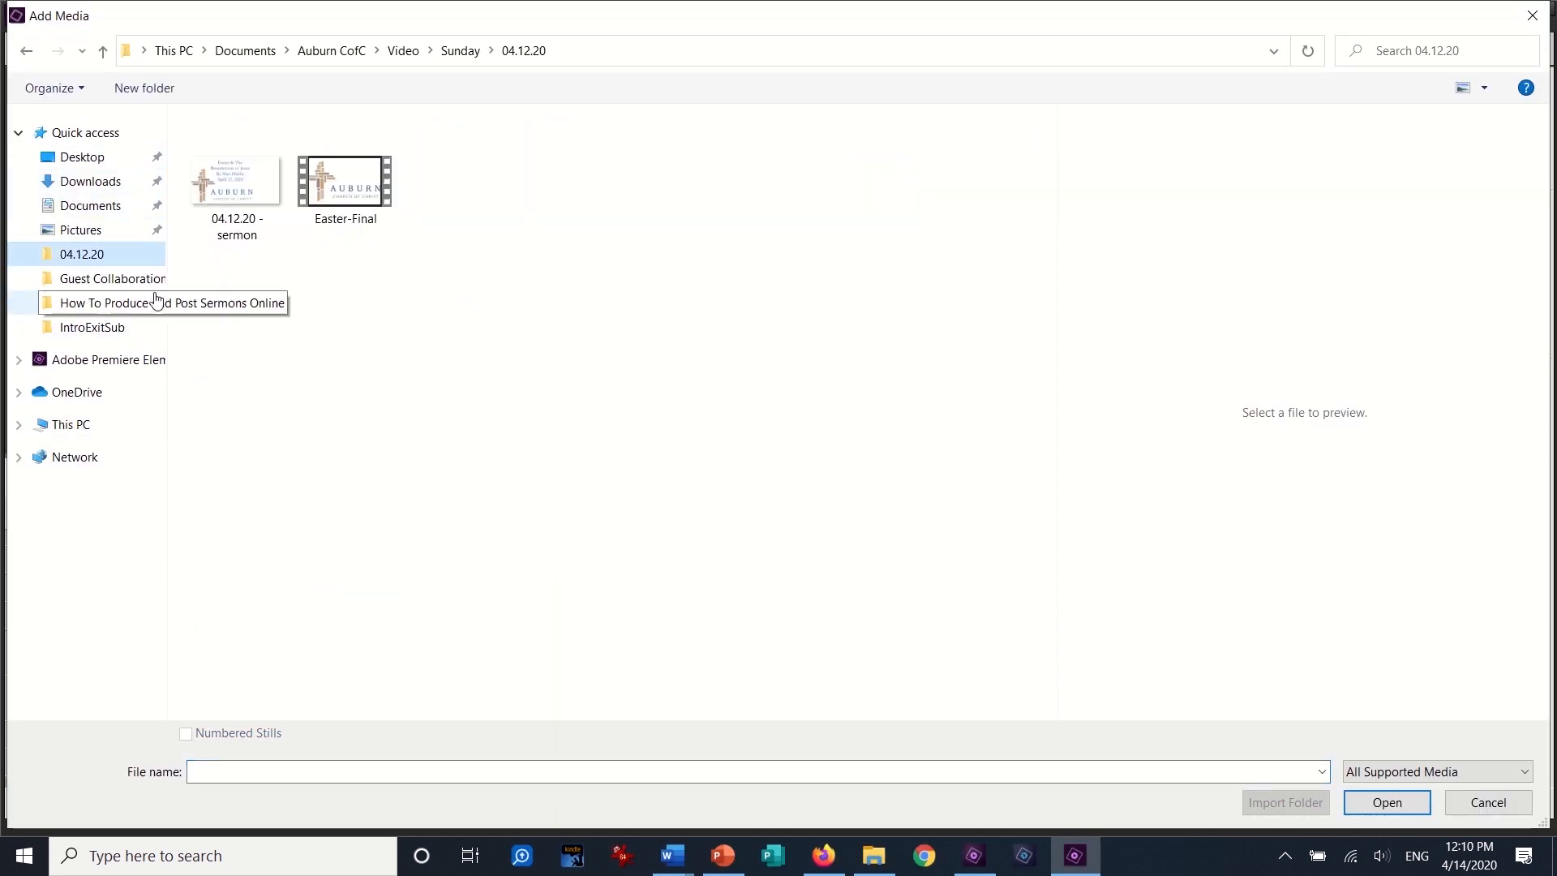
pyautogui.click(364, 197)
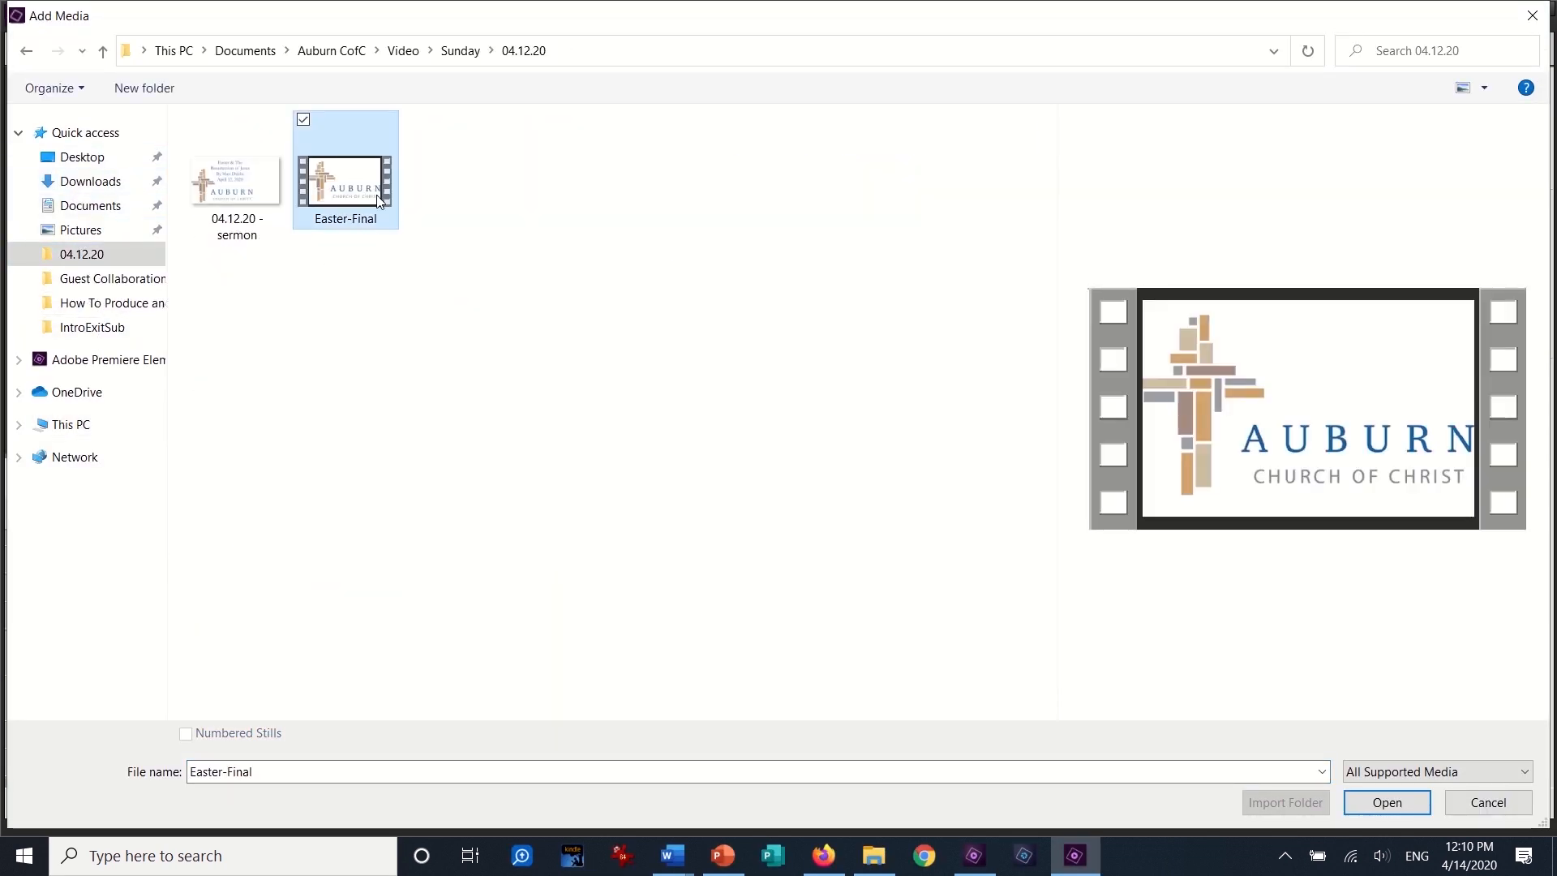
pyautogui.click(1387, 803)
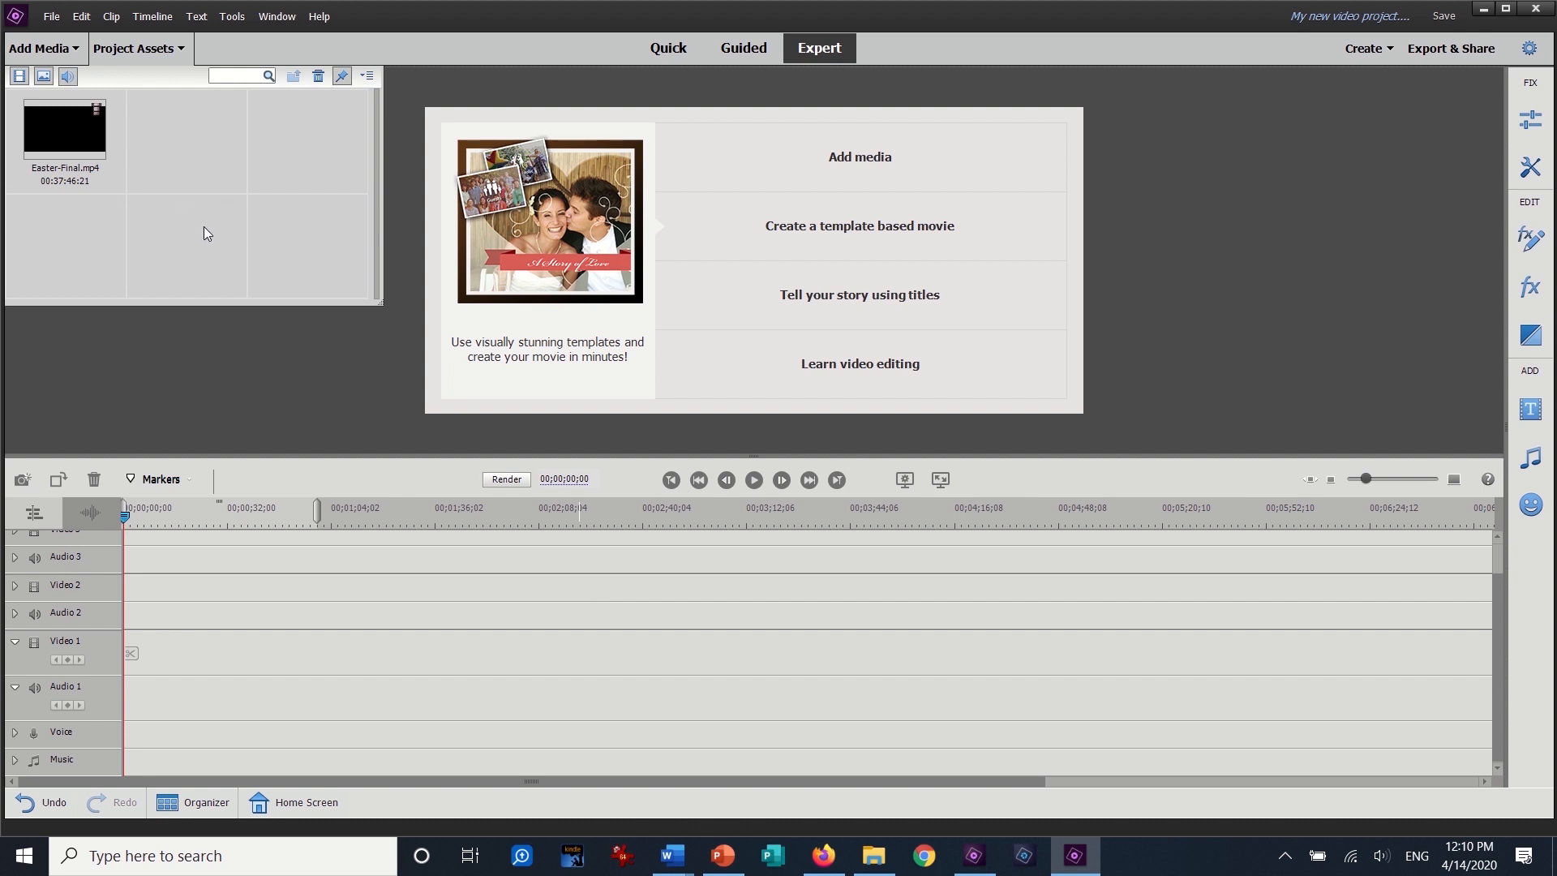
pyautogui.moveTo(48, 119); pyautogui.dragTo(146, 680)
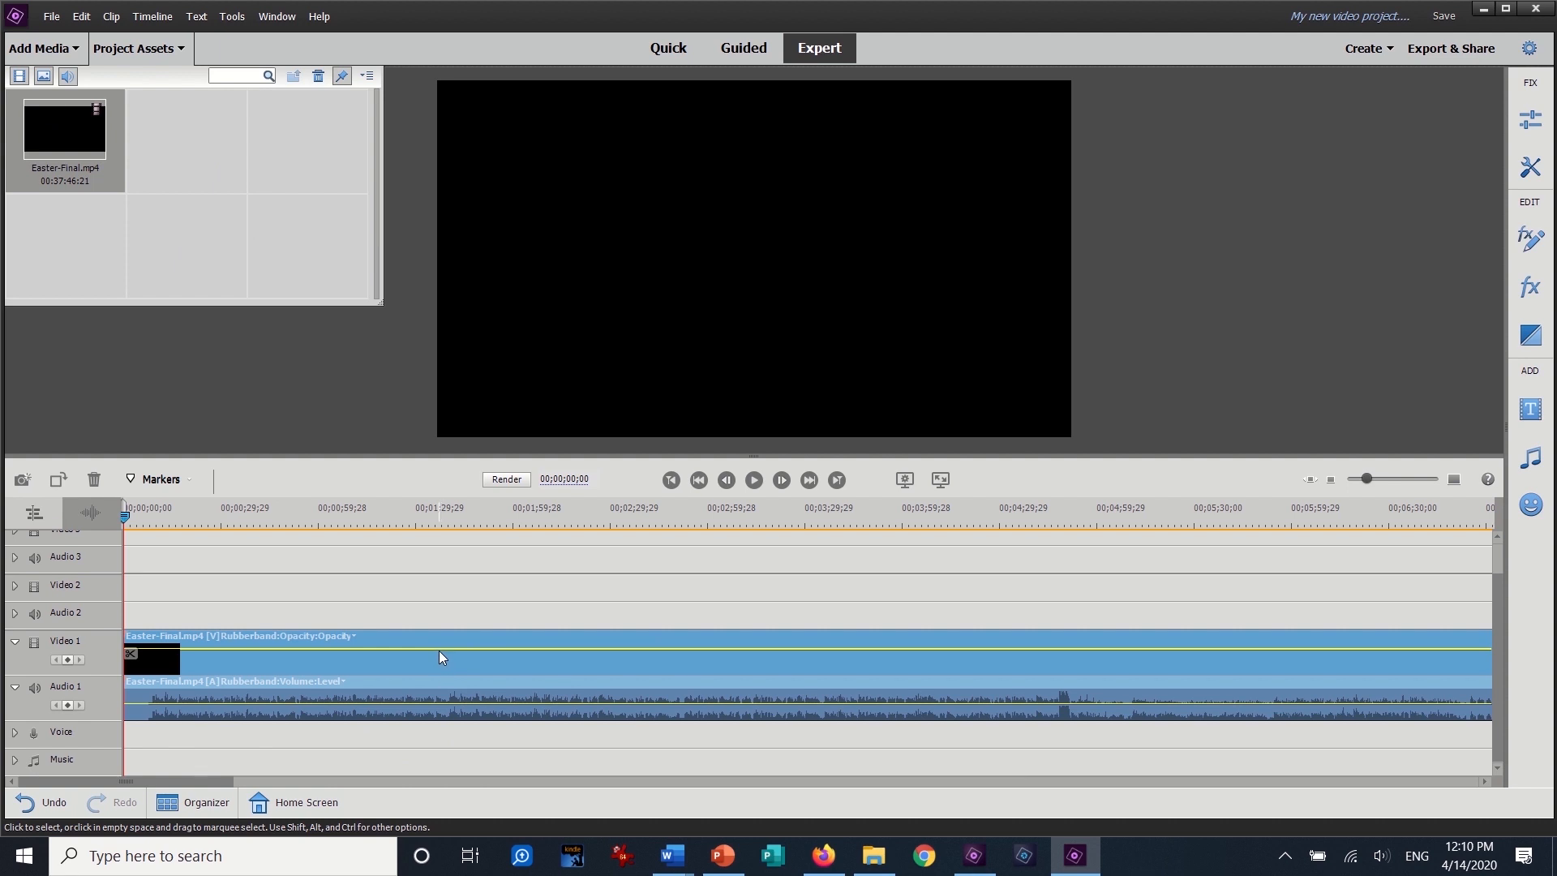
pyautogui.moveTo(435, 648); pyautogui.dragTo(438, 685)
pyautogui.hotkey('ctrl', 'z')
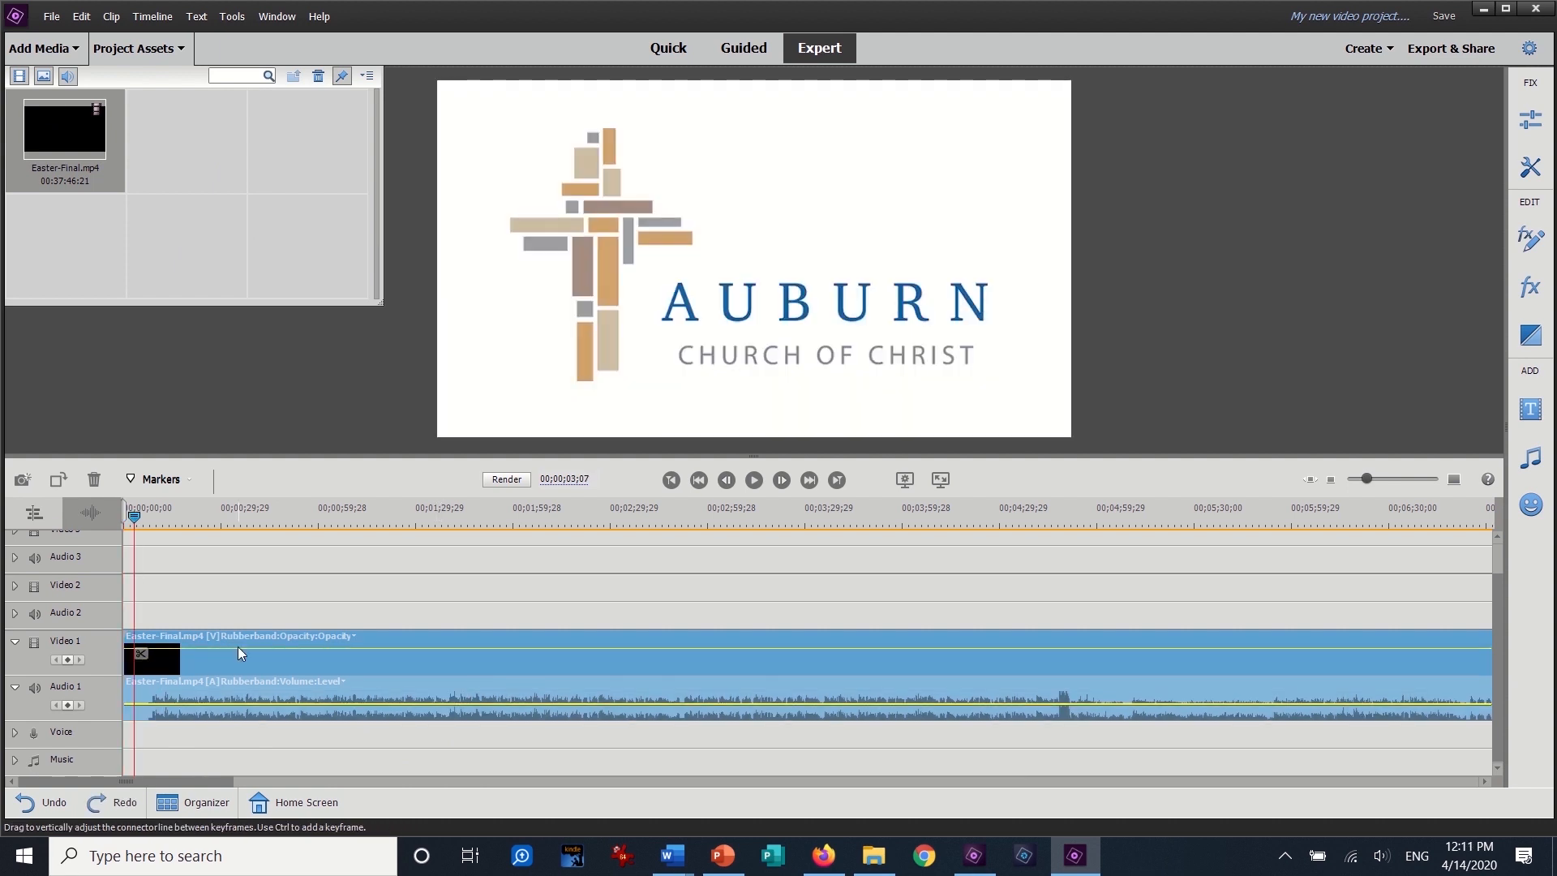
pyautogui.moveTo(238, 647); pyautogui.dragTo(206, 646)
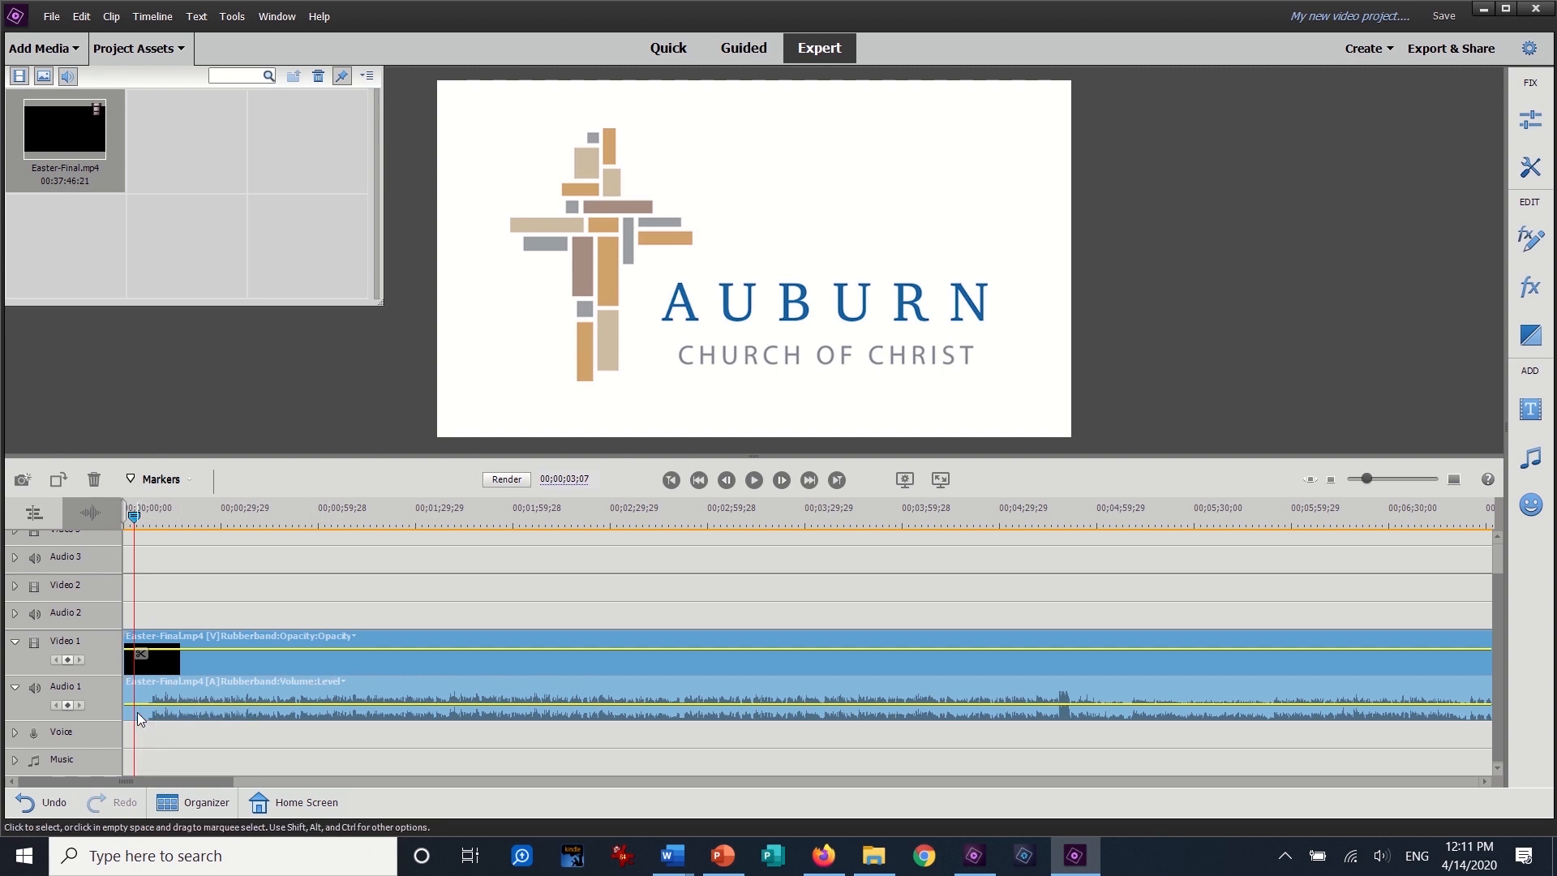
# Step: Split the Easter-Final clip where the opening logo has faded out, at 00;00;07;16, and delete the section before the cut
pyautogui.click(753, 482)
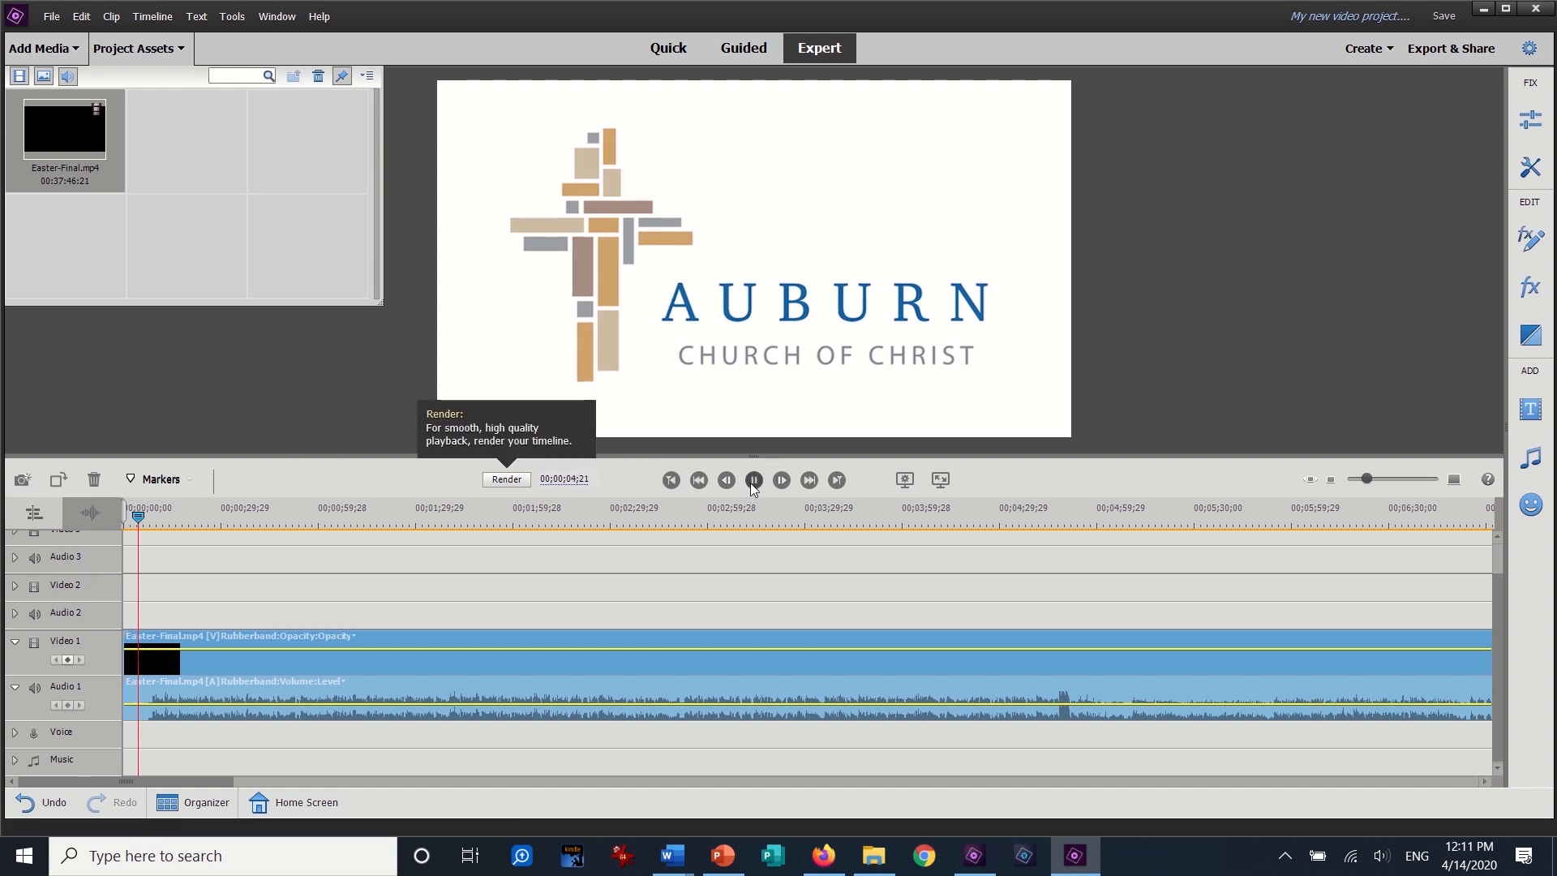
pyautogui.click(753, 482)
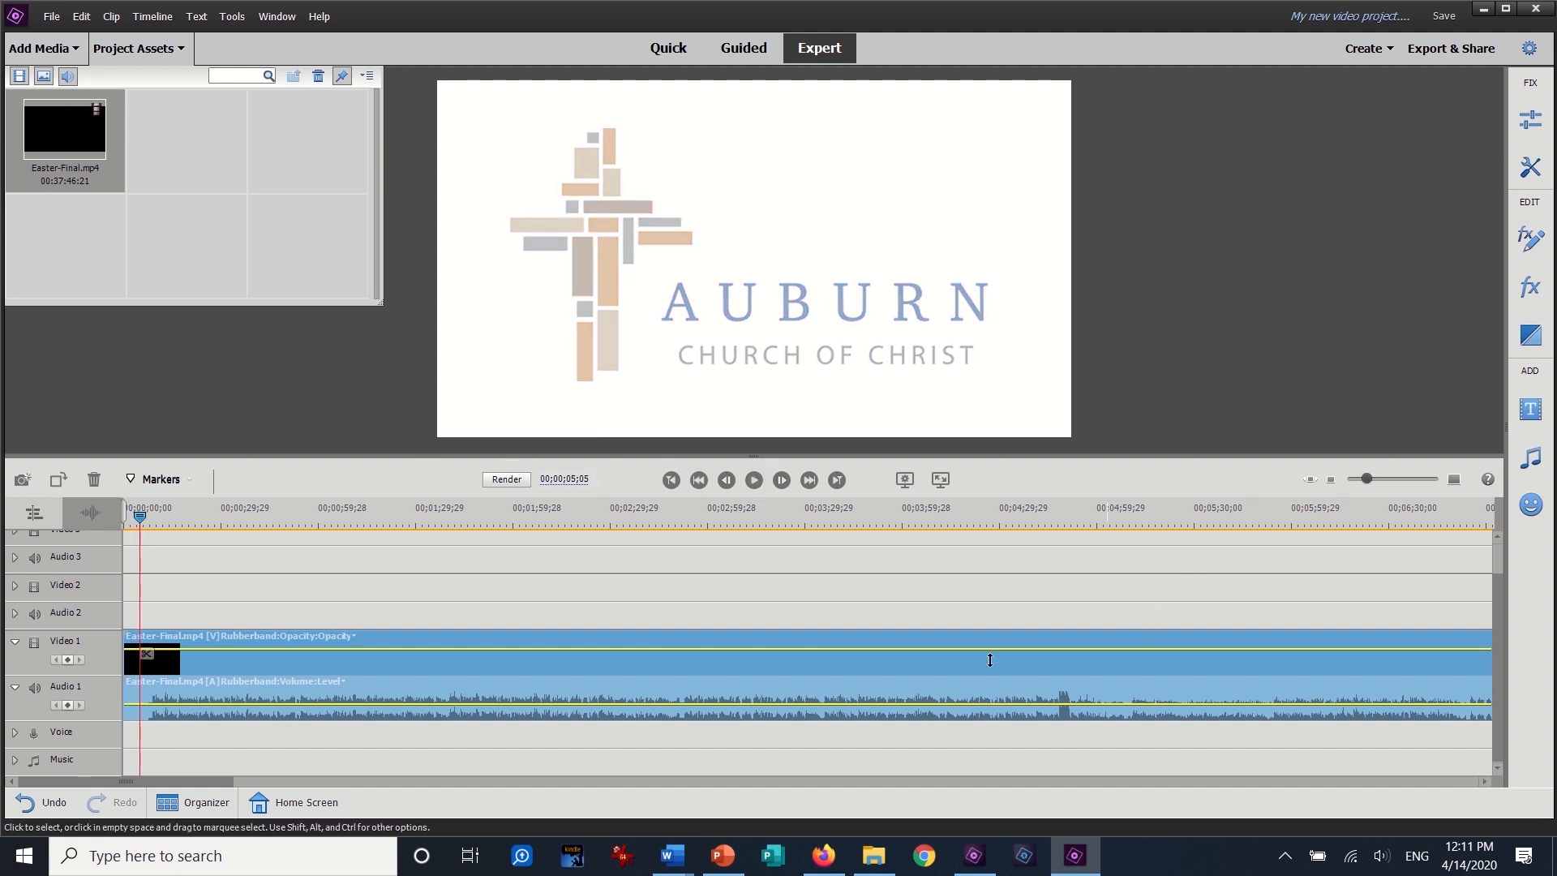
pyautogui.click(1355, 479)
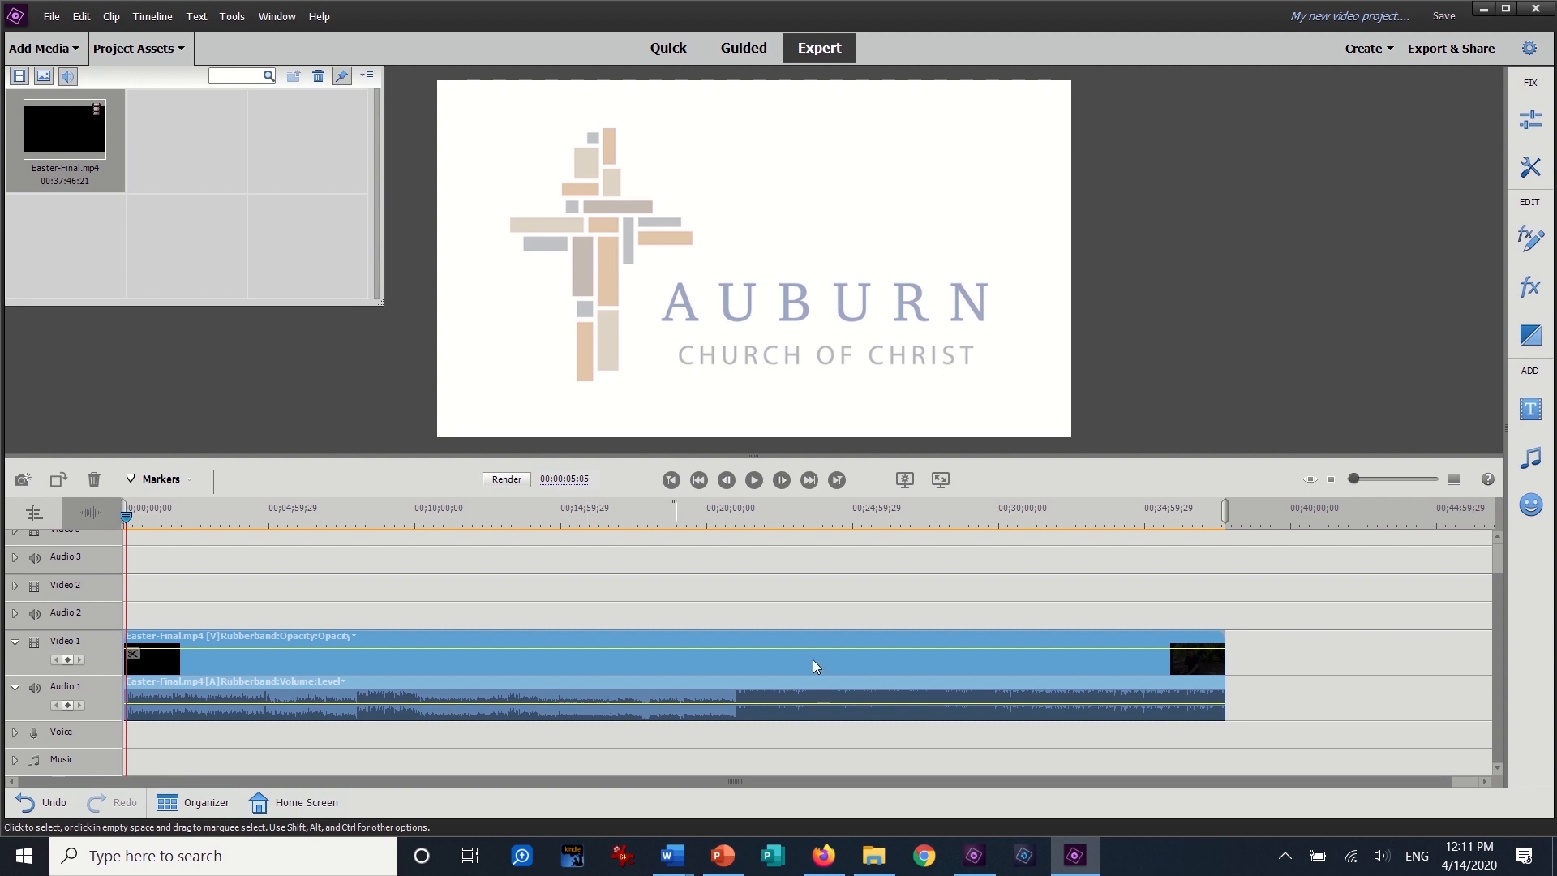
pyautogui.click(1414, 479)
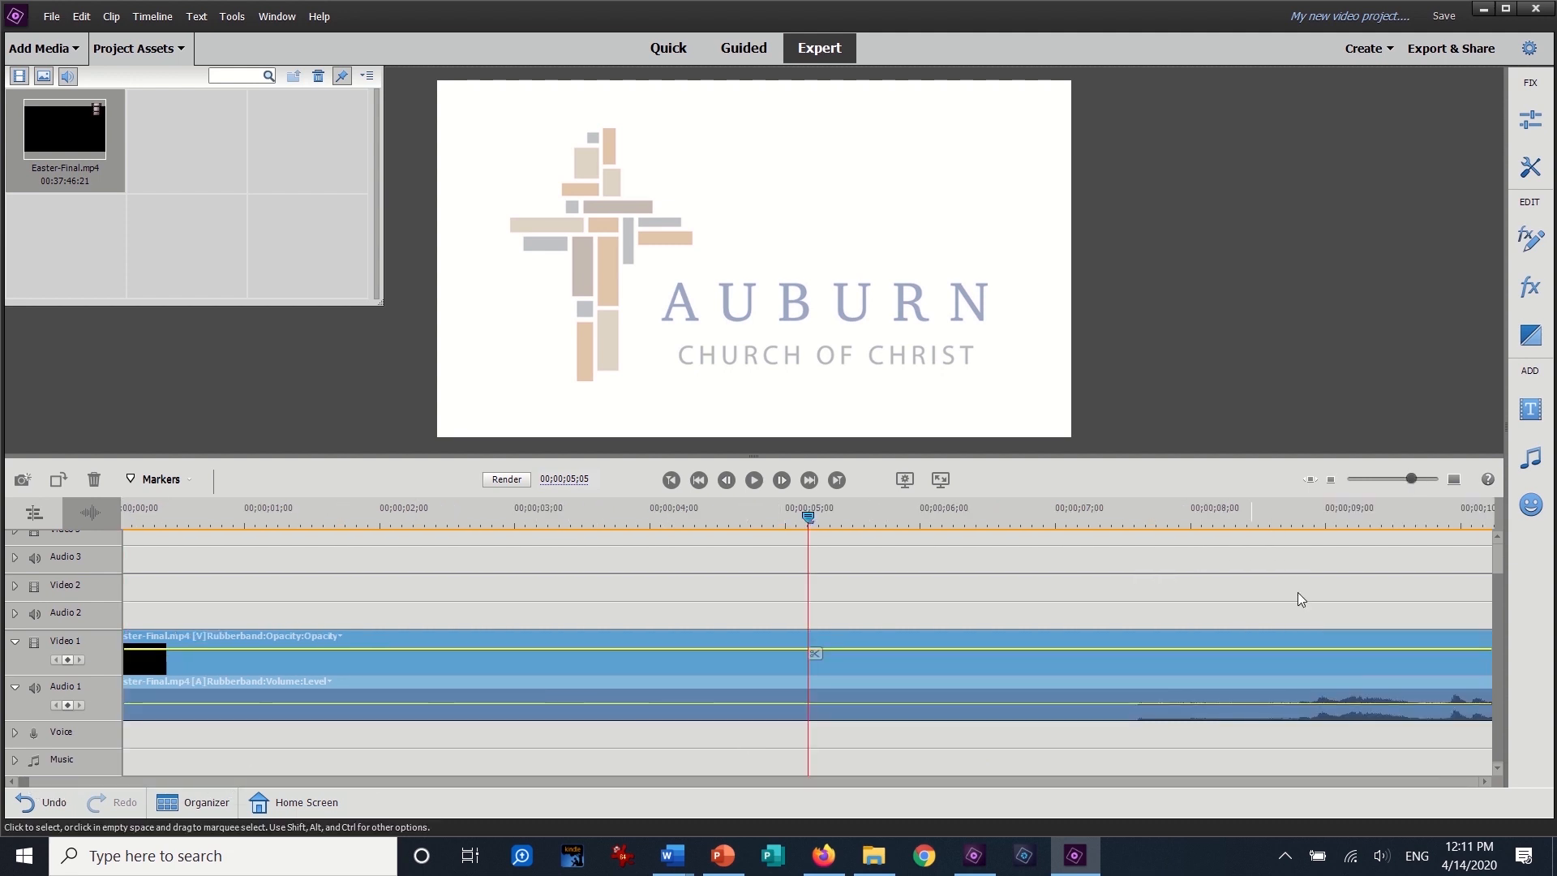
pyautogui.moveTo(1405, 480); pyautogui.dragTo(1401, 480)
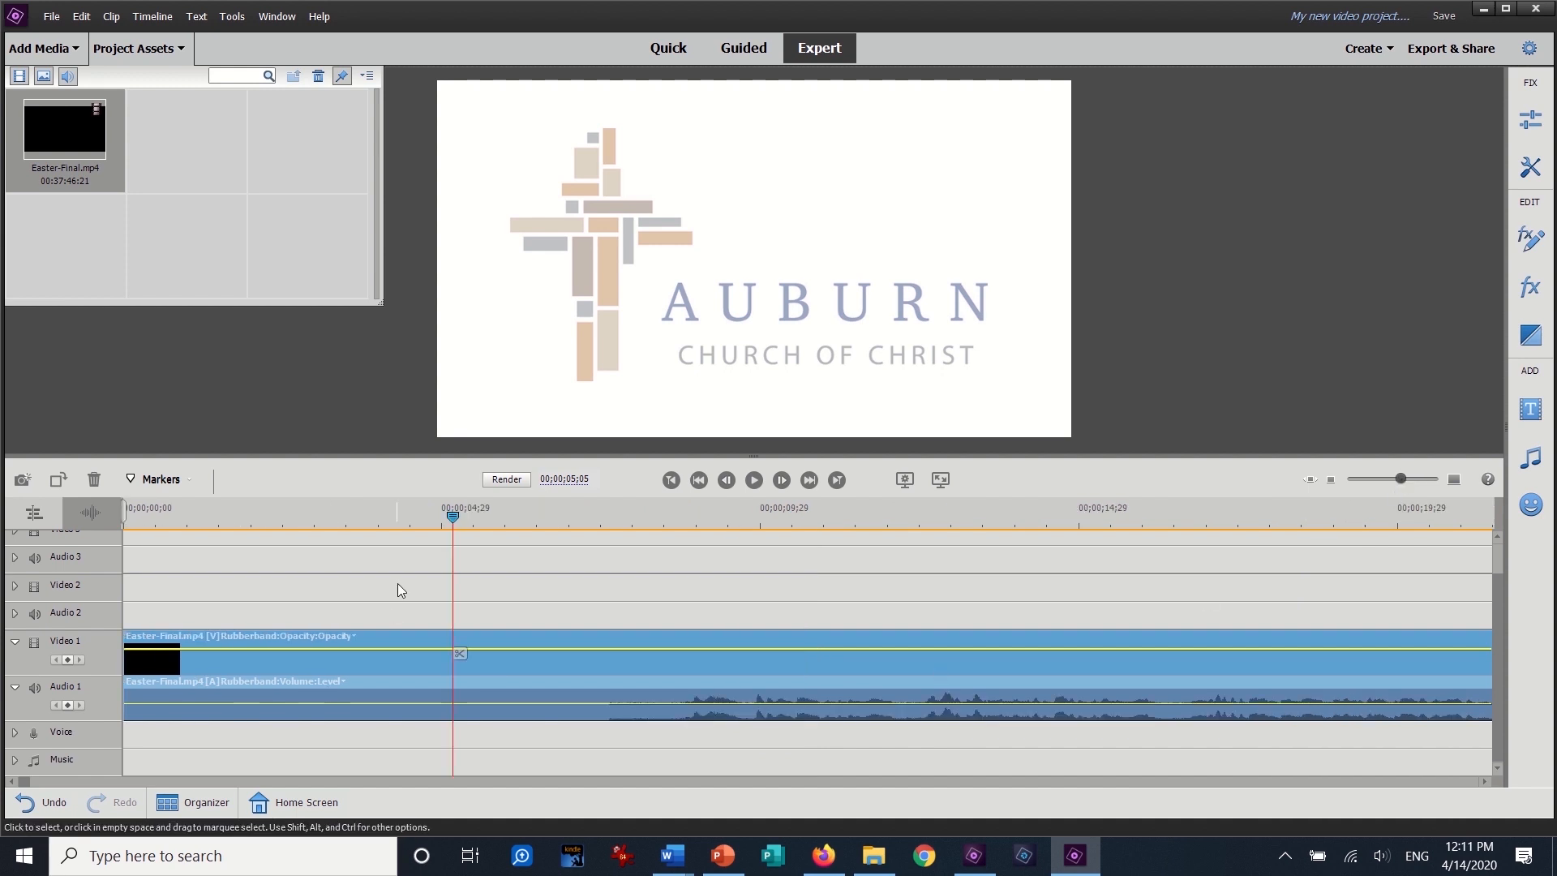
pyautogui.click(753, 480)
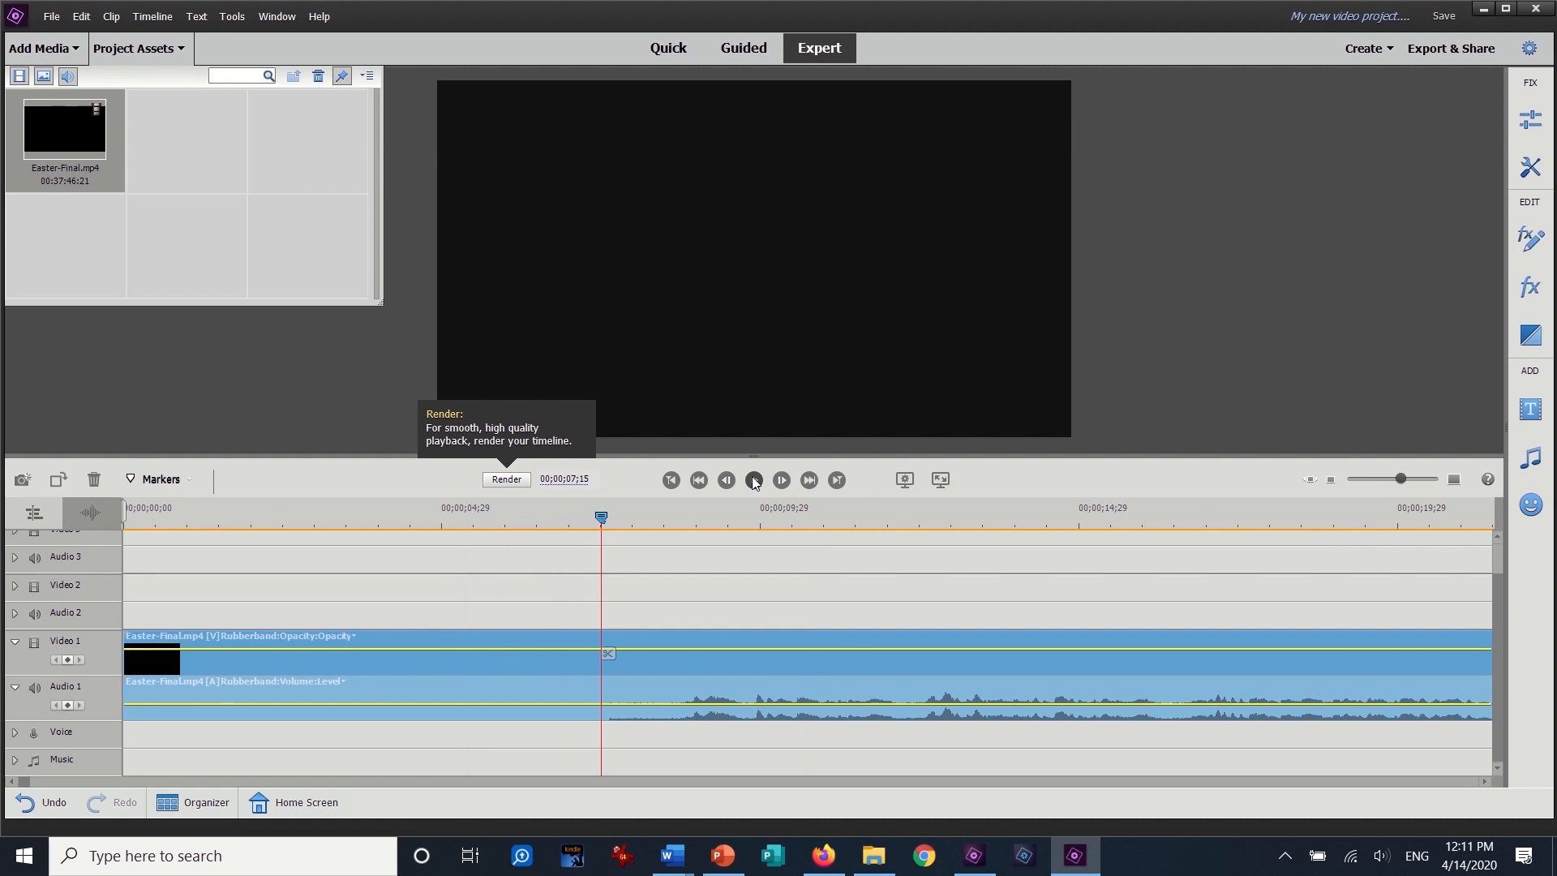
pyautogui.click(753, 480)
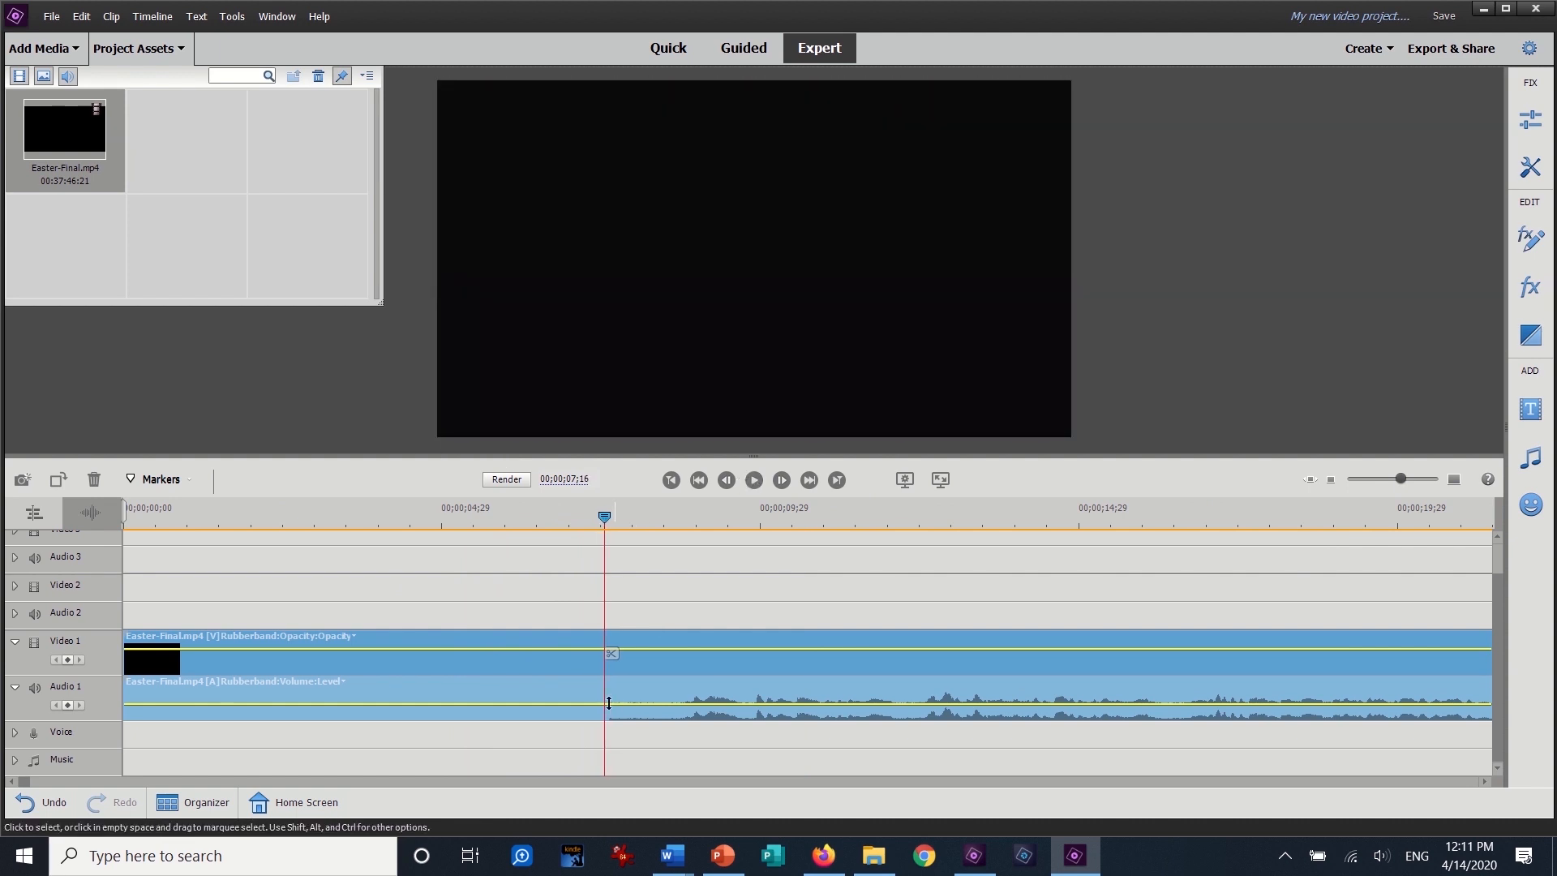
pyautogui.press('Left')
pyautogui.click(615, 654)
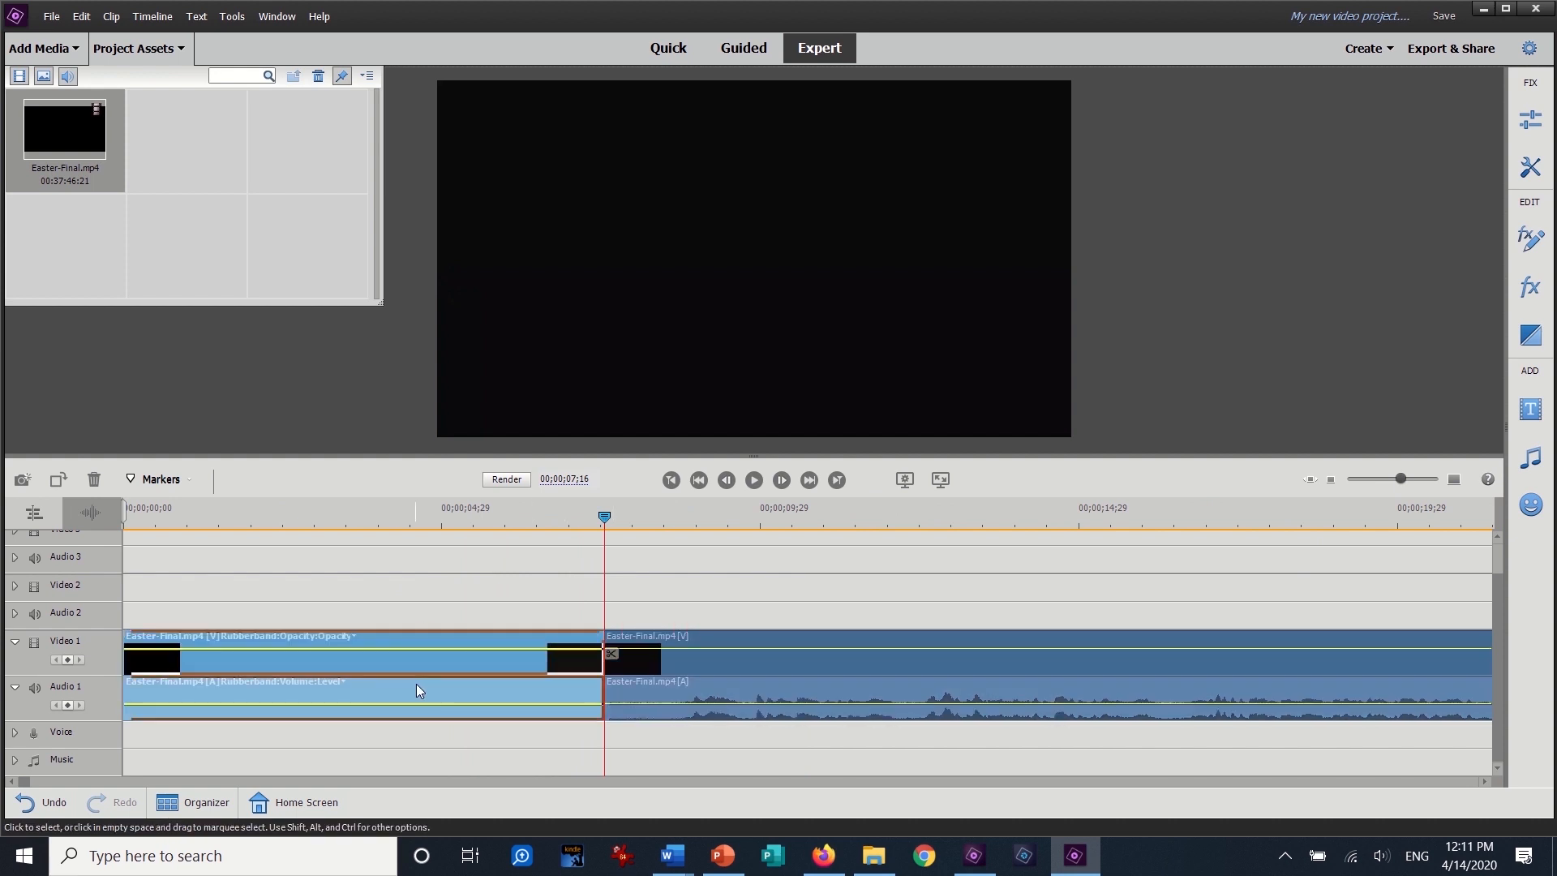
pyautogui.press('Delete')
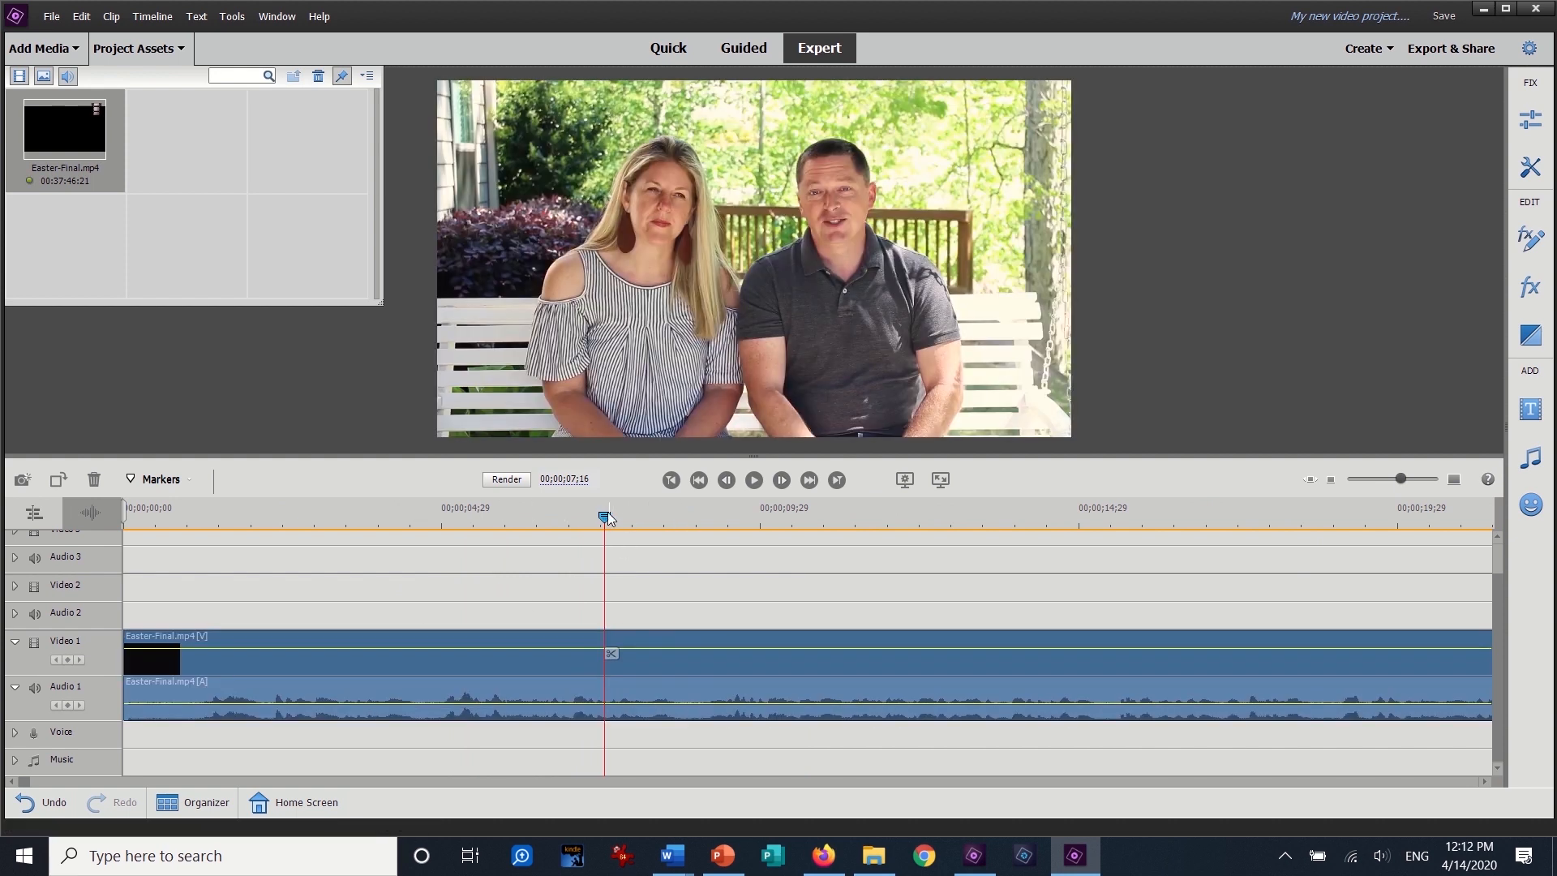
# Step: Move the playhead into the sermon footage at 00;25;14;21 and import the 04.12.20 sermon title image from the hard drive
pyautogui.moveTo(604, 516); pyautogui.dragTo(110, 545)
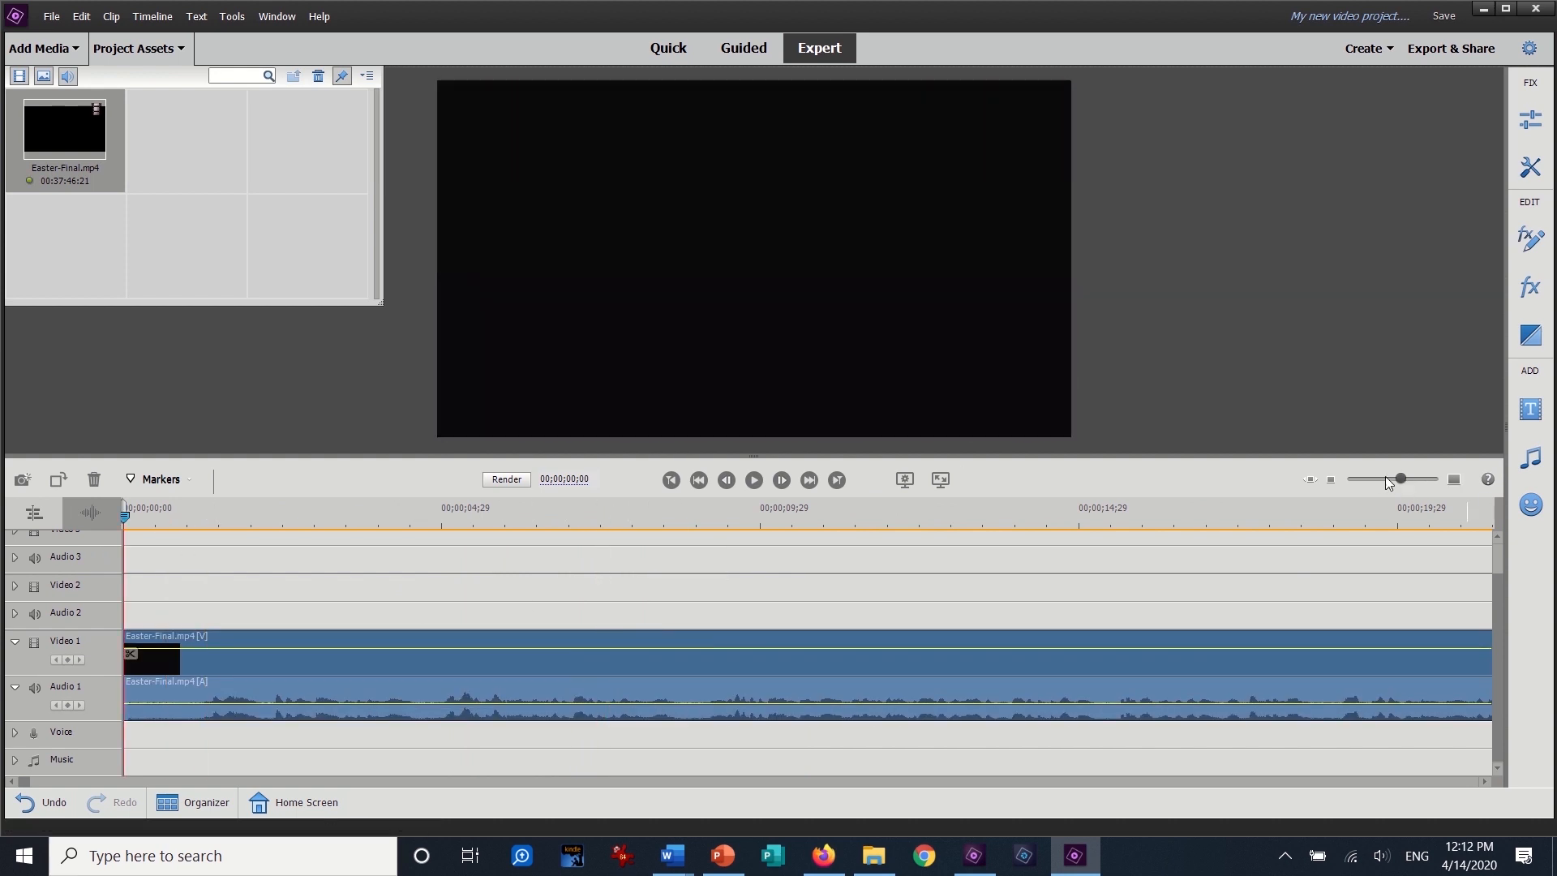
pyautogui.moveTo(1406, 487); pyautogui.dragTo(1380, 486)
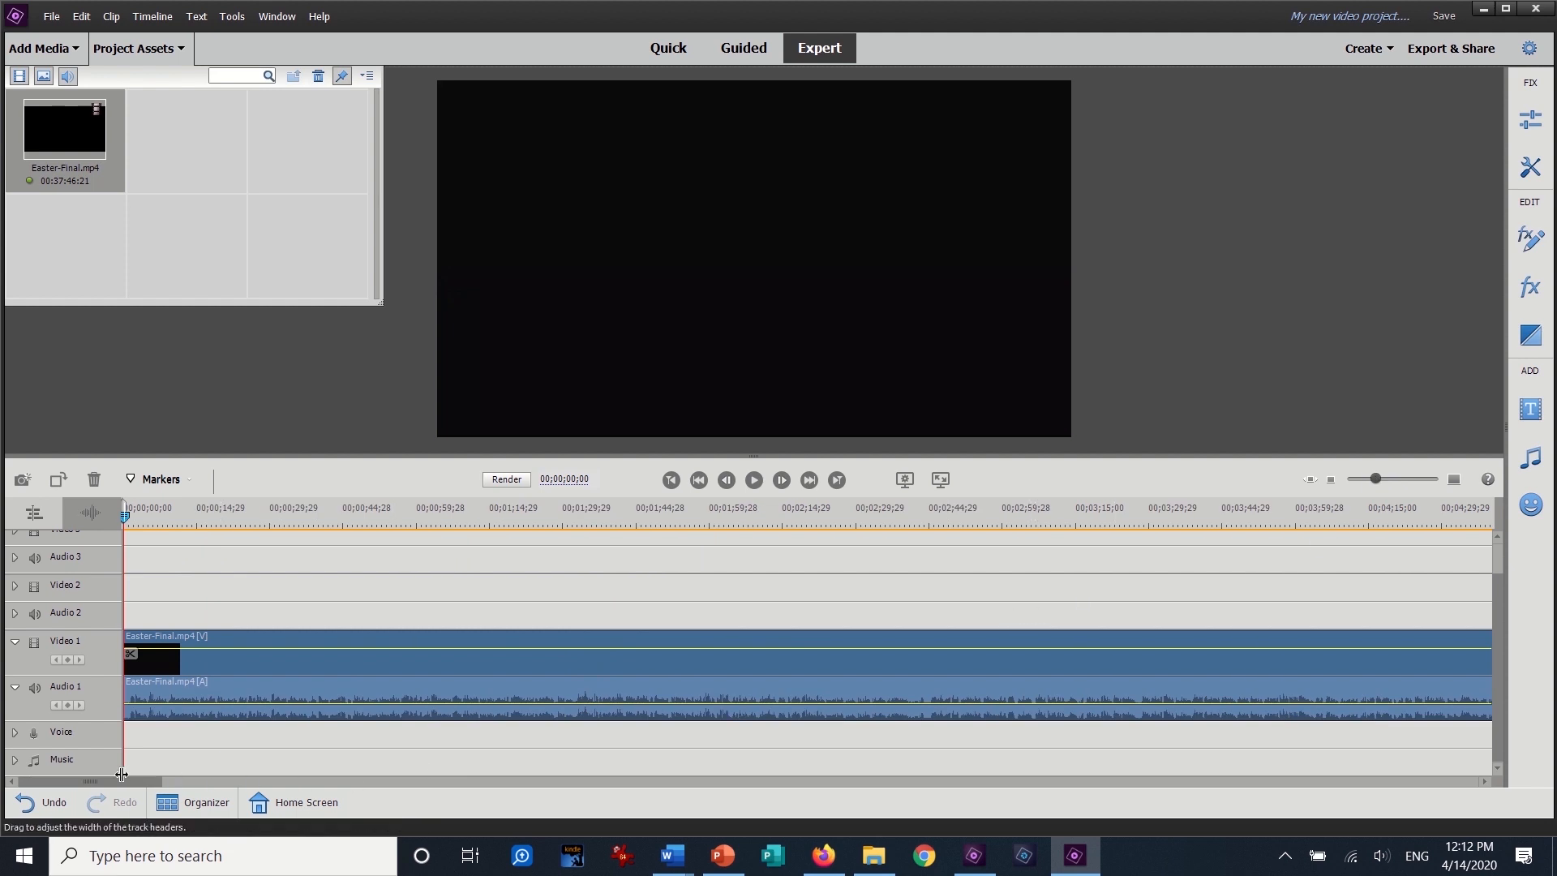
pyautogui.moveTo(120, 780); pyautogui.dragTo(815, 785)
pyautogui.click(772, 503)
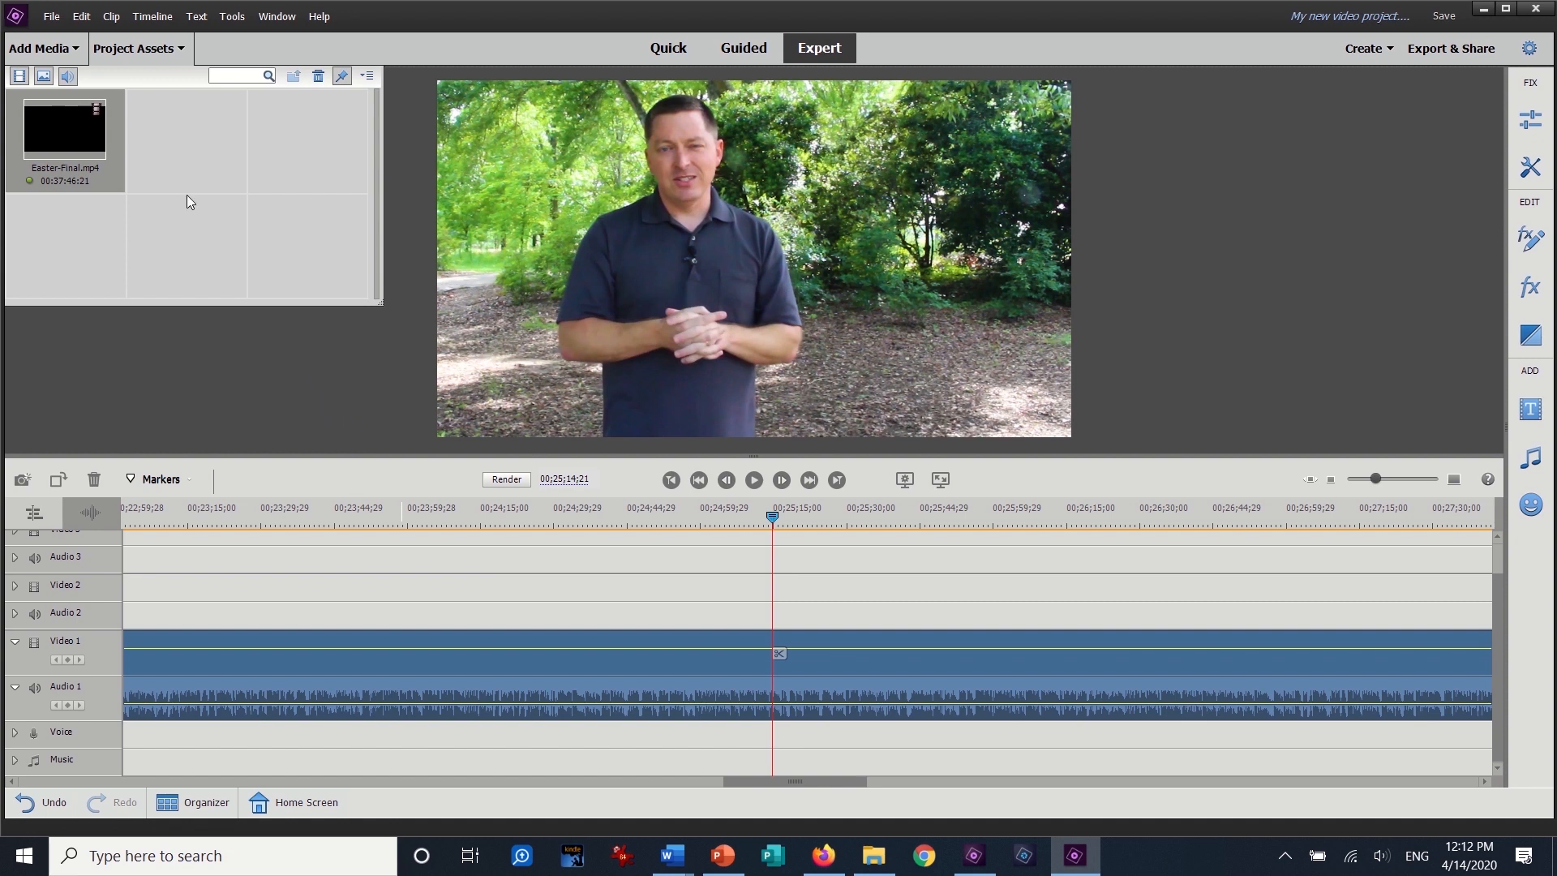
pyautogui.click(50, 49)
pyautogui.click(81, 153)
pyautogui.click(260, 204)
pyautogui.doubleClick(259, 203)
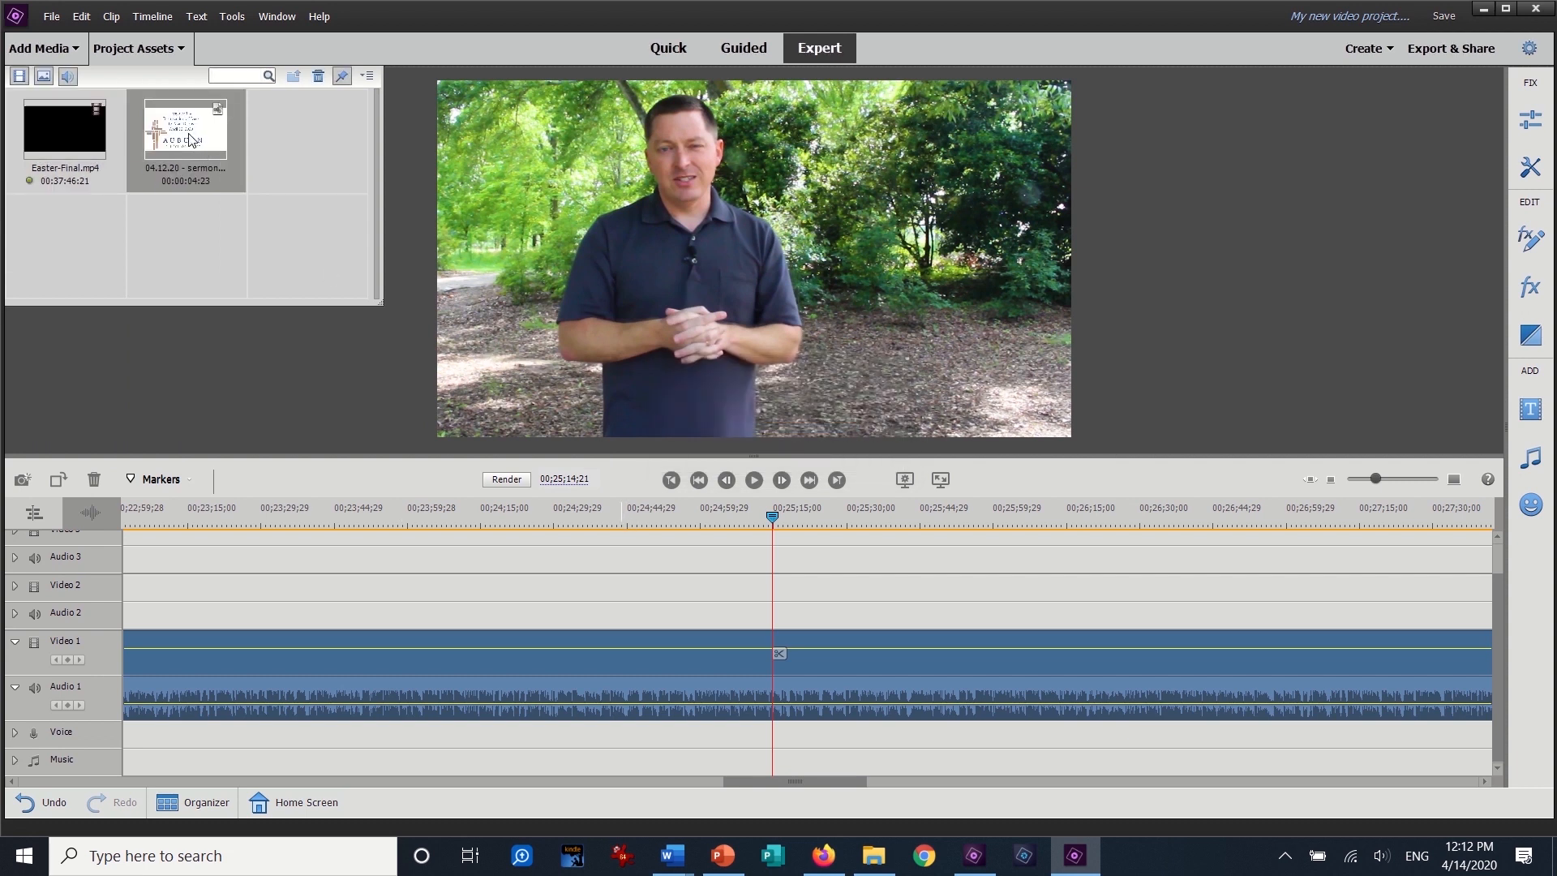
# Step: Play briefly to 00;25;16;06 and place the 04.12.20 sermon title image there on the Video 2 track
pyautogui.click(754, 480)
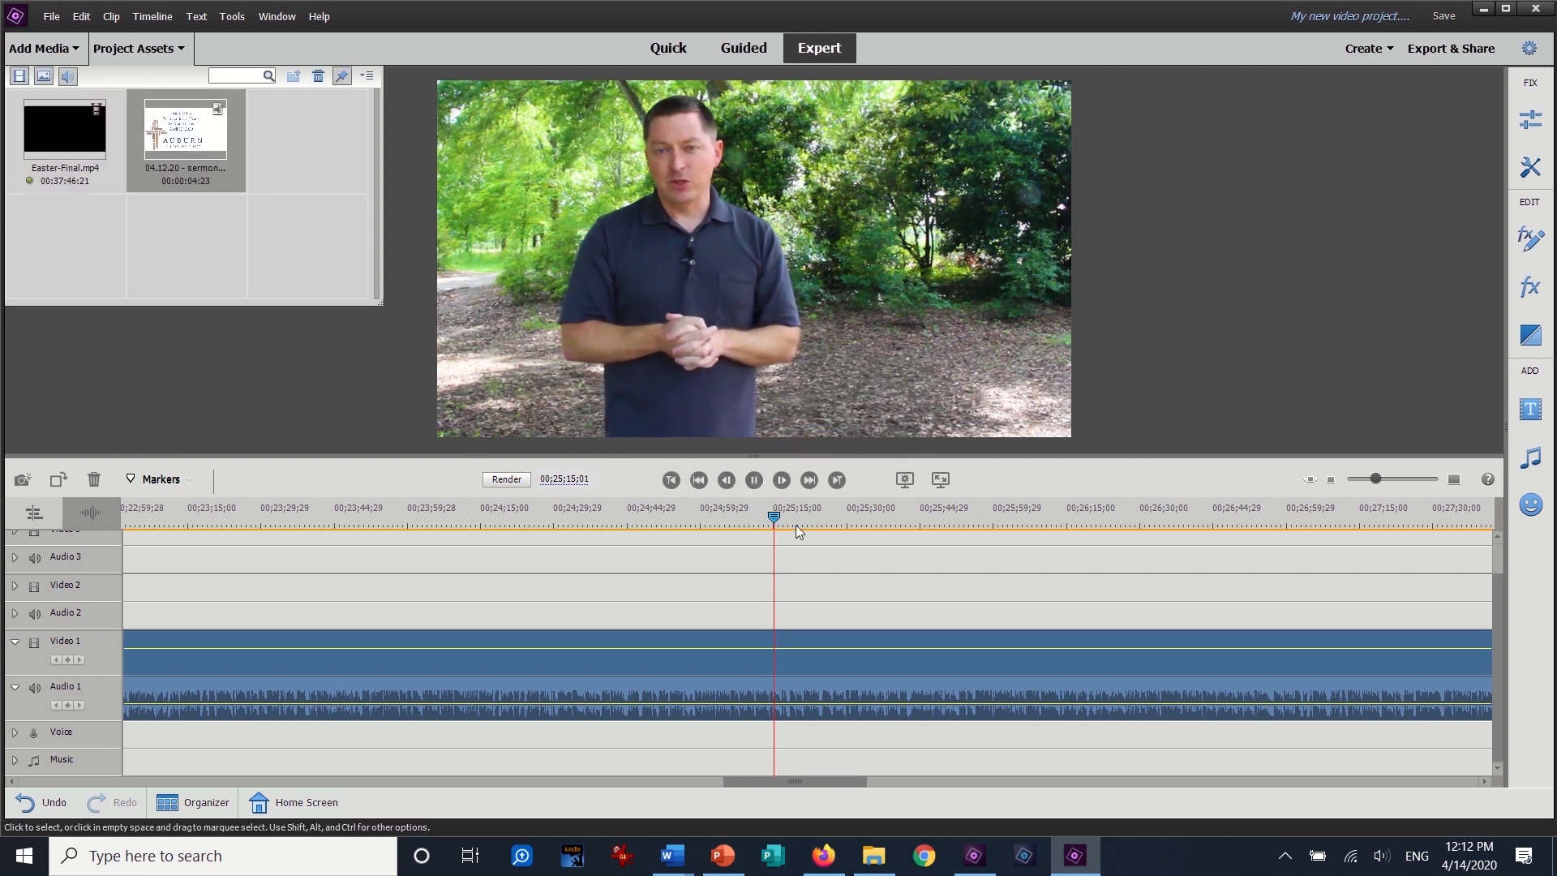
pyautogui.click(755, 480)
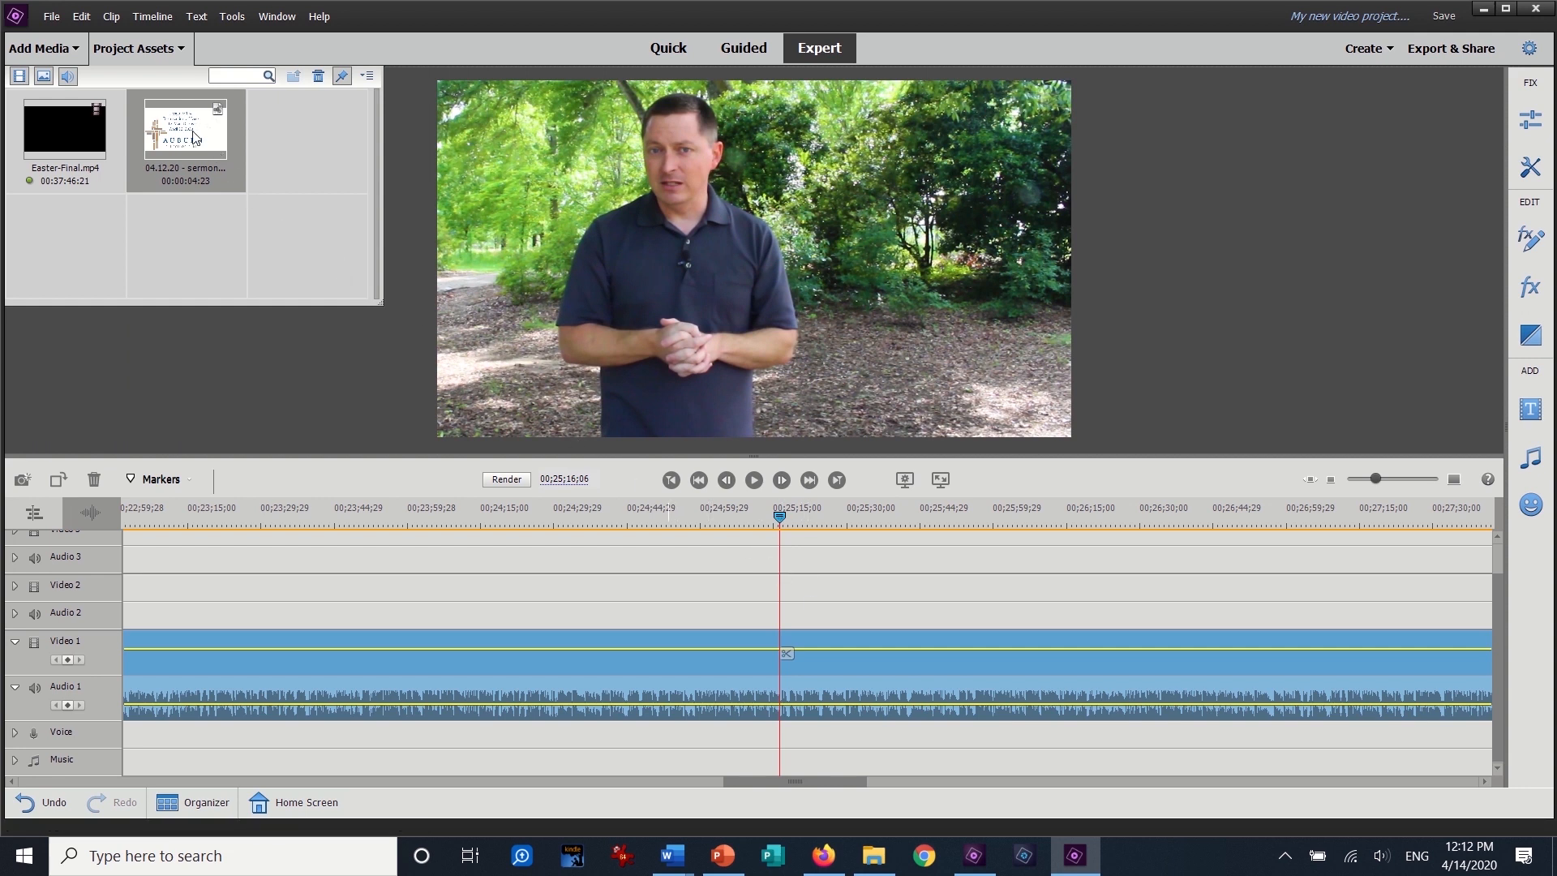
pyautogui.moveTo(170, 124); pyautogui.dragTo(790, 588)
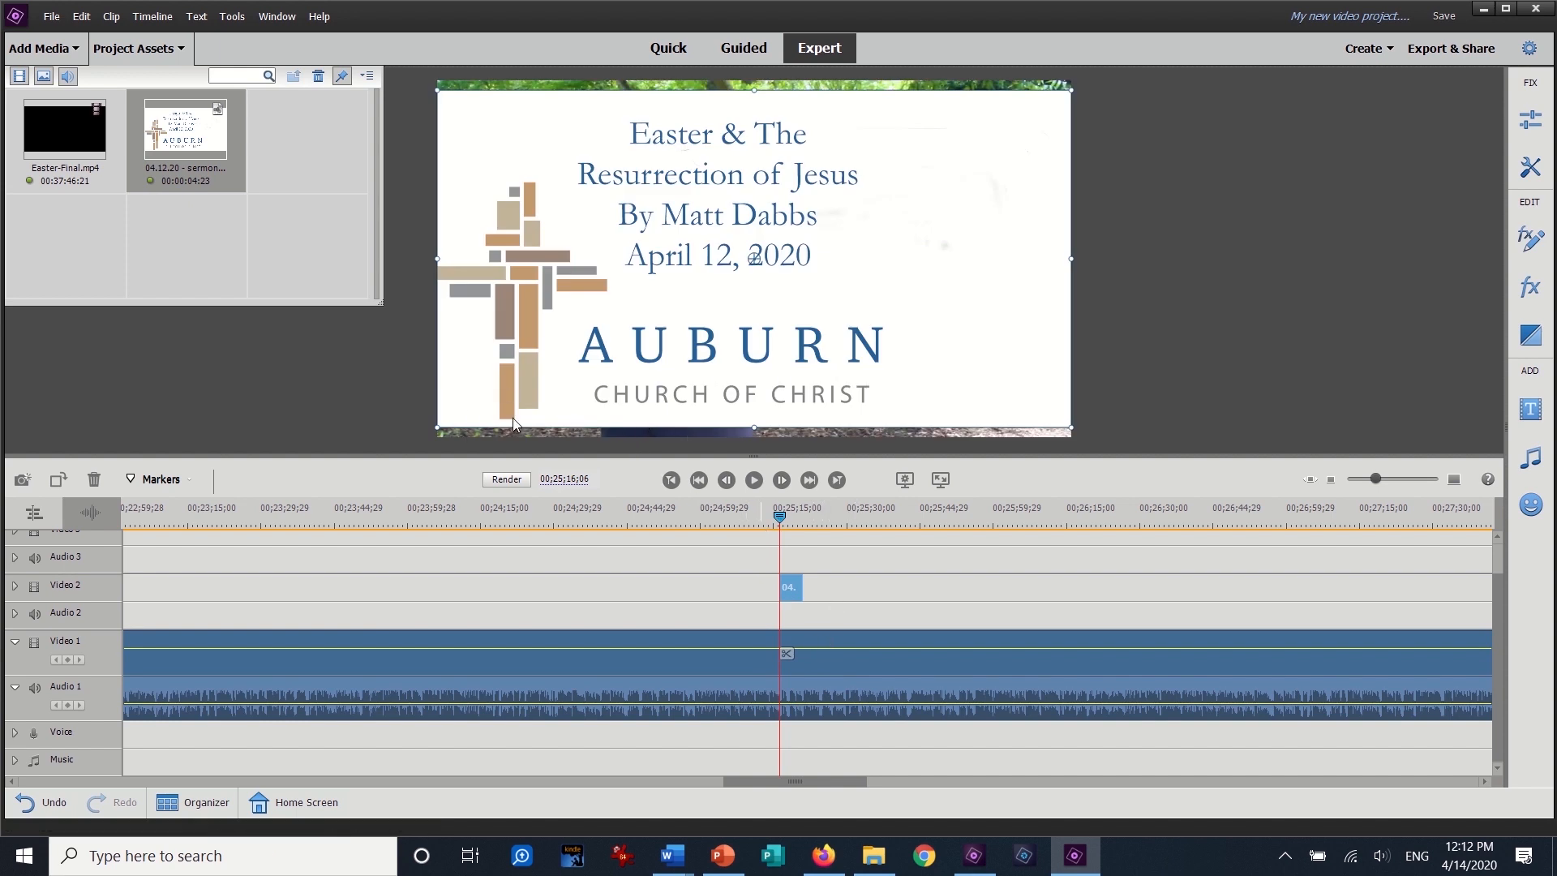
# Step: Shrink the sermon title image to about a third of the frame width and place it in the frame's upper-right corner
pyautogui.click(816, 665)
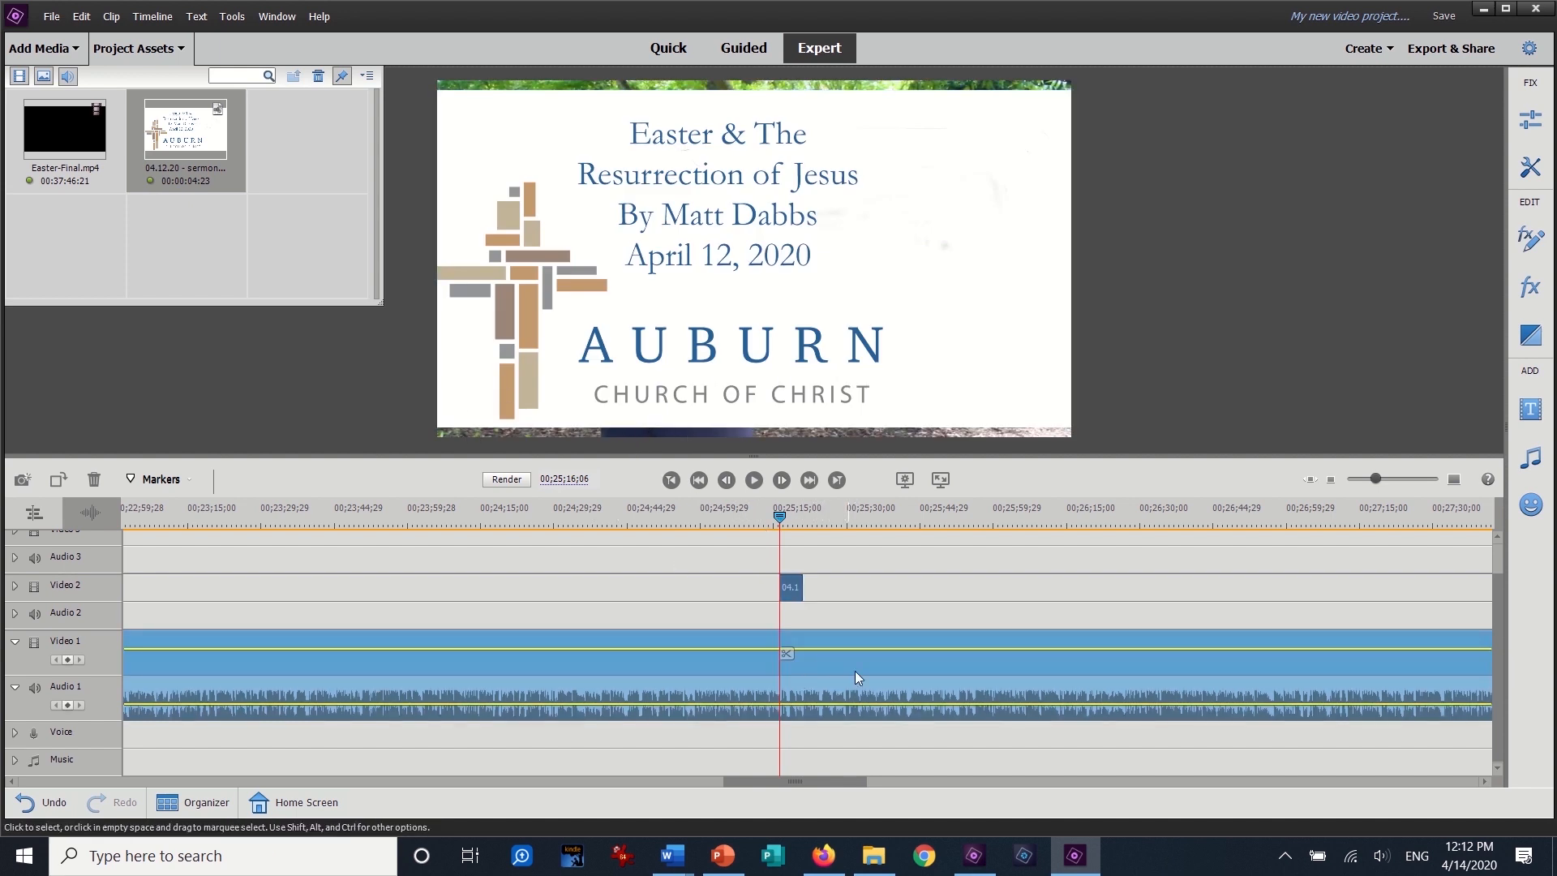
pyautogui.click(795, 591)
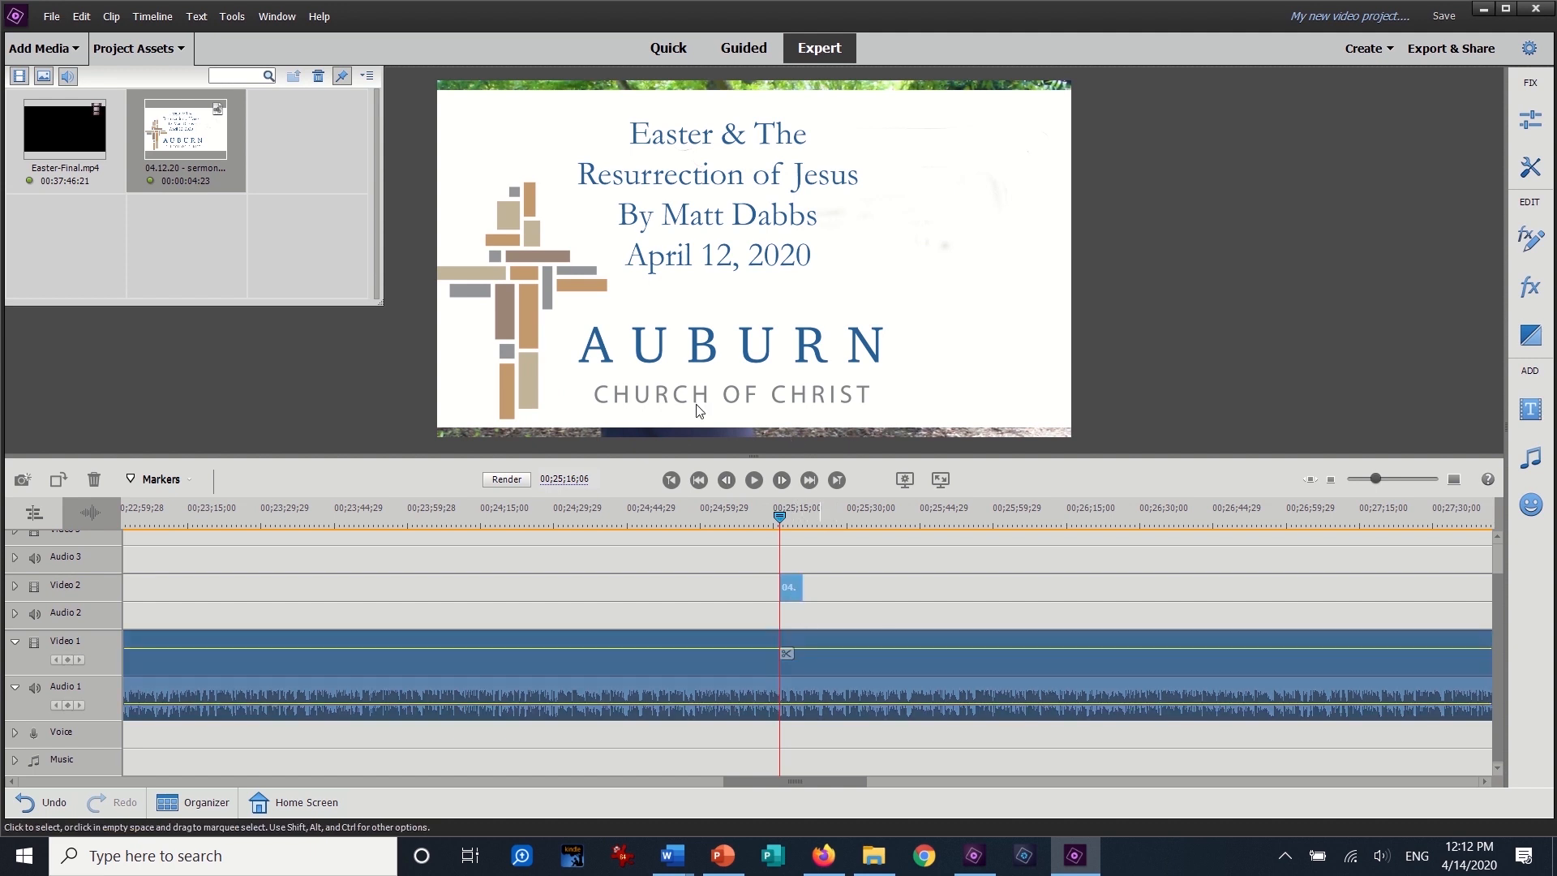
pyautogui.click(468, 392)
pyautogui.moveTo(435, 428); pyautogui.dragTo(613, 315)
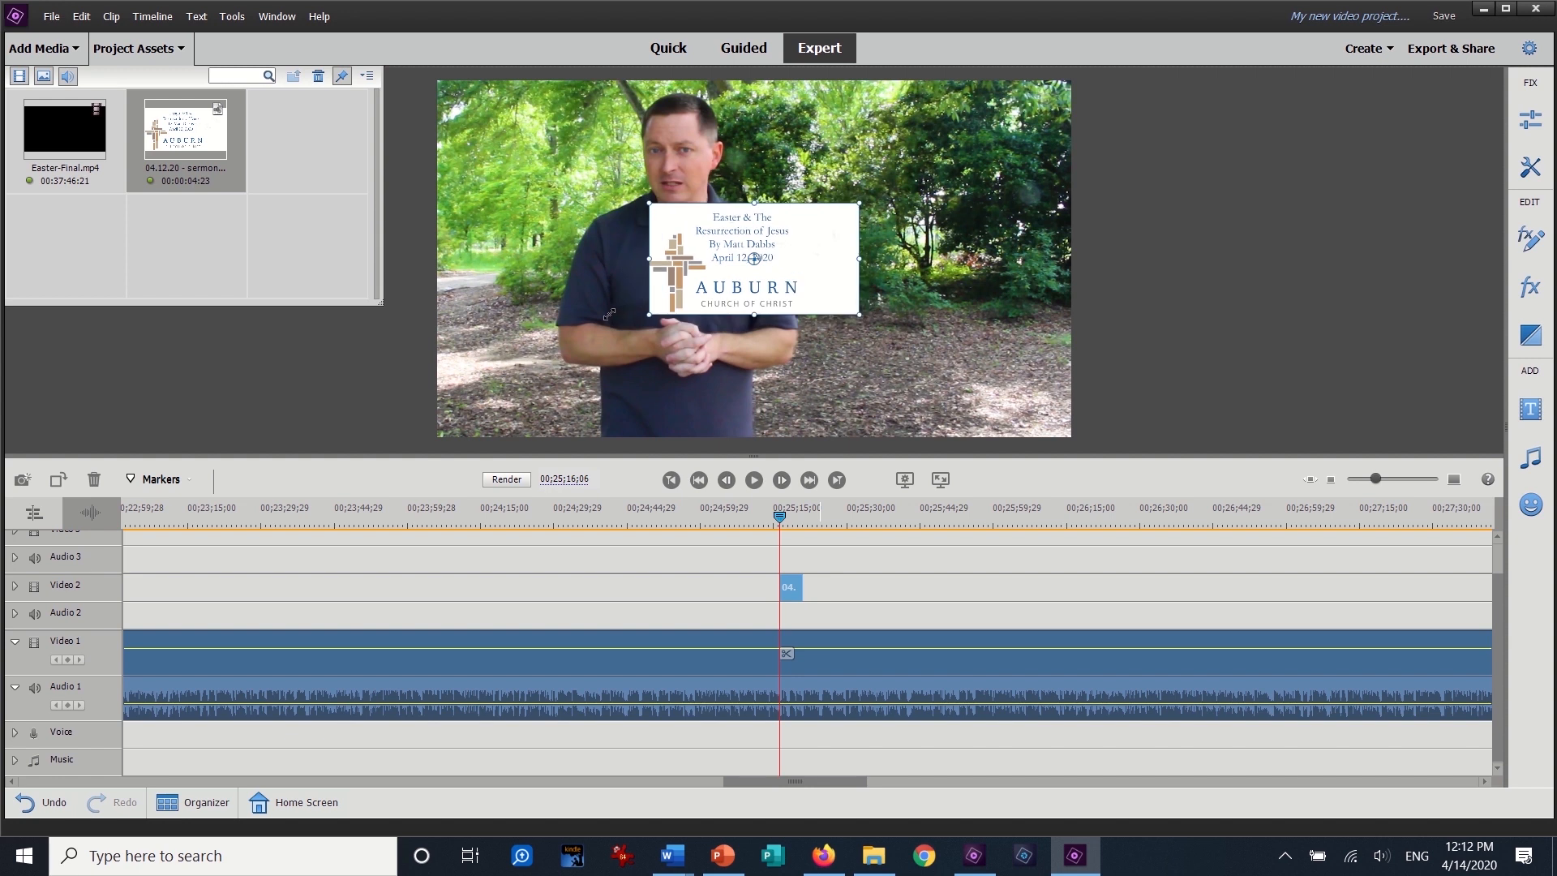
pyautogui.moveTo(693, 282); pyautogui.dragTo(905, 163)
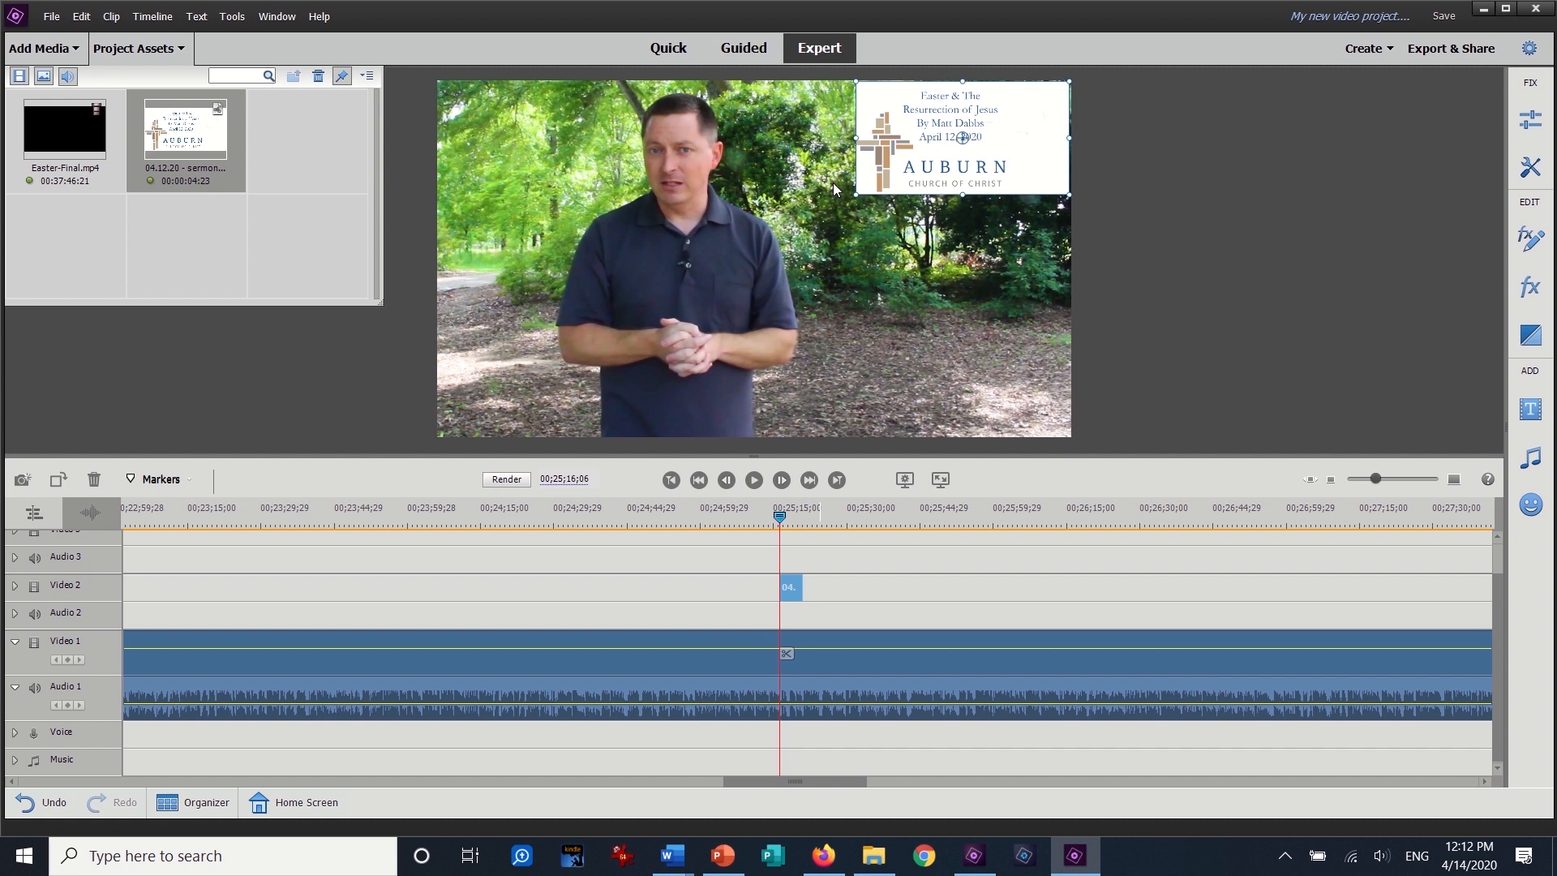
# Step: Shift the sermon title overlay slightly lower in the frame and delete its clip from the Video 2 track
pyautogui.click(41, 48)
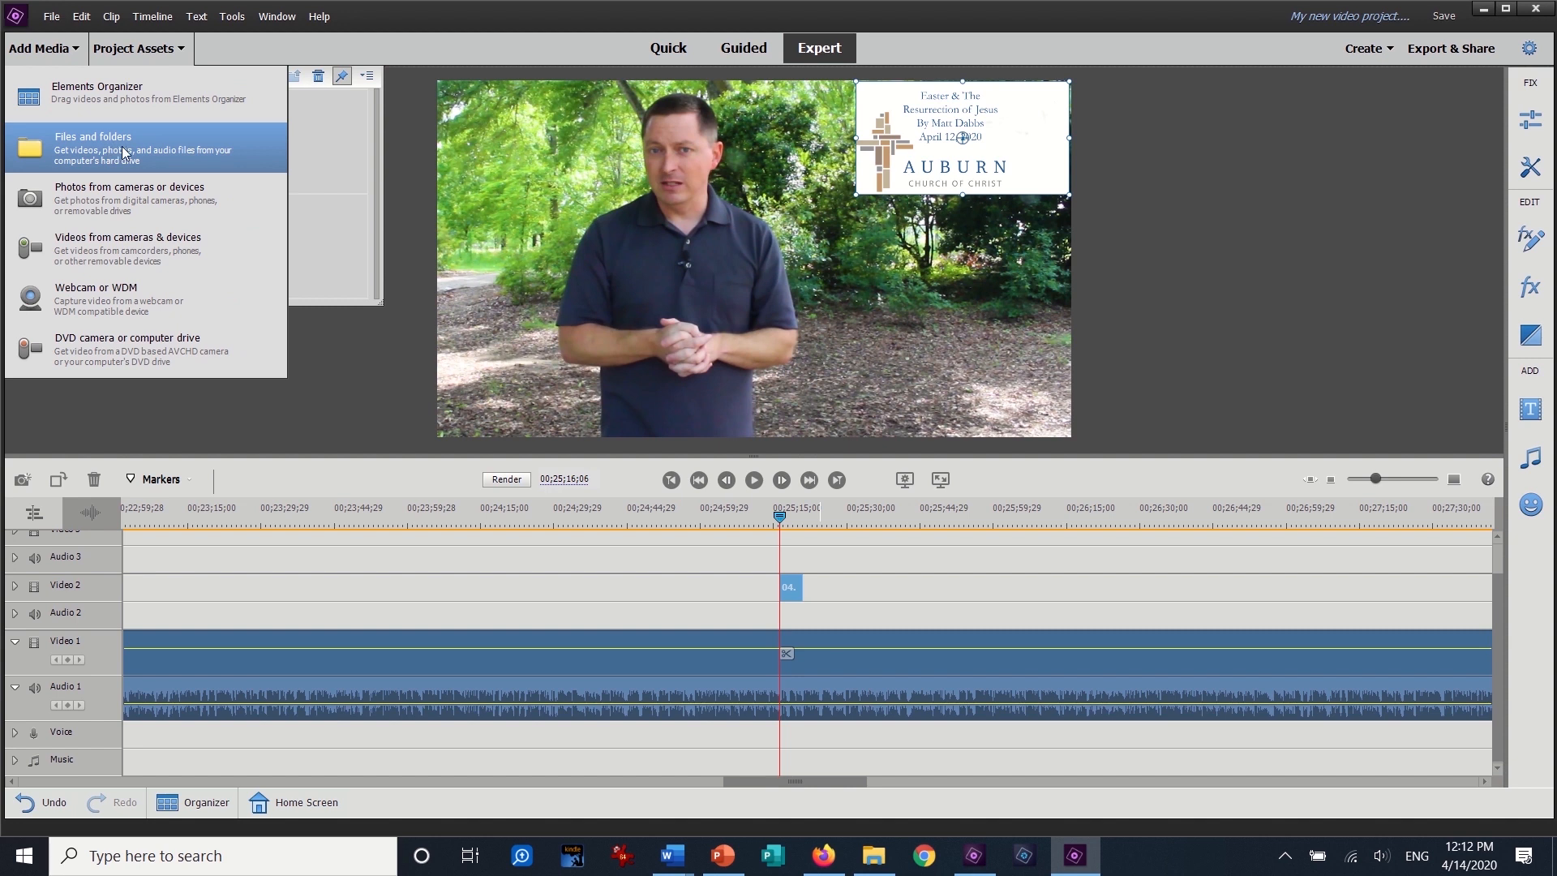
pyautogui.click(321, 151)
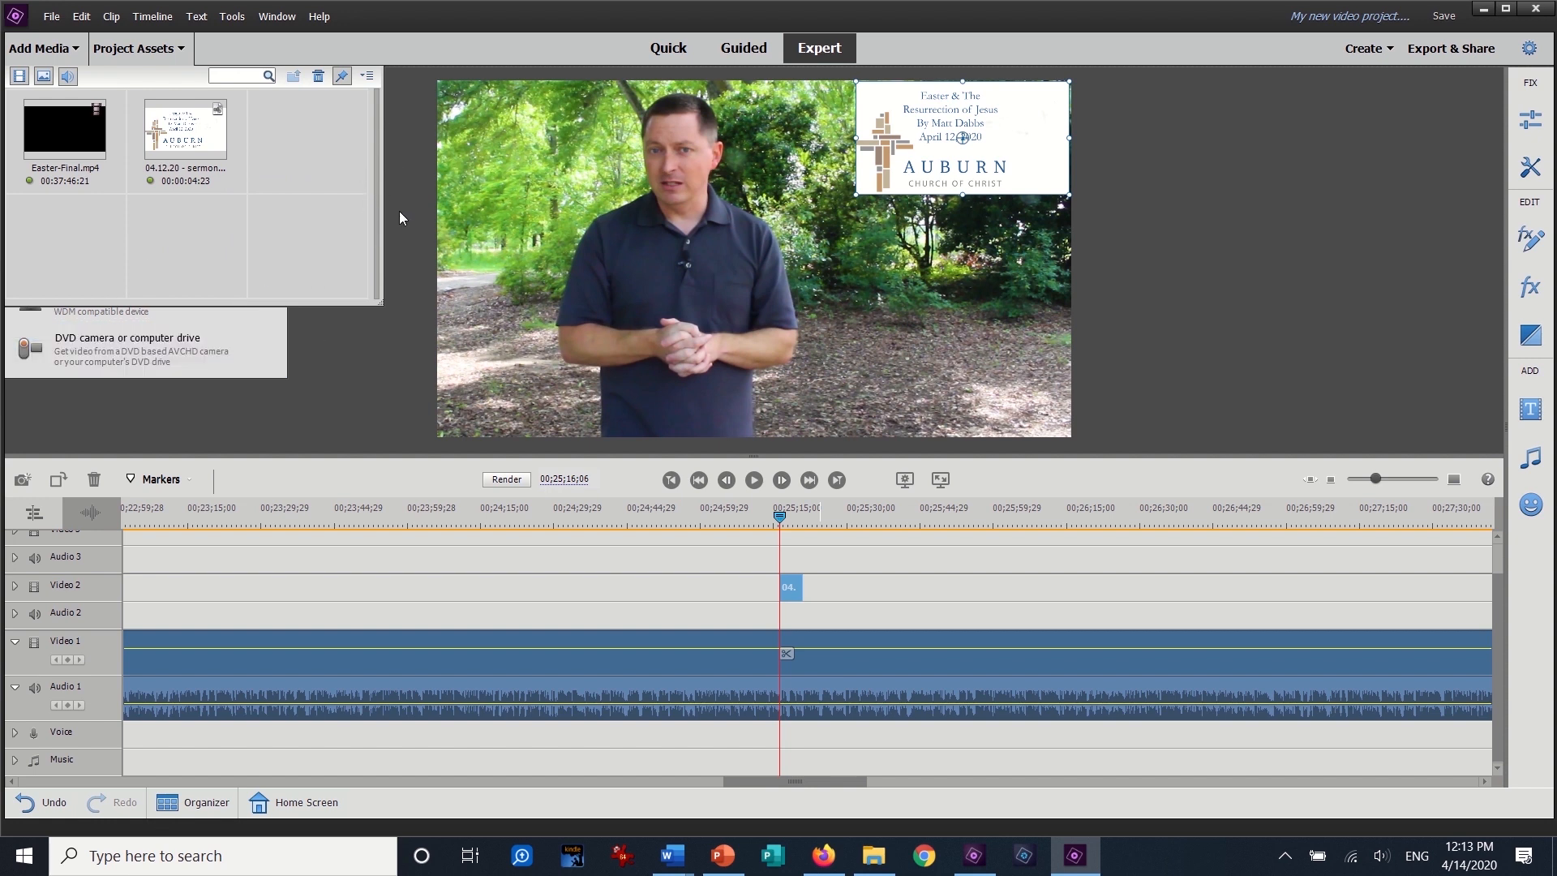
pyautogui.moveTo(891, 171); pyautogui.dragTo(898, 226)
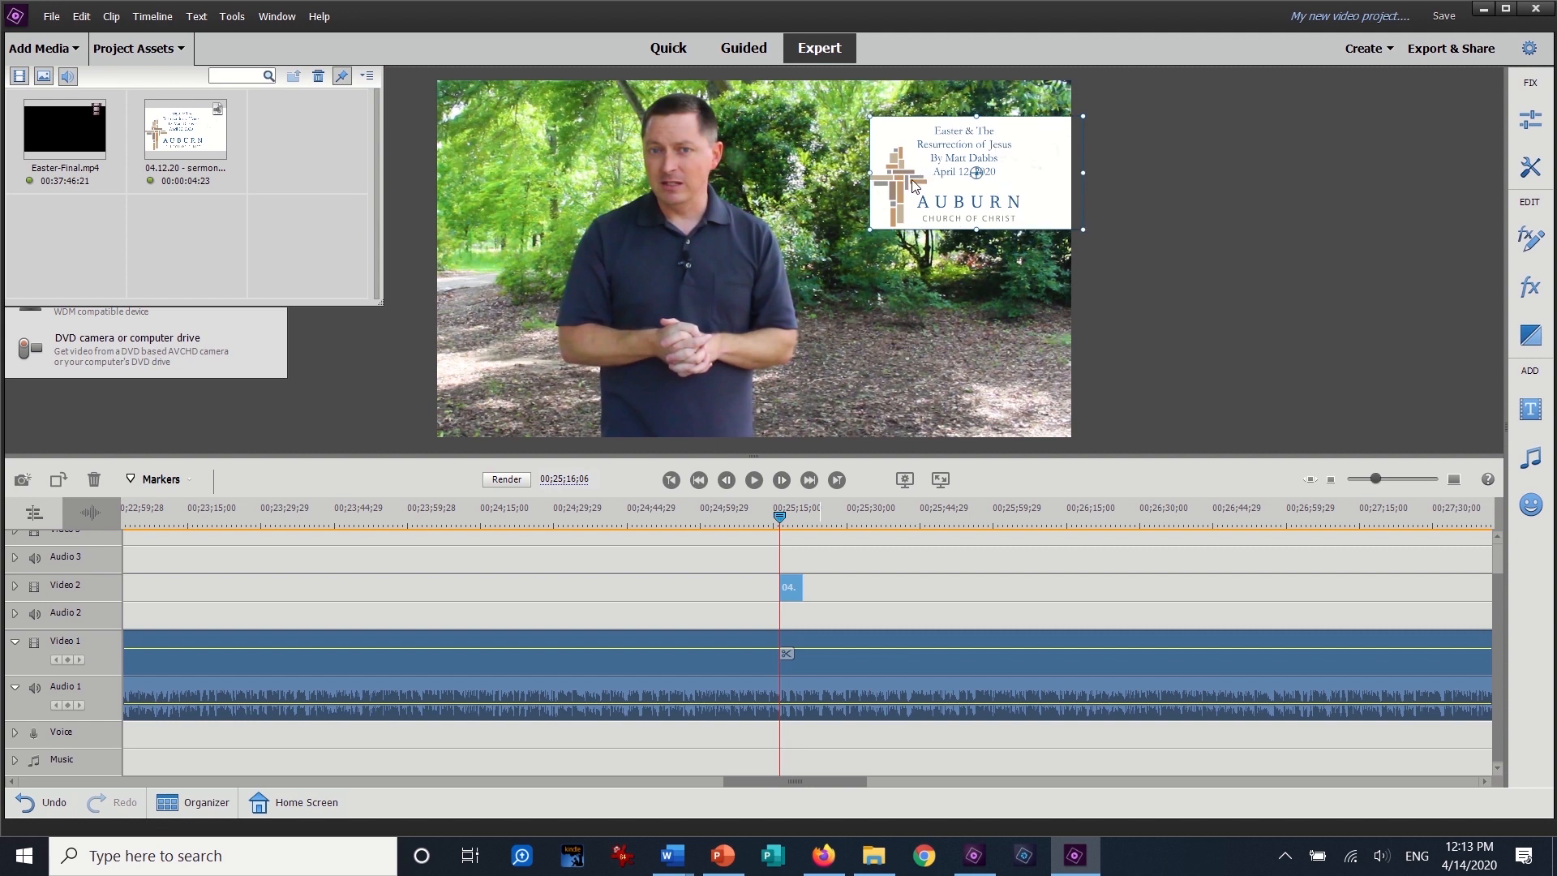
pyautogui.click(785, 587)
pyautogui.press('Delete')
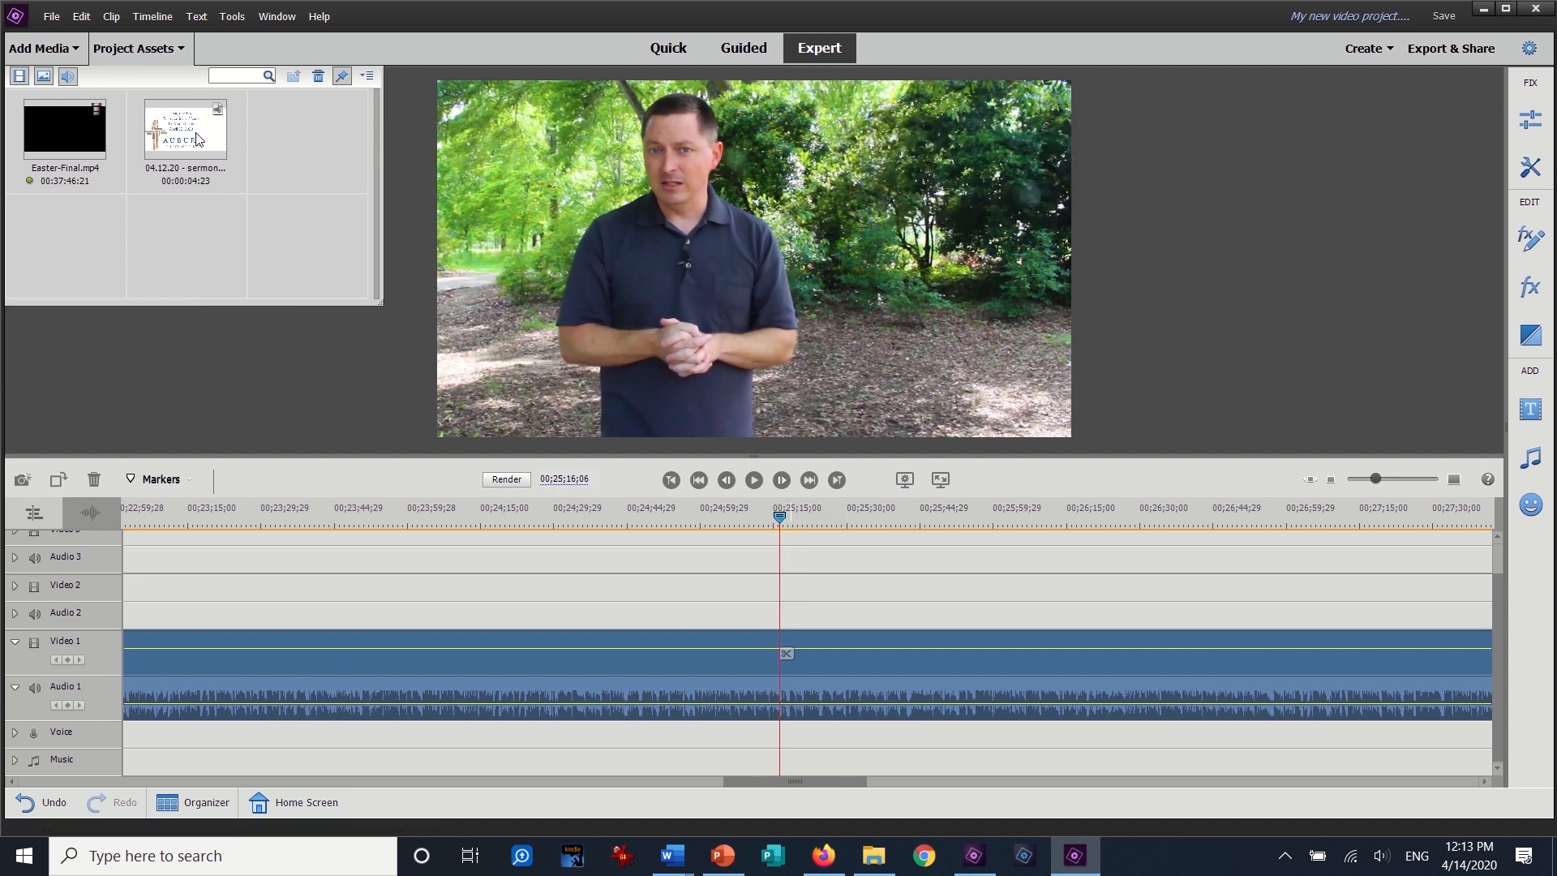
# Step: Create a Black Video item and place its clip on the Video 2 track above the Easter-Final footage
pyautogui.click(369, 76)
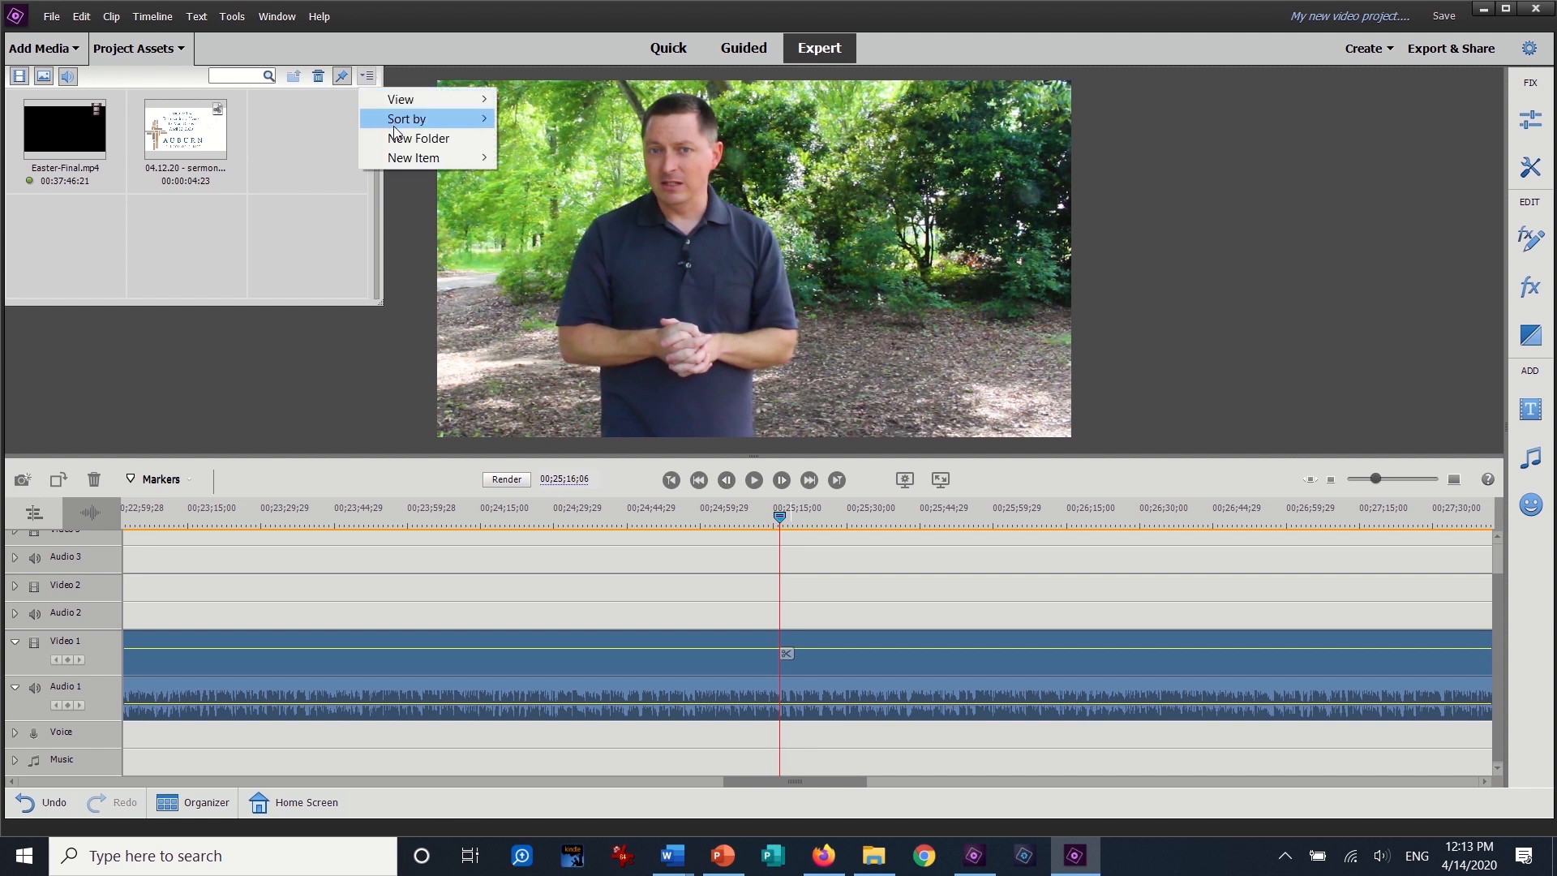
pyautogui.moveTo(412, 156)
pyautogui.click(552, 216)
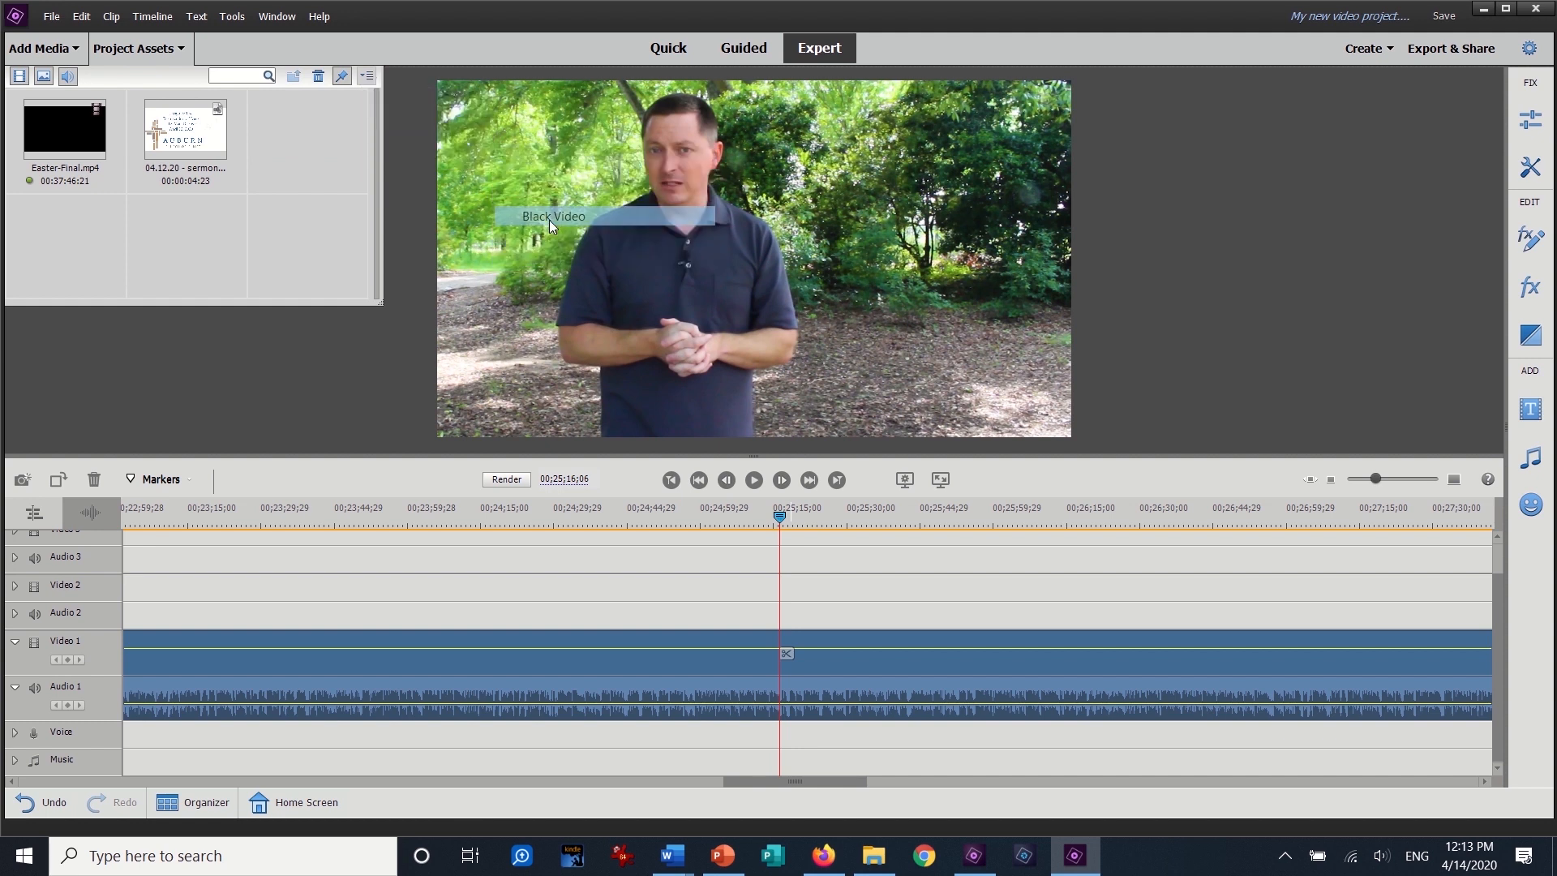
pyautogui.moveTo(821, 662); pyautogui.dragTo(219, 590)
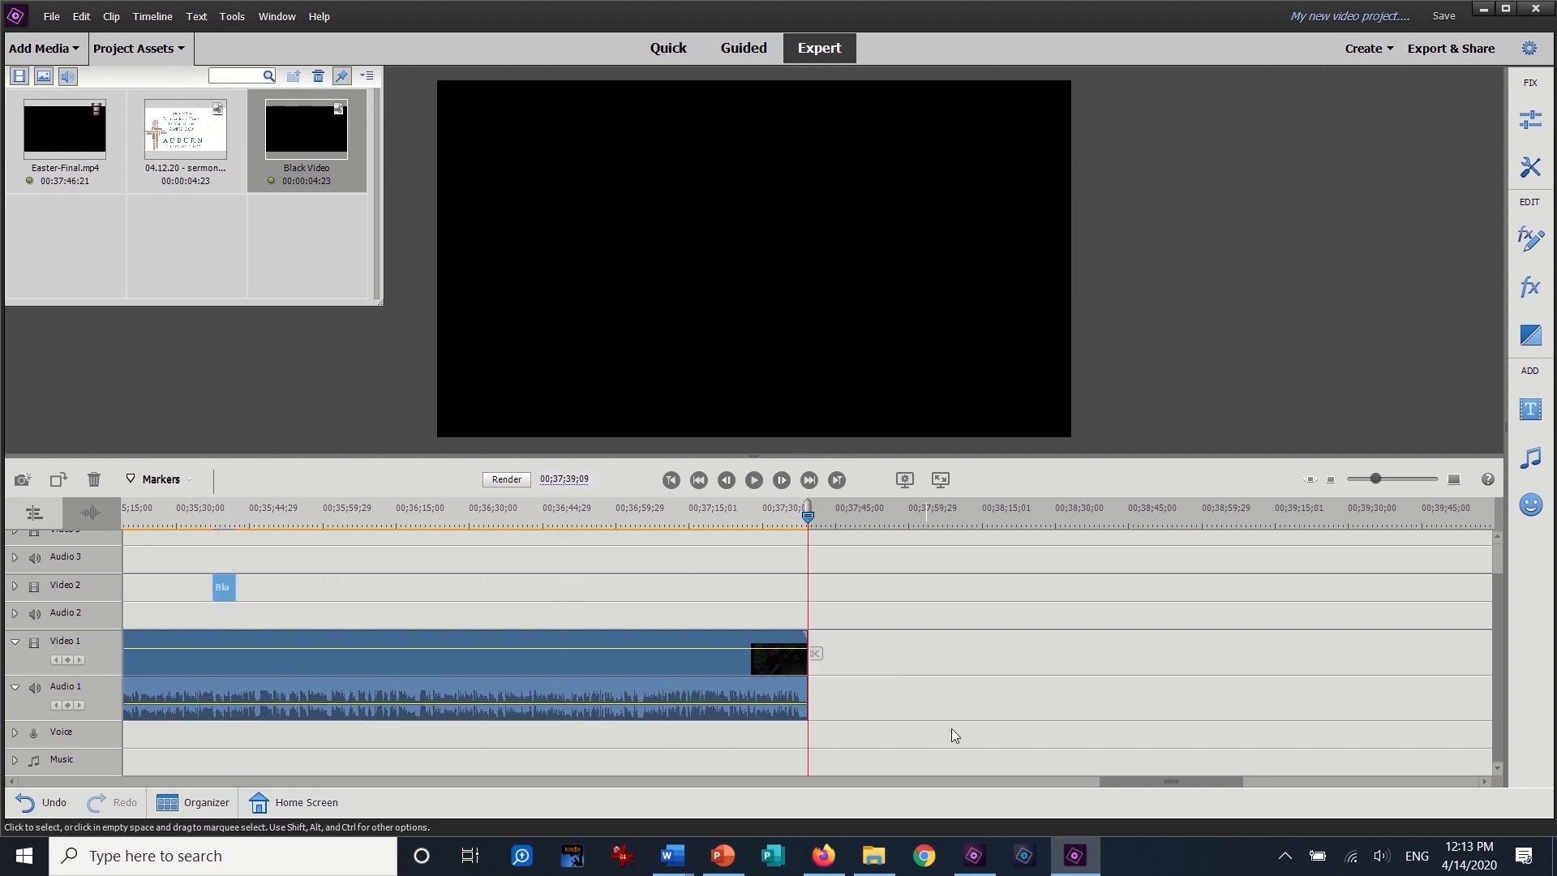
# Step: Move the Black Video clip back along the Video 2 track so it starts at about 00;30;00, previewing the sermon from 00;29;09;21
pyautogui.moveTo(1106, 781); pyautogui.dragTo(1006, 795)
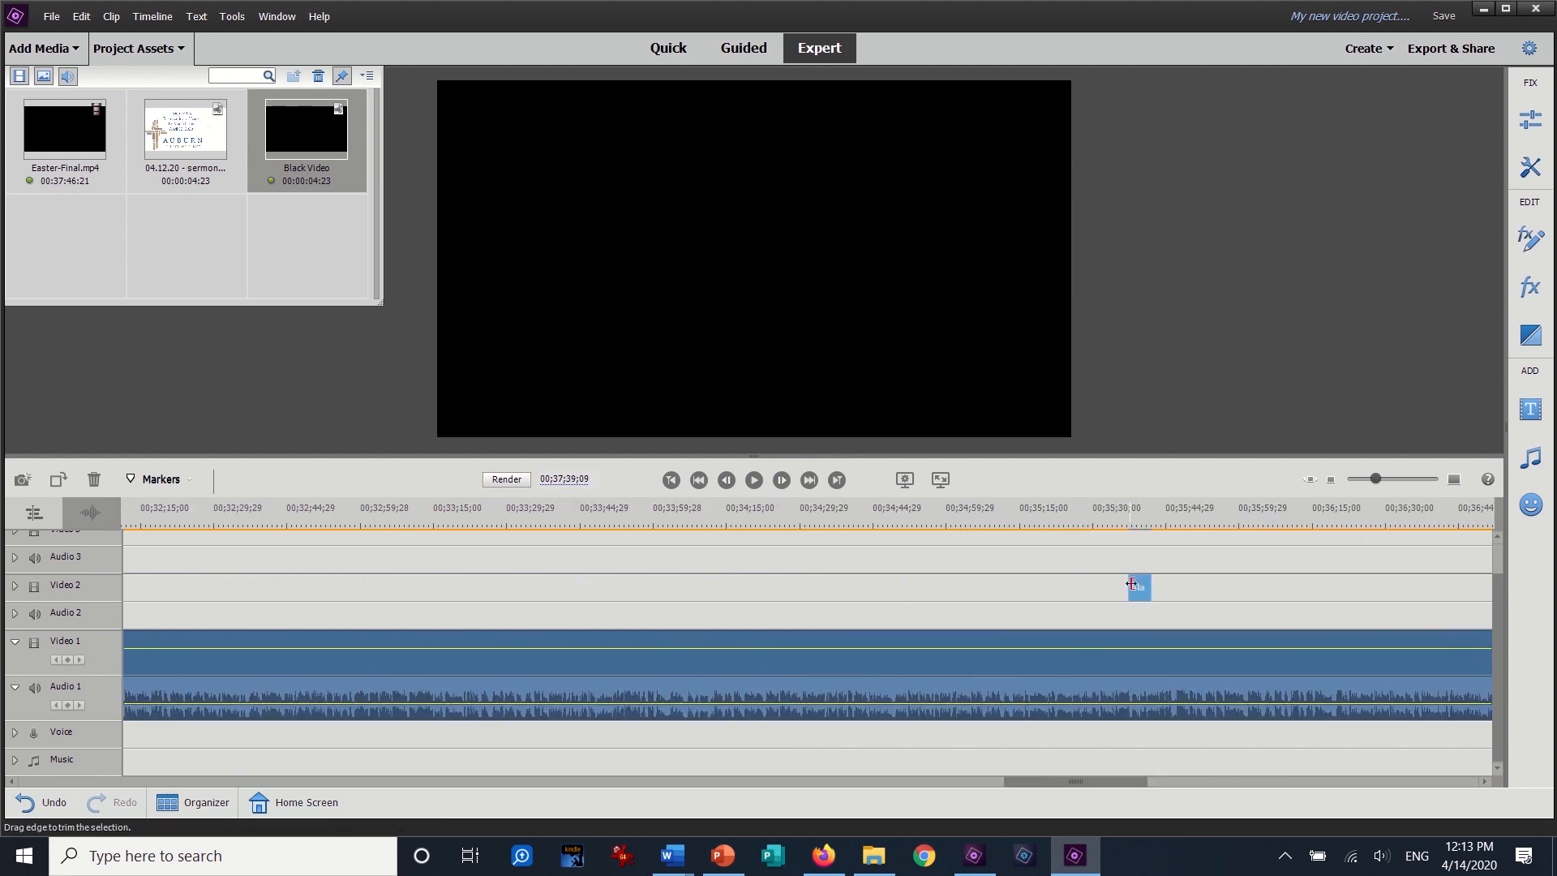
pyautogui.moveTo(1140, 588); pyautogui.dragTo(203, 616)
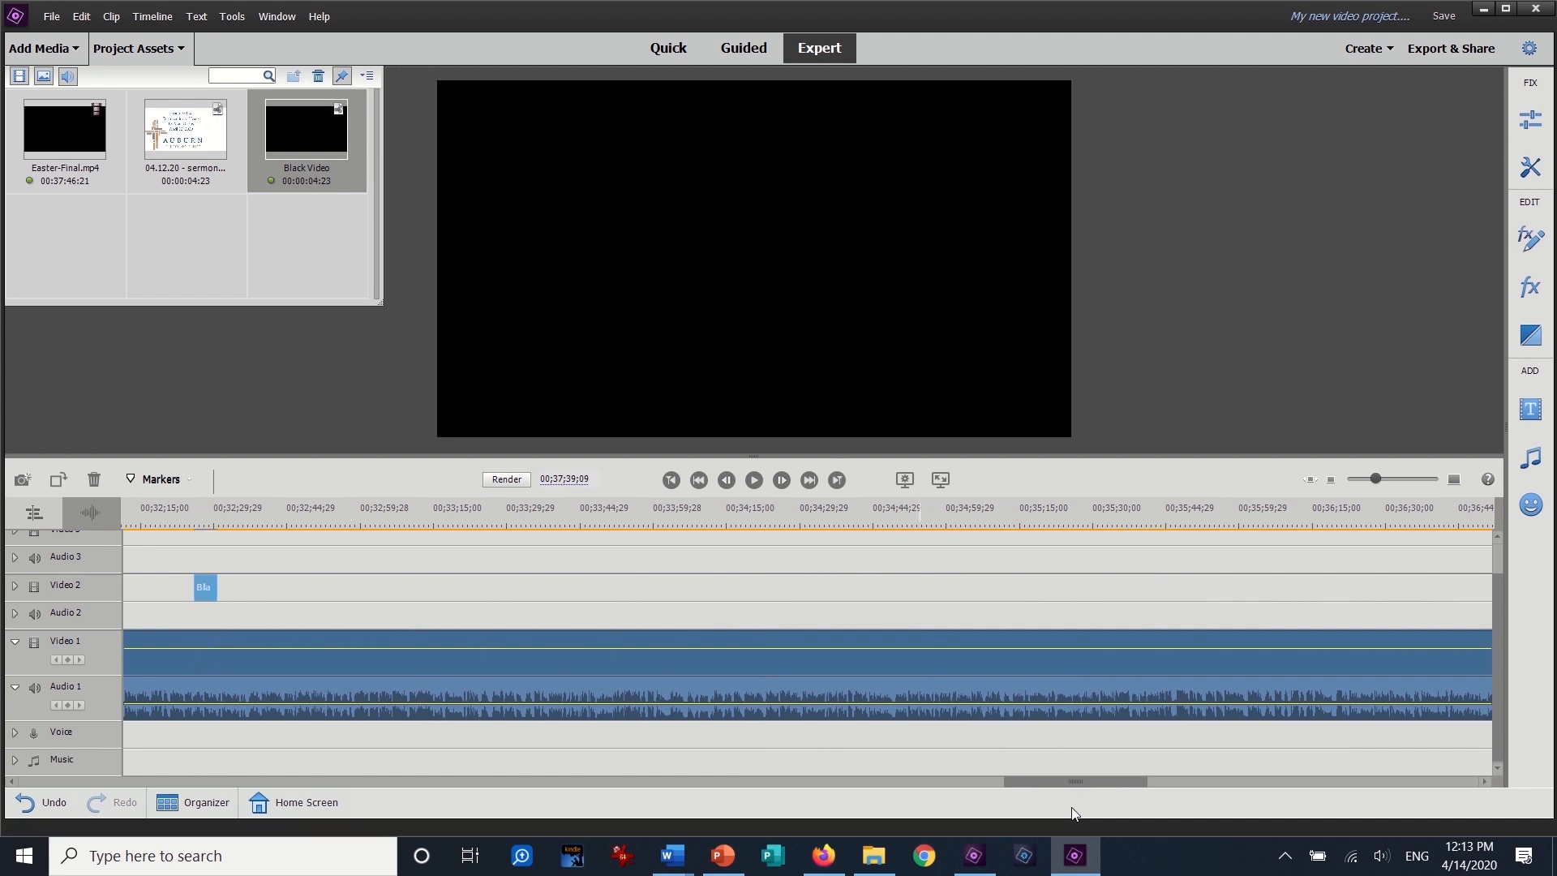
pyautogui.moveTo(1058, 785); pyautogui.dragTo(937, 790)
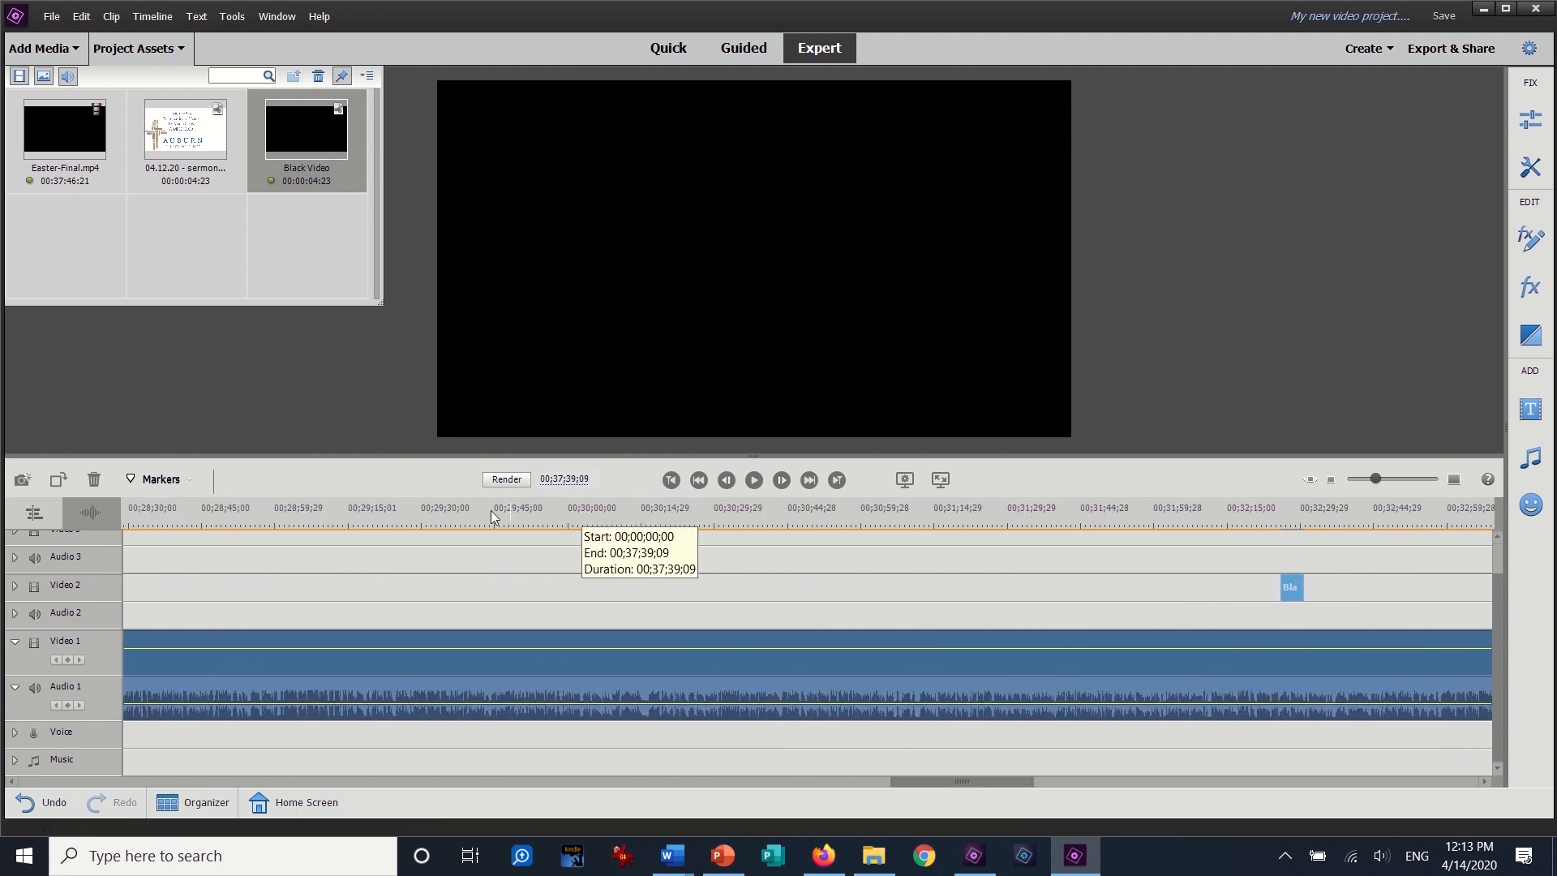
pyautogui.moveTo(1296, 600); pyautogui.dragTo(443, 600)
pyautogui.click(324, 527)
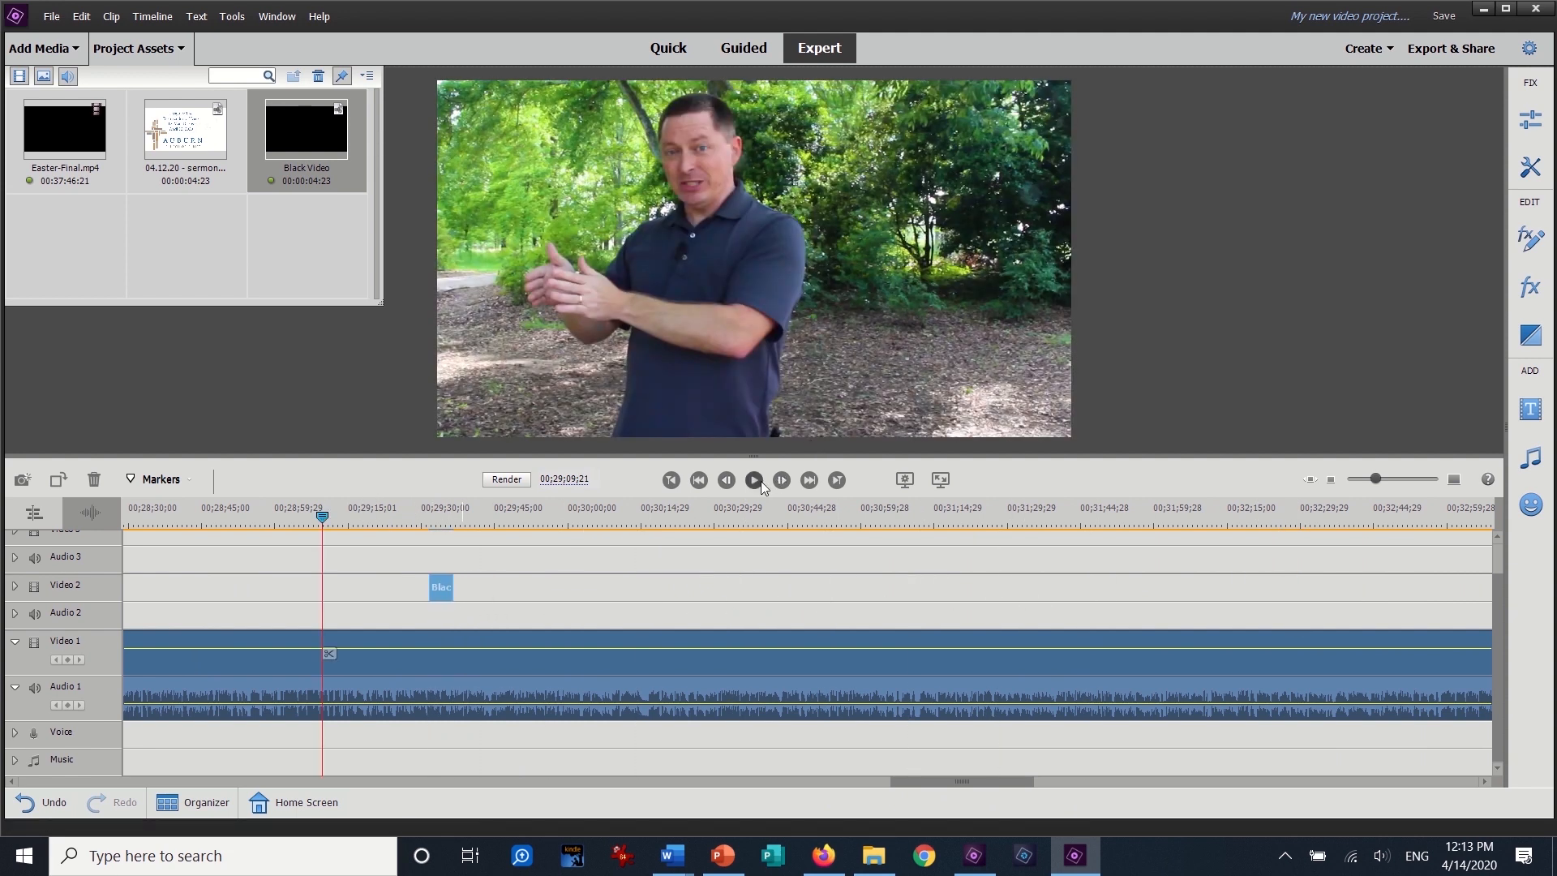
pyautogui.click(753, 479)
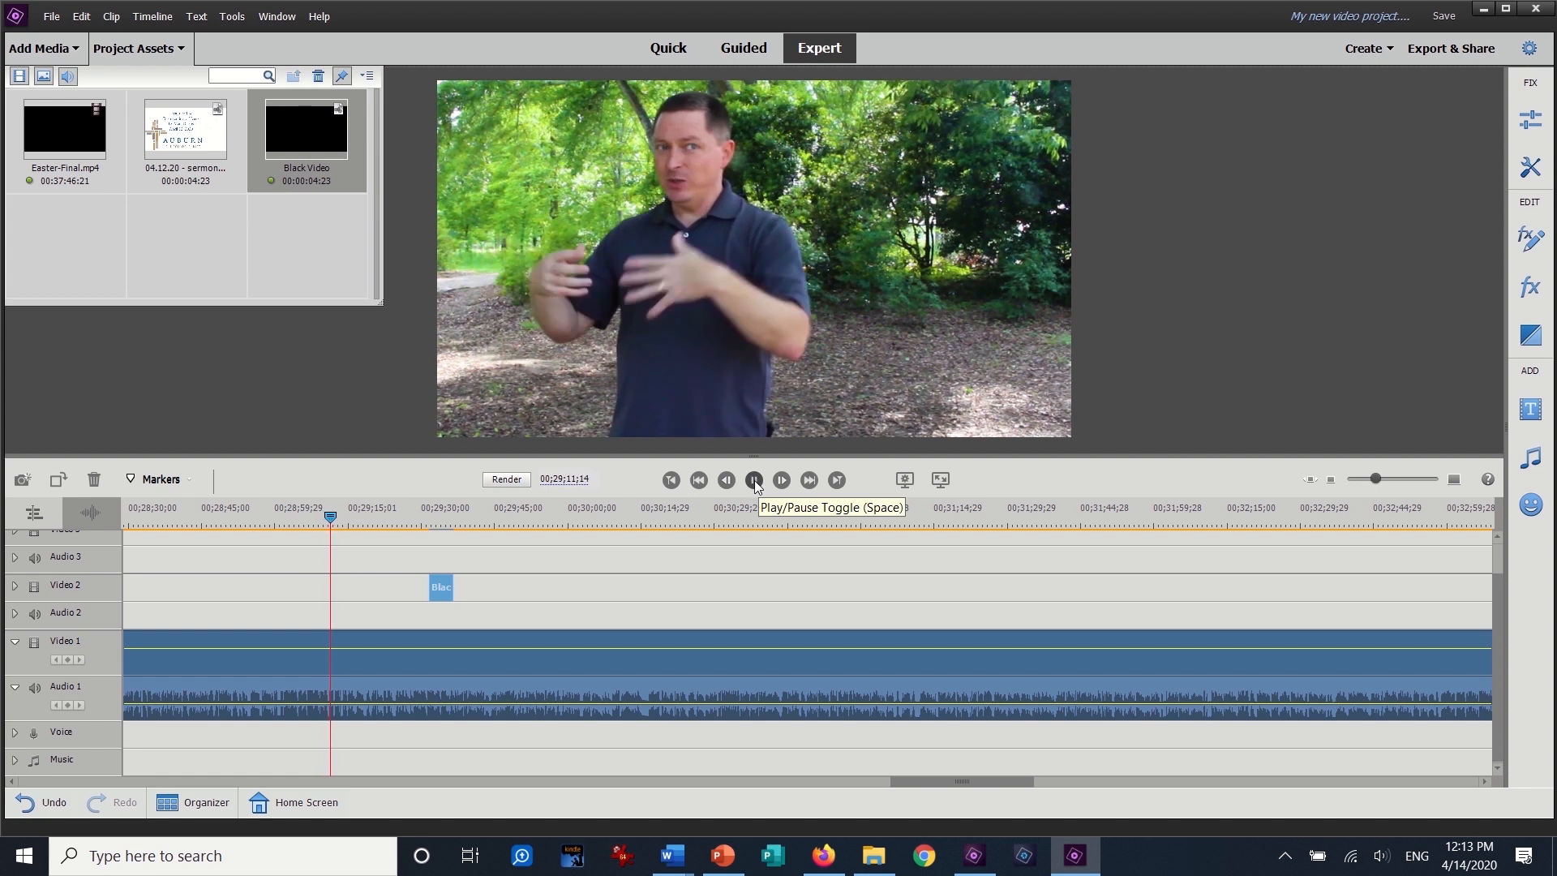
pyautogui.click(754, 480)
pyautogui.moveTo(445, 592); pyautogui.dragTo(586, 588)
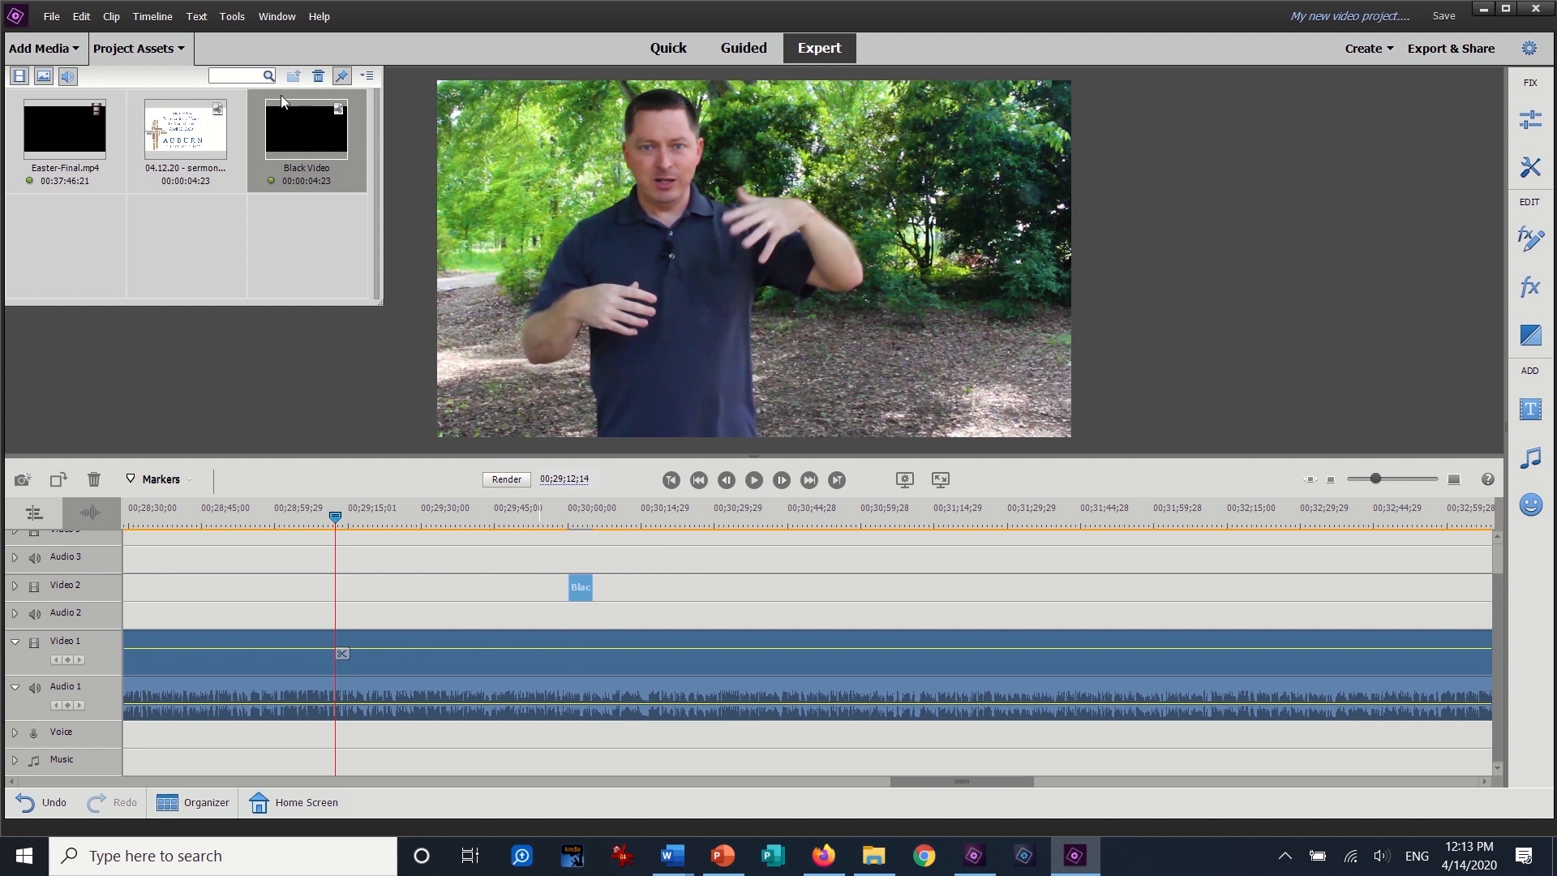
# Step: Add a new text title at the start of the Black Video clip, at 00;30;00;14
pyautogui.click(569, 521)
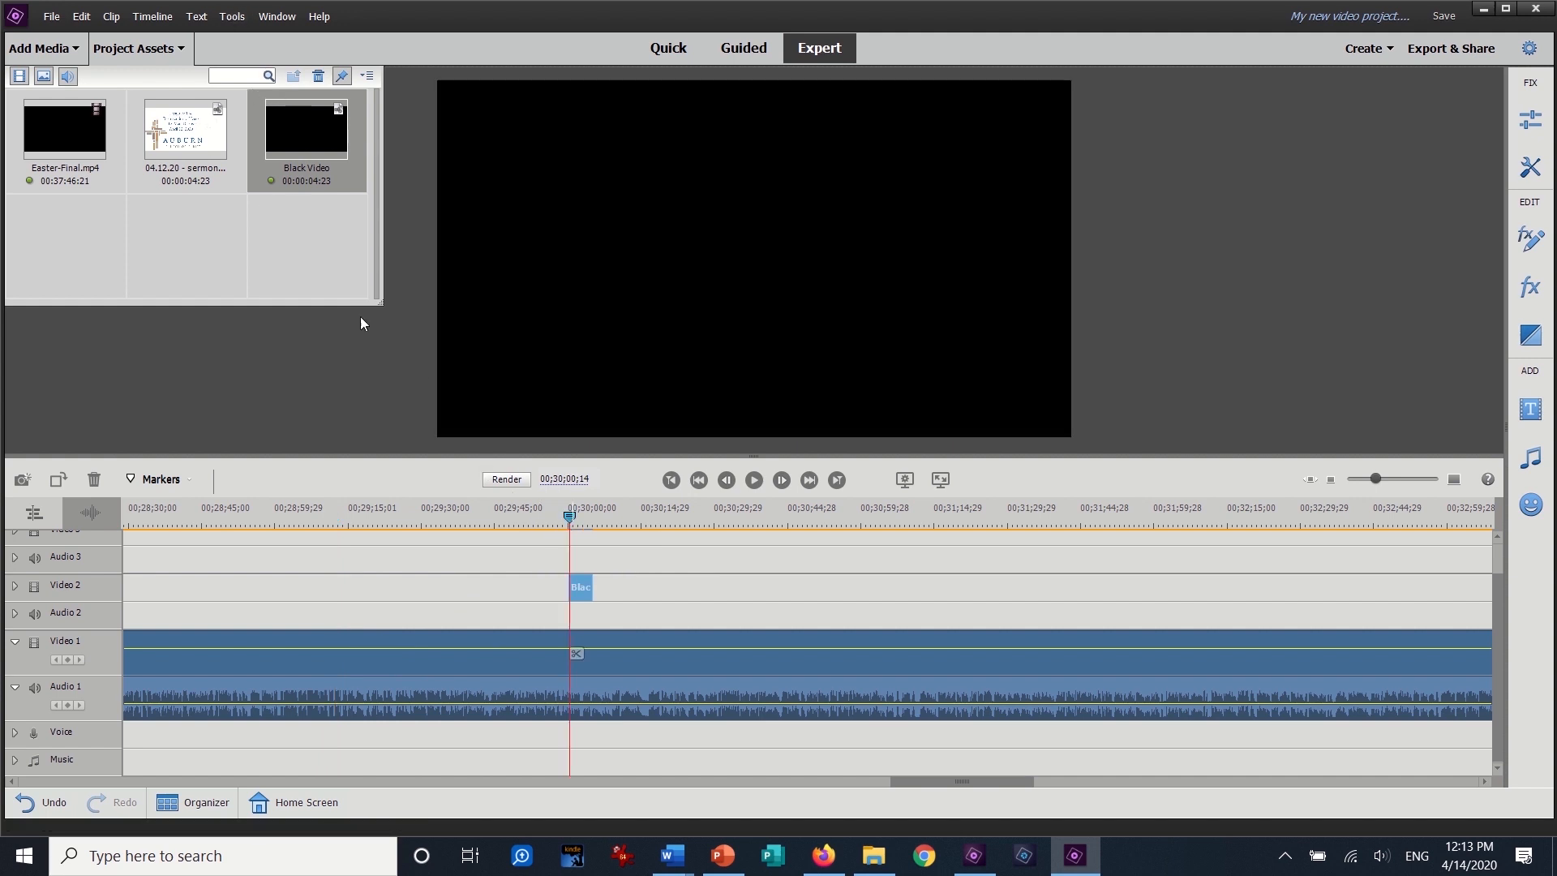
pyautogui.click(201, 16)
pyautogui.moveTo(224, 38)
pyautogui.click(460, 45)
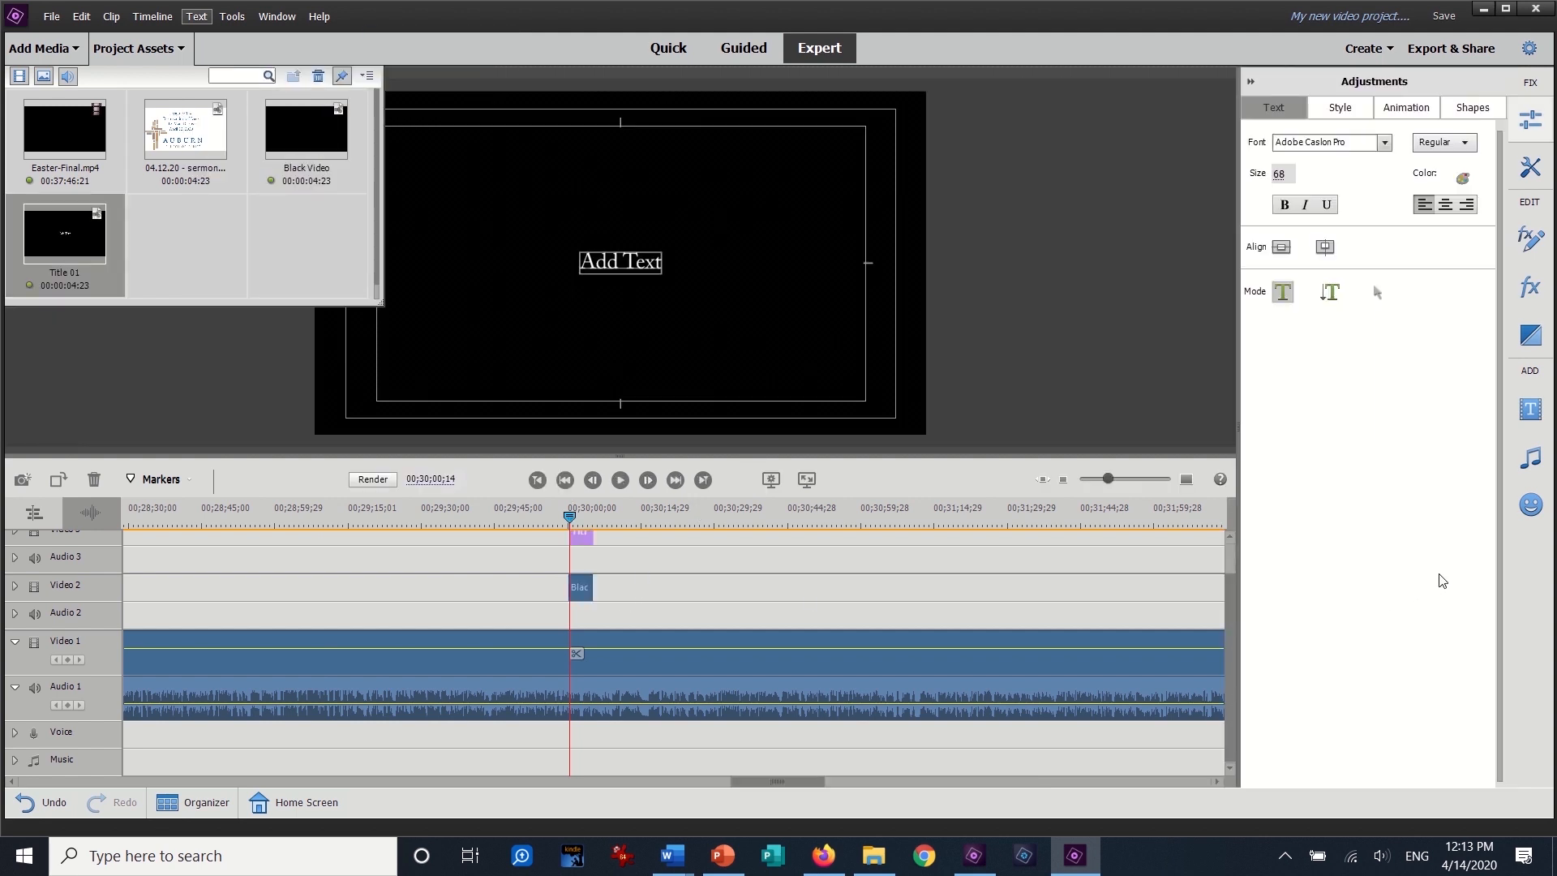
pyautogui.scroll(1, 1233, 566)
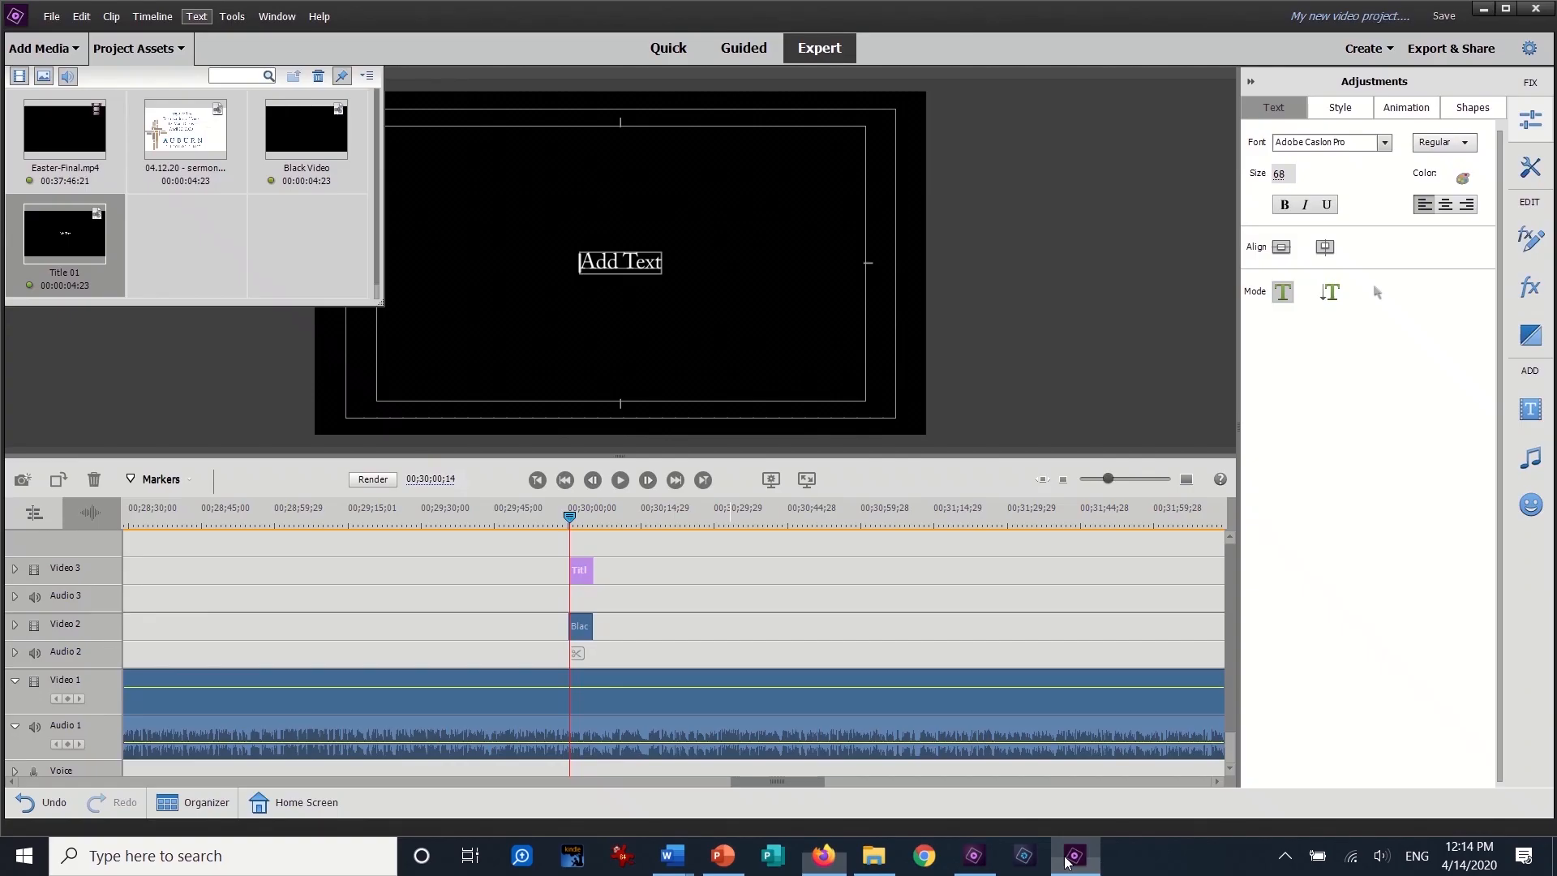
# Step: Replace the "Add Text" placeholder with the copied Bible passage and move the text to the upper-left corner of the outer safe margin
pyautogui.click(1075, 856)
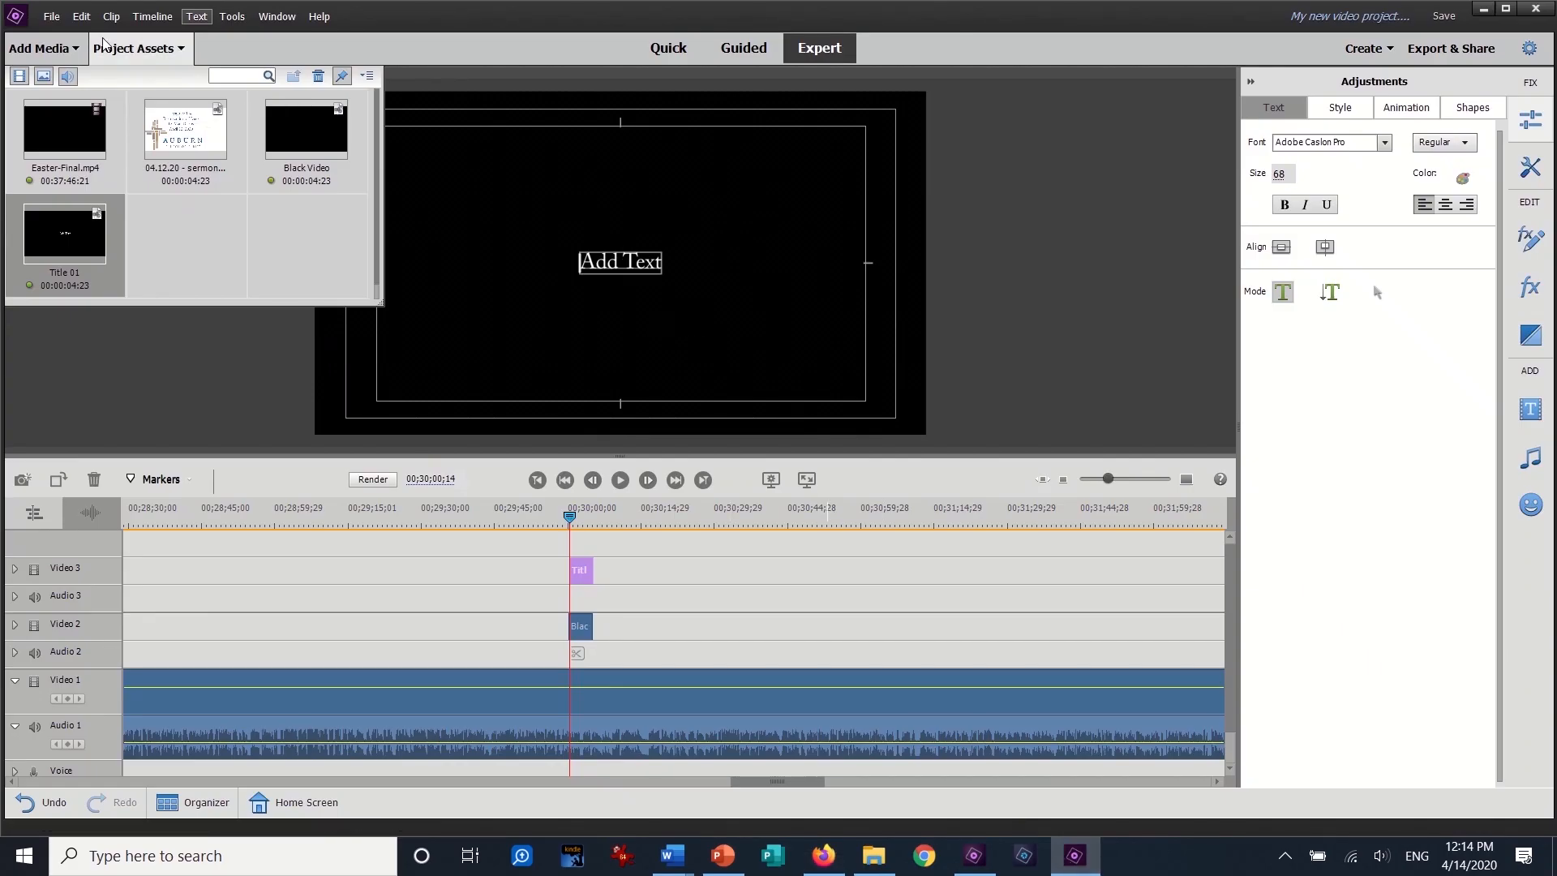
pyautogui.click(156, 47)
pyautogui.doubleClick(644, 262)
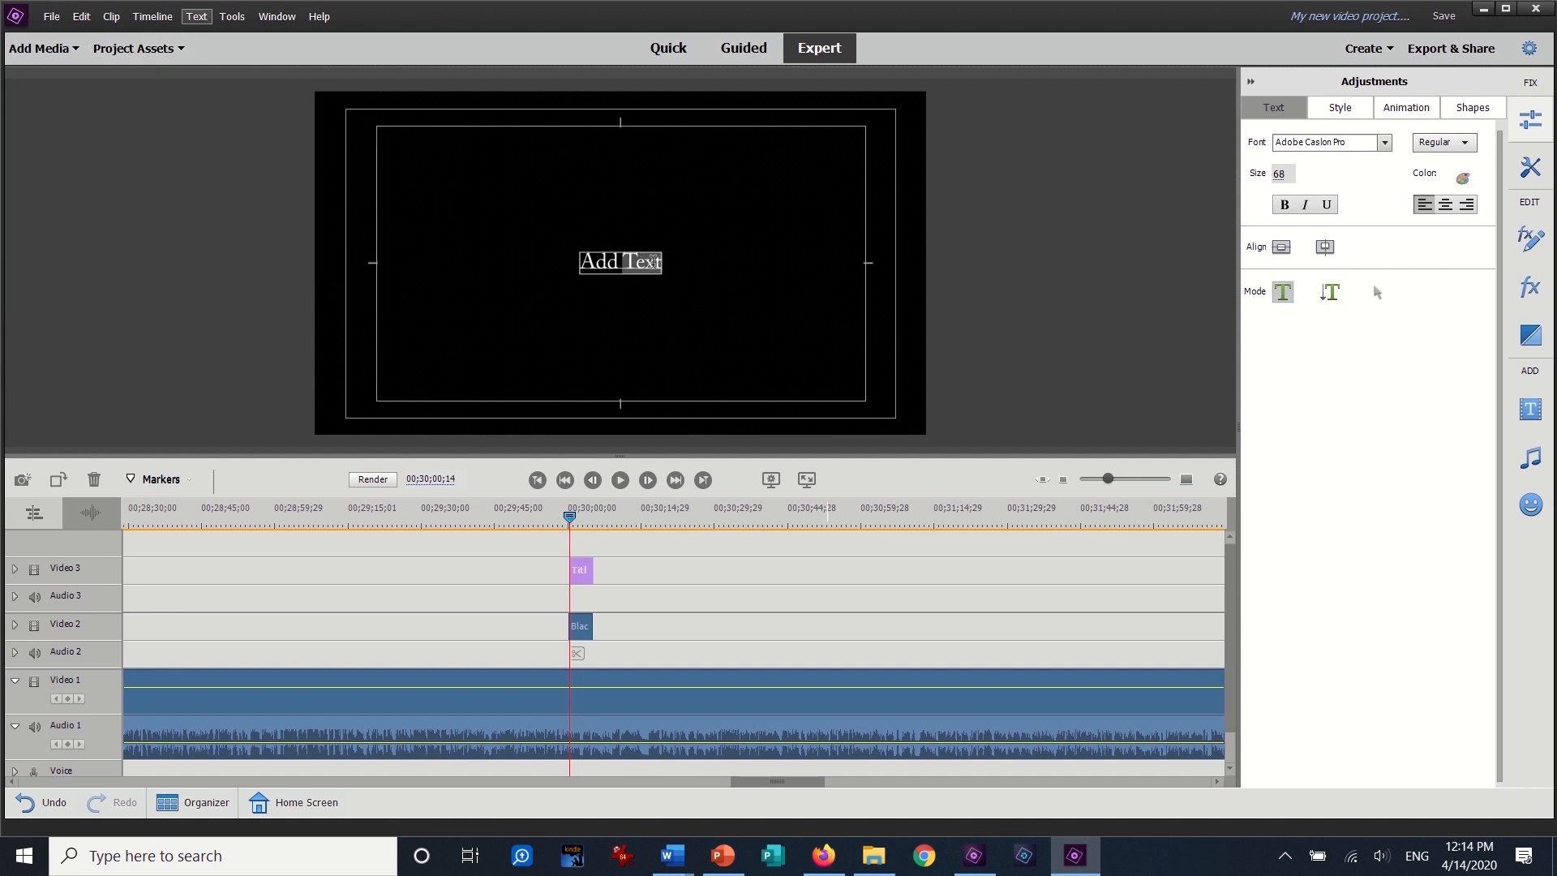
pyautogui.hotkey('ctrl', 'a')
pyautogui.hotkey('ctrl', 'v')
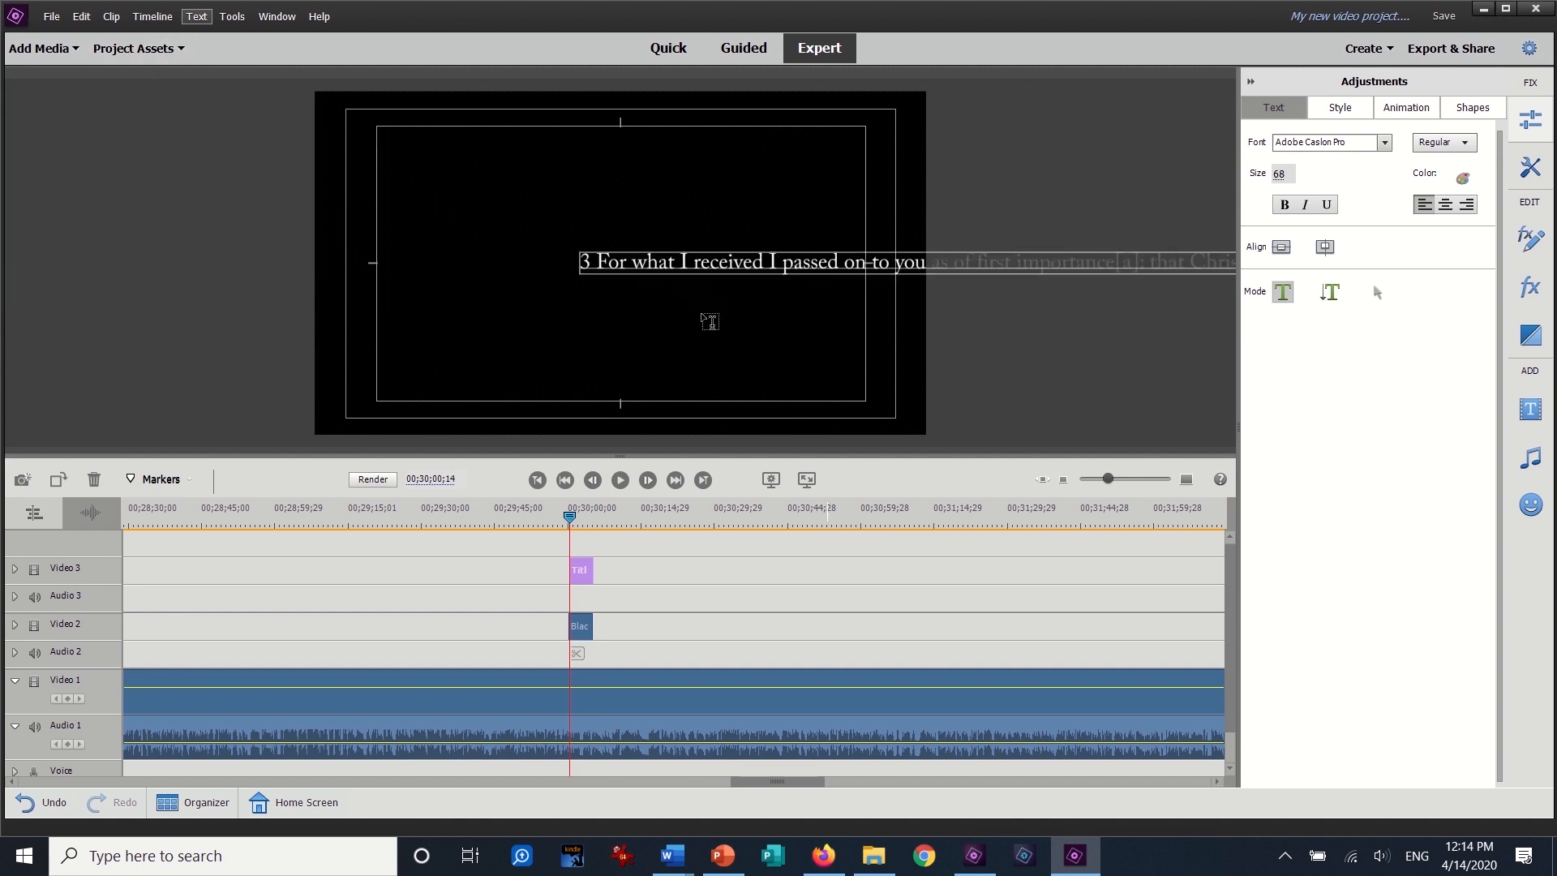
pyautogui.click(1376, 293)
pyautogui.moveTo(901, 275); pyautogui.dragTo(667, 133)
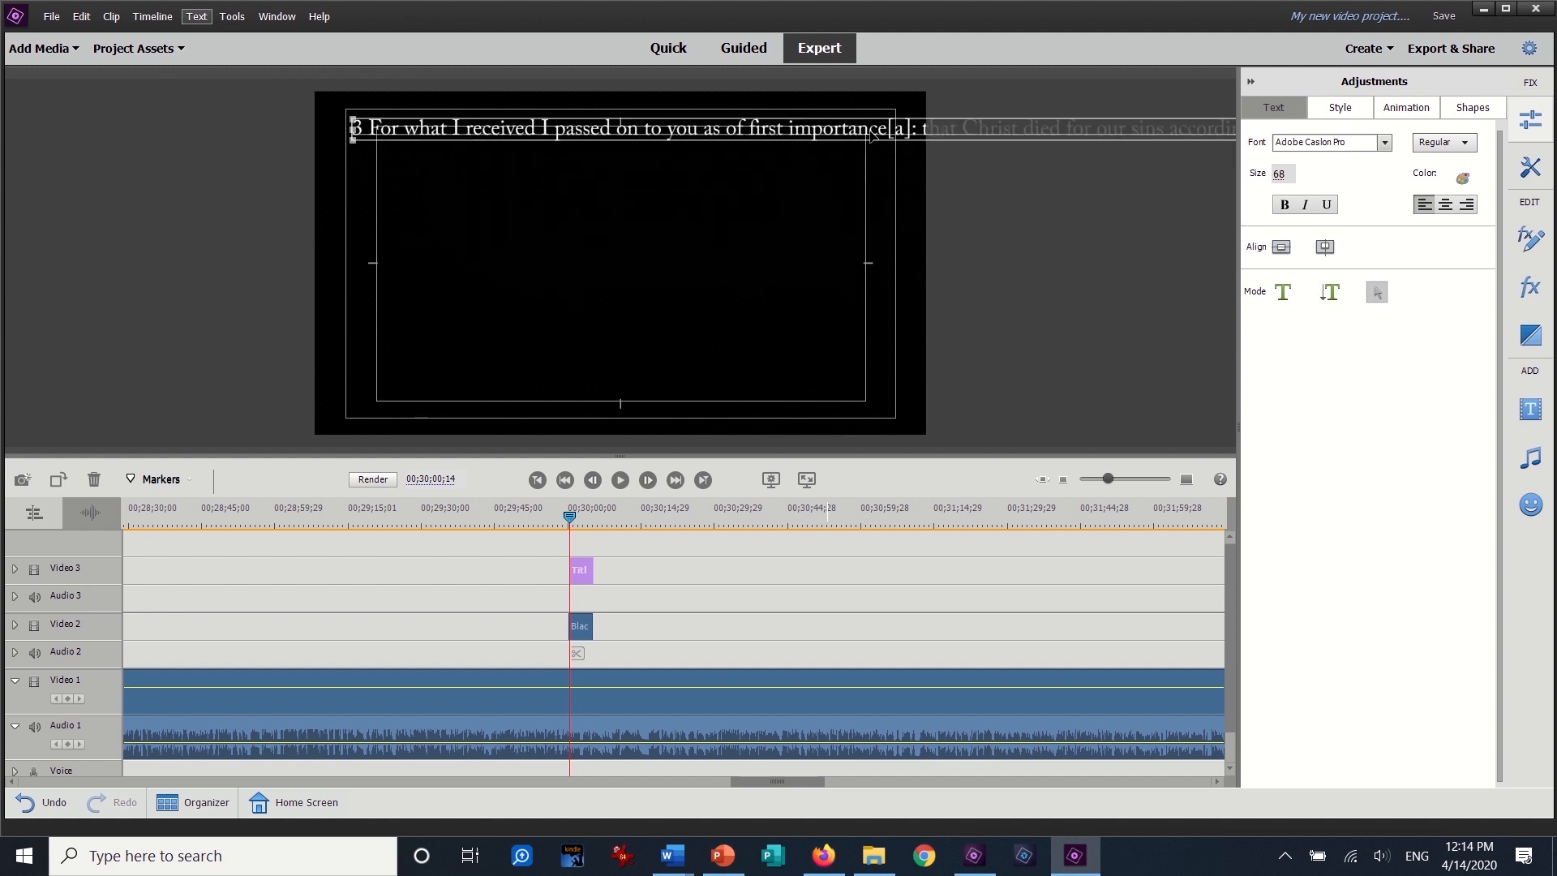
# Step: Remove the "[a]" footnote mark after "importance" and start a new line after the colon
pyautogui.doubleClick(887, 128)
pyautogui.press('Delete')
pyautogui.press('Delete')
pyautogui.press('Delete')
pyautogui.press('Delete')
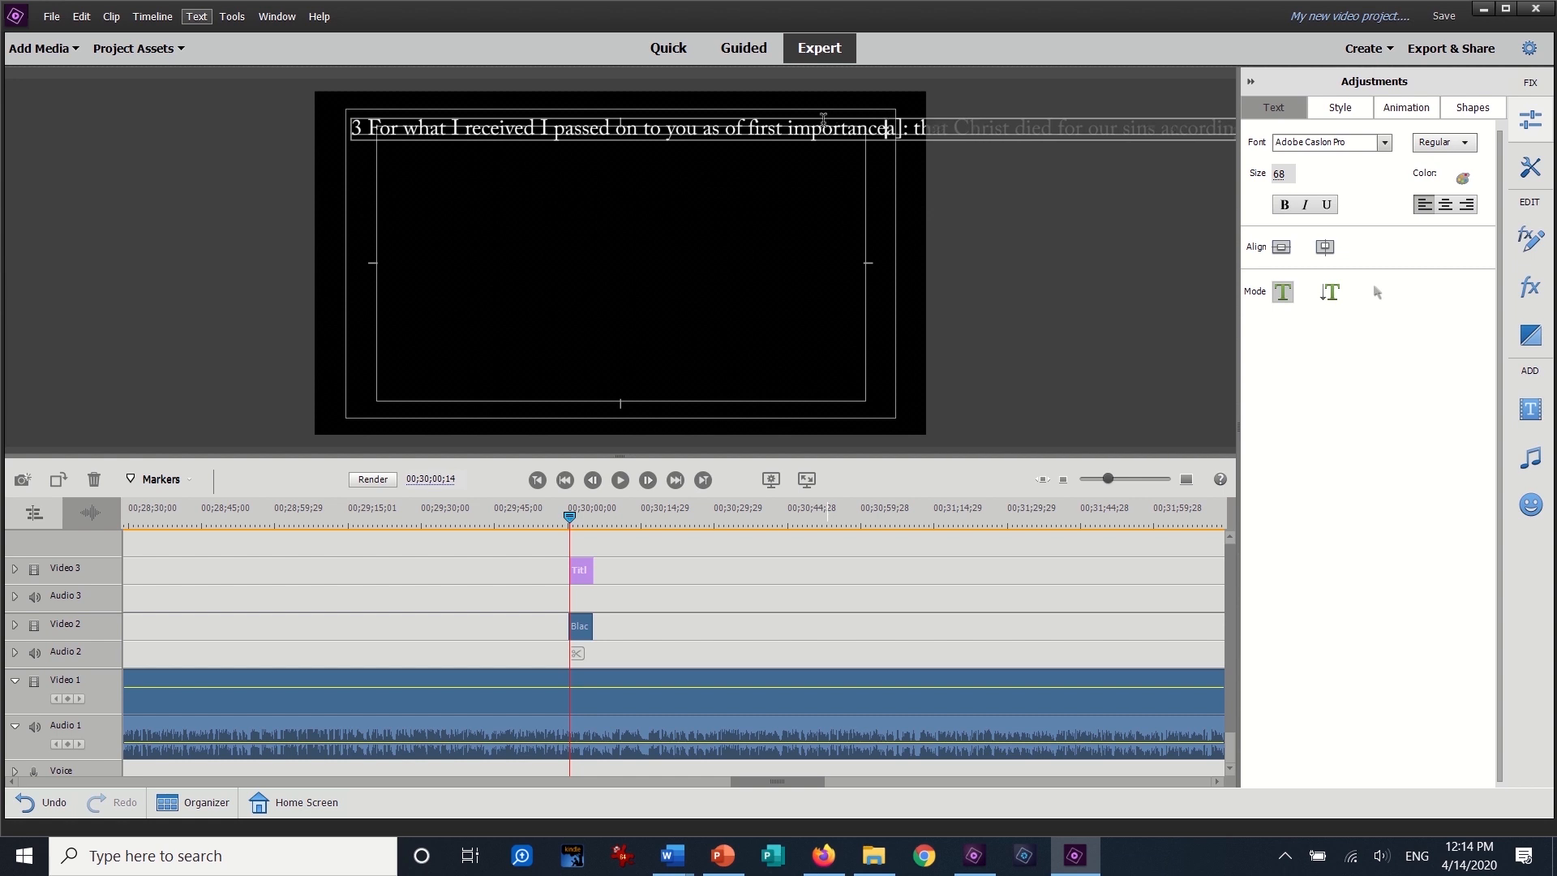
pyautogui.write(':')
pyautogui.press('Return')
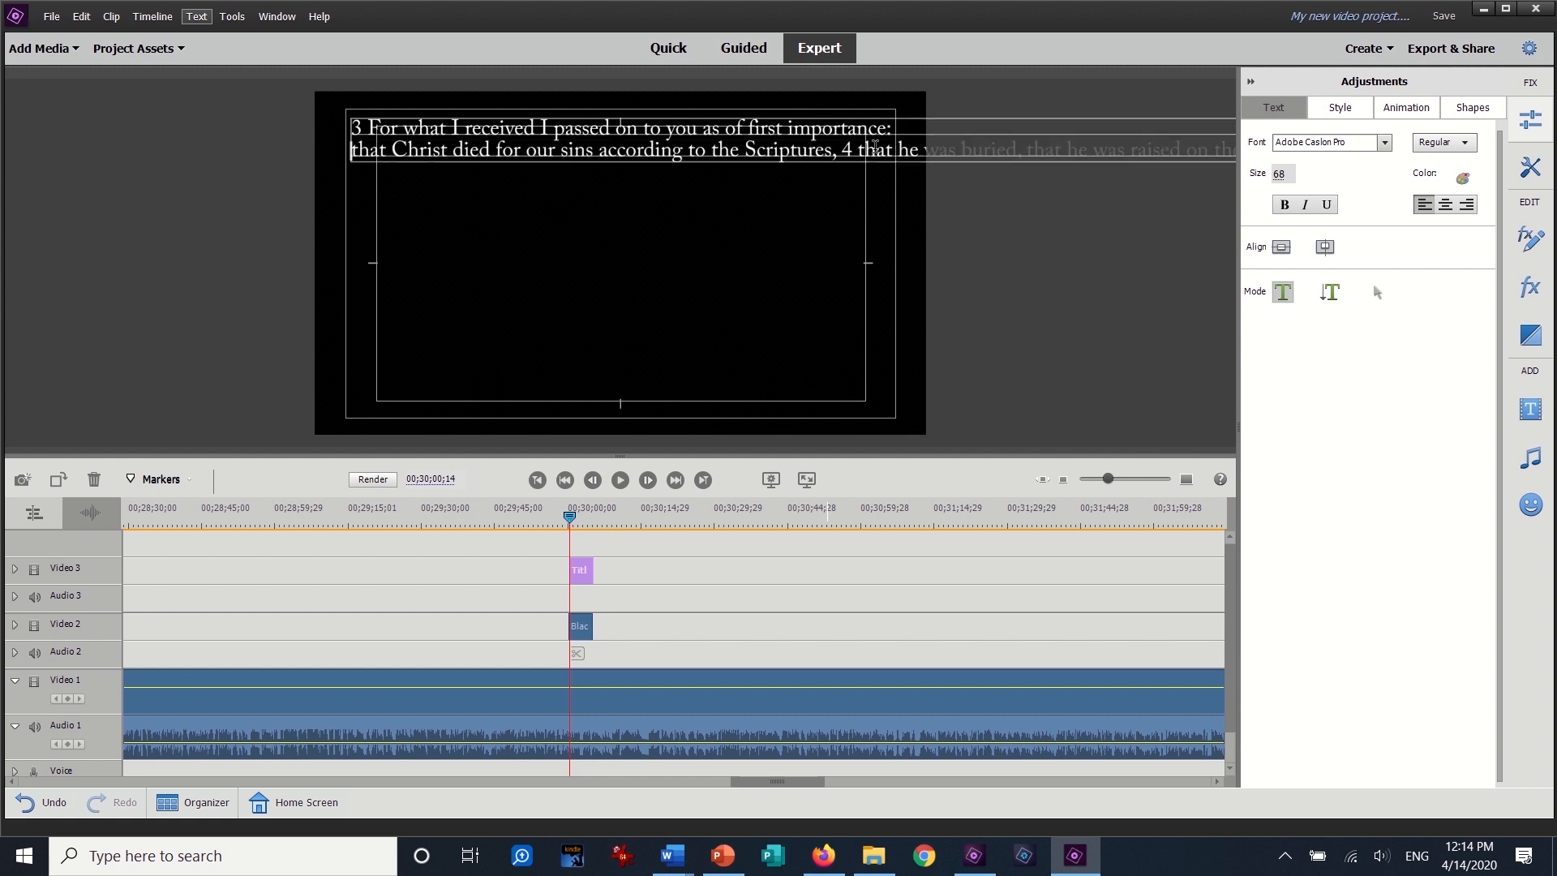
# Step: Break the rest of the passage into lines that fit the frame and replace its stray ending with "" - 1 Cor 15:3-4"
pyautogui.click(894, 154)
pyautogui.press('Return')
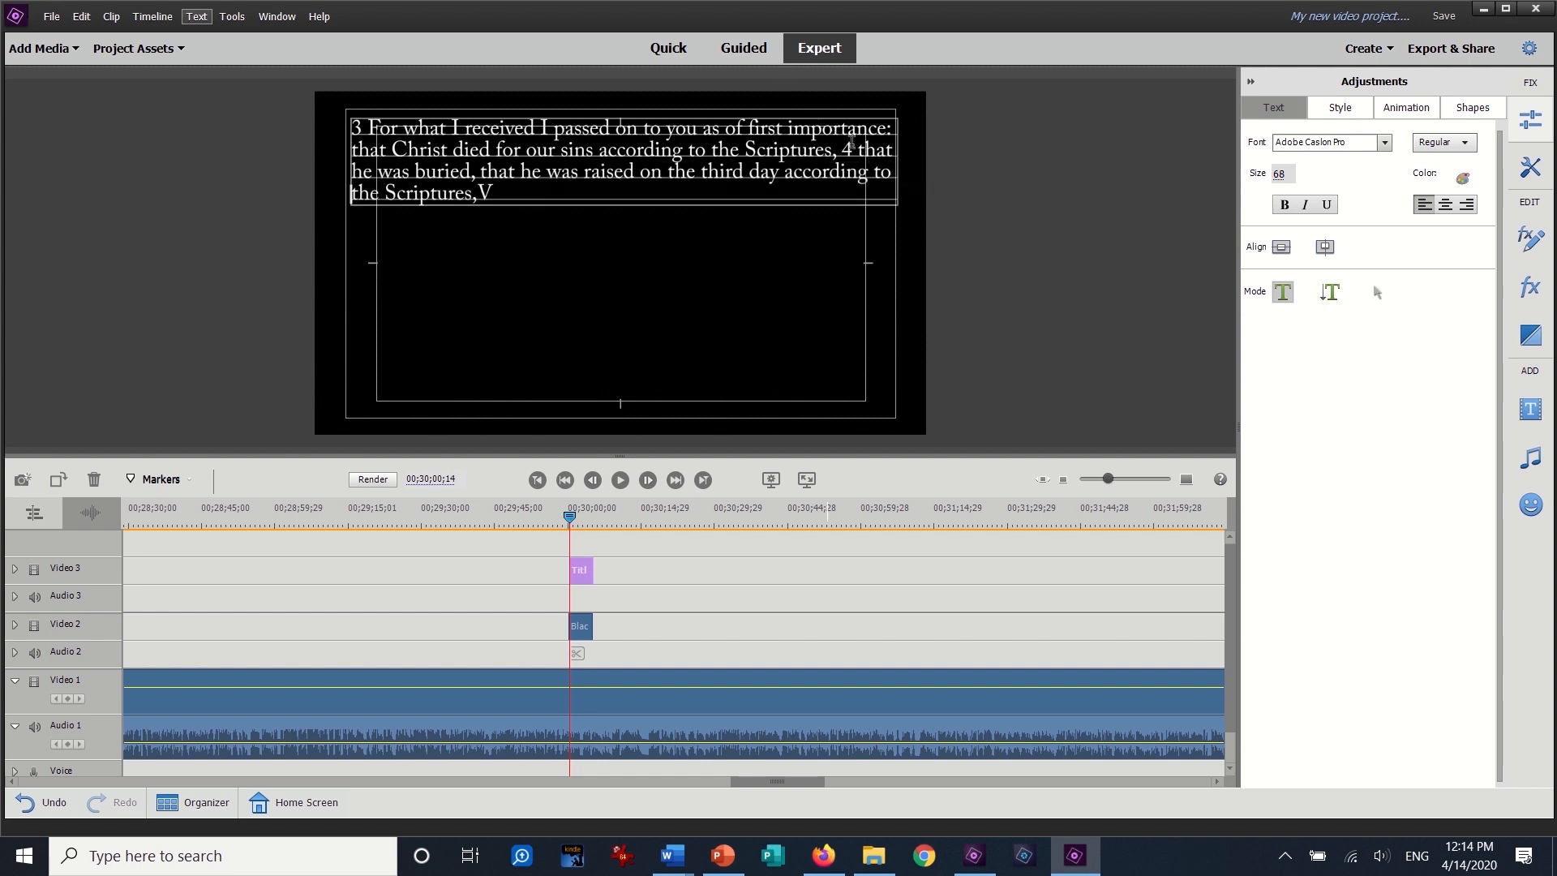
pyautogui.click(475, 194)
pyautogui.press('Delete')
pyautogui.write('" - 1 Cor 15:3-4')
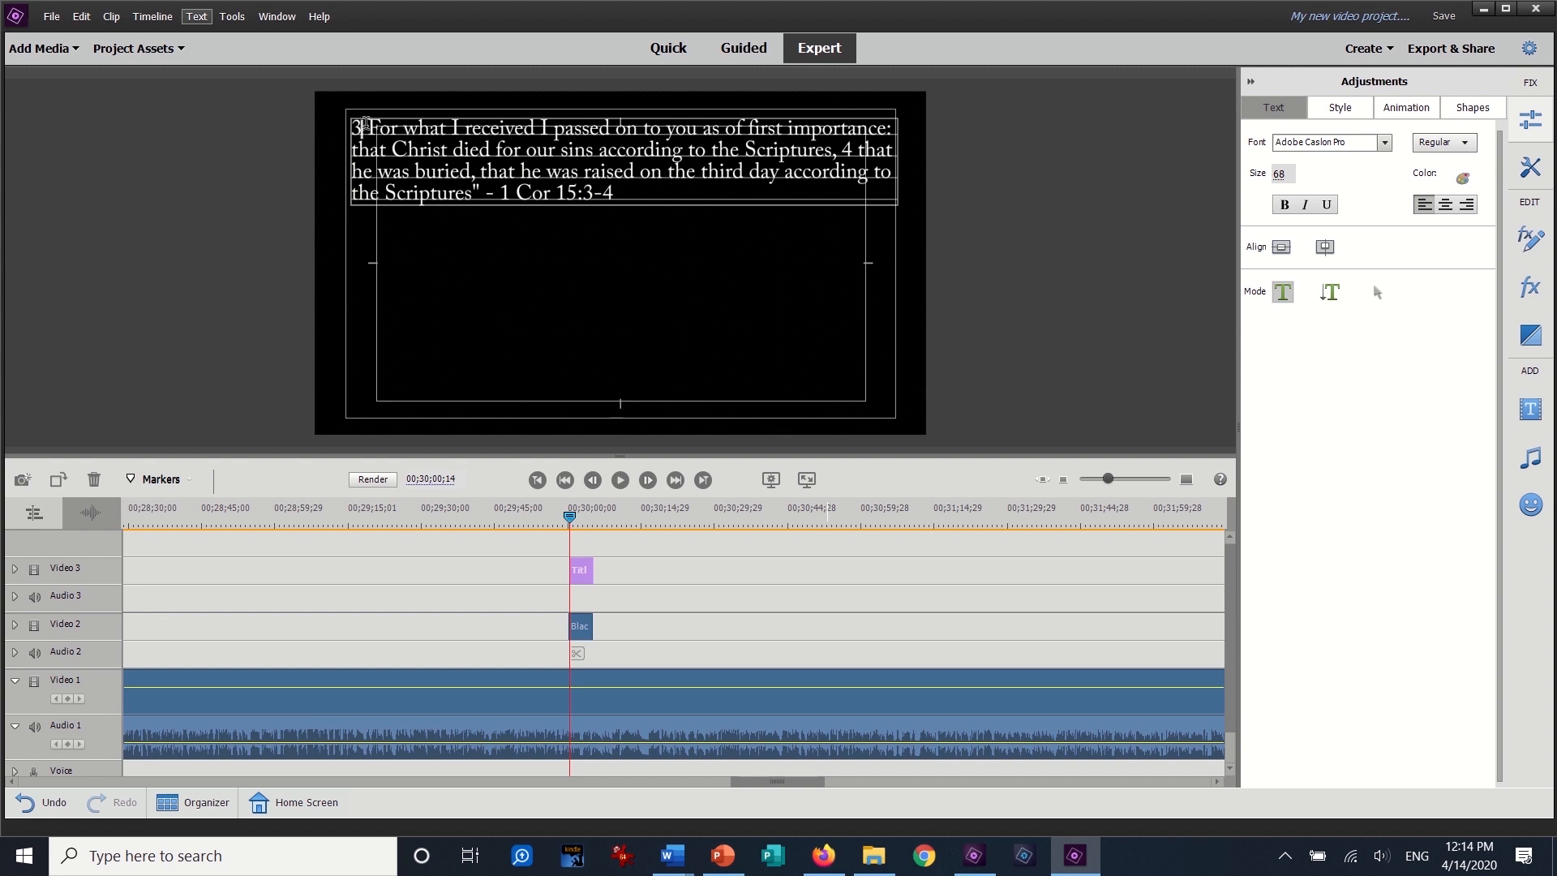
# Step: Add an opening quotation mark to the passage, center-align its lines, and center the text block vertically and horizontally in the frame
pyautogui.hotkey('ctrl', 'Home')
pyautogui.write('"')
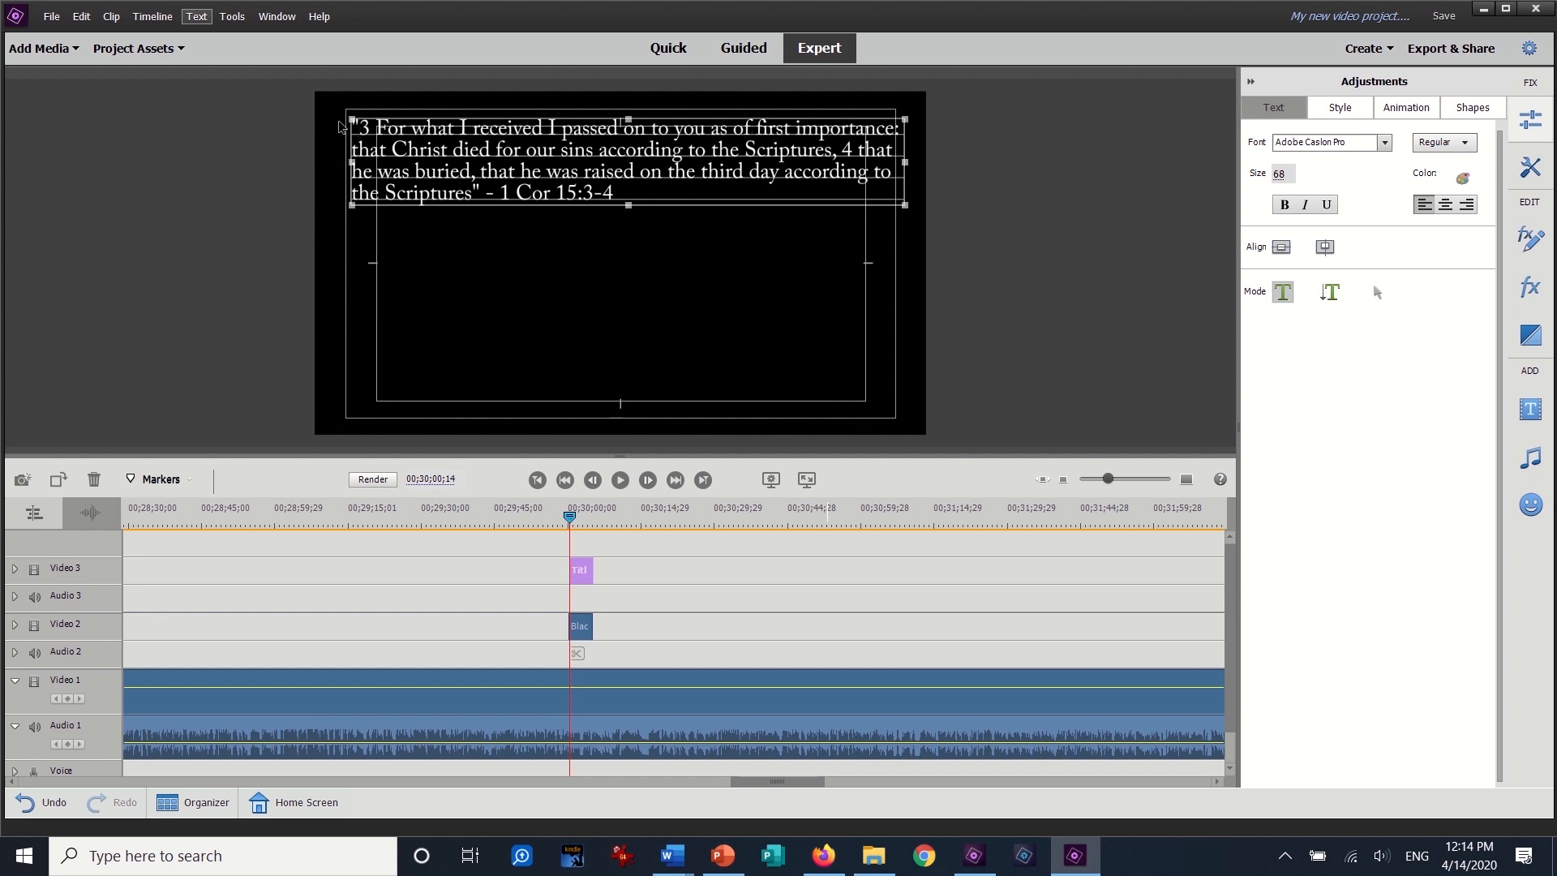
pyautogui.hotkey('ctrl', 'a')
pyautogui.click(1446, 206)
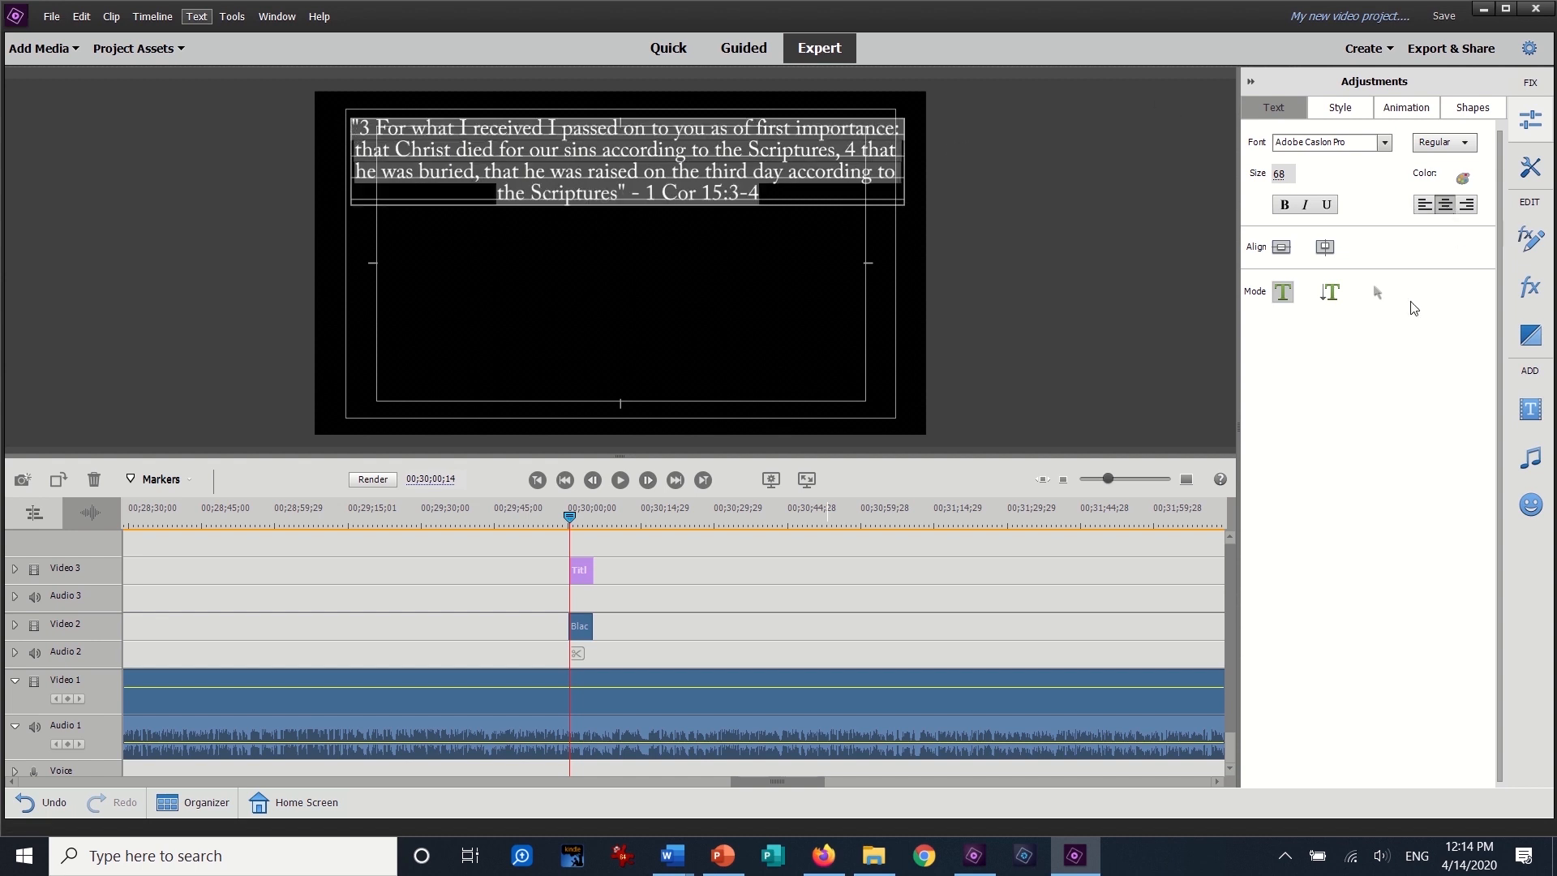
pyautogui.click(1327, 248)
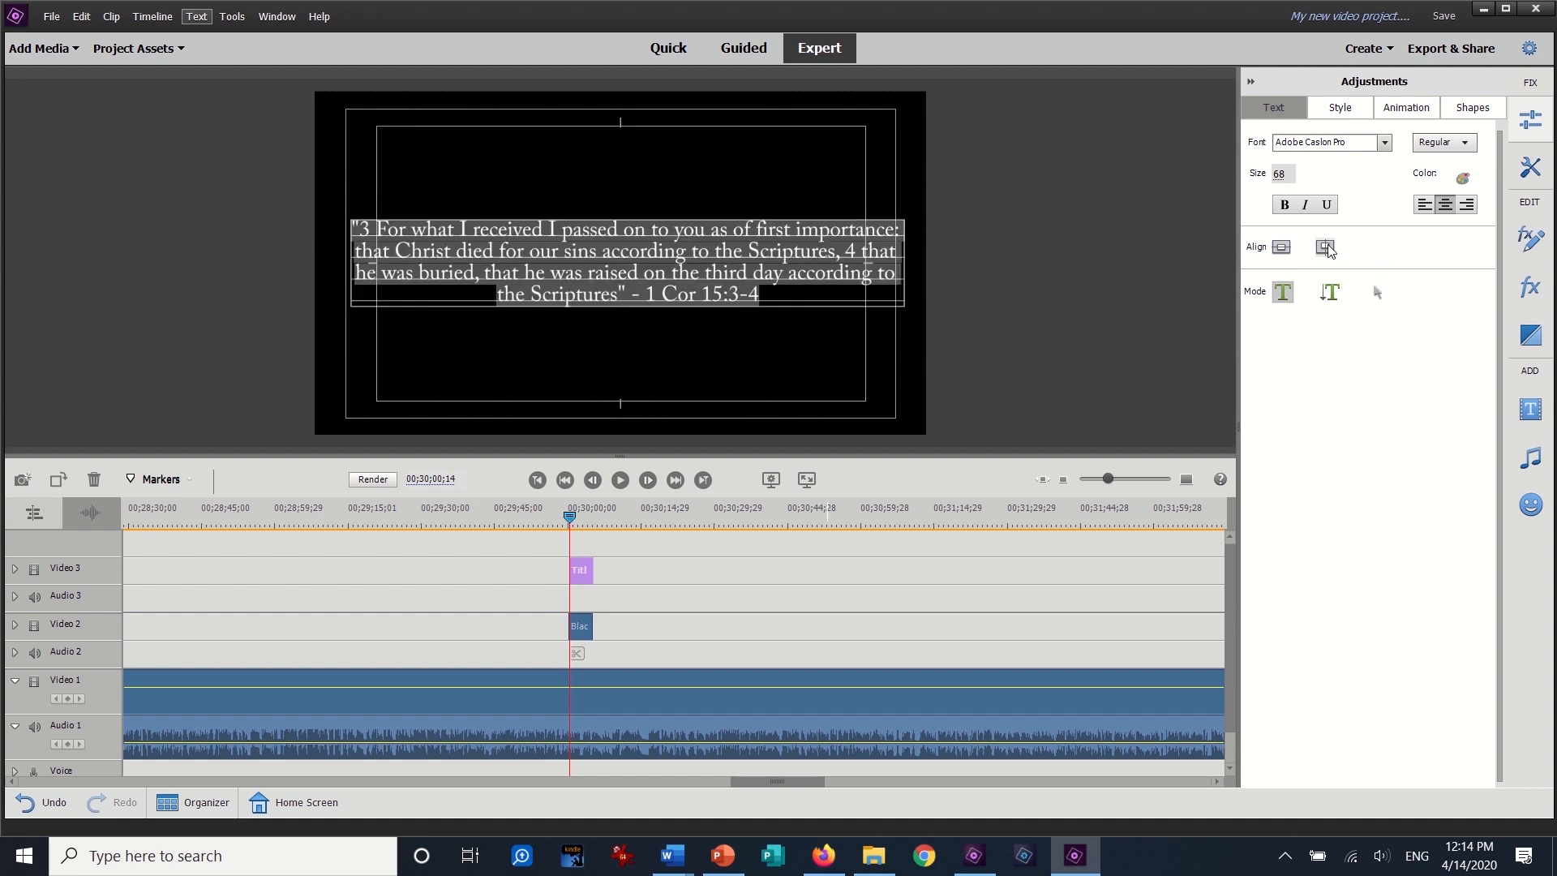
pyautogui.click(1281, 250)
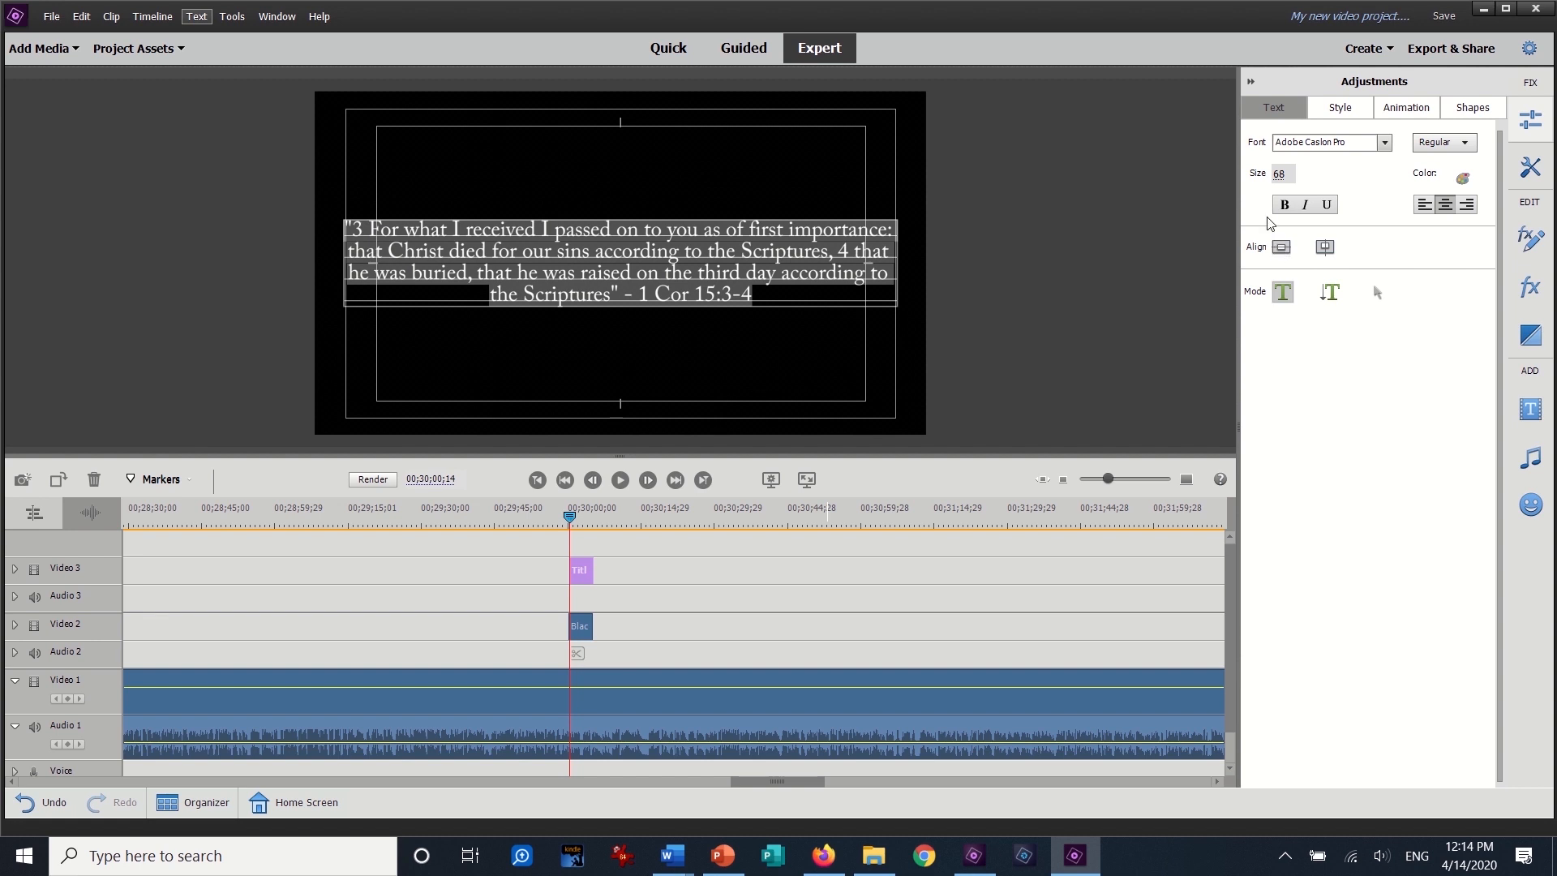
# Step: Try a font size of 100 for the passage and undo the change
pyautogui.click(1280, 173)
pyautogui.write('100')
pyautogui.press('Return')
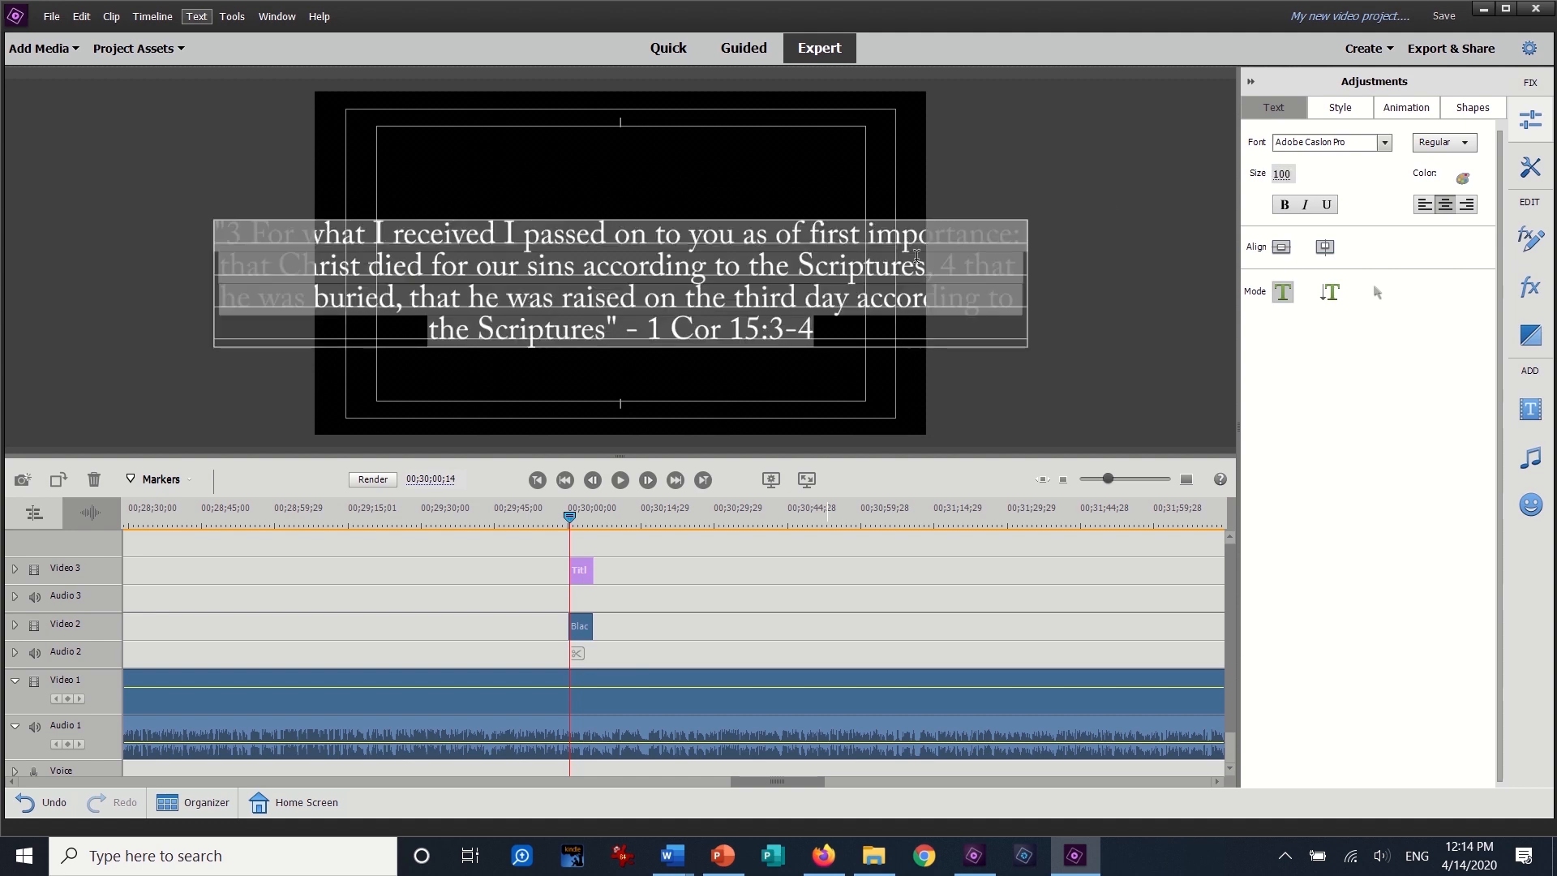
pyautogui.hotkey('ctrl', 'z')
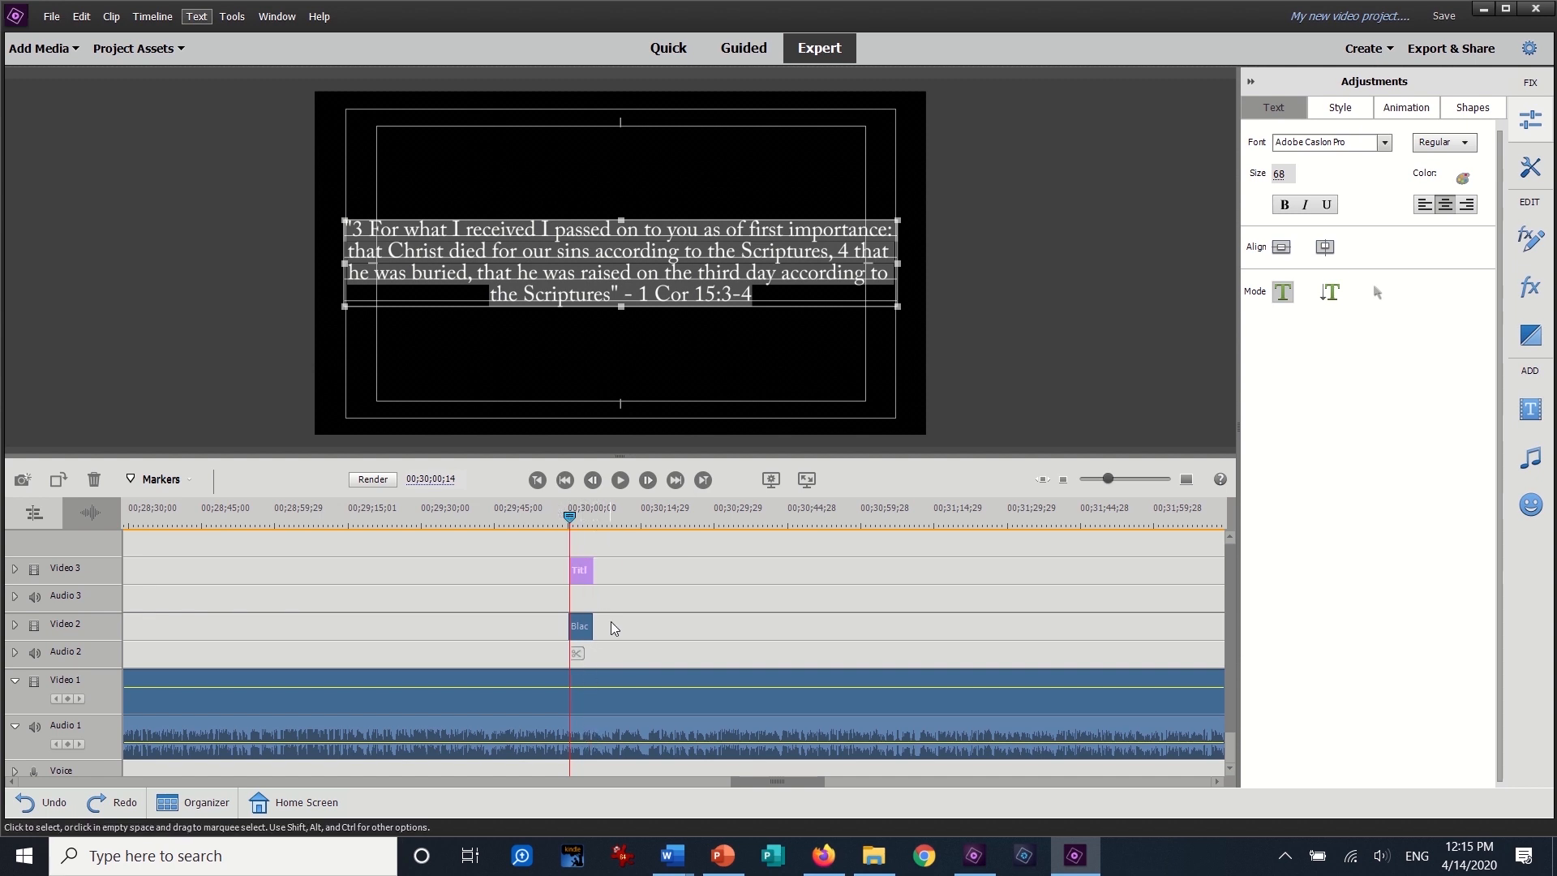
# Step: Play the timeline from just before the Black Video clip into the scripture title to preview it
pyautogui.click(555, 519)
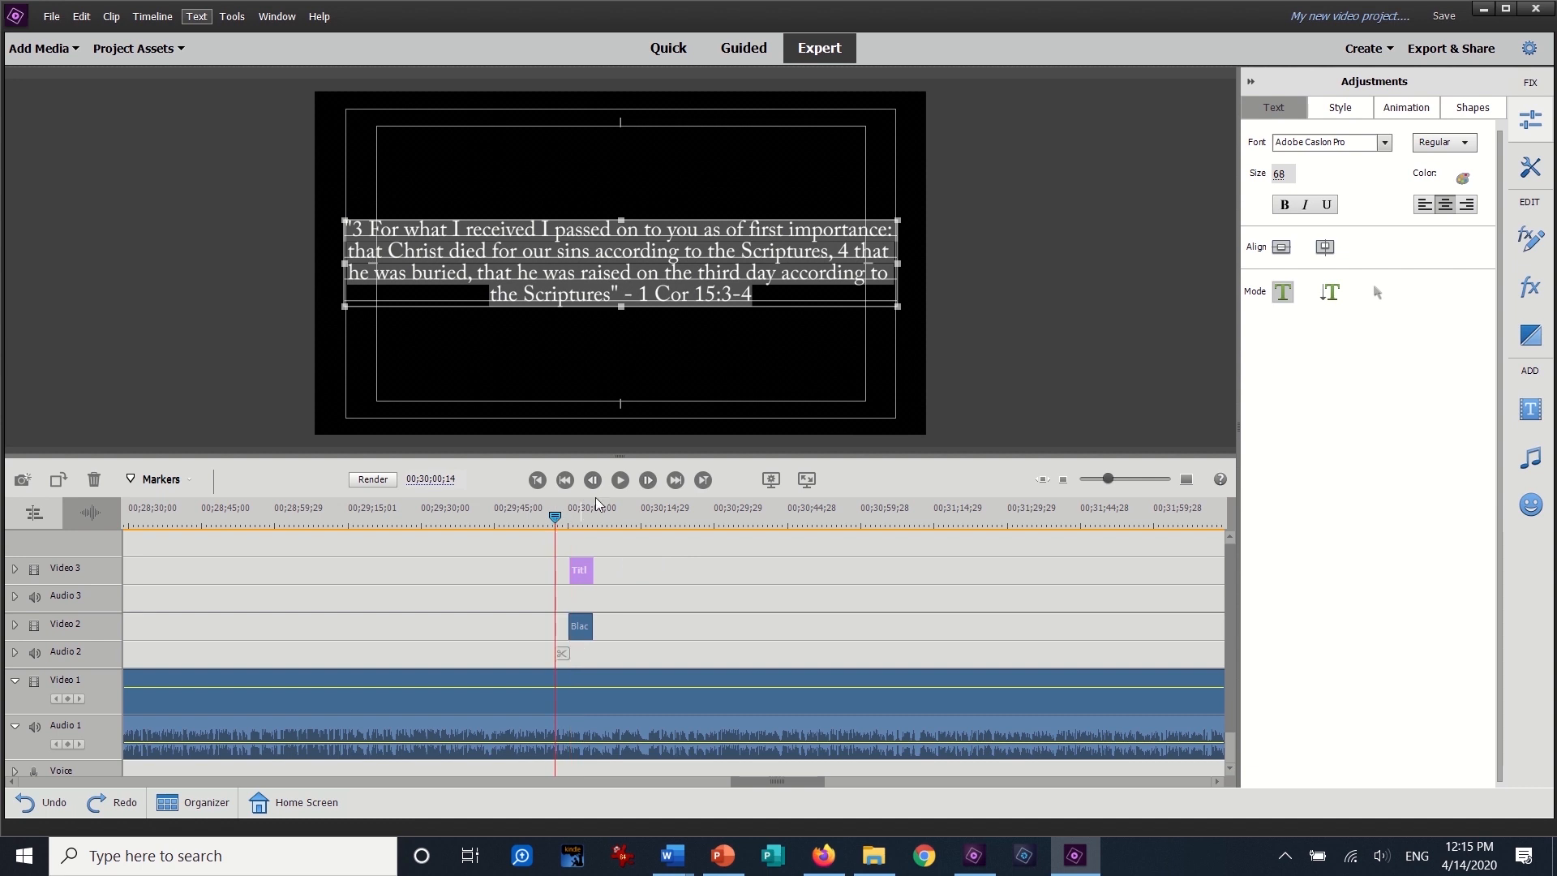
pyautogui.click(755, 481)
pyautogui.click(751, 481)
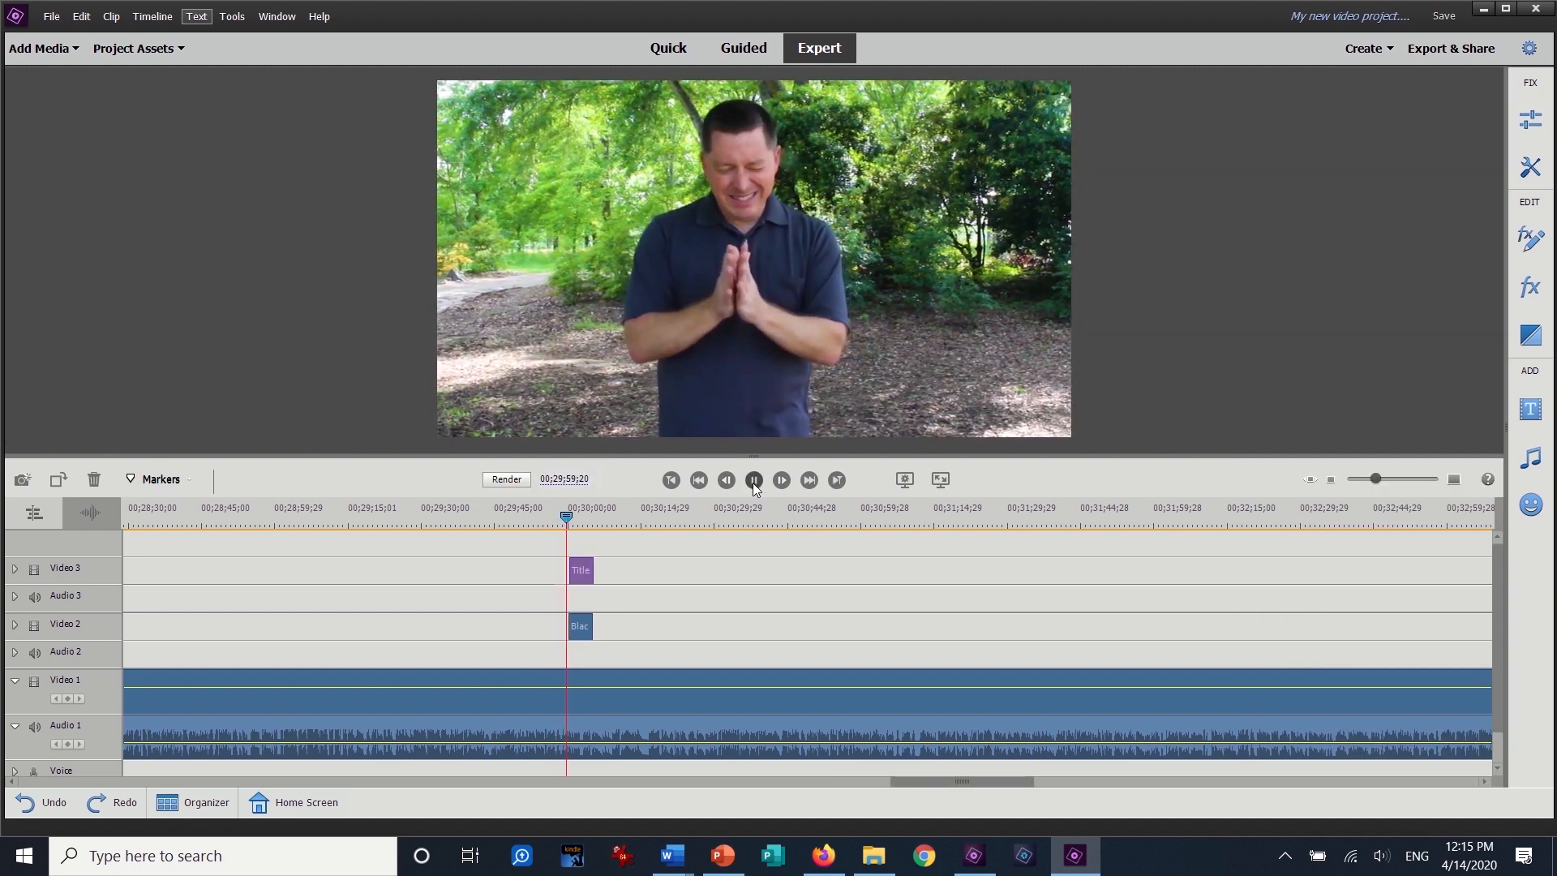
pyautogui.click(753, 481)
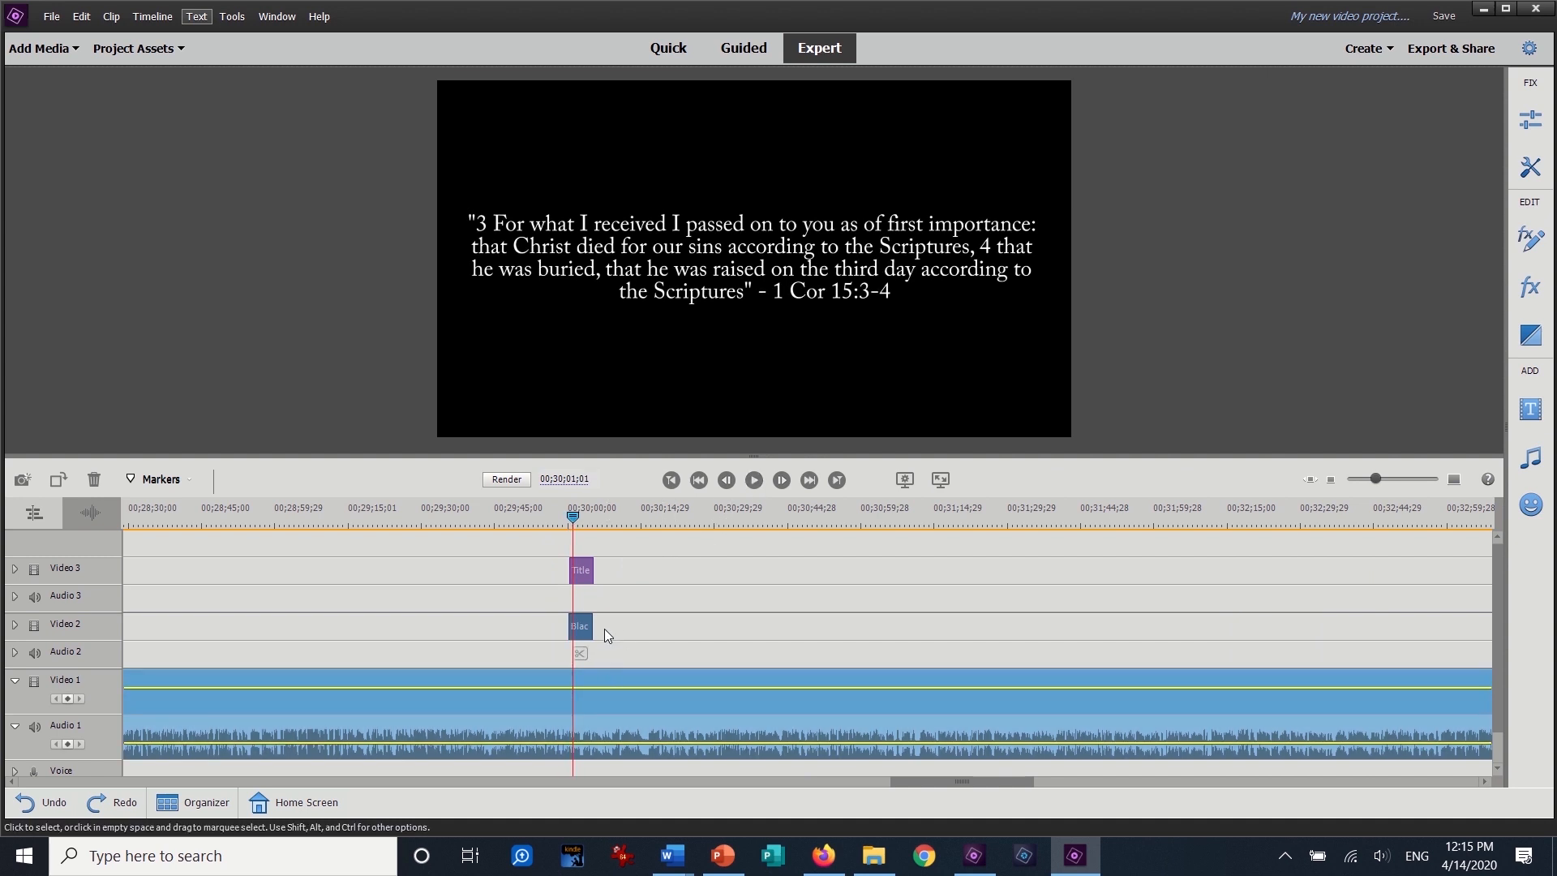
# Step: Align the start of the Title 01 clip with the start of the Black Video clip at 00;30;00;09
pyautogui.press('pageup')
pyautogui.press('Left')
pyautogui.press('Left')
pyautogui.press('Left')
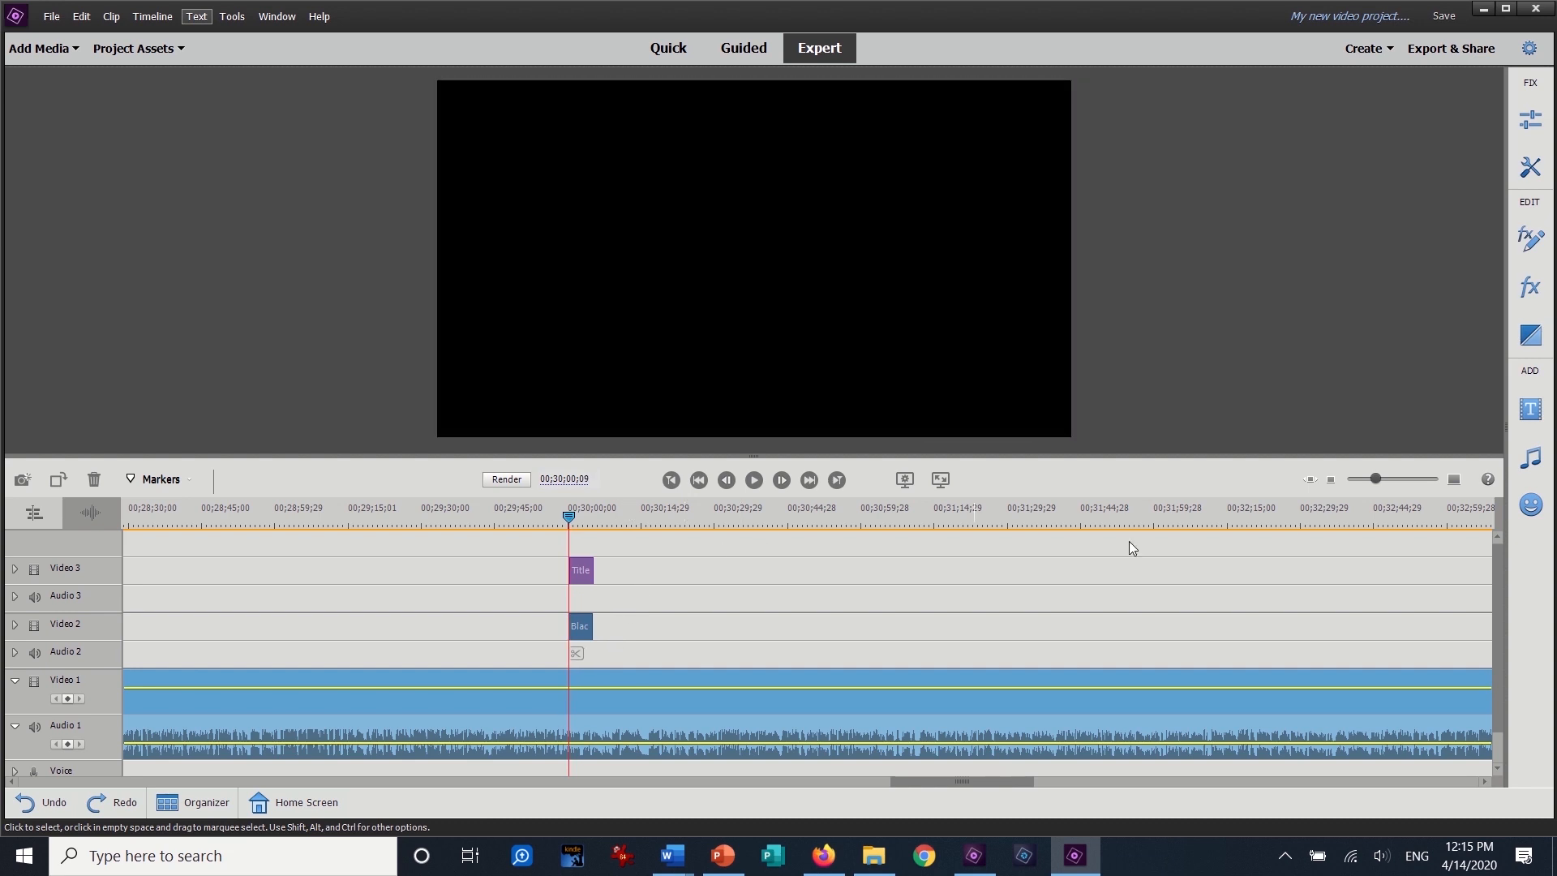
pyautogui.click(1397, 480)
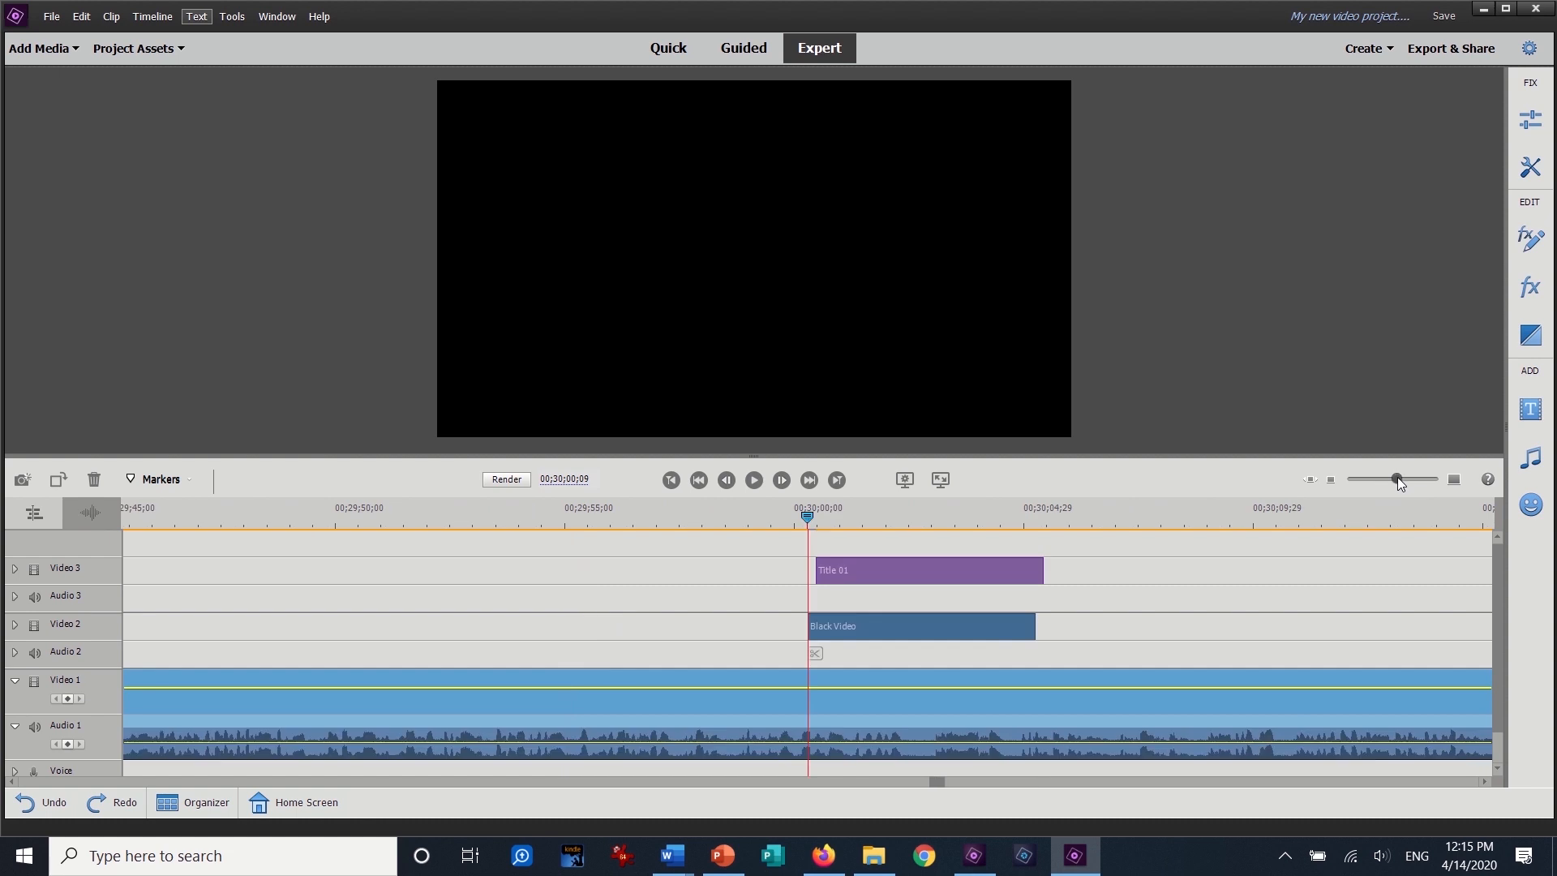
pyautogui.moveTo(897, 574); pyautogui.dragTo(884, 573)
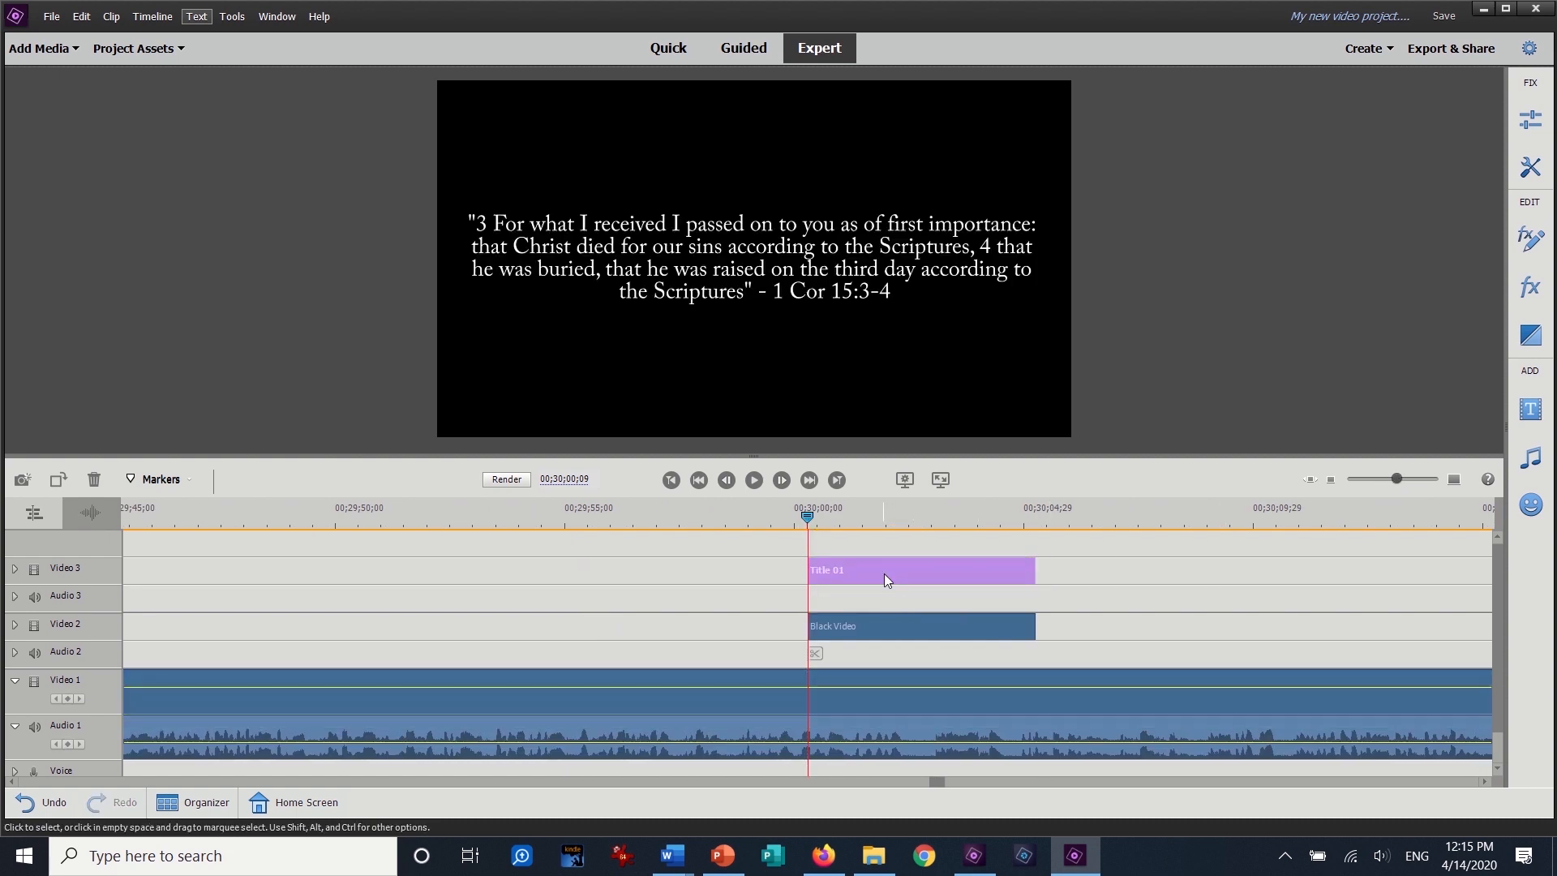
# Step: Split the main video at 00;30;00;09 and move its second part to start where the Black Video clip ends
pyautogui.click(821, 689)
pyautogui.click(815, 654)
pyautogui.moveTo(825, 677); pyautogui.dragTo(1076, 698)
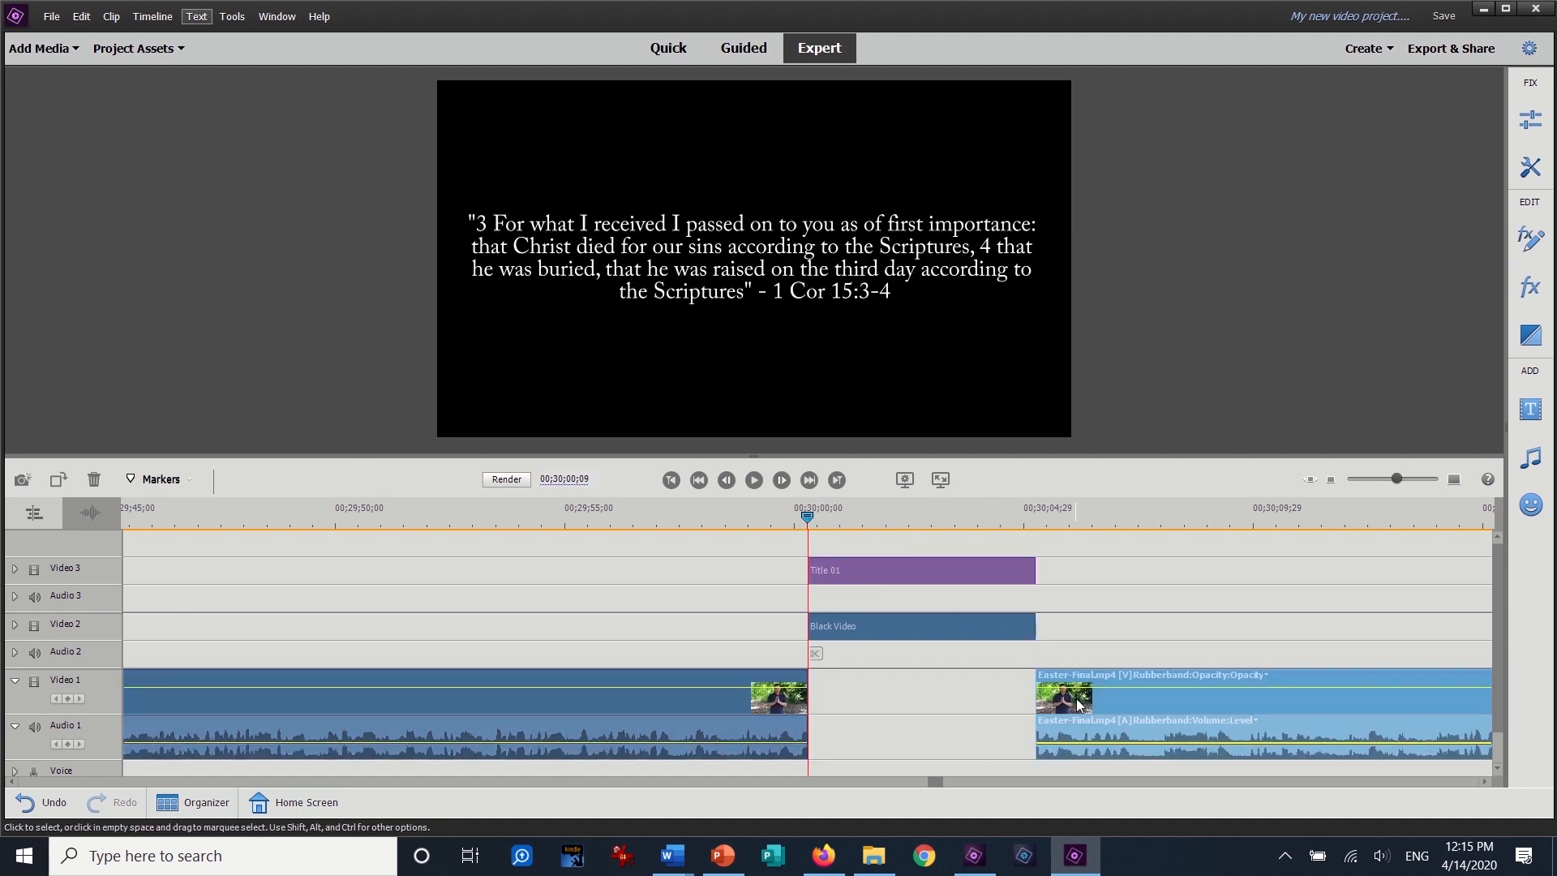
# Step: Play from just before the split through the scripture title and into the second part of the main video
pyautogui.click(781, 535)
pyautogui.click(754, 479)
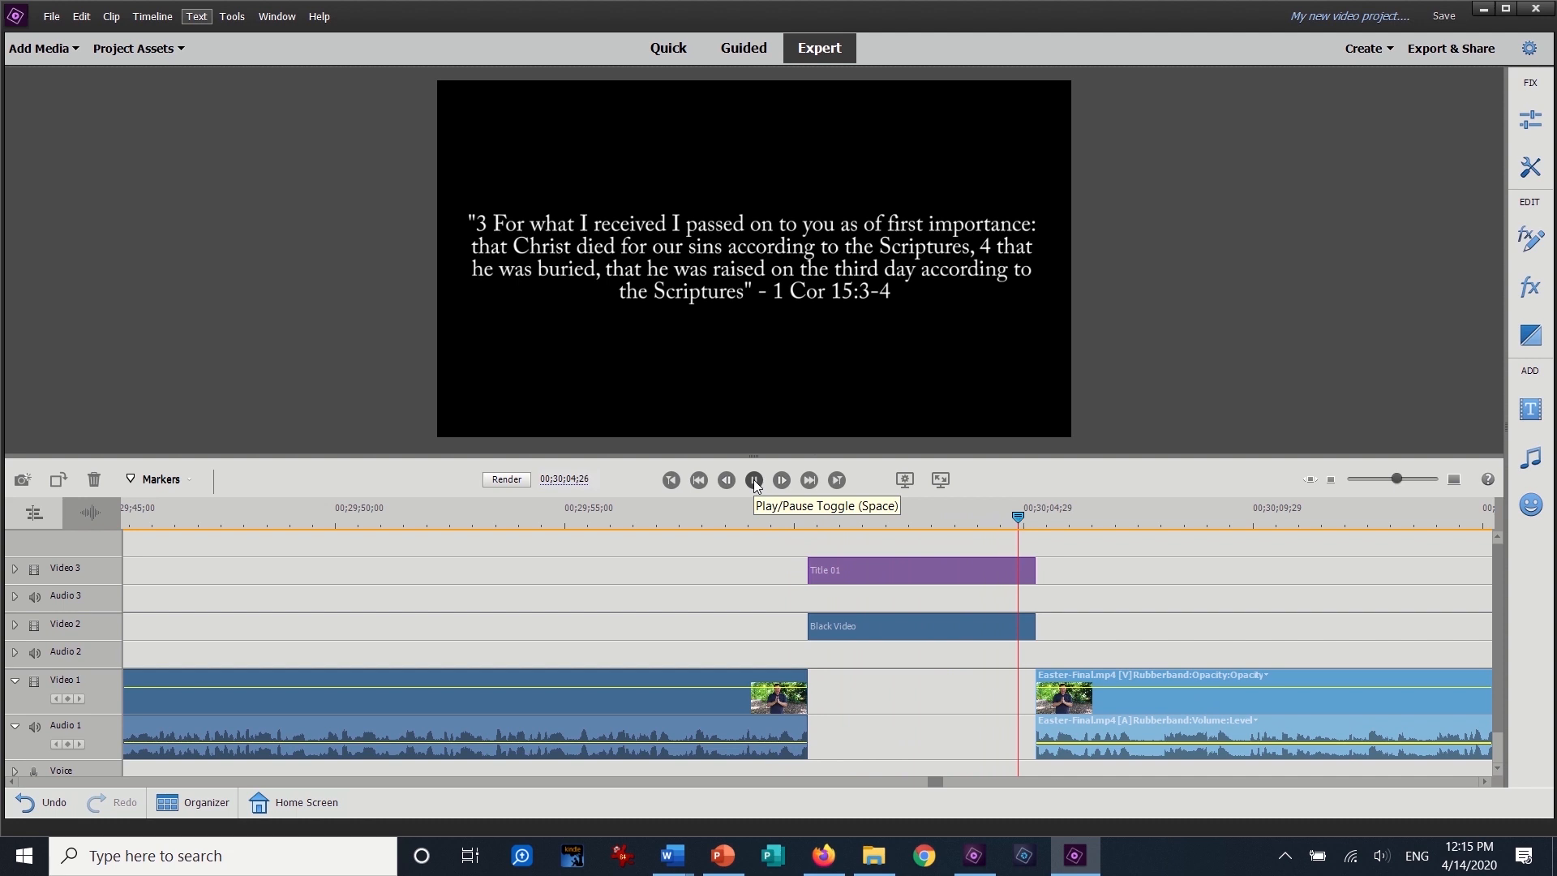
pyautogui.press('space')
# Step: Shorten the Title 01 and Black Video clips to the same length of about 2.5 seconds
pyautogui.click(905, 577)
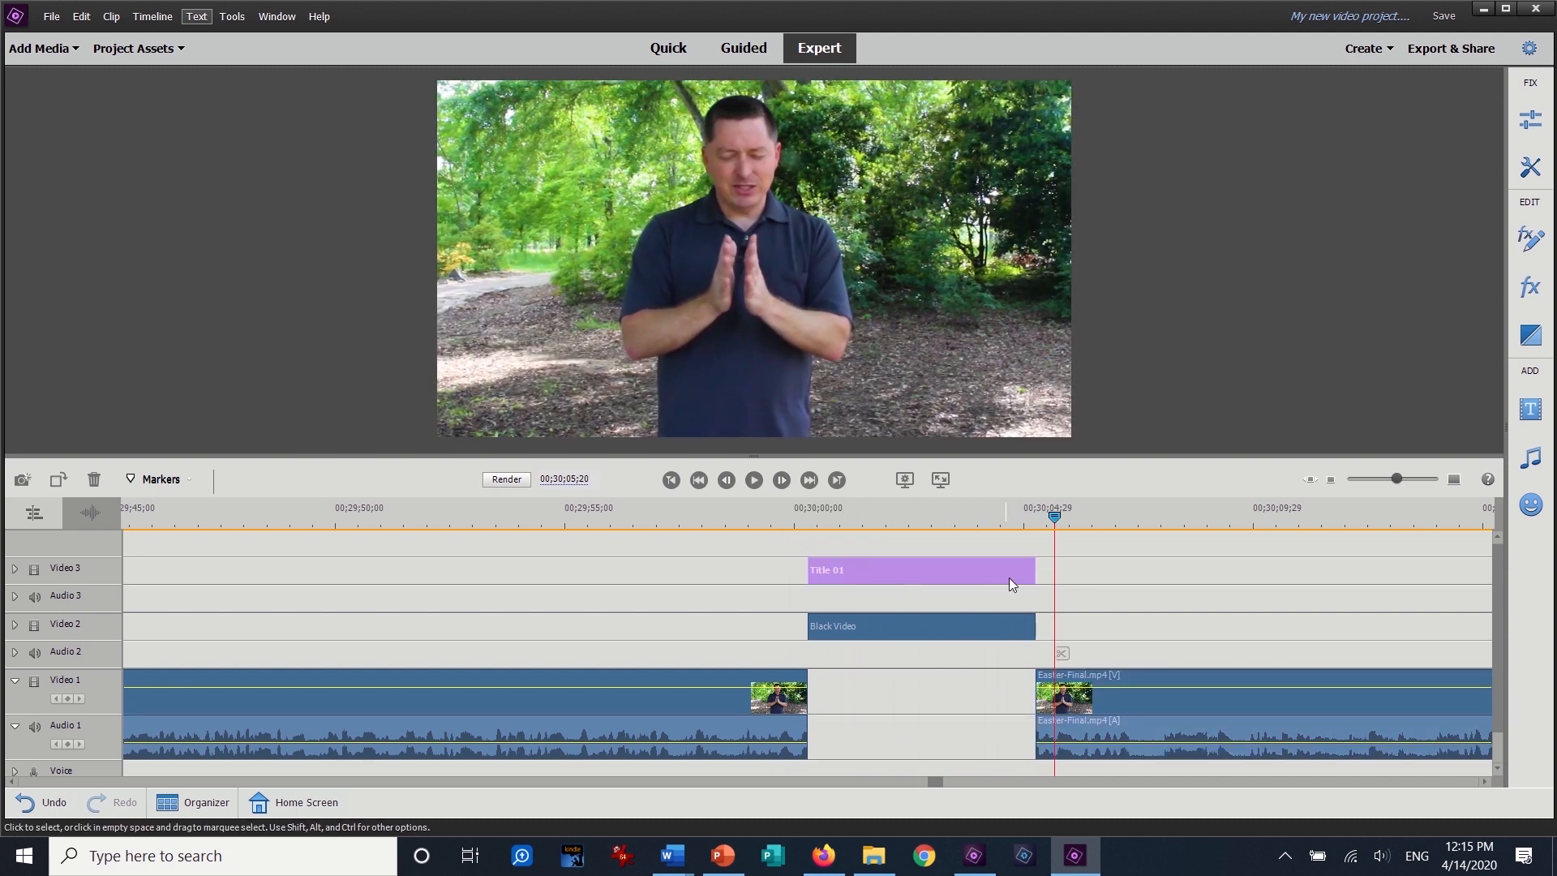
pyautogui.moveTo(1034, 572); pyautogui.dragTo(917, 567)
pyautogui.moveTo(1028, 630); pyautogui.dragTo(923, 571)
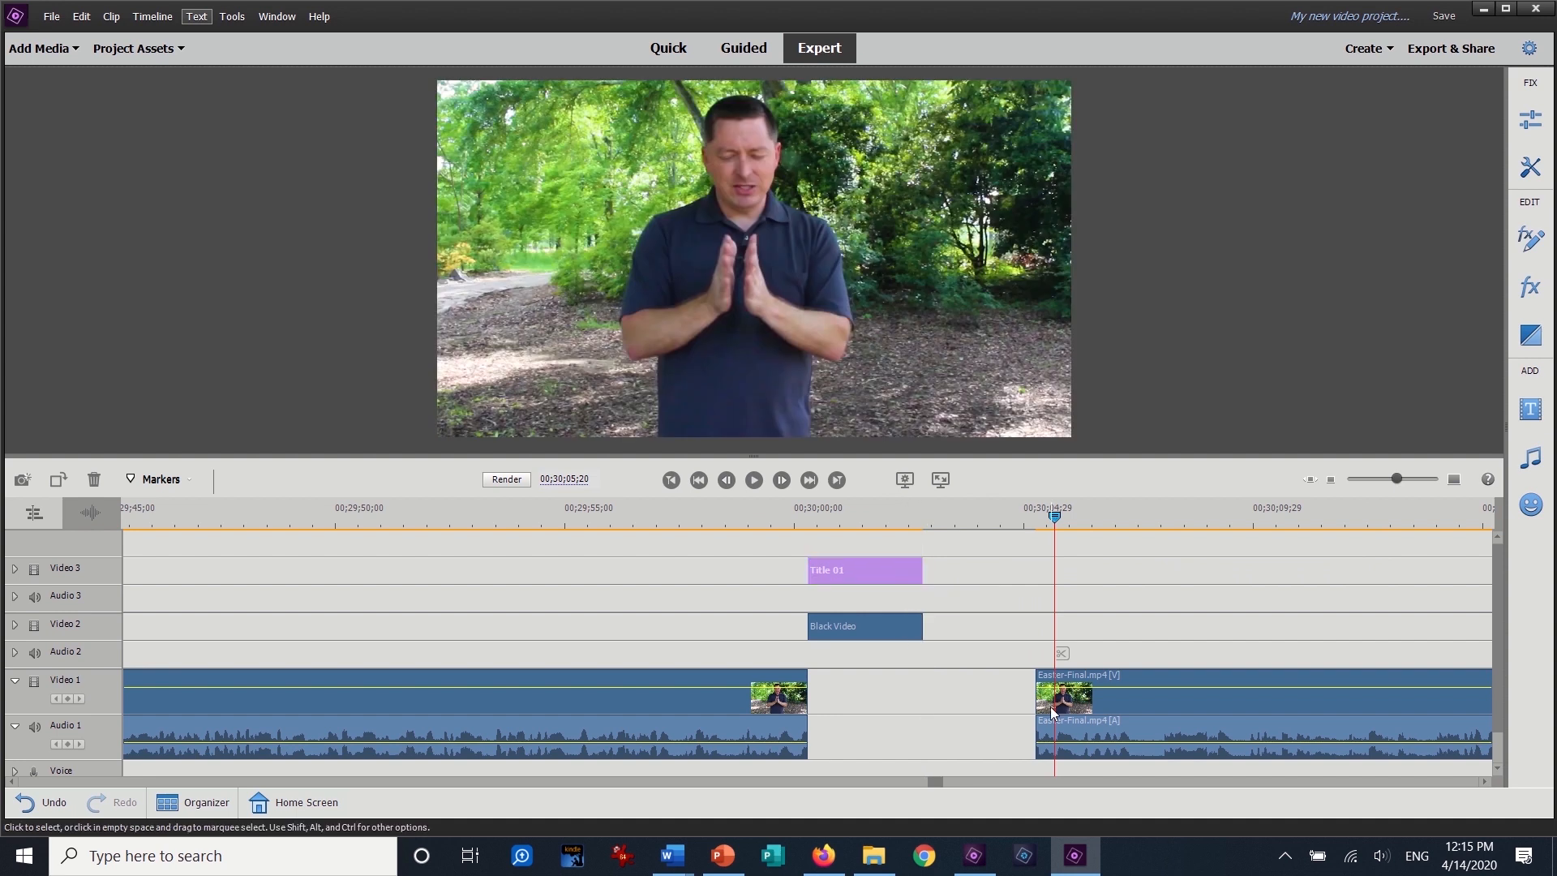
# Step: Move the second part of Easter-Final.mp4 back against the first part, closing the gap in Video 1
pyautogui.moveTo(1097, 703); pyautogui.dragTo(894, 717)
pyautogui.hotkey('ctrl', 'z')
pyautogui.moveTo(1145, 703); pyautogui.dragTo(930, 717)
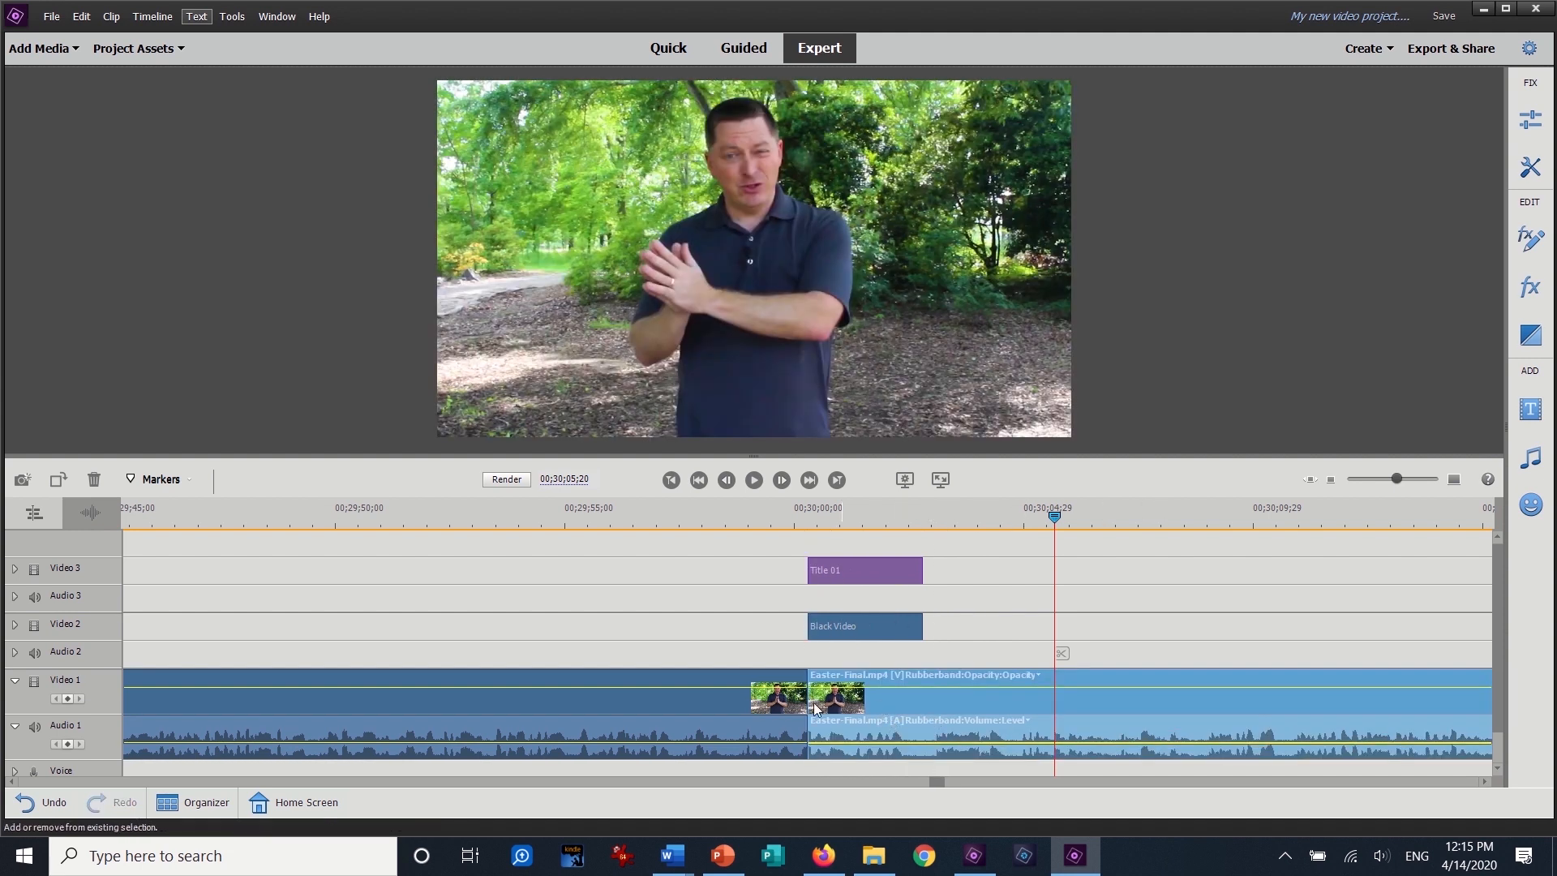
pyautogui.keyDown('shift'); pyautogui.click(732, 697); pyautogui.keyUp('shift')
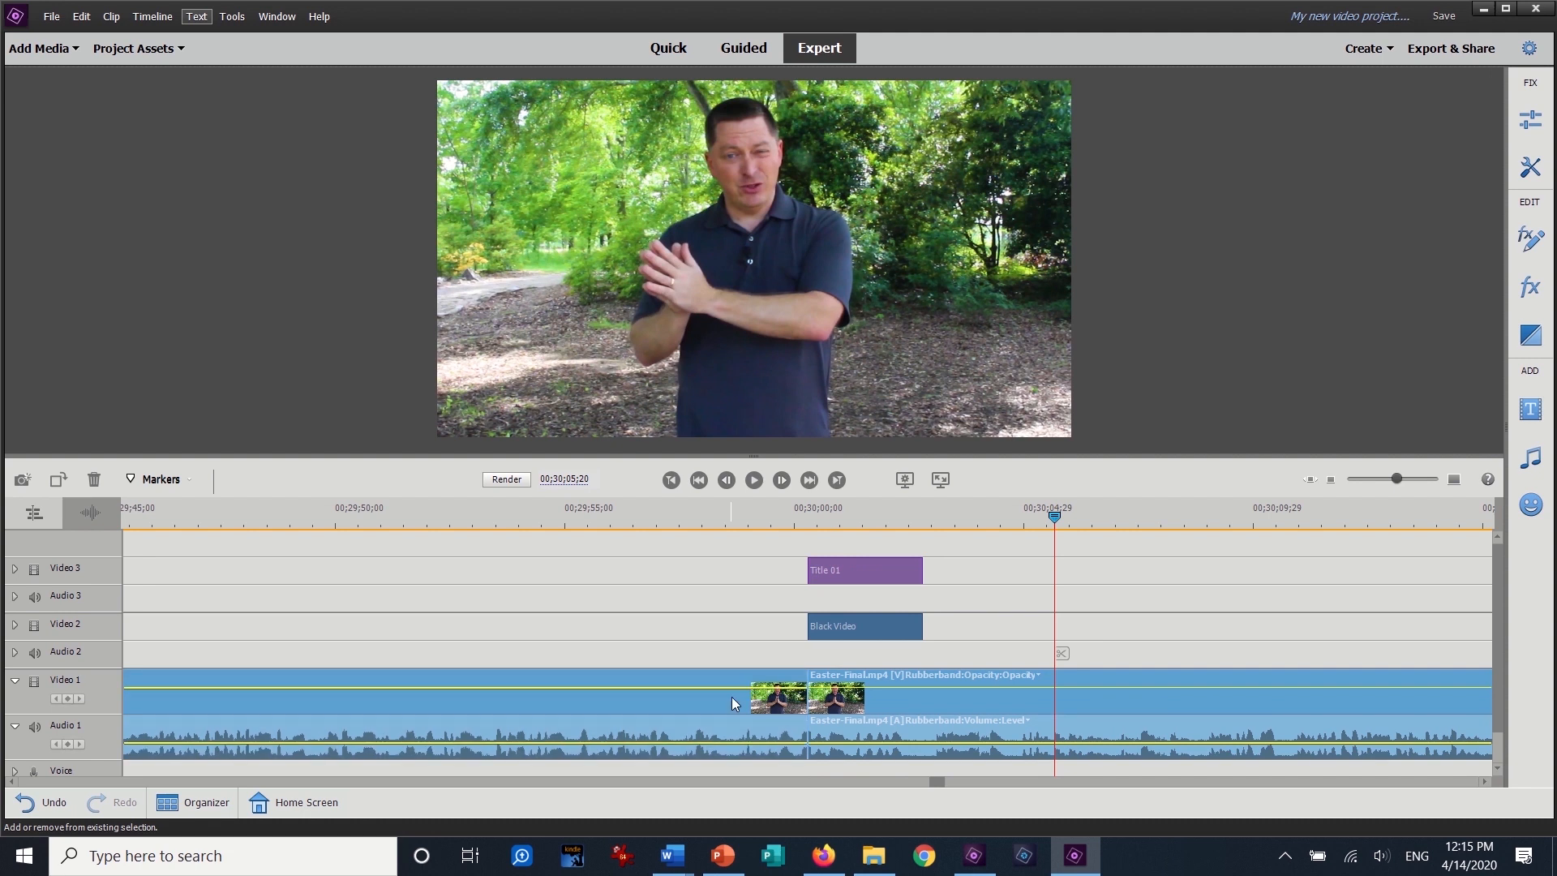
pyautogui.rightClick(731, 697)
pyautogui.click(792, 477)
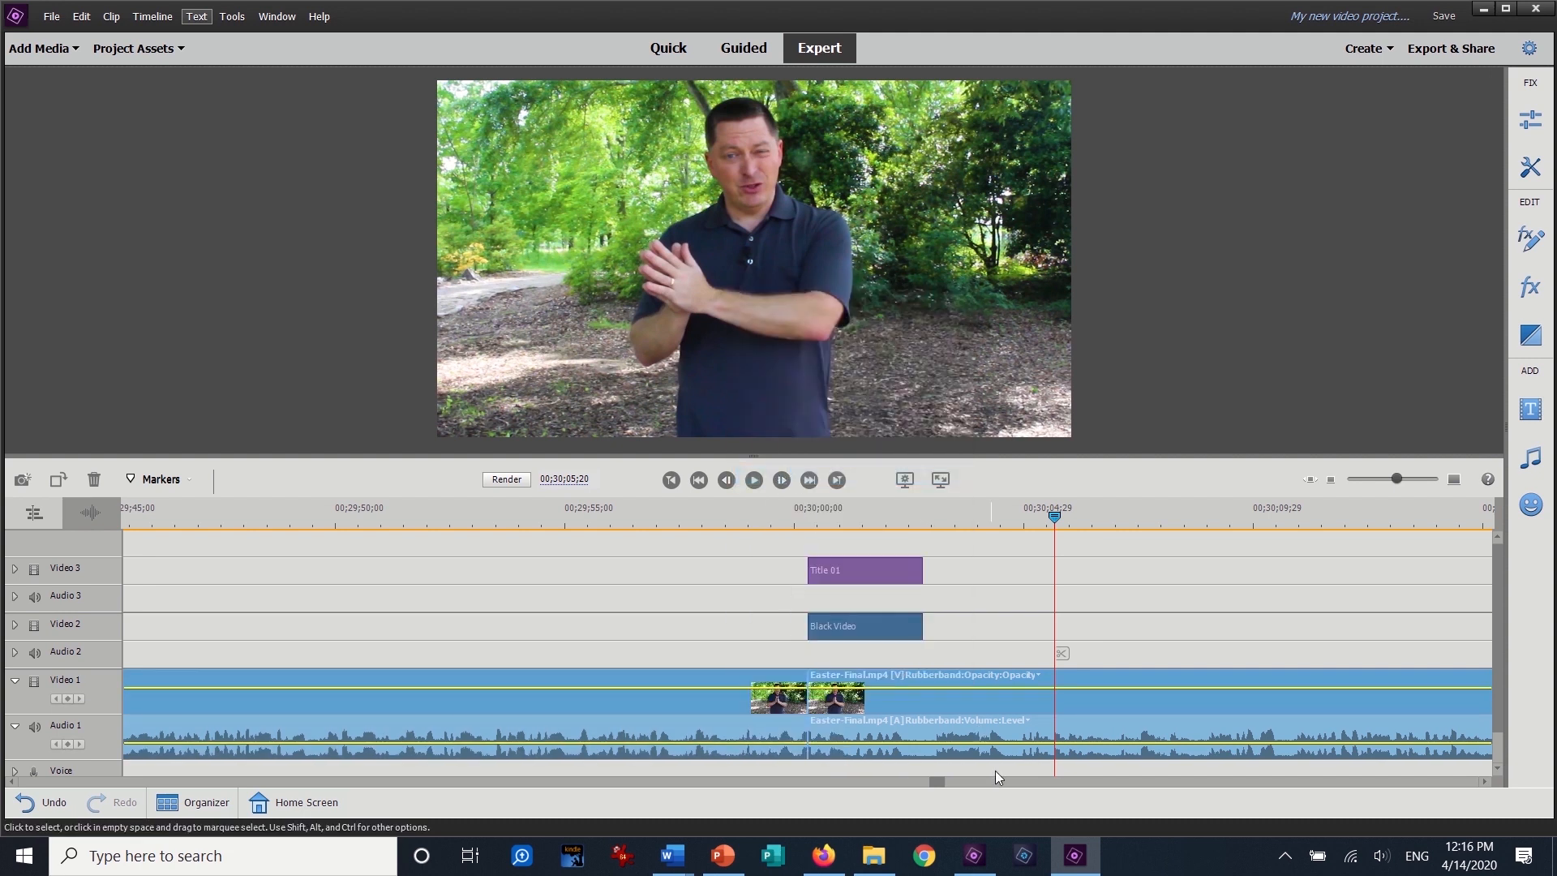
pyautogui.moveTo(920, 713); pyautogui.dragTo(1116, 713)
pyautogui.rightClick(904, 709)
pyautogui.click(879, 688)
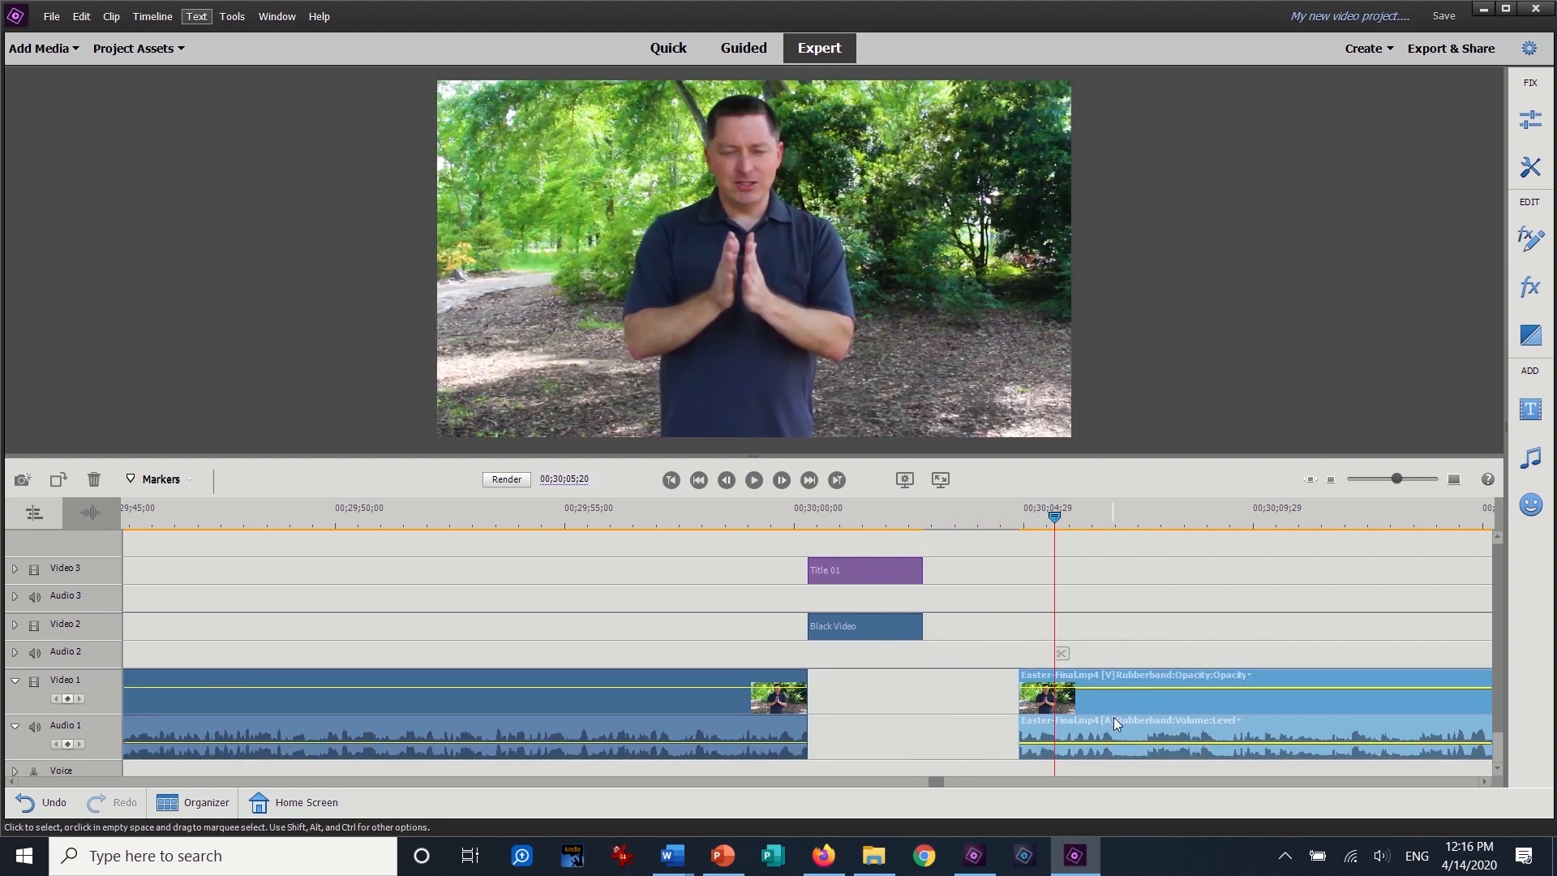
pyautogui.moveTo(1084, 705); pyautogui.dragTo(884, 714)
# Step: Try deleting the Title 01 and Black Video clips together and undo the deletion
pyautogui.click(882, 574)
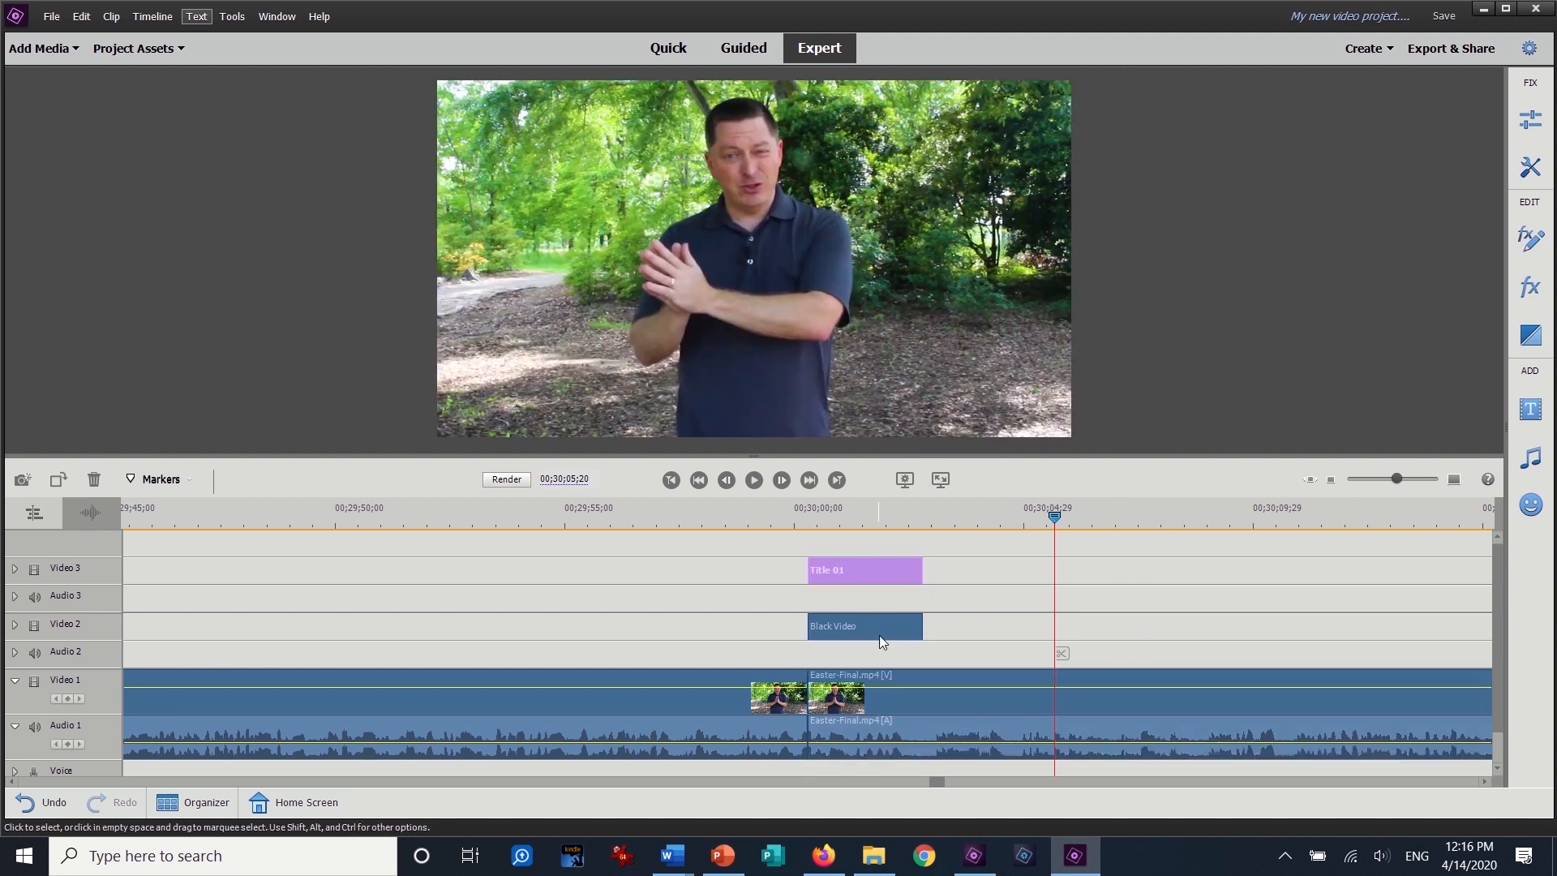
pyautogui.keyDown('shift'); pyautogui.click(879, 636); pyautogui.keyUp('shift')
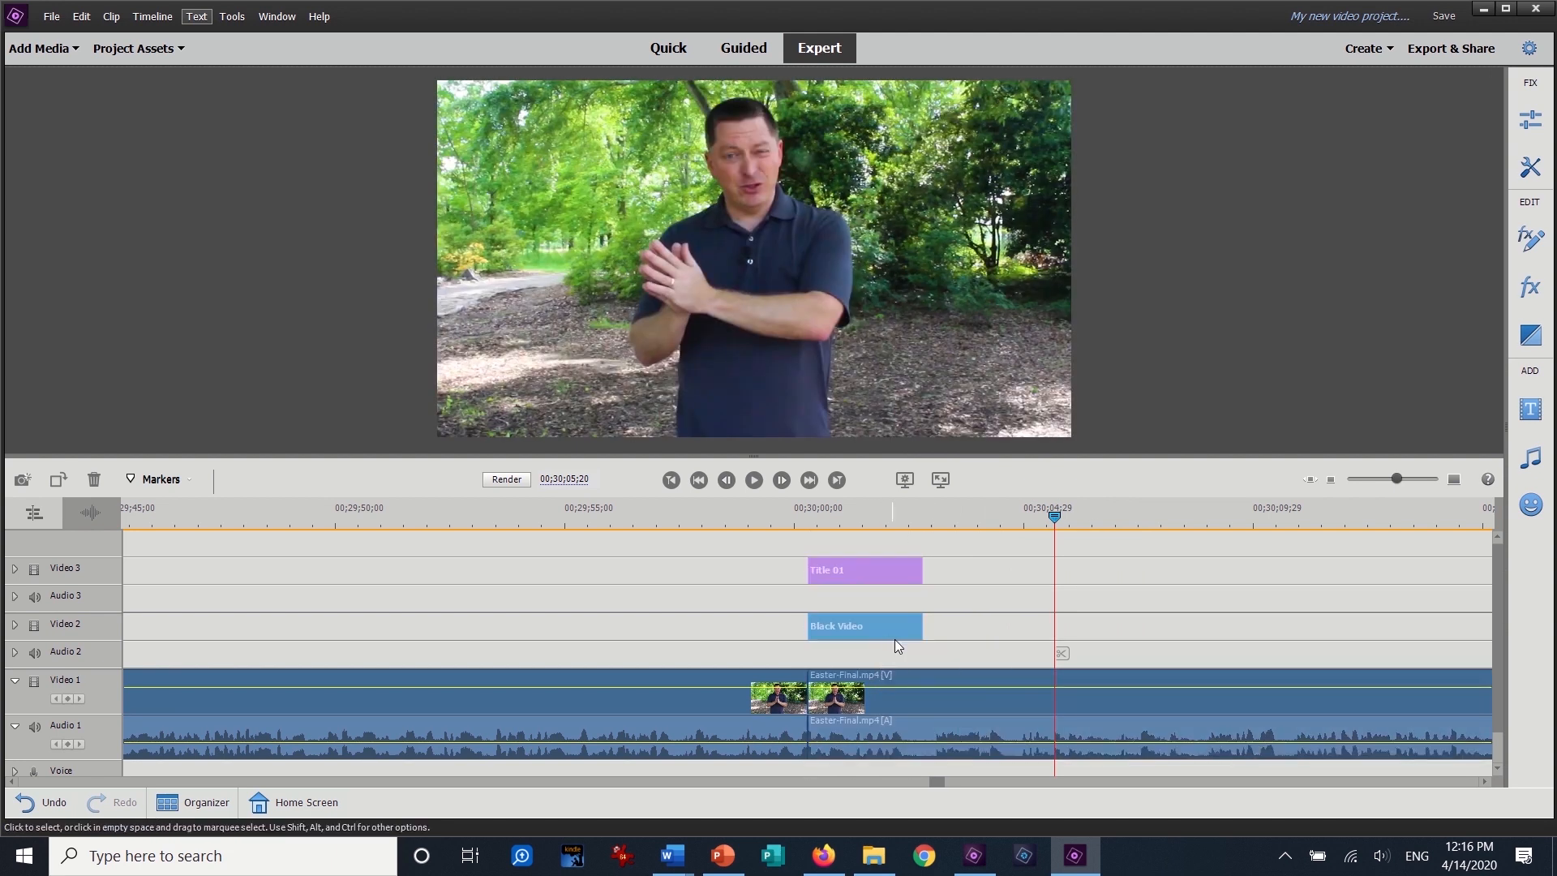
pyautogui.press('Delete')
pyautogui.hotkey('ctrl', 'z')
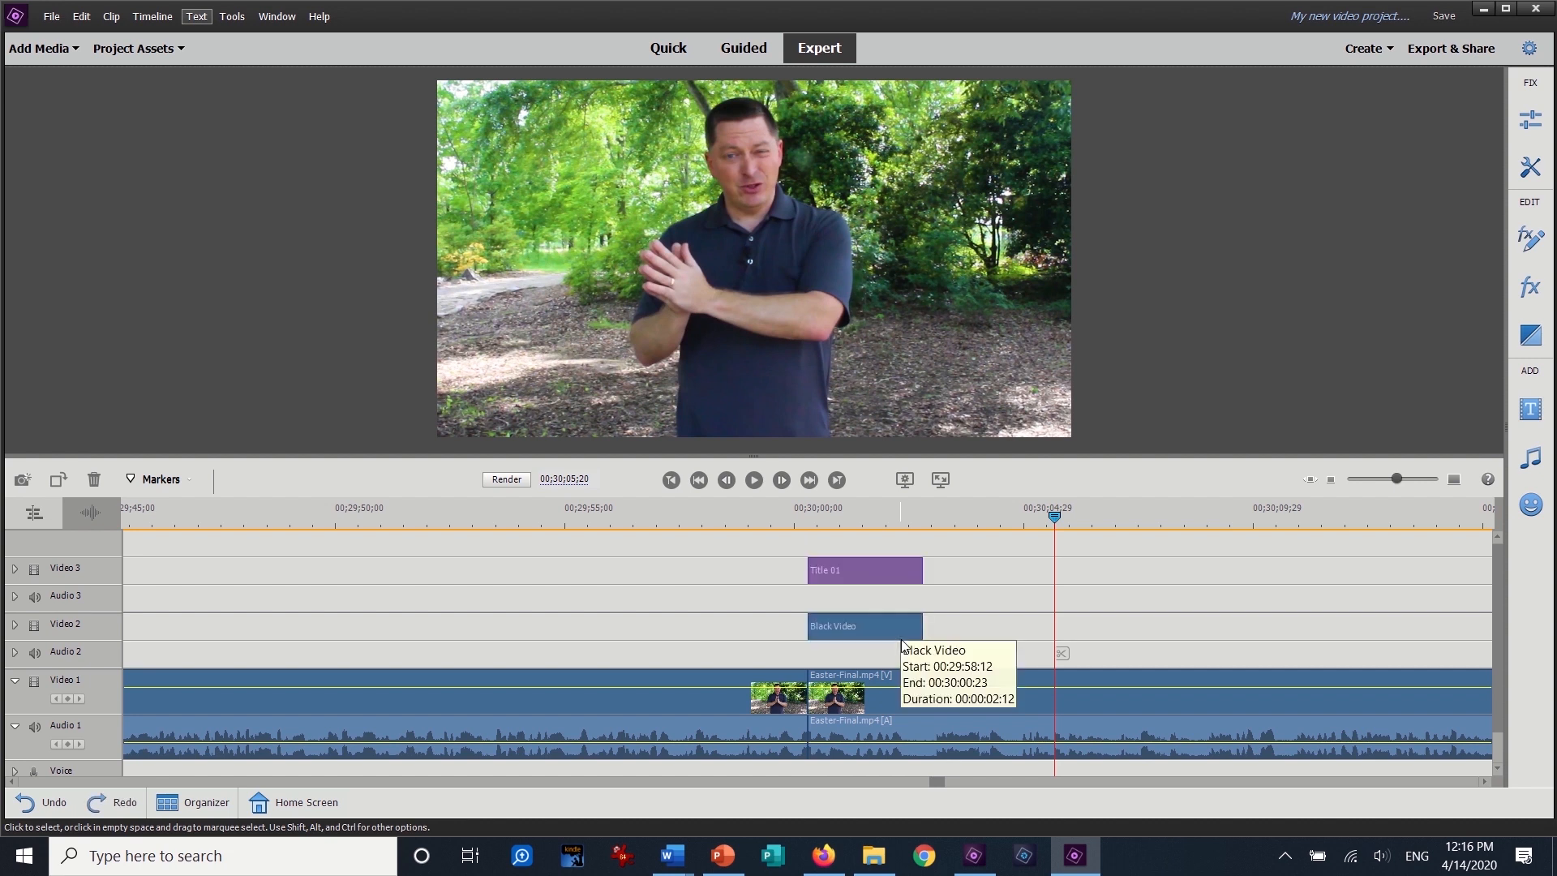
# Step: Move the Title 01 and Black Video clips together about 2 seconds earlier so they straddle the split
pyautogui.click(895, 568)
pyautogui.keyDown('shift'); pyautogui.click(892, 626); pyautogui.keyUp('shift')
pyautogui.moveTo(892, 626); pyautogui.dragTo(765, 633)
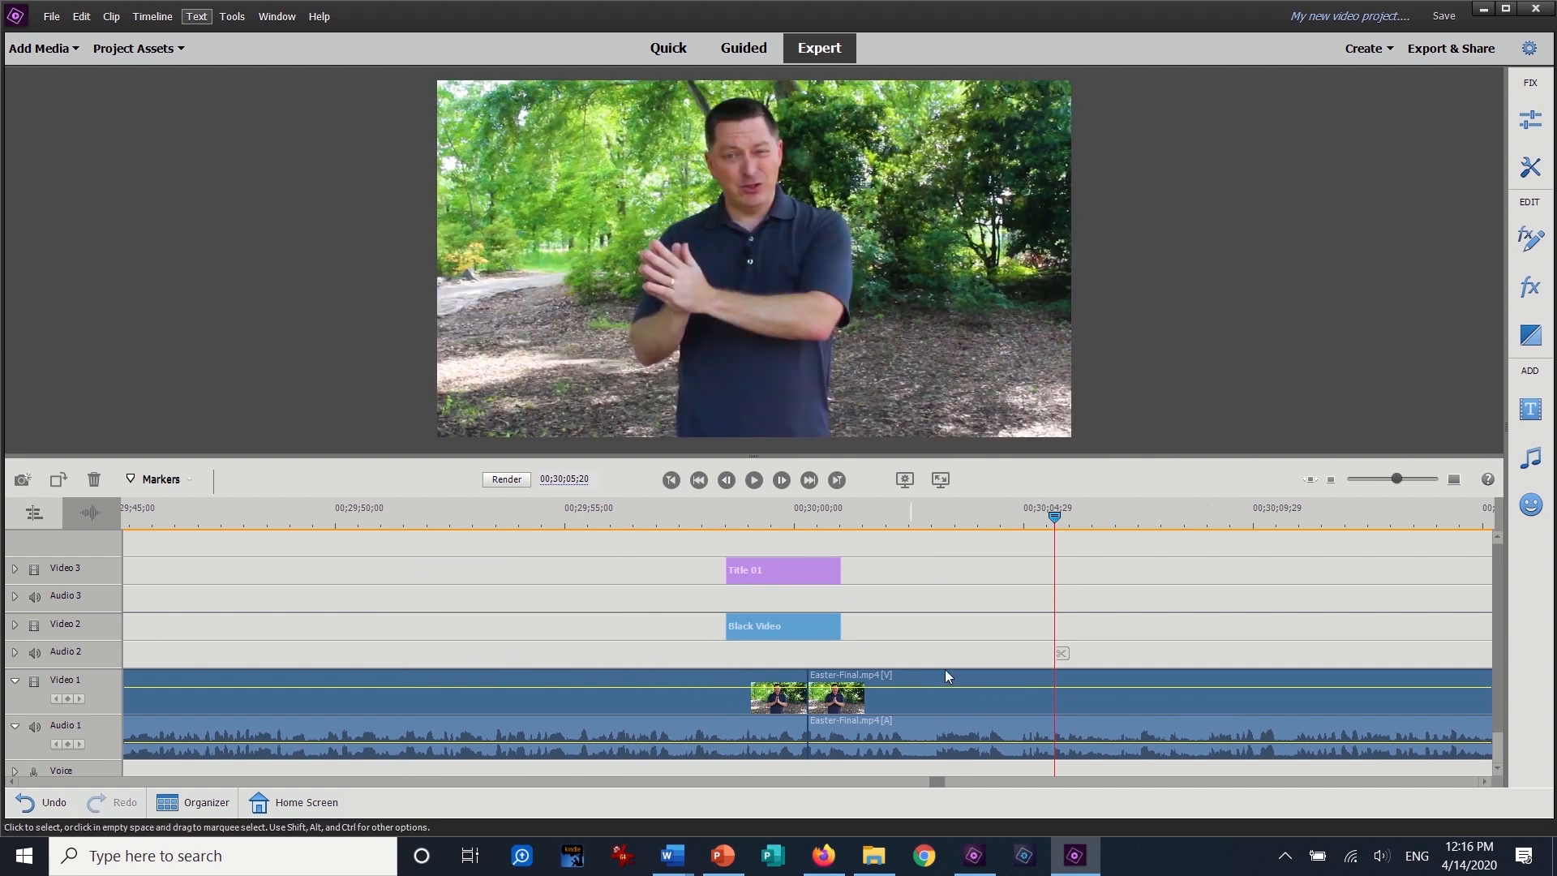
# Step: Split the main video again at 00;30;10;24 and delete the section between the two splits, closing the gap
pyautogui.click(1290, 511)
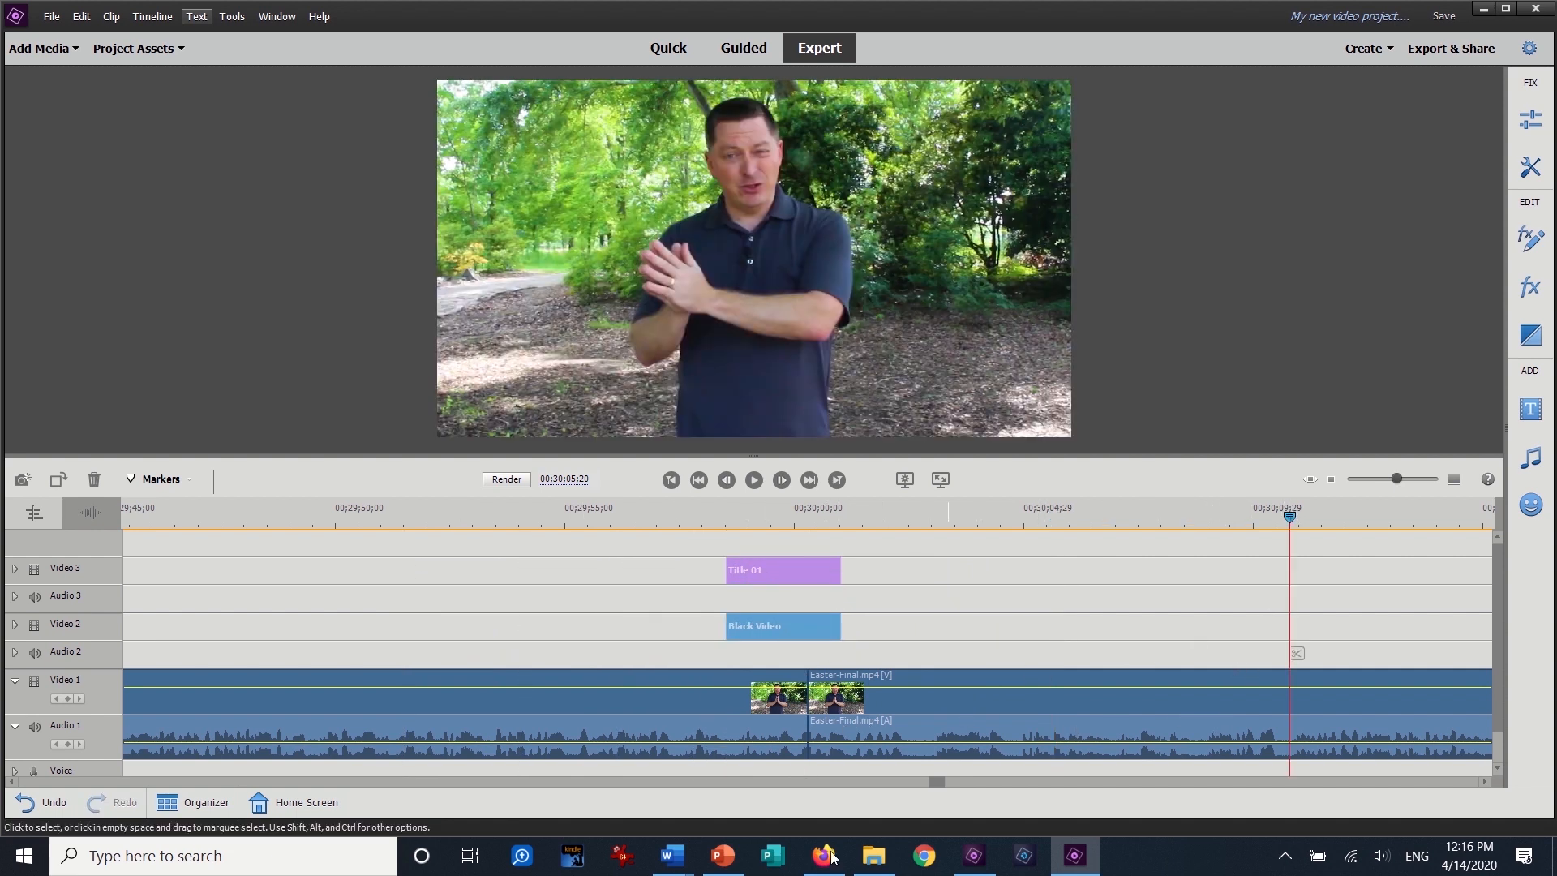
pyautogui.click(1297, 653)
pyautogui.click(1113, 722)
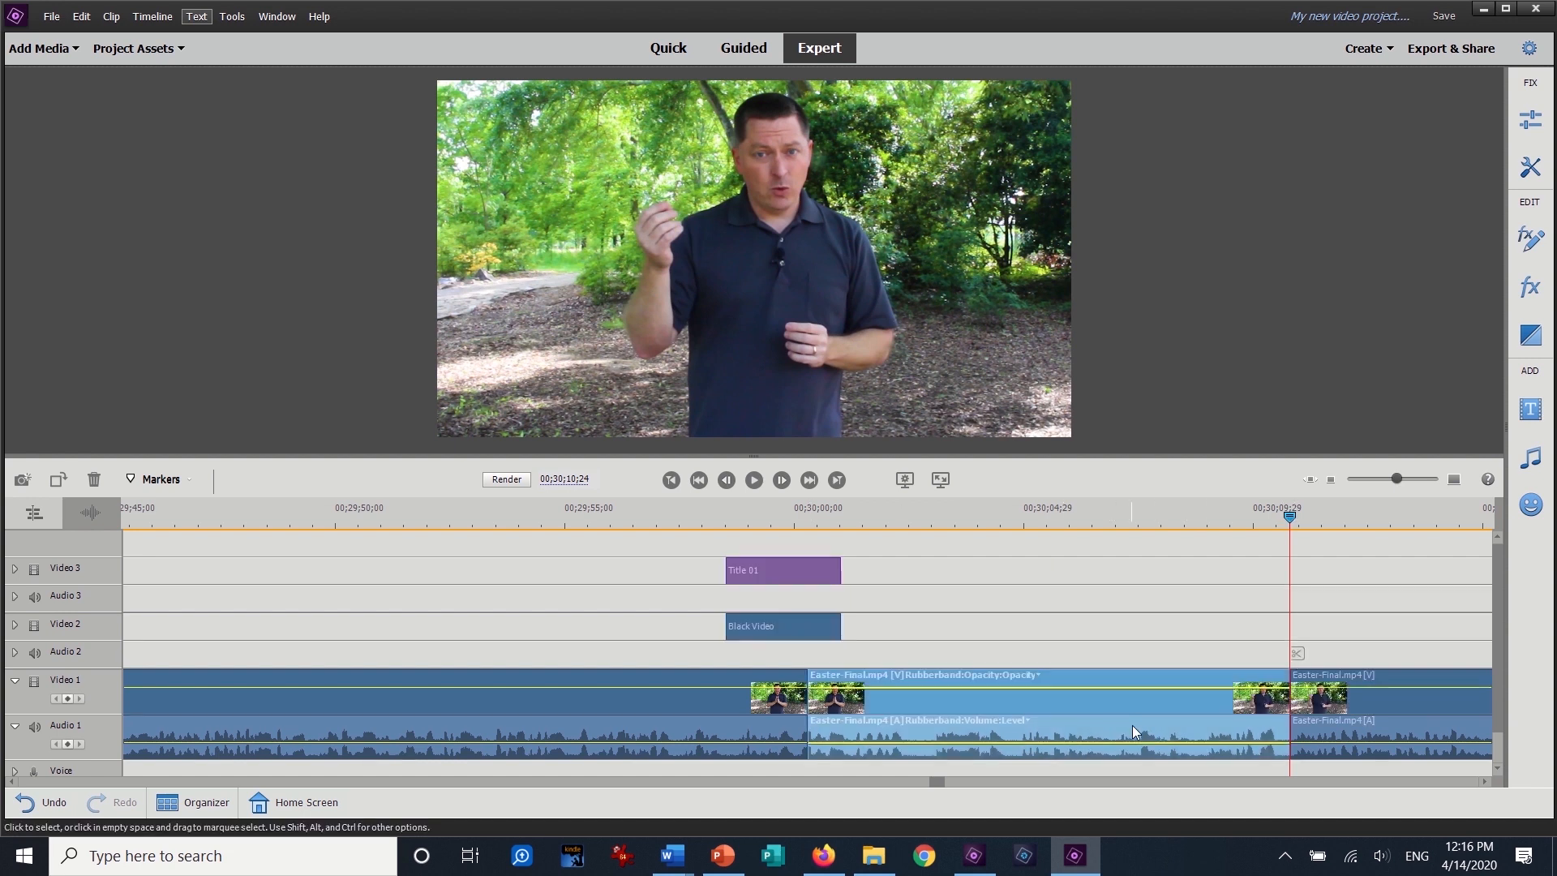
pyautogui.press('Delete')
# Step: Move the Title 01 and Black Video clips together to about 00;29;52, well ahead of the cut
pyautogui.click(803, 628)
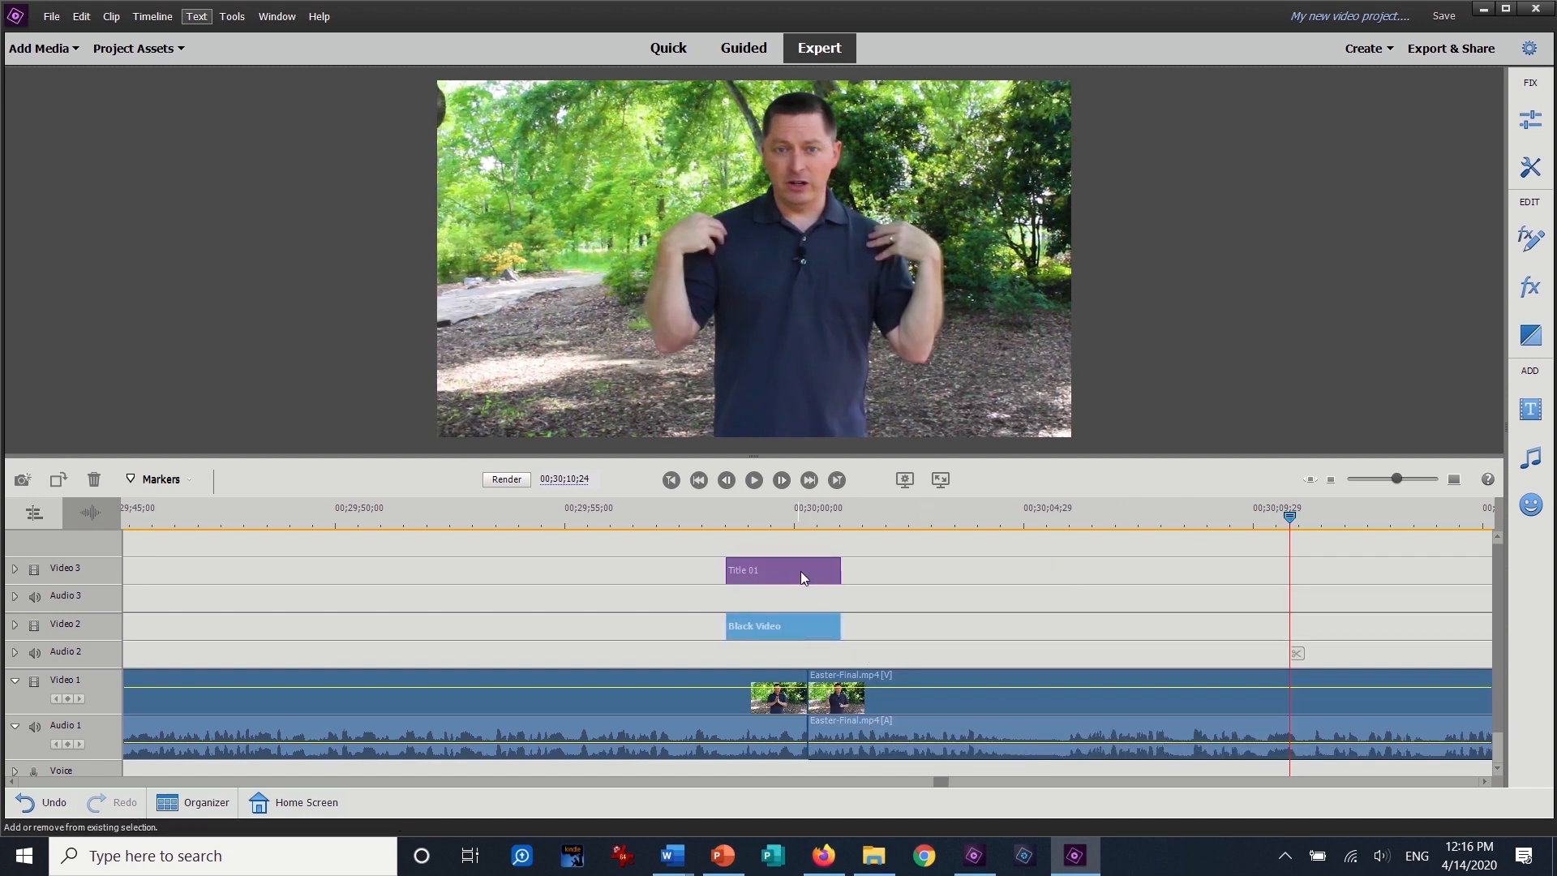
pyautogui.click(801, 571)
pyautogui.keyDown('shift'); pyautogui.click(809, 625); pyautogui.keyUp('shift')
pyautogui.moveTo(810, 625); pyautogui.dragTo(500, 631)
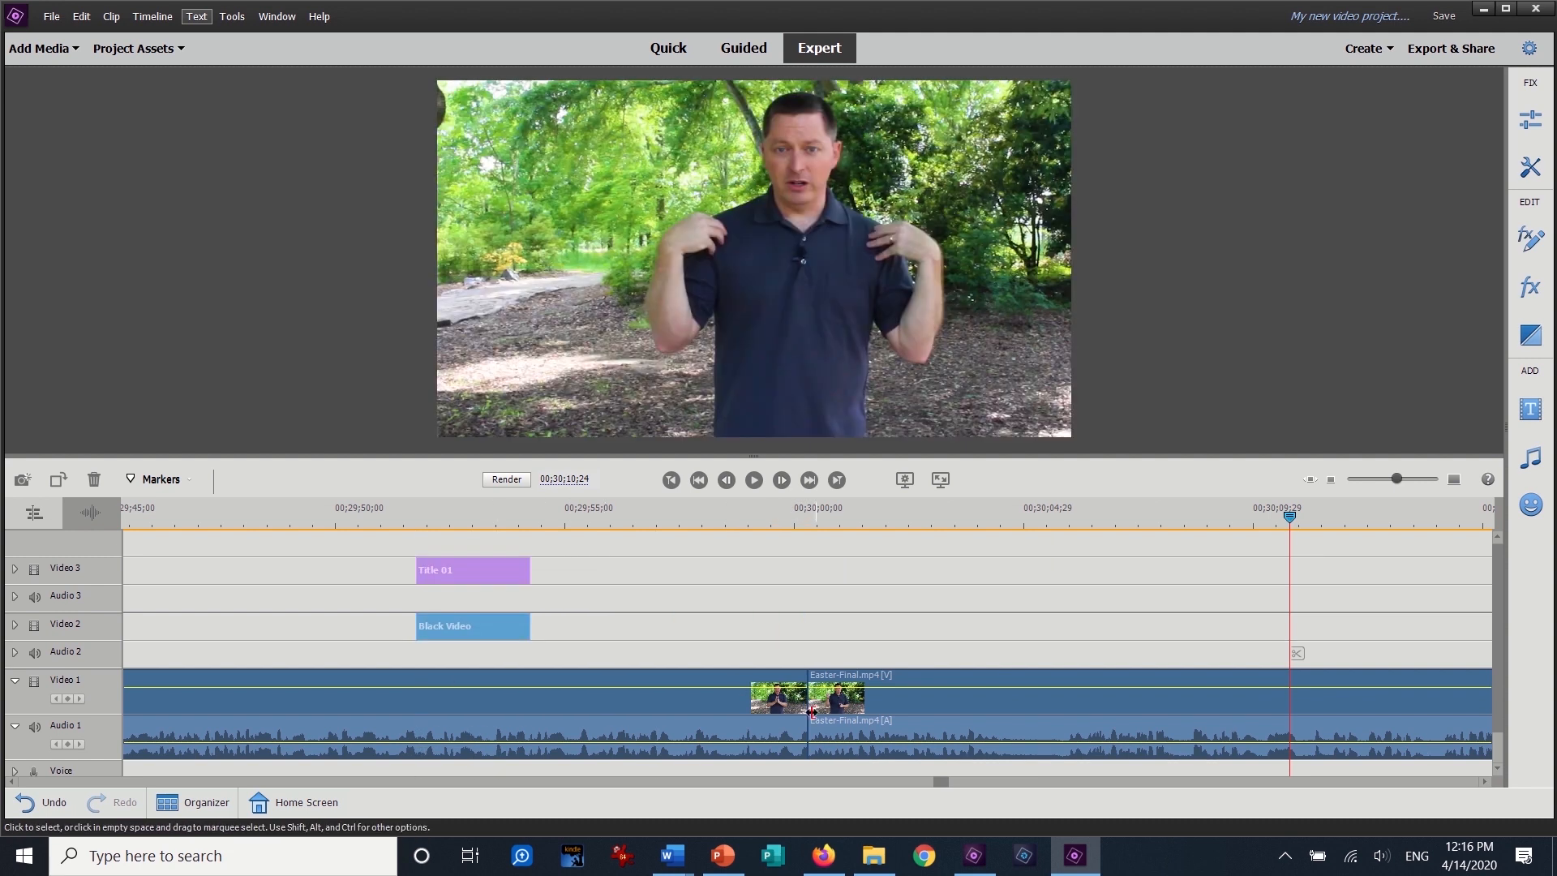
# Step: Play across the cut near 00;30;00;09 to check how the footage jumps
pyautogui.click(775, 527)
pyautogui.click(754, 479)
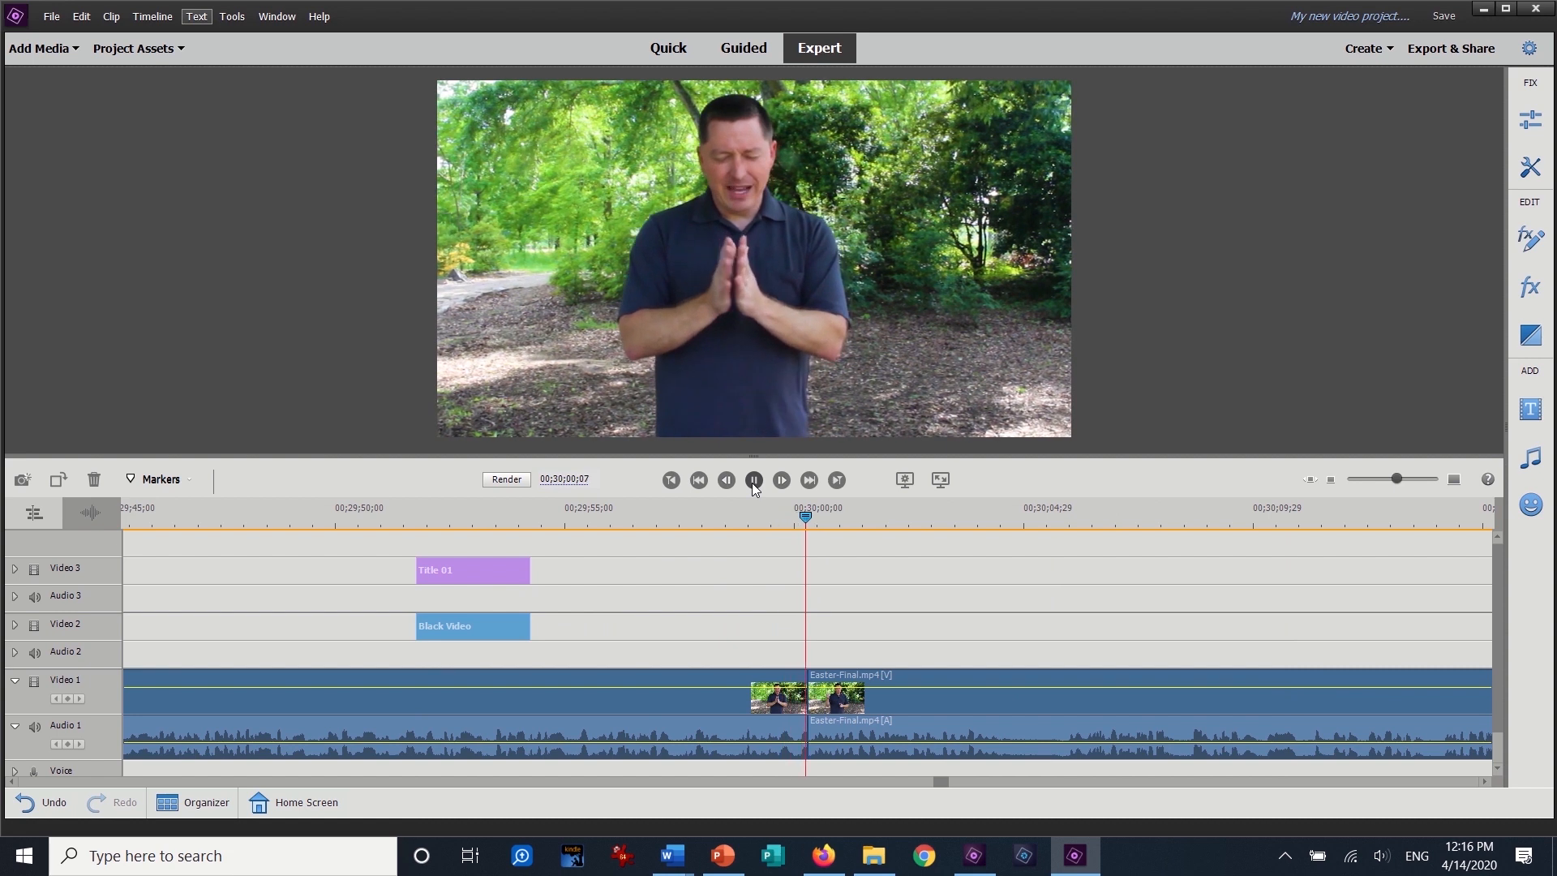
pyautogui.click(752, 483)
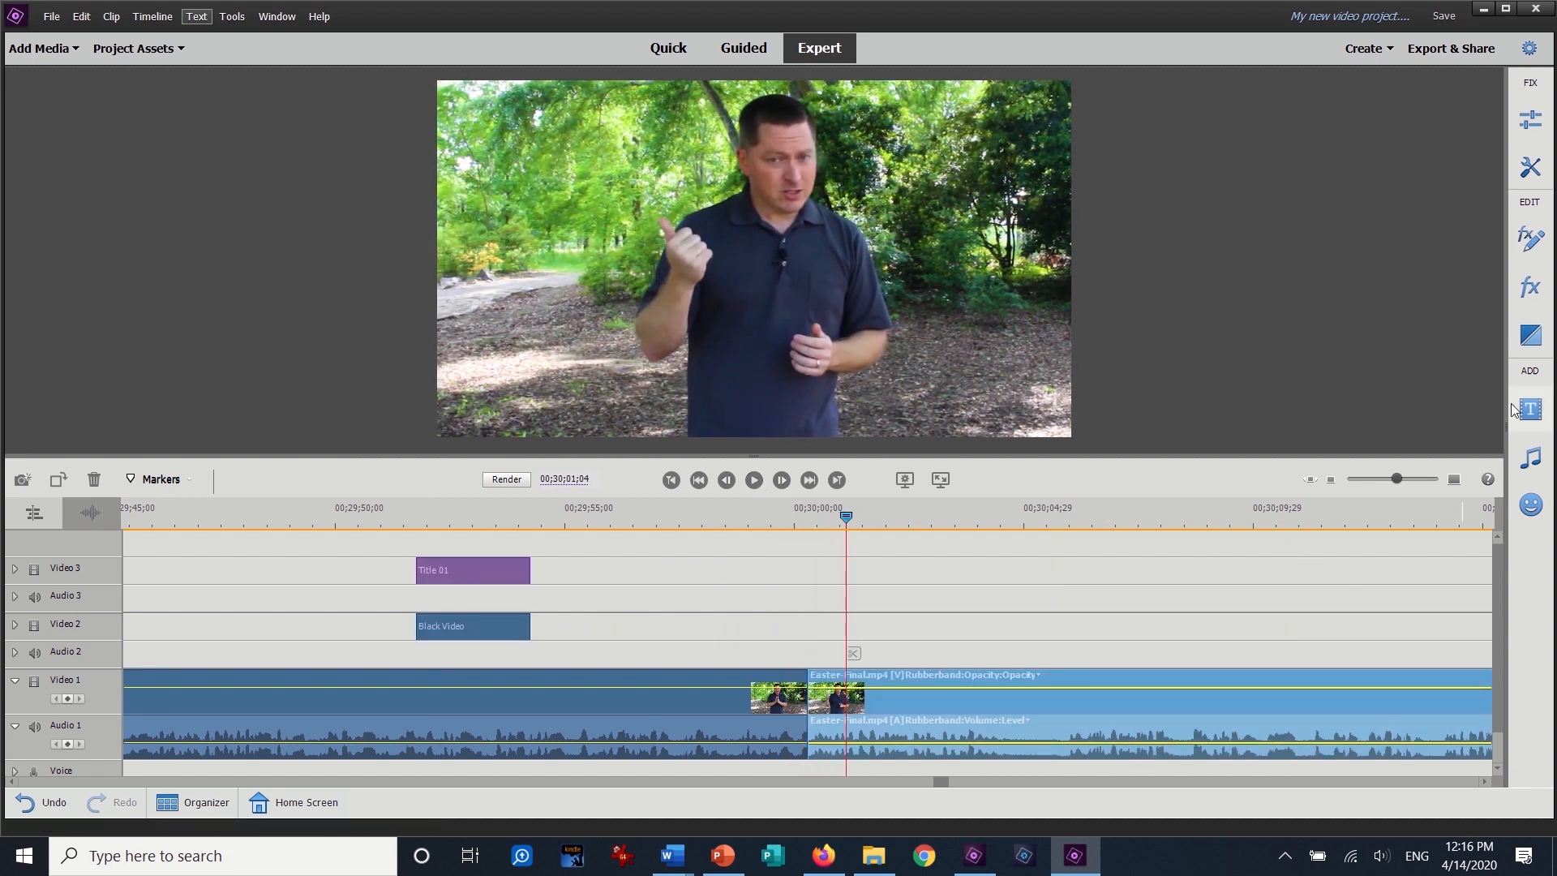
# Step: Add a Dip to Black transition with a 1-second duration at the cut between the two Easter-Final.mp4 parts
pyautogui.click(1532, 363)
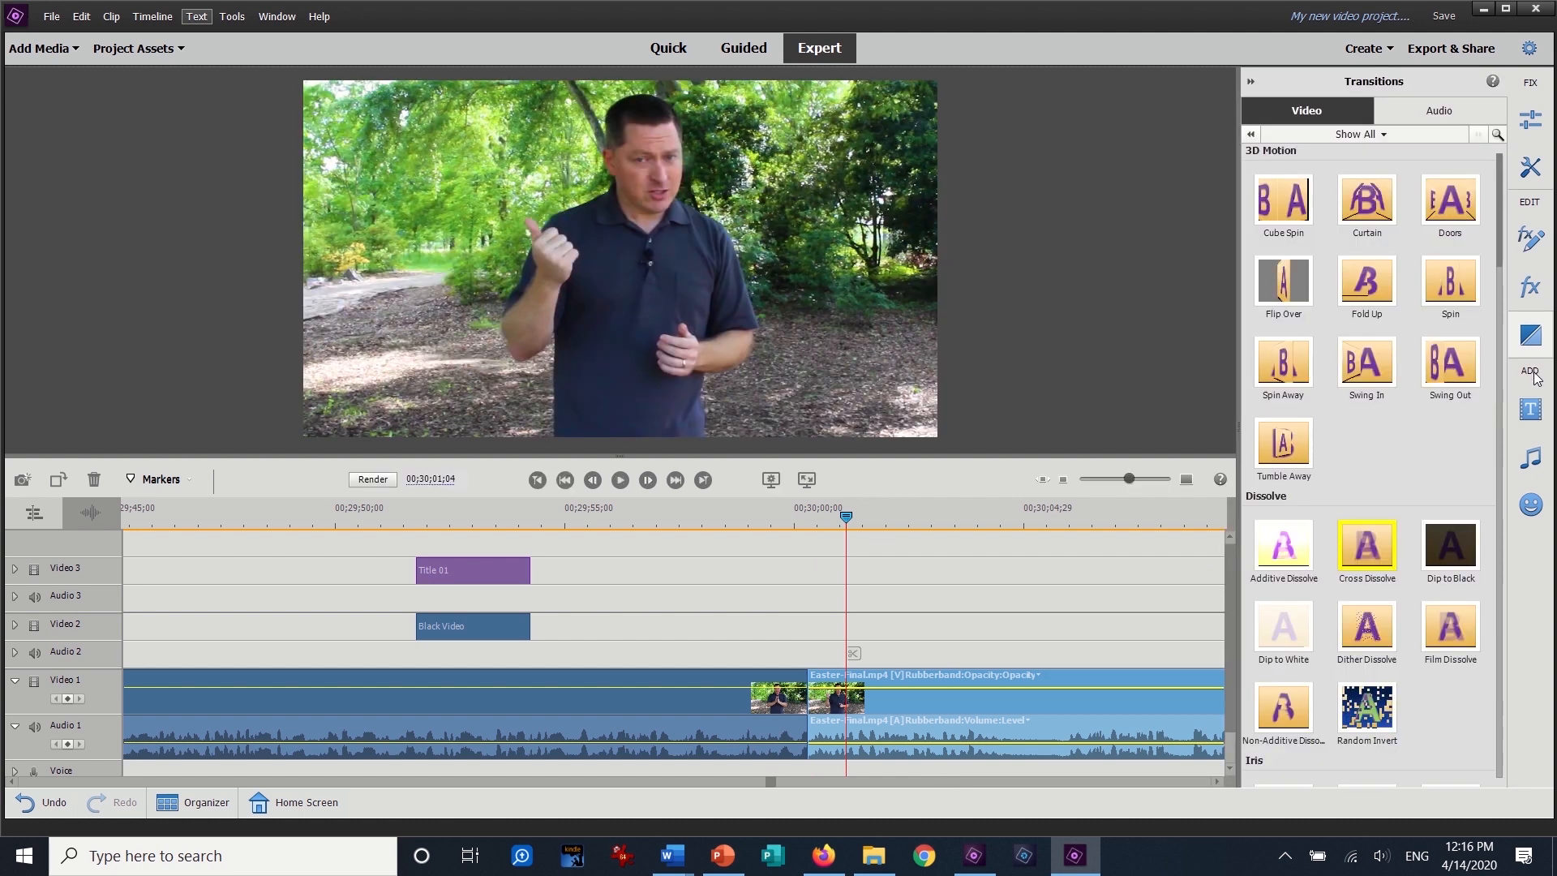
pyautogui.moveTo(1457, 557); pyautogui.dragTo(809, 687)
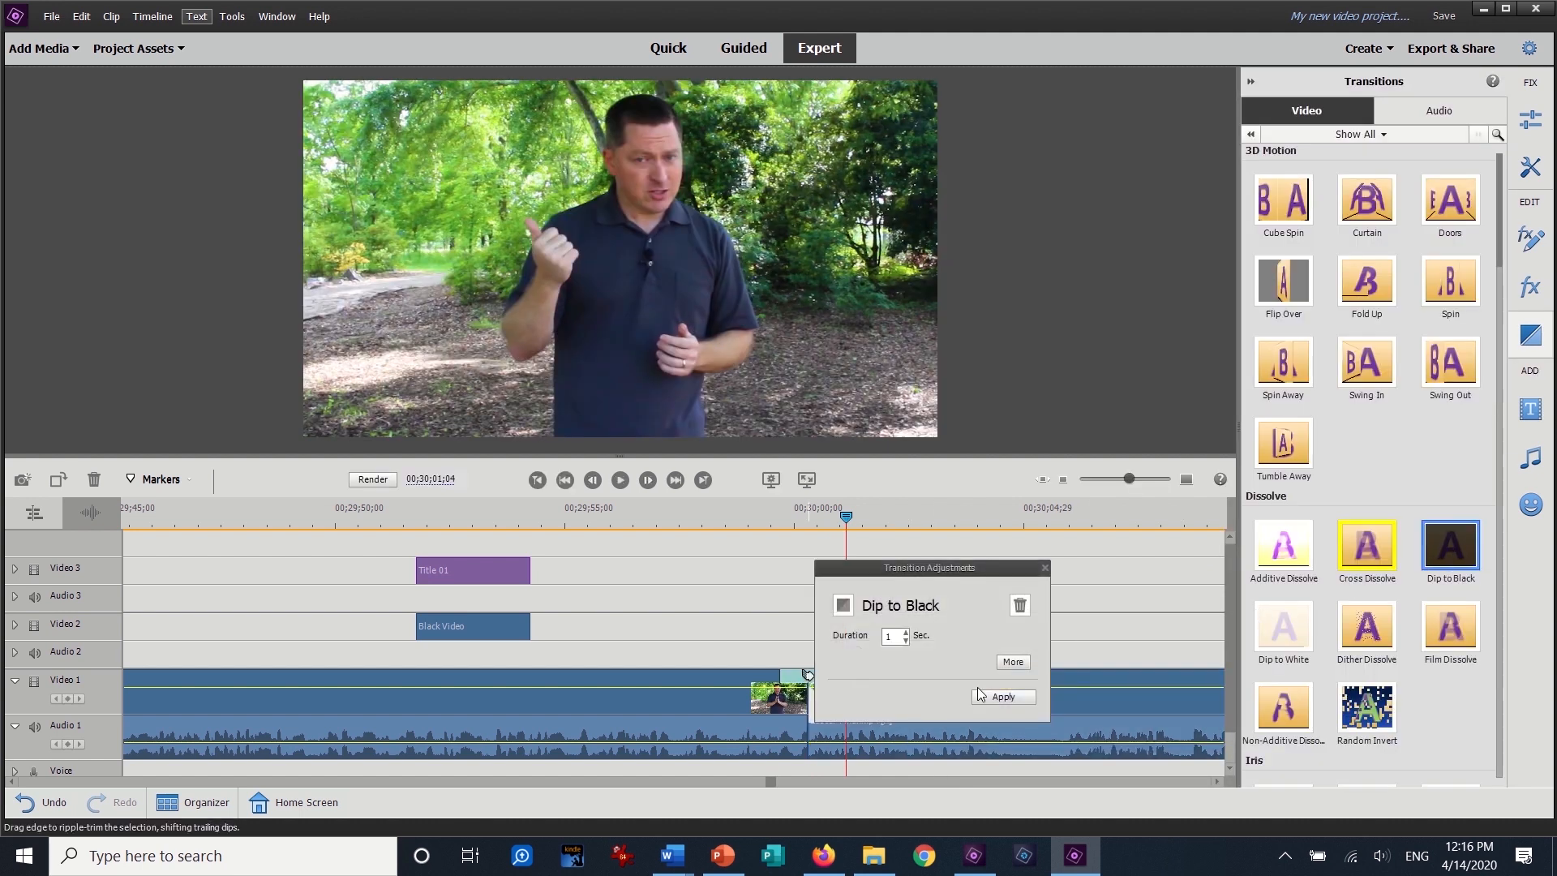
pyautogui.click(1008, 696)
# Step: Play from 00;29;58;20 across the cut to preview the Dip to Black transition
pyautogui.click(733, 518)
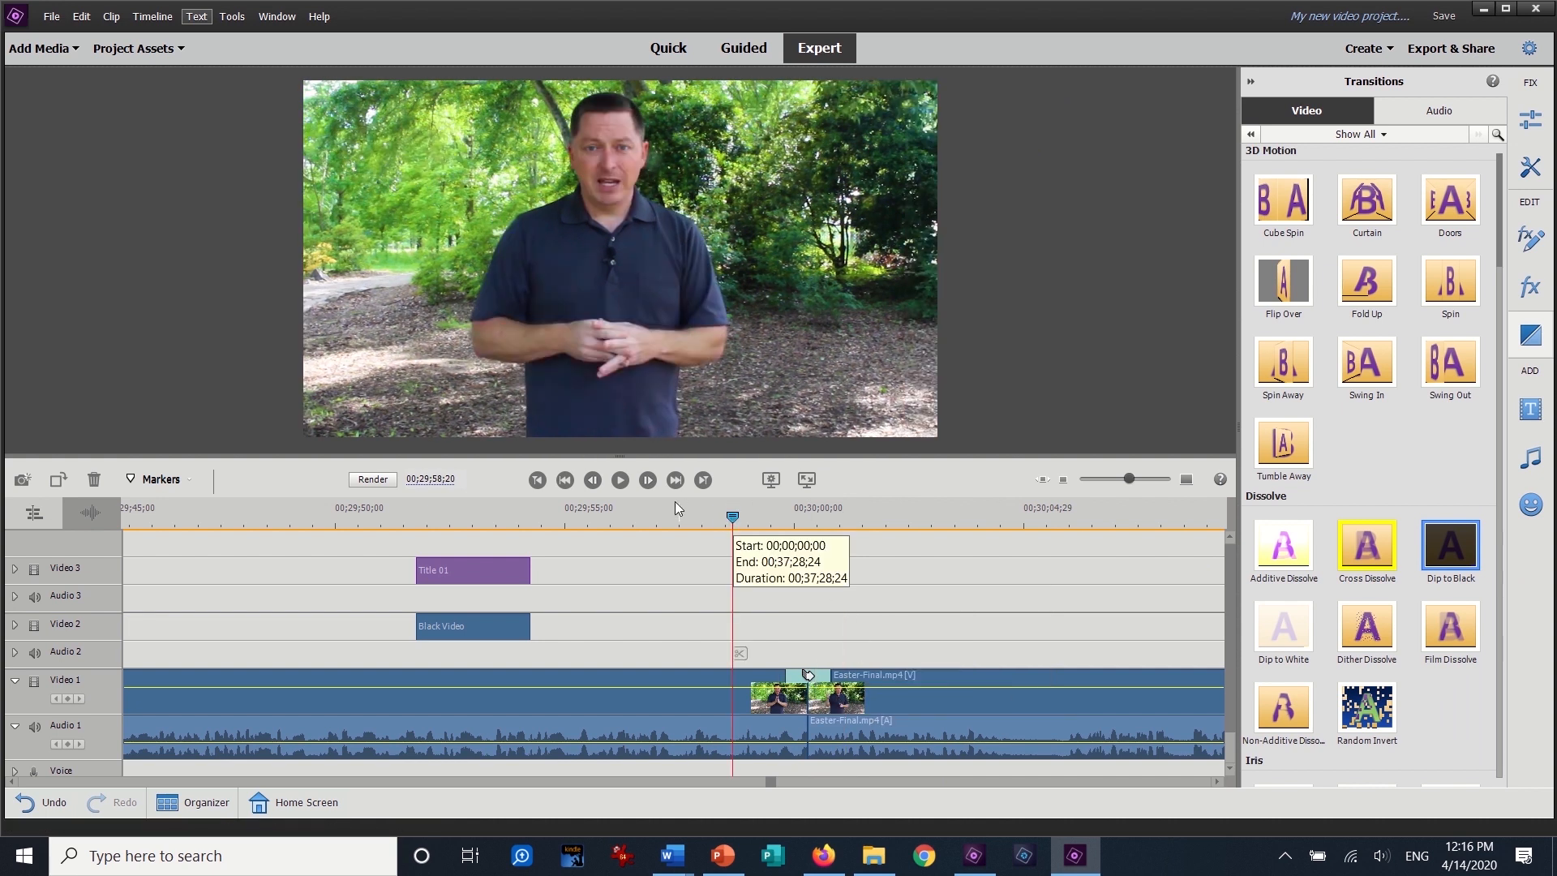
pyautogui.click(619, 480)
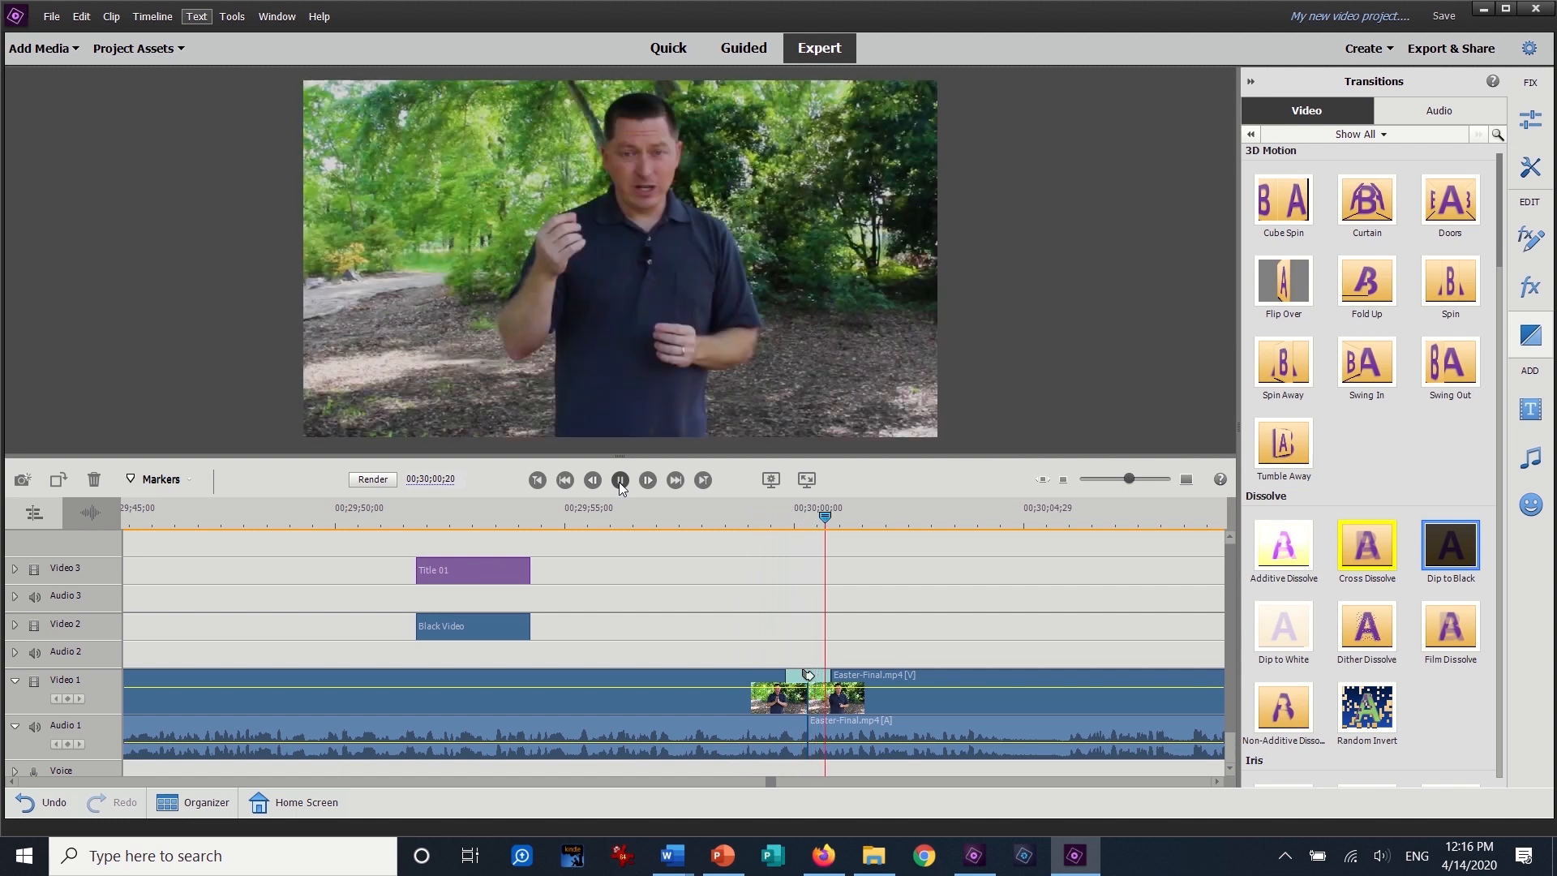
pyautogui.click(620, 480)
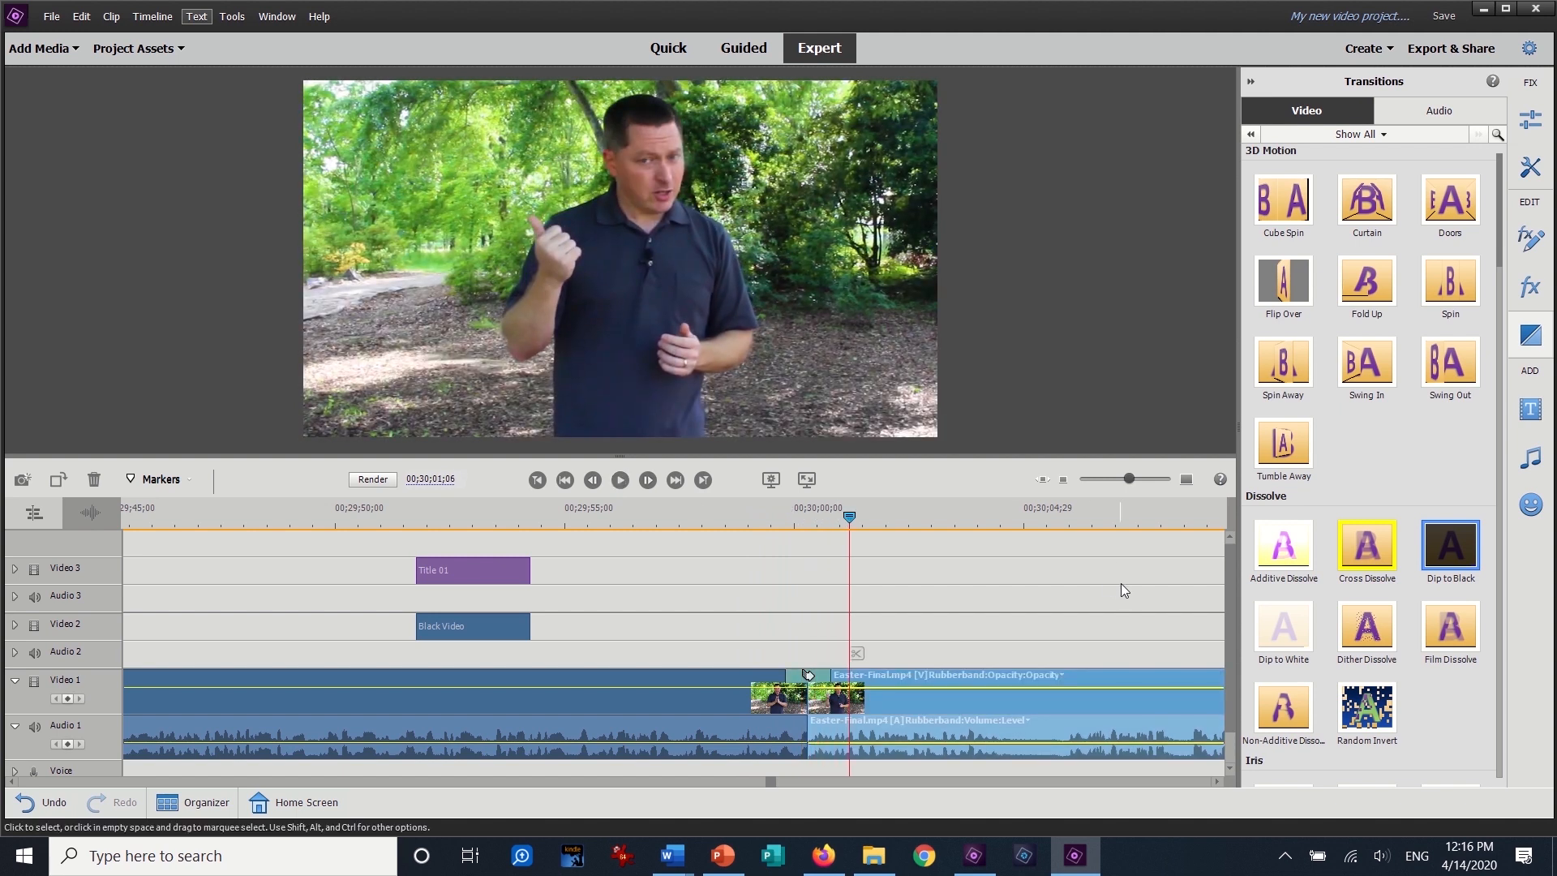
# Step: Close the Transitions panel and play from 00;29;51;09 to show the footage just before the Title 01 and Black Video overlays
pyautogui.click(1250, 80)
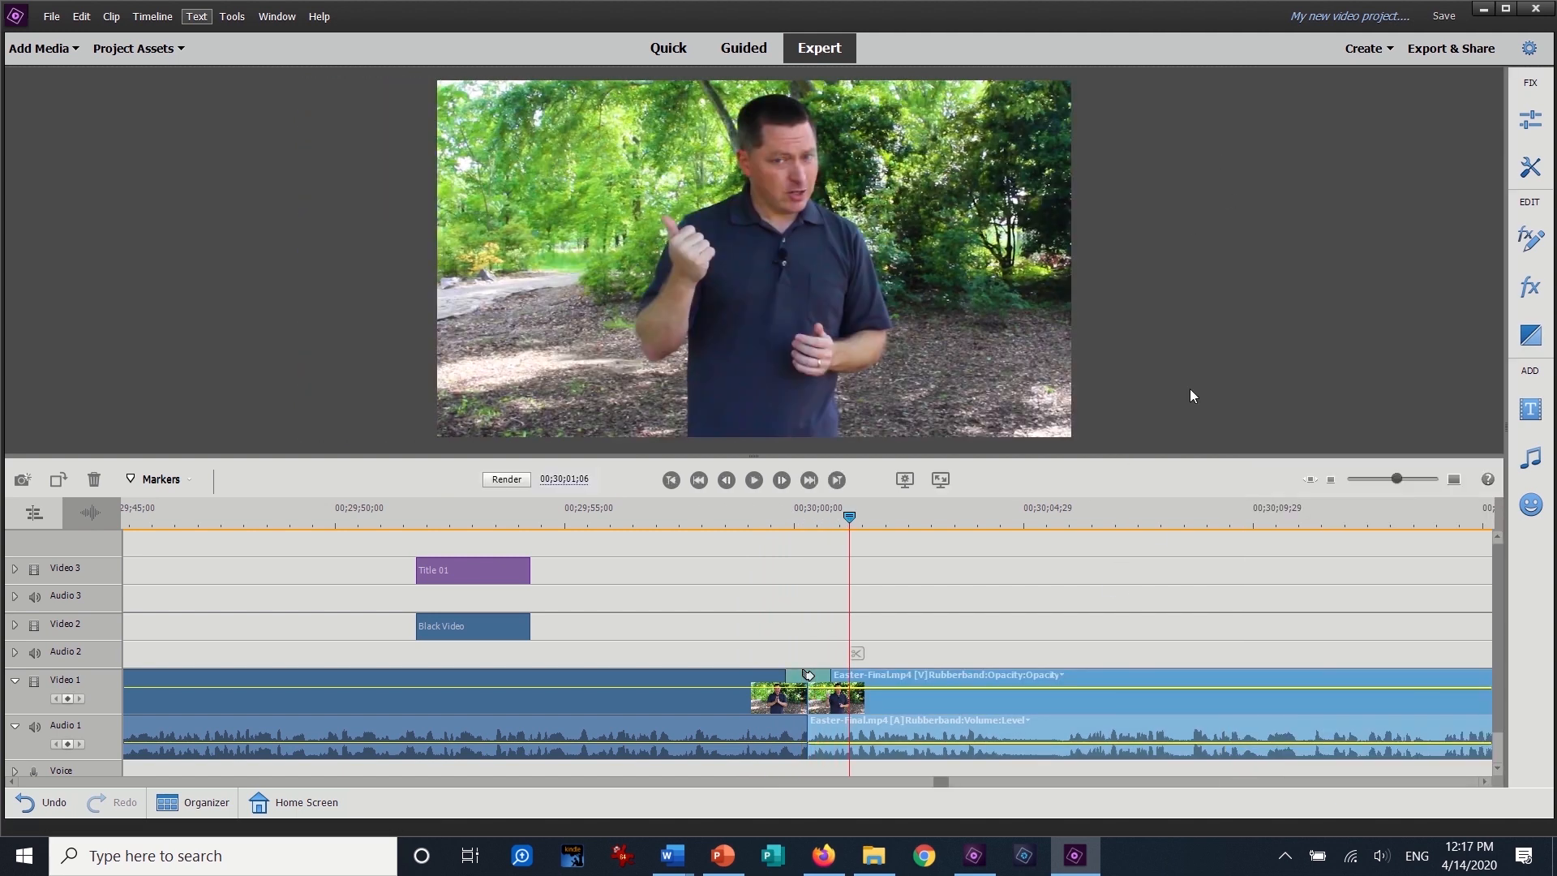
pyautogui.rightClick(1200, 361)
pyautogui.click(479, 640)
pyautogui.click(493, 626)
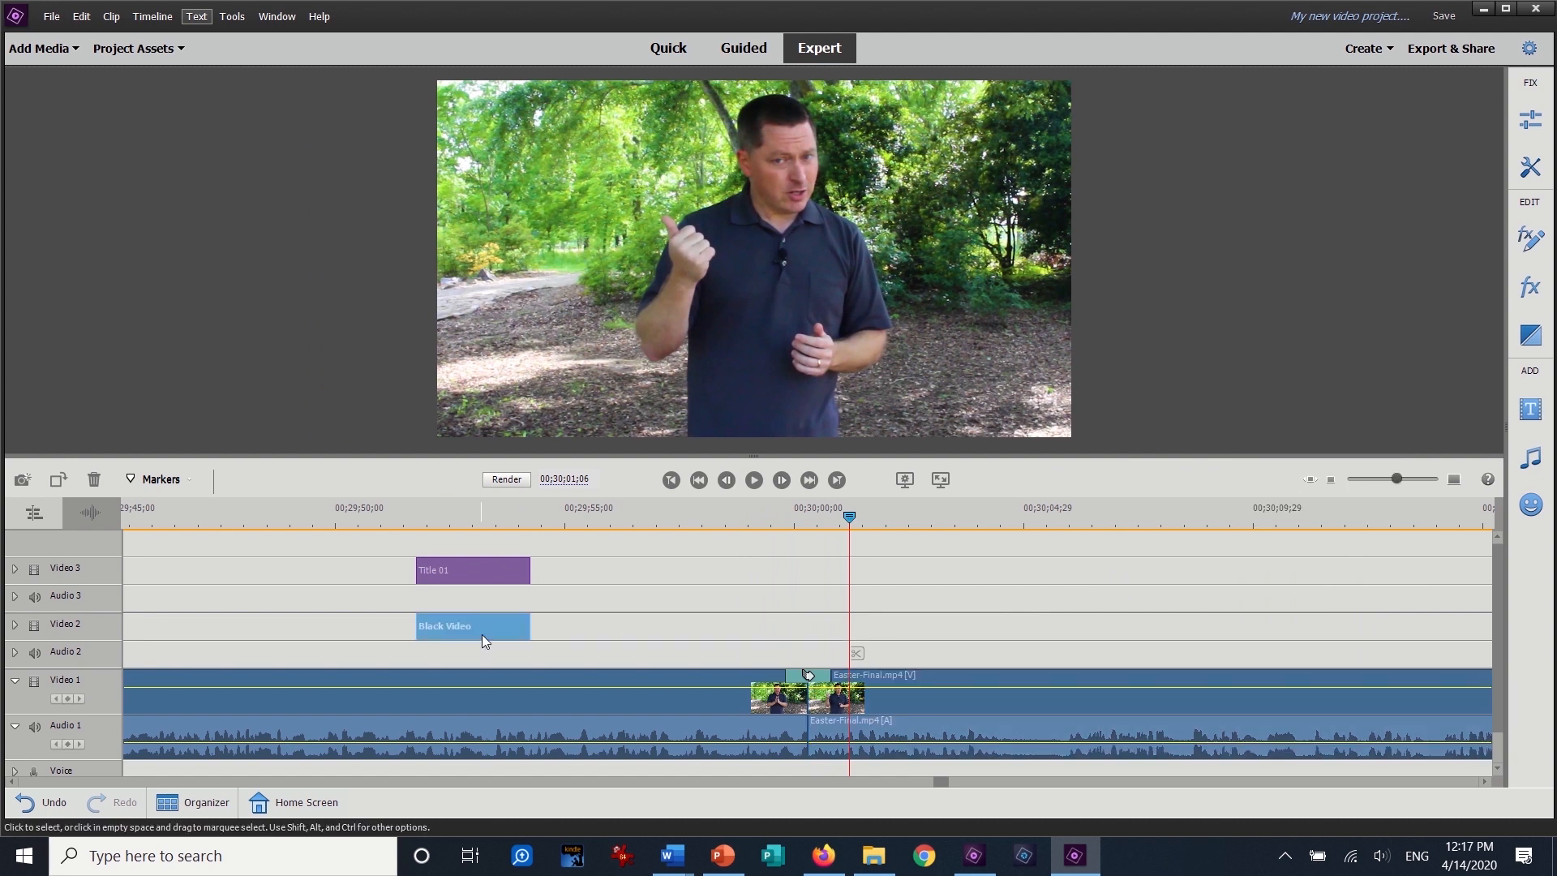
pyautogui.click(496, 569)
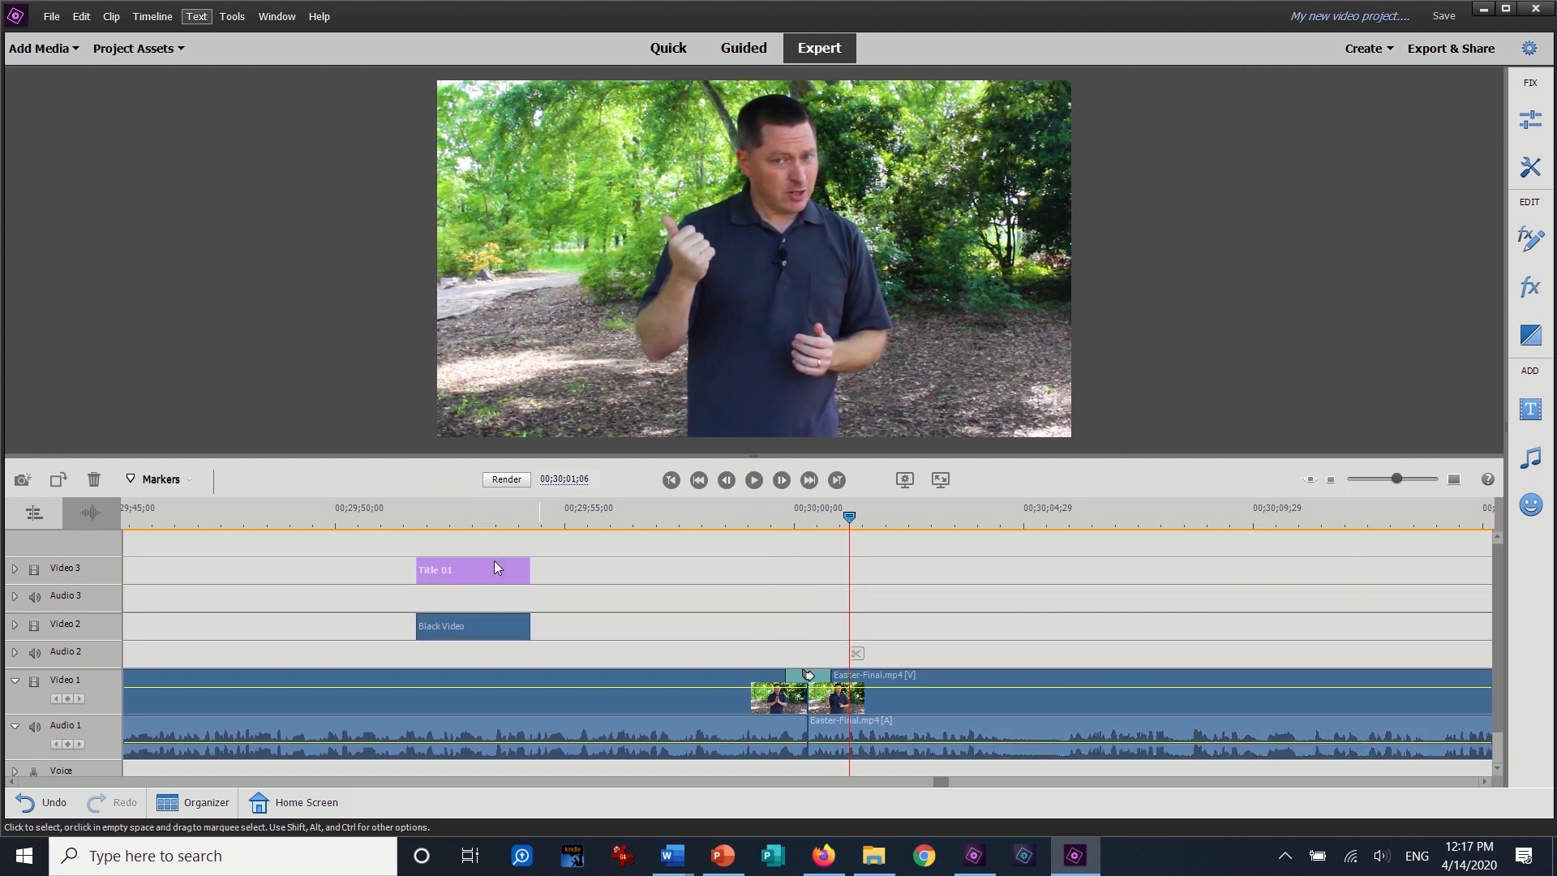
pyautogui.click(394, 523)
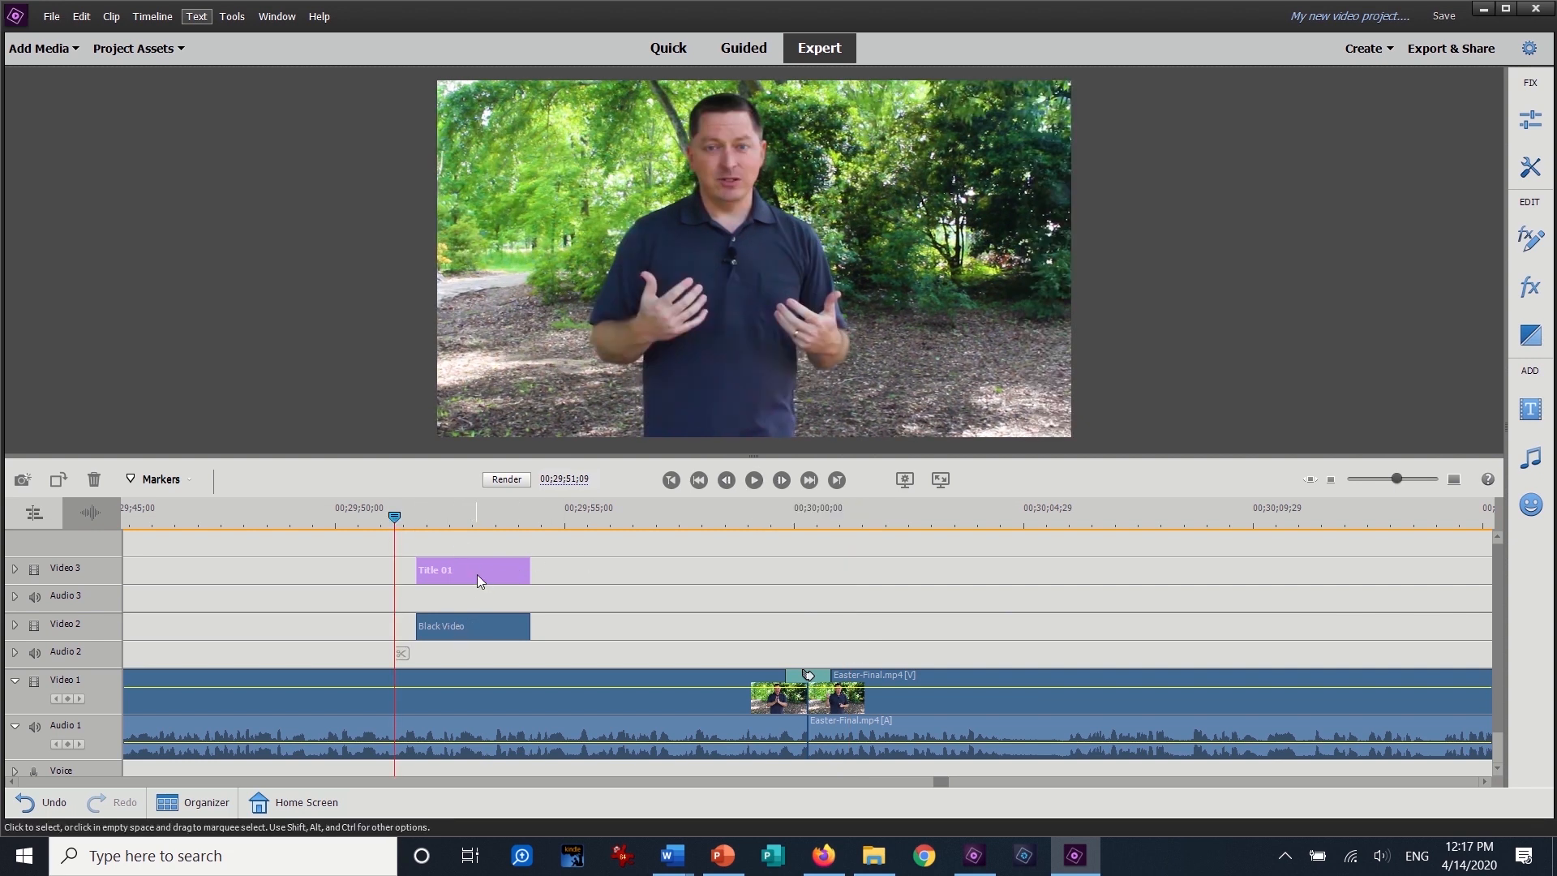
pyautogui.click(756, 485)
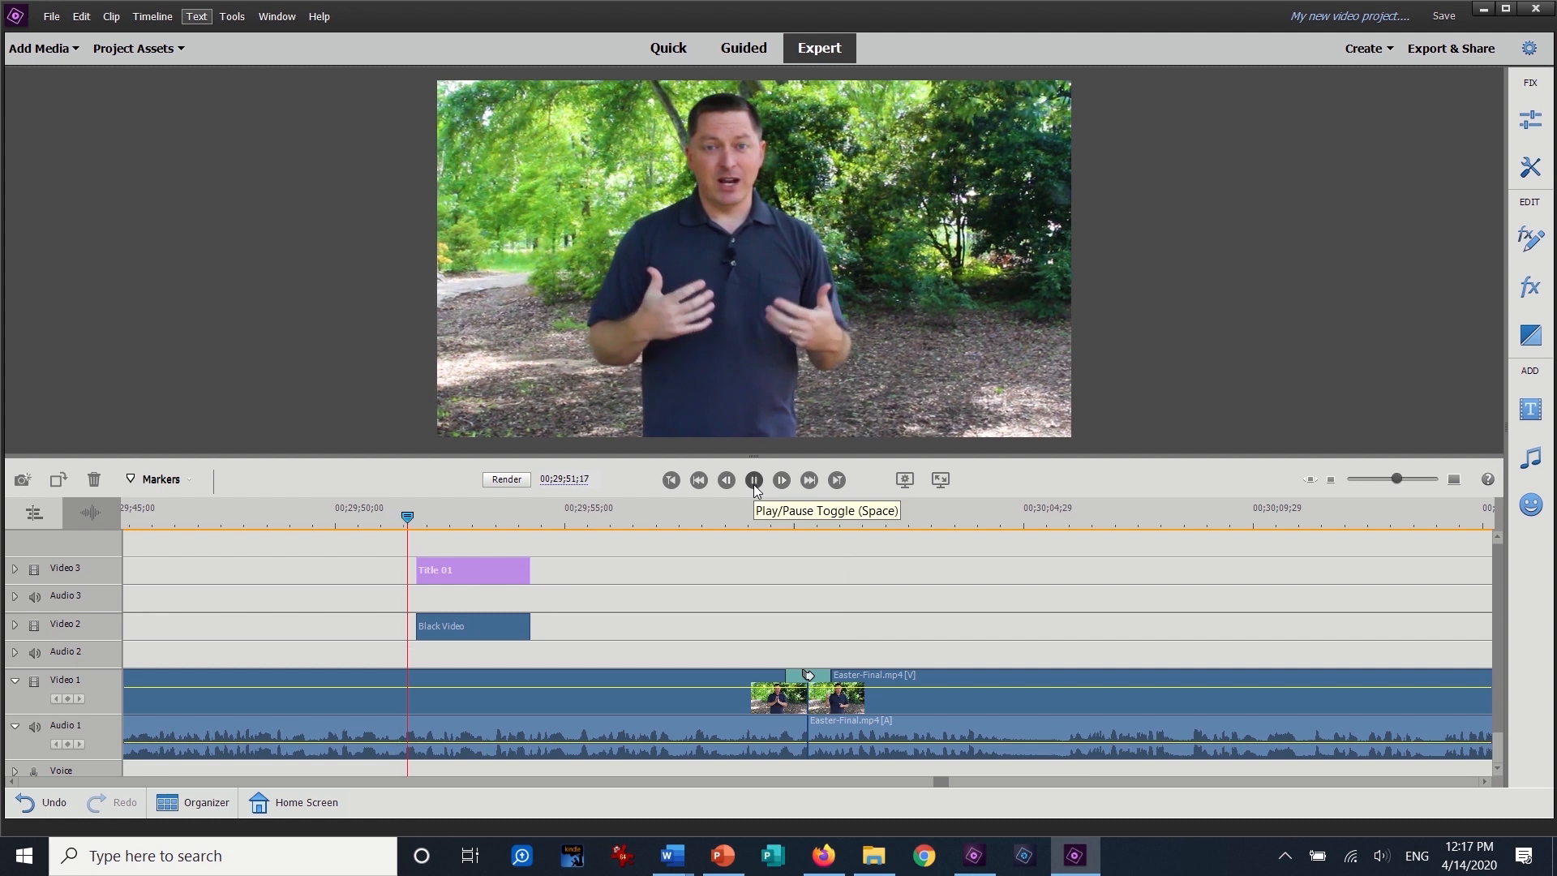
pyautogui.click(753, 485)
# Step: Swap the overlays so Black Video is on Video 3 and Title 01 on Video 2 around 00;29;55, and play through them
pyautogui.moveTo(498, 571); pyautogui.dragTo(592, 634)
pyautogui.moveTo(490, 628); pyautogui.dragTo(629, 571)
pyautogui.click(525, 525)
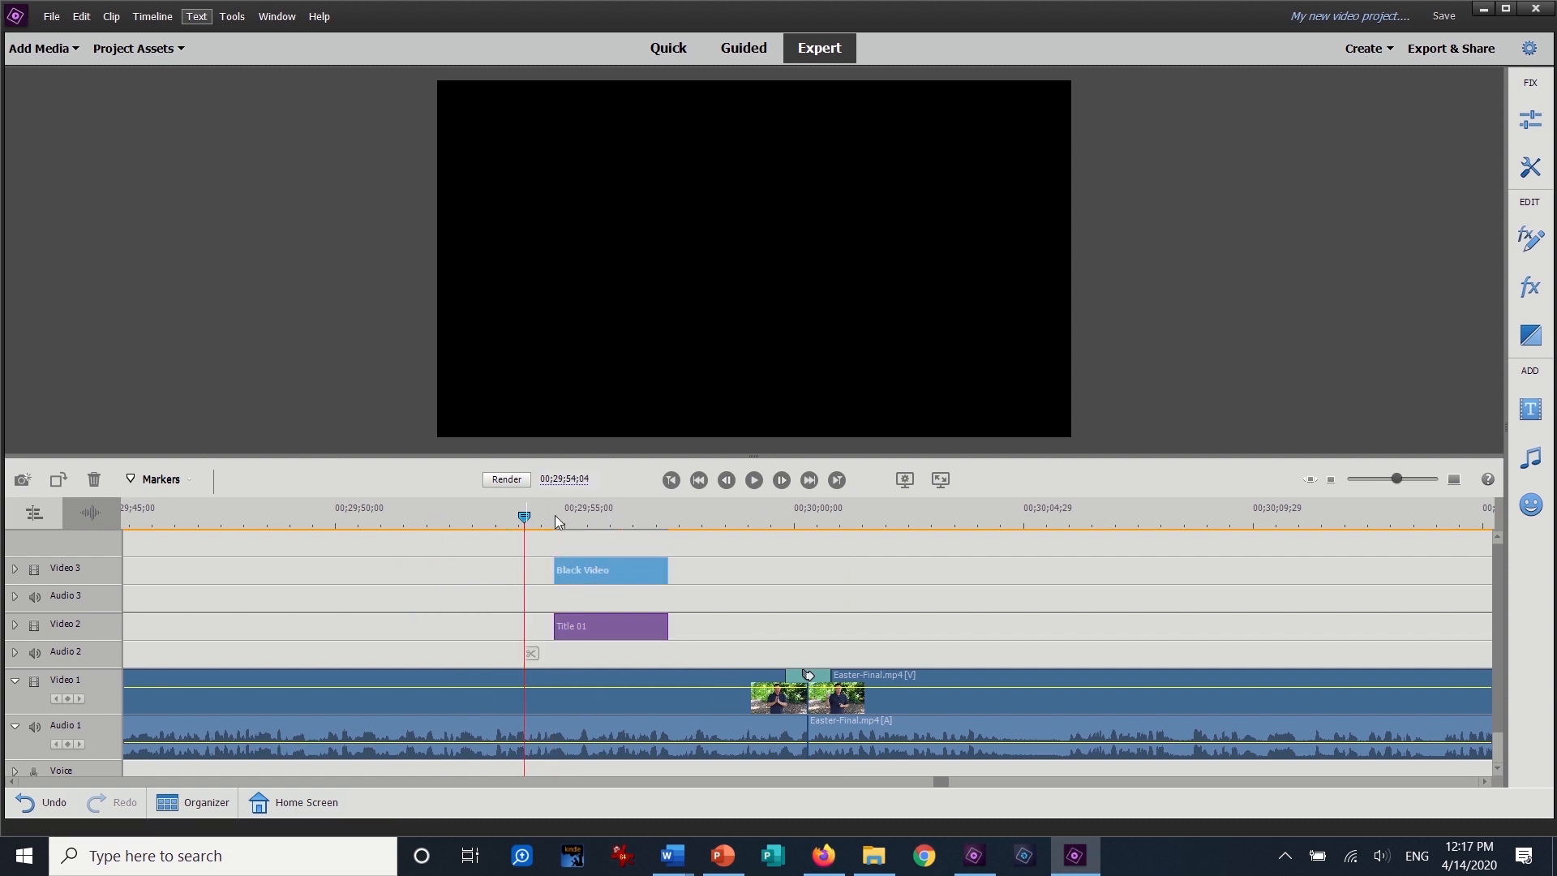
pyautogui.click(755, 482)
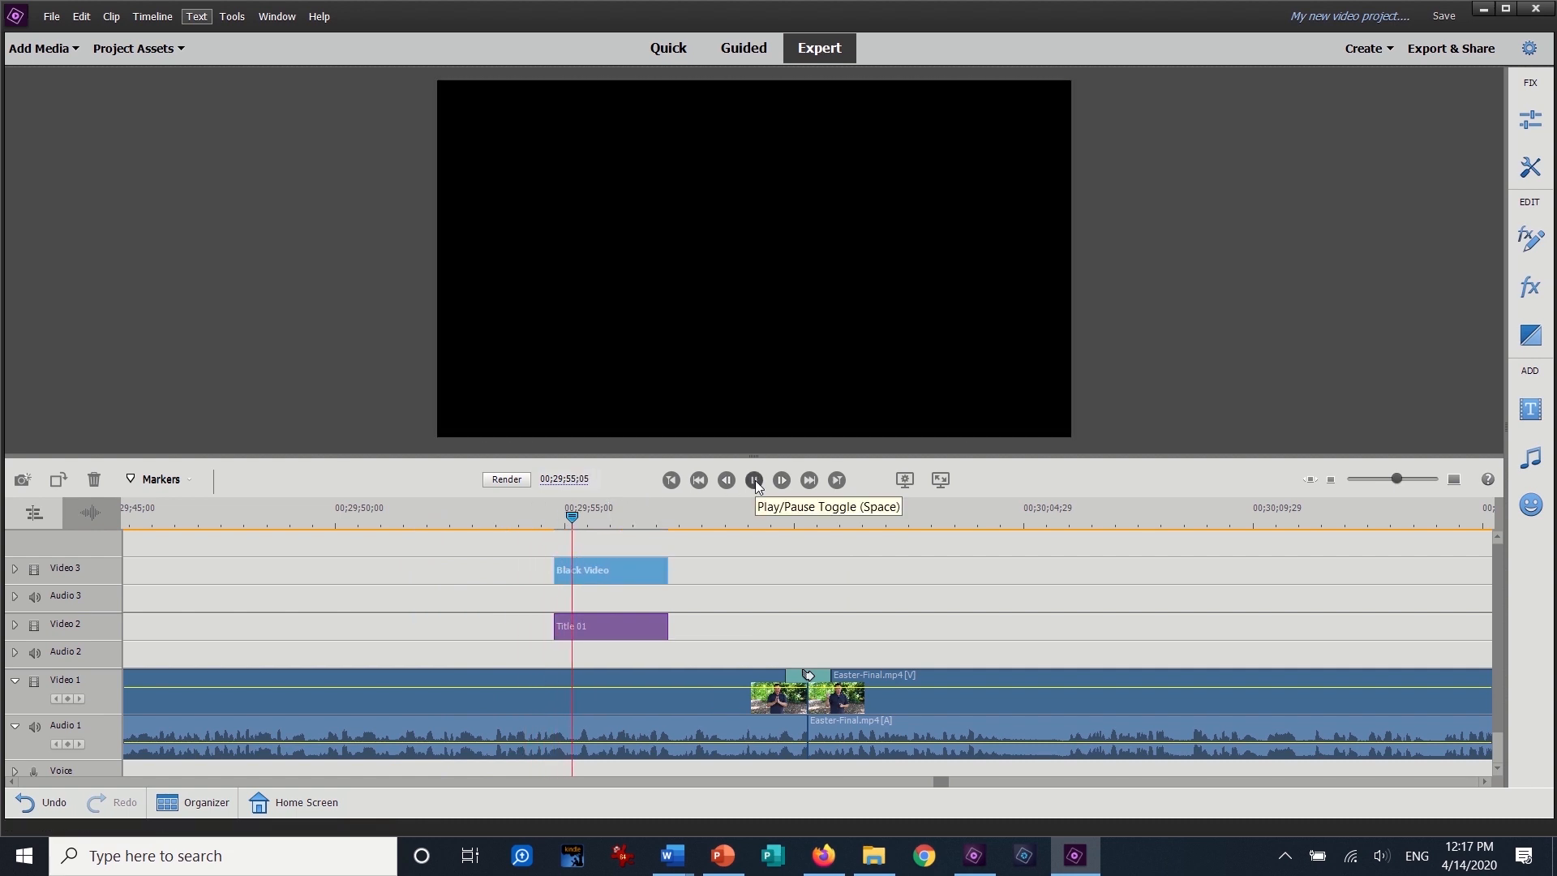
pyautogui.click(755, 482)
# Step: Restore Title 01 to Video 3 and Black Video to Video 2, starting at 00;29;51;22
pyautogui.click(619, 577)
pyautogui.moveTo(626, 571); pyautogui.dragTo(485, 592)
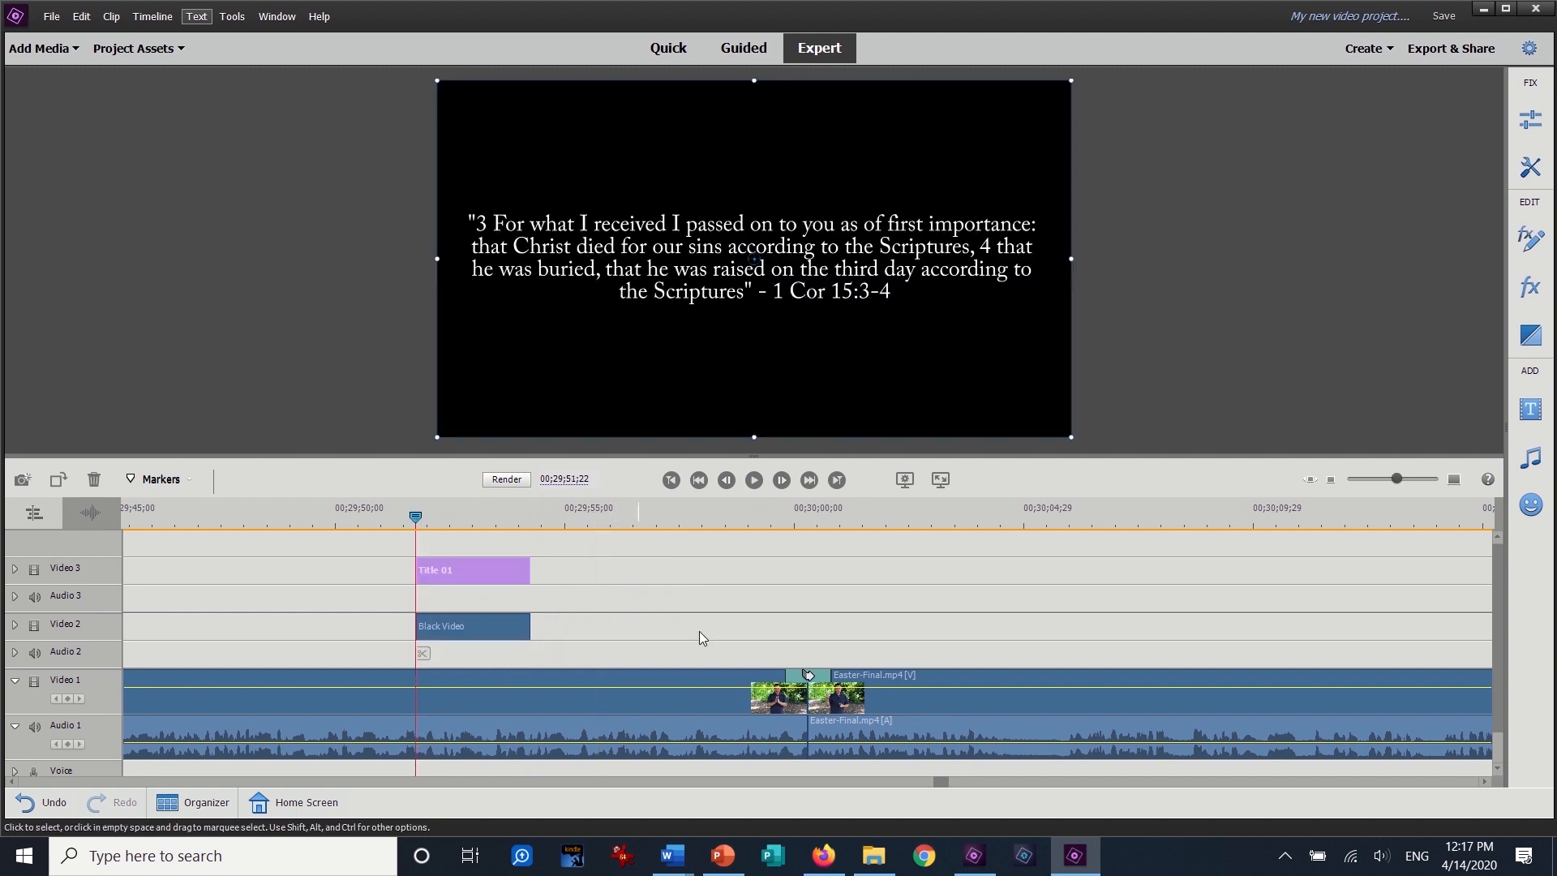
# Step: Split the Easter-Final.mp4 clip on Video 1 at 00;26;53;10
pyautogui.moveTo(944, 780); pyautogui.dragTo(1069, 780)
pyautogui.click(44, 49)
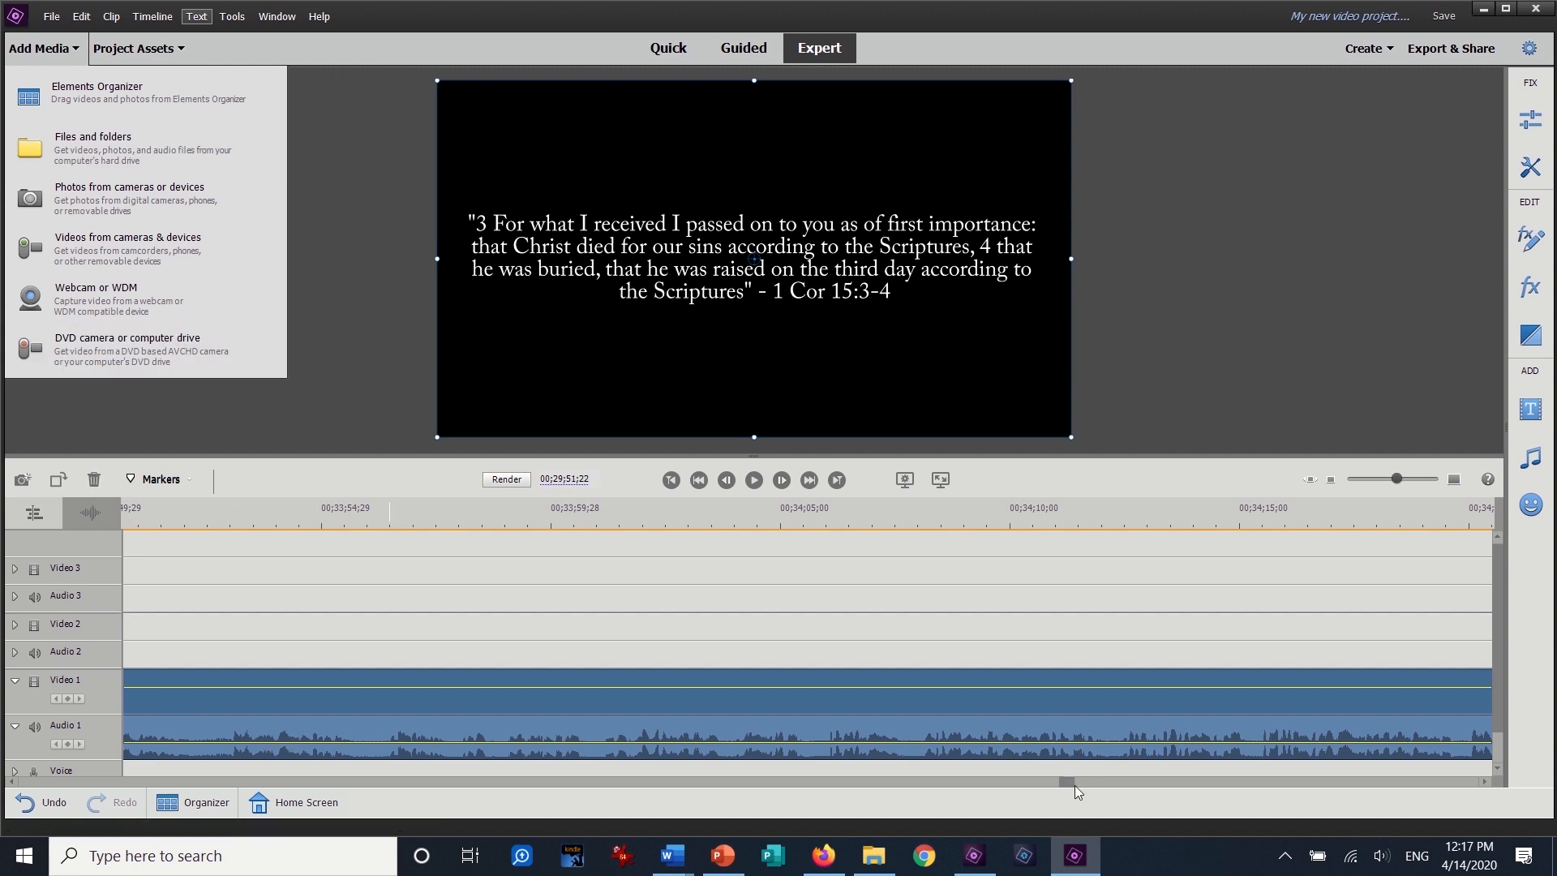
pyautogui.moveTo(1068, 782); pyautogui.dragTo(346, 802)
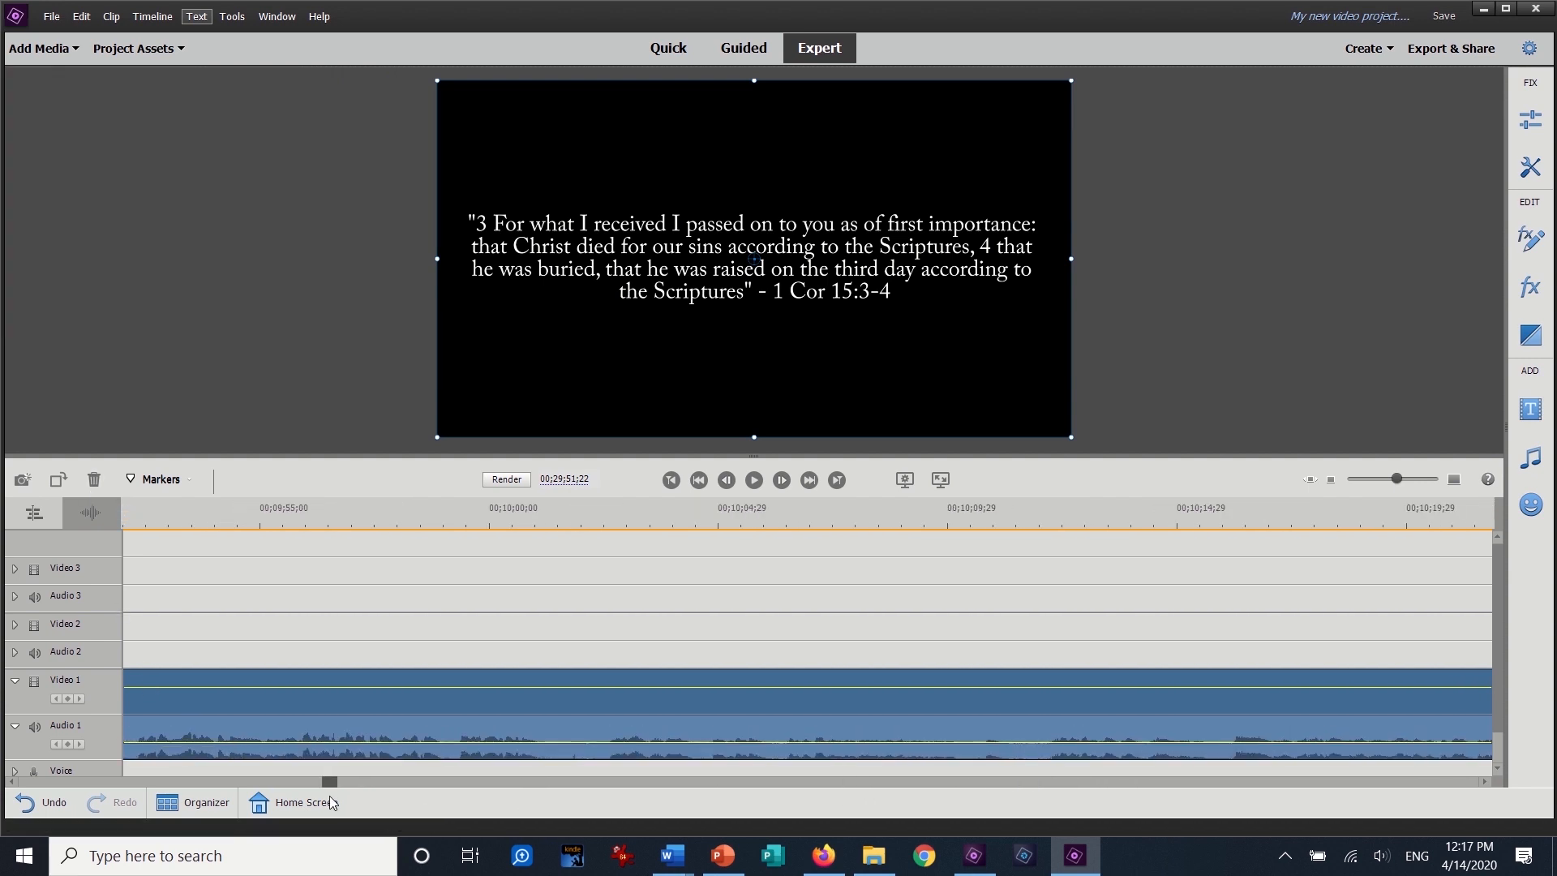
pyautogui.click(379, 517)
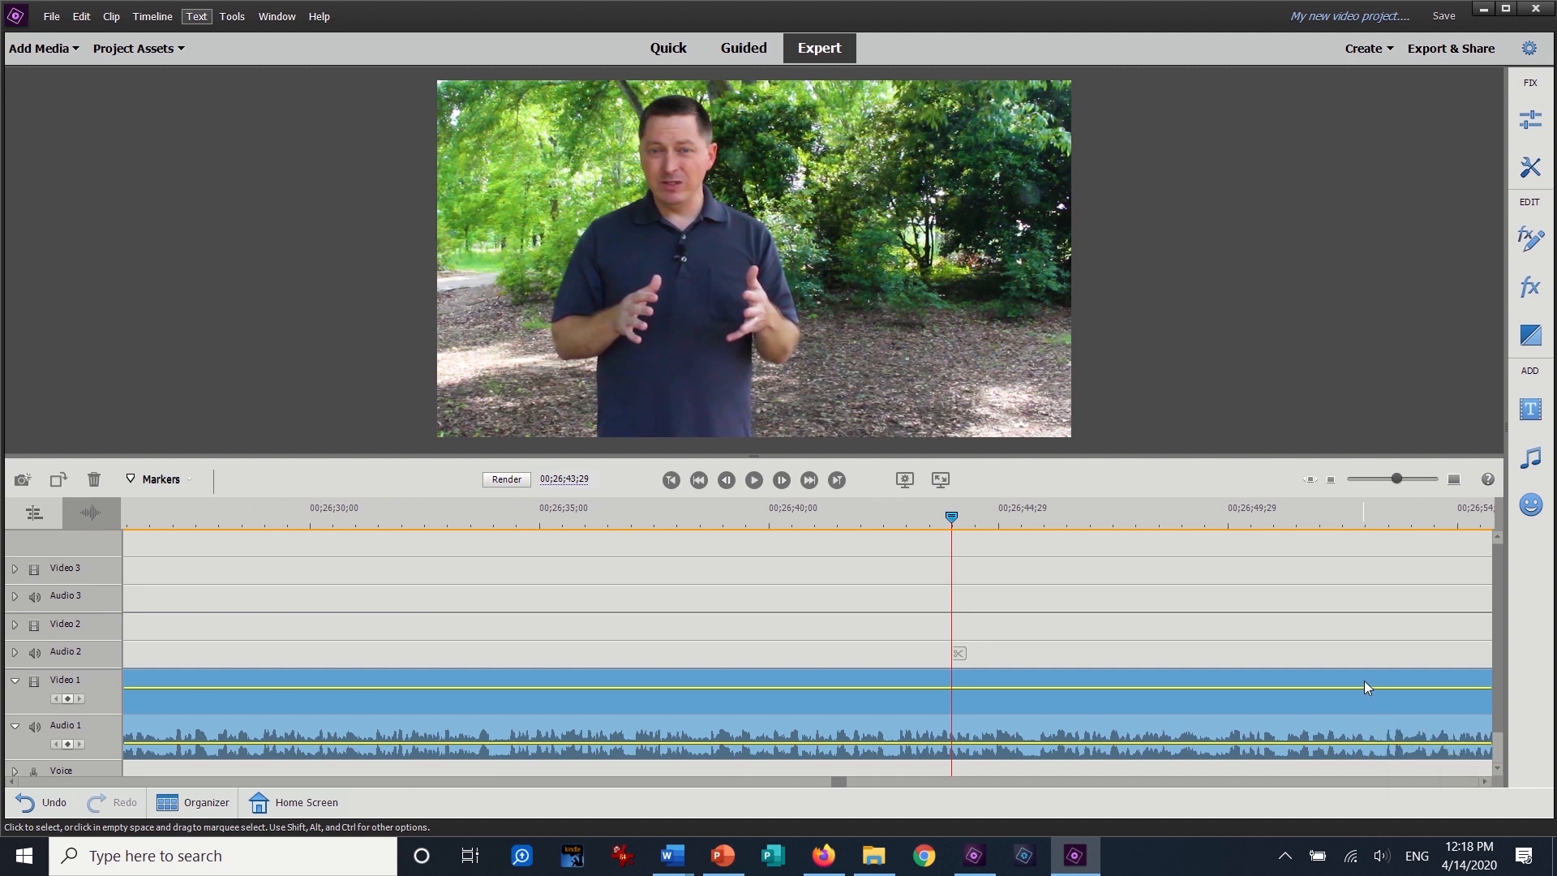
pyautogui.click(1381, 514)
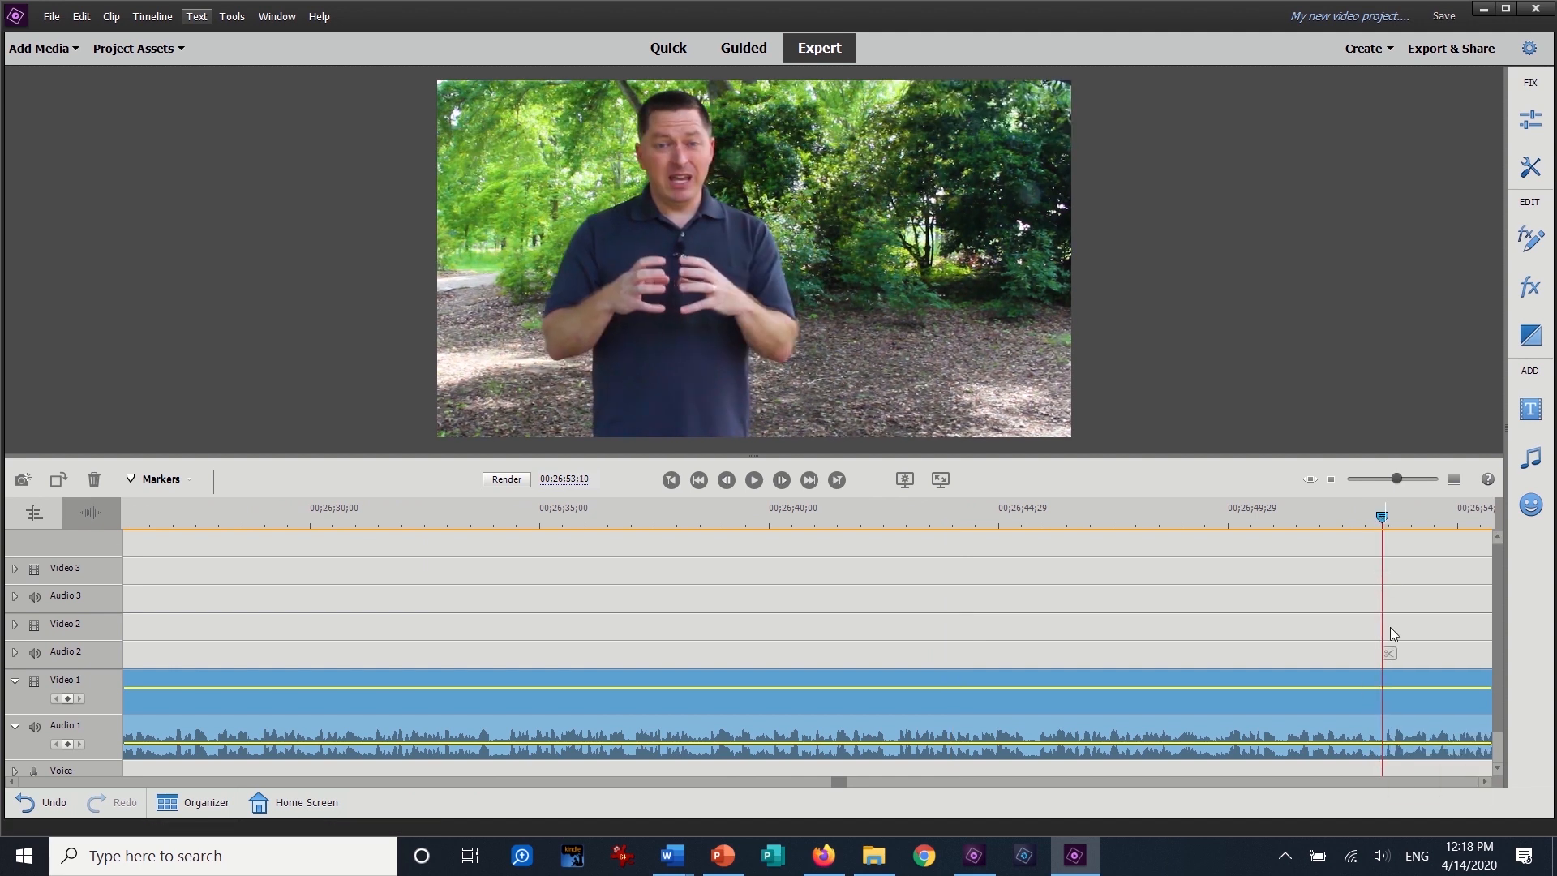
pyautogui.click(1388, 653)
# Step: Advance frame by frame to 00;26;53;18 and split Easter-Final.mp4 again to isolate a short piece
pyautogui.press('Right')
pyautogui.press('Right')
pyautogui.press('Right')
pyautogui.press('Right')
pyautogui.press('Right')
pyautogui.press('Right')
pyautogui.press('Right')
pyautogui.press('Right')
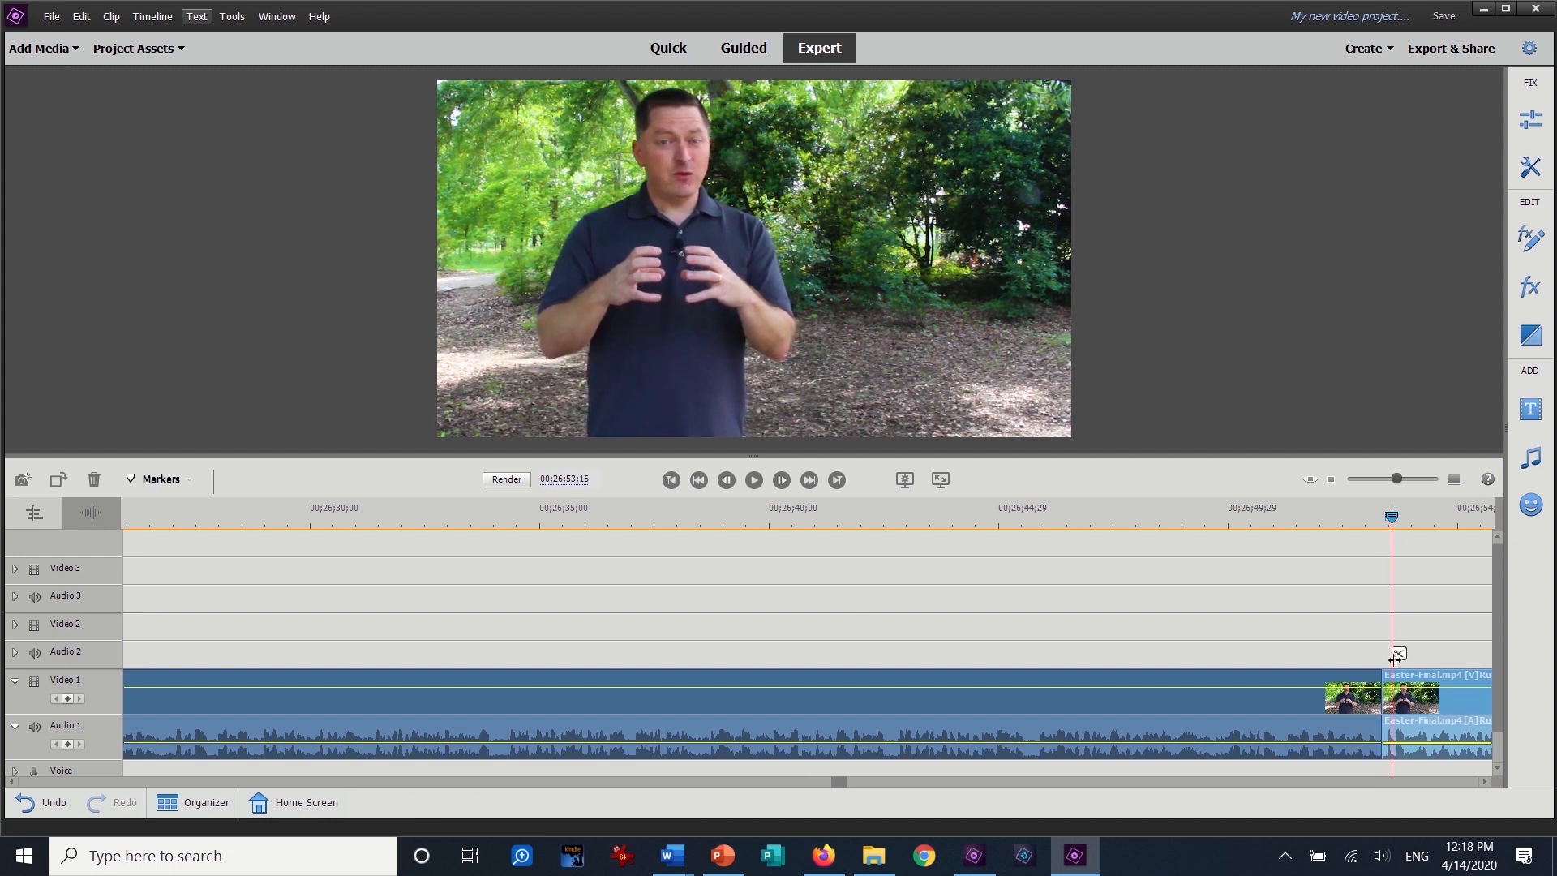
pyautogui.click(1401, 653)
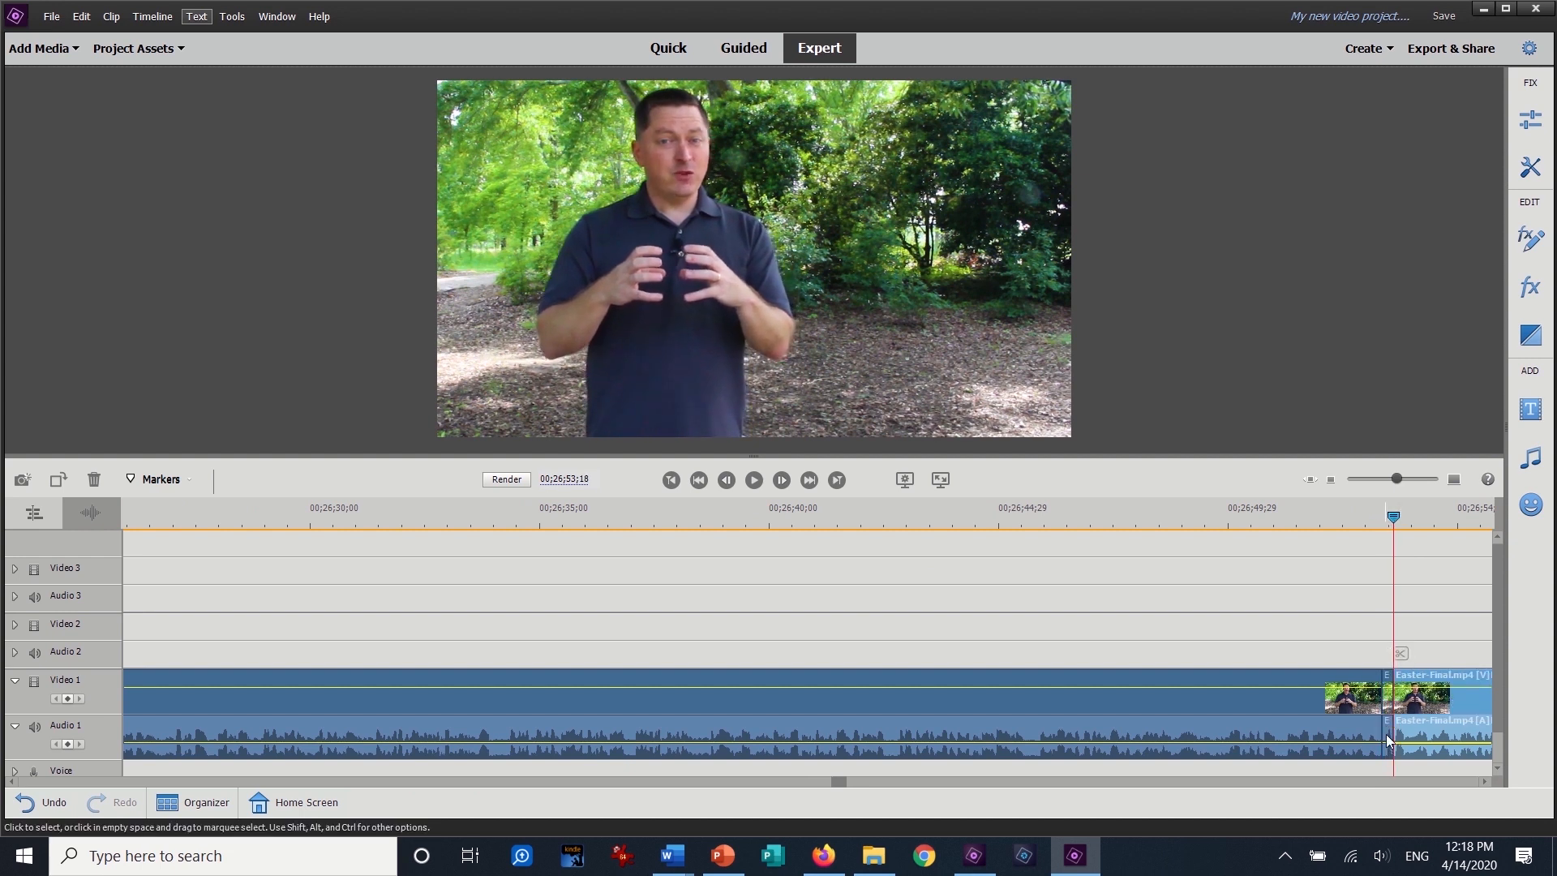
# Step: Select the short piece between the two cuts and play across it from 00;26;52;29
pyautogui.click(1385, 740)
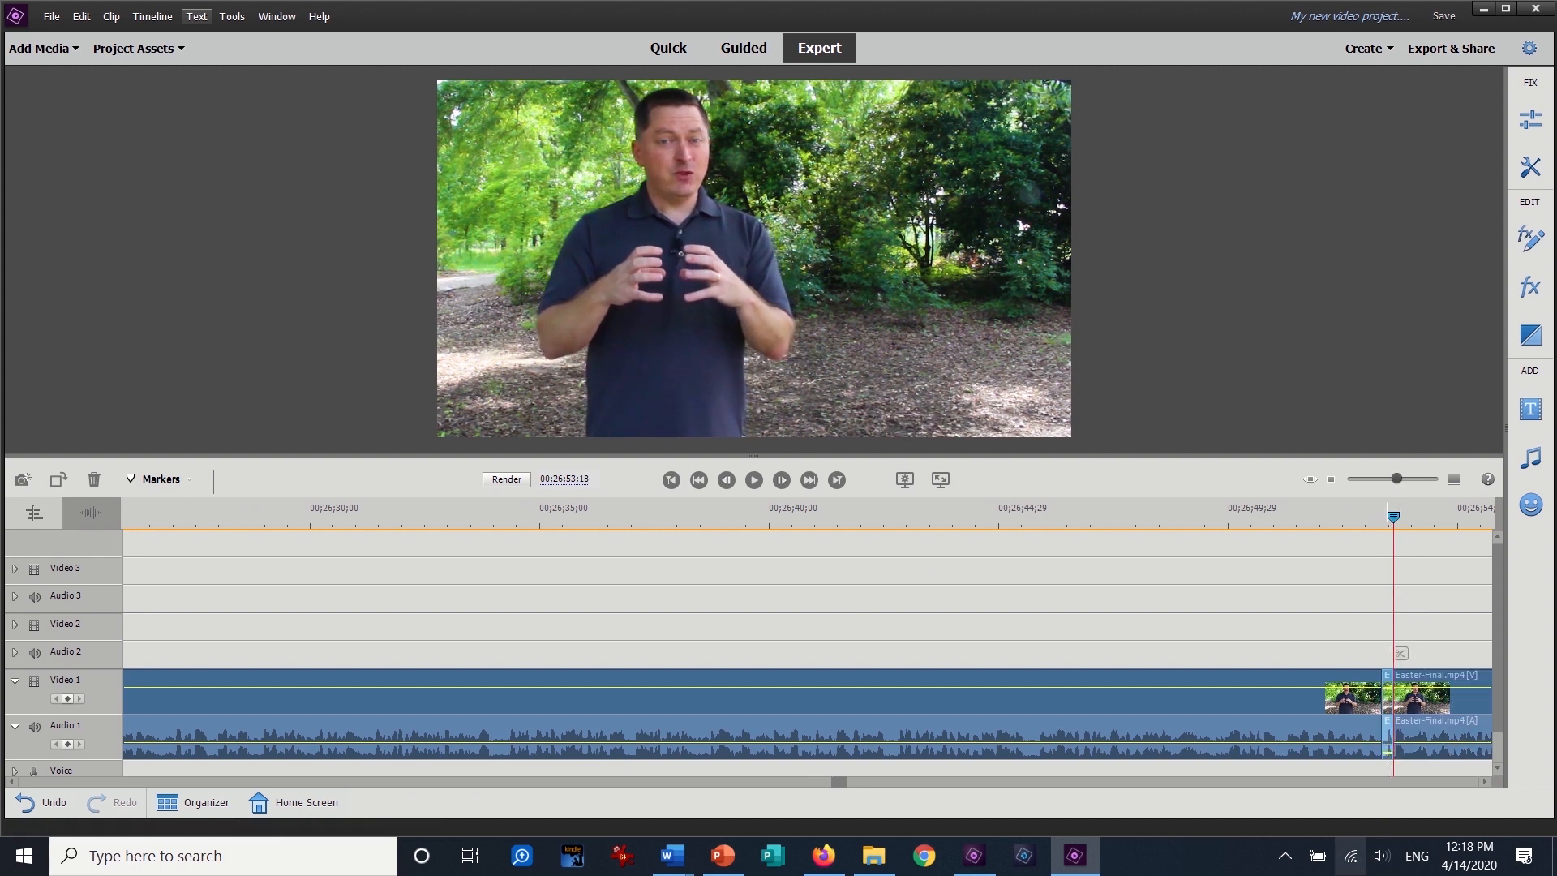
pyautogui.click(1366, 531)
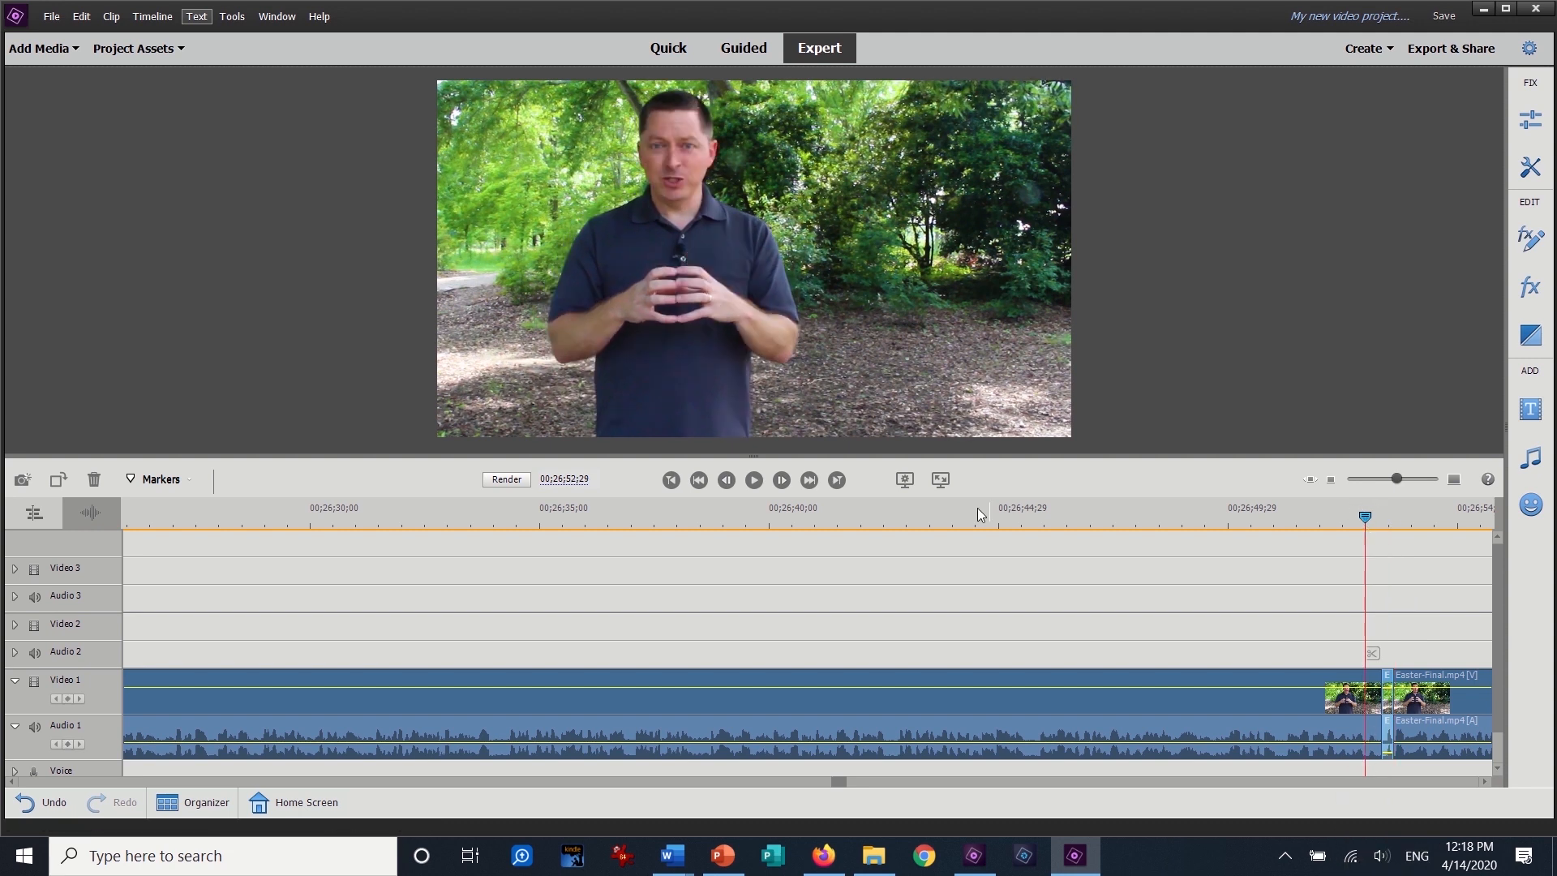
pyautogui.click(753, 481)
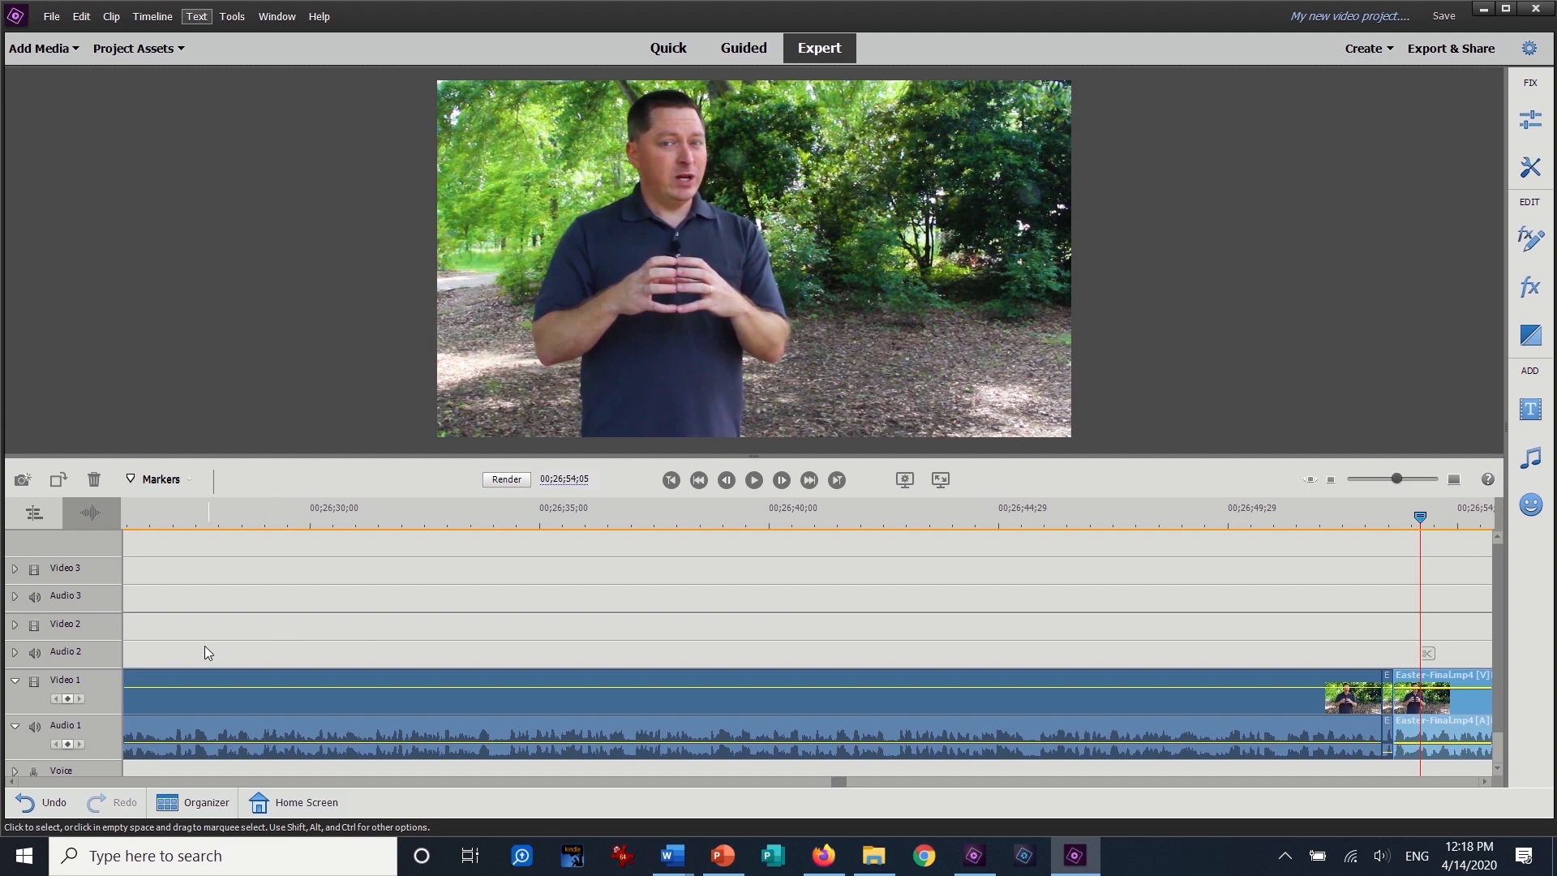
# Step: Expand the Audio 2 track, then examine the New Text options and the New Item choices in the project assets, including Black Video
pyautogui.click(14, 652)
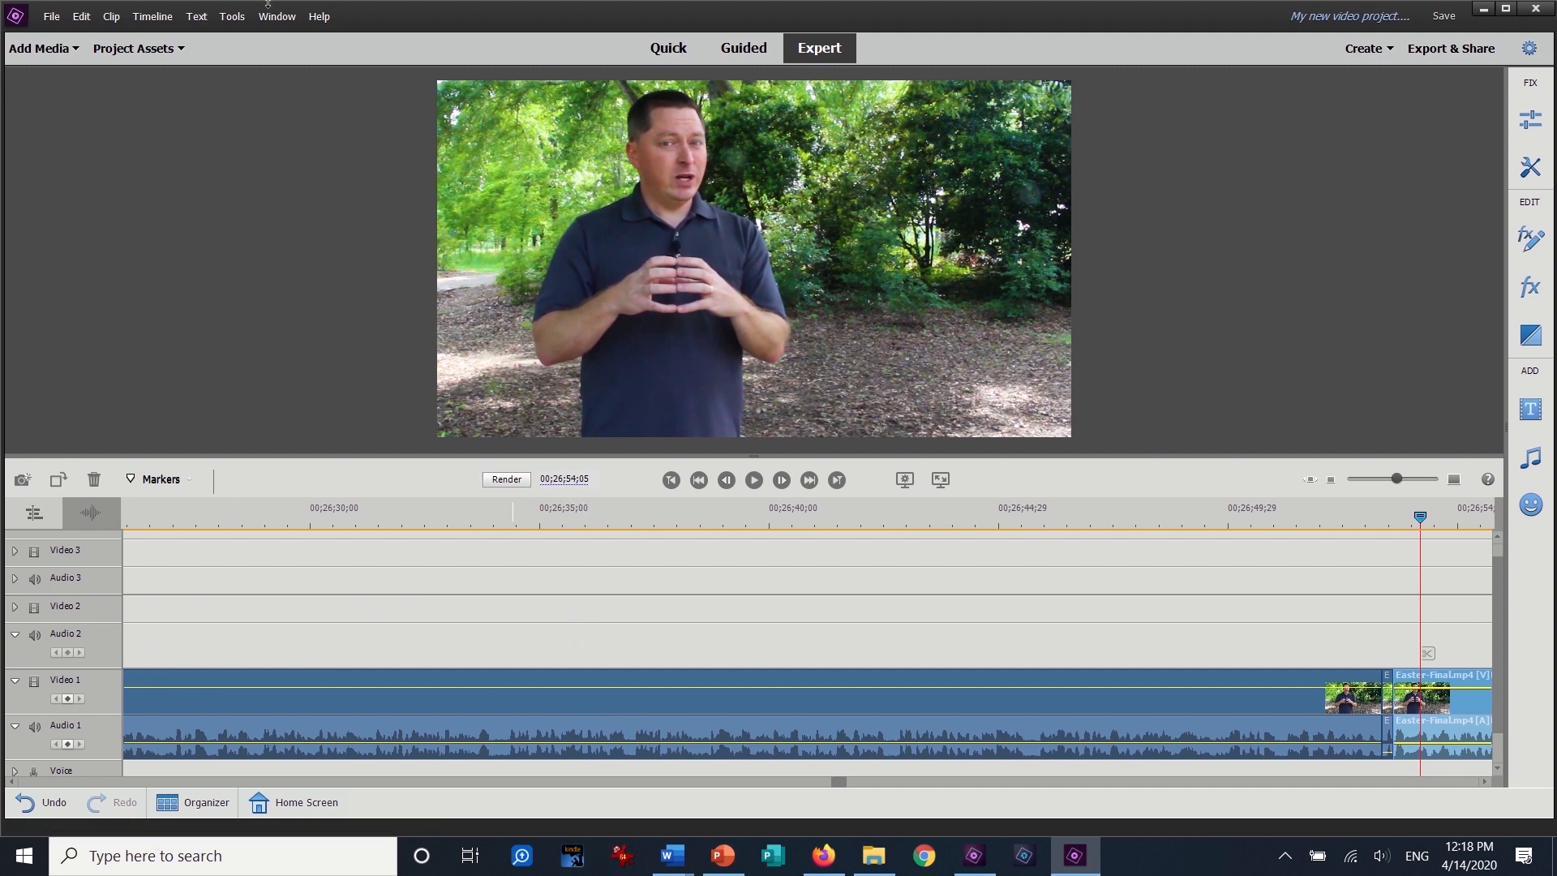
pyautogui.click(196, 16)
pyautogui.moveTo(268, 38)
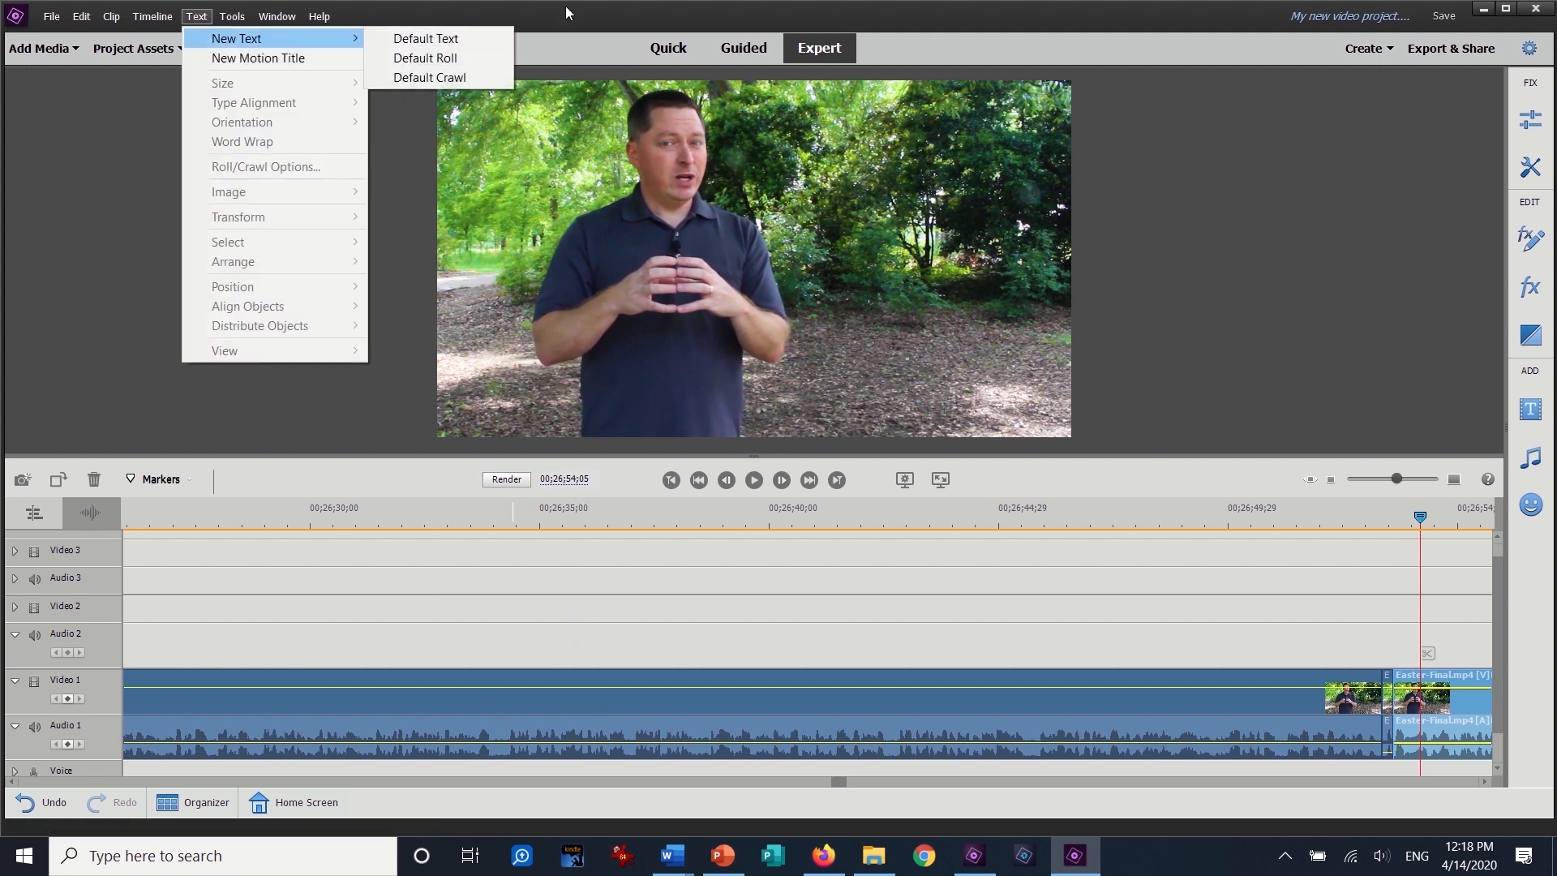
pyautogui.press('Escape')
pyautogui.click(137, 48)
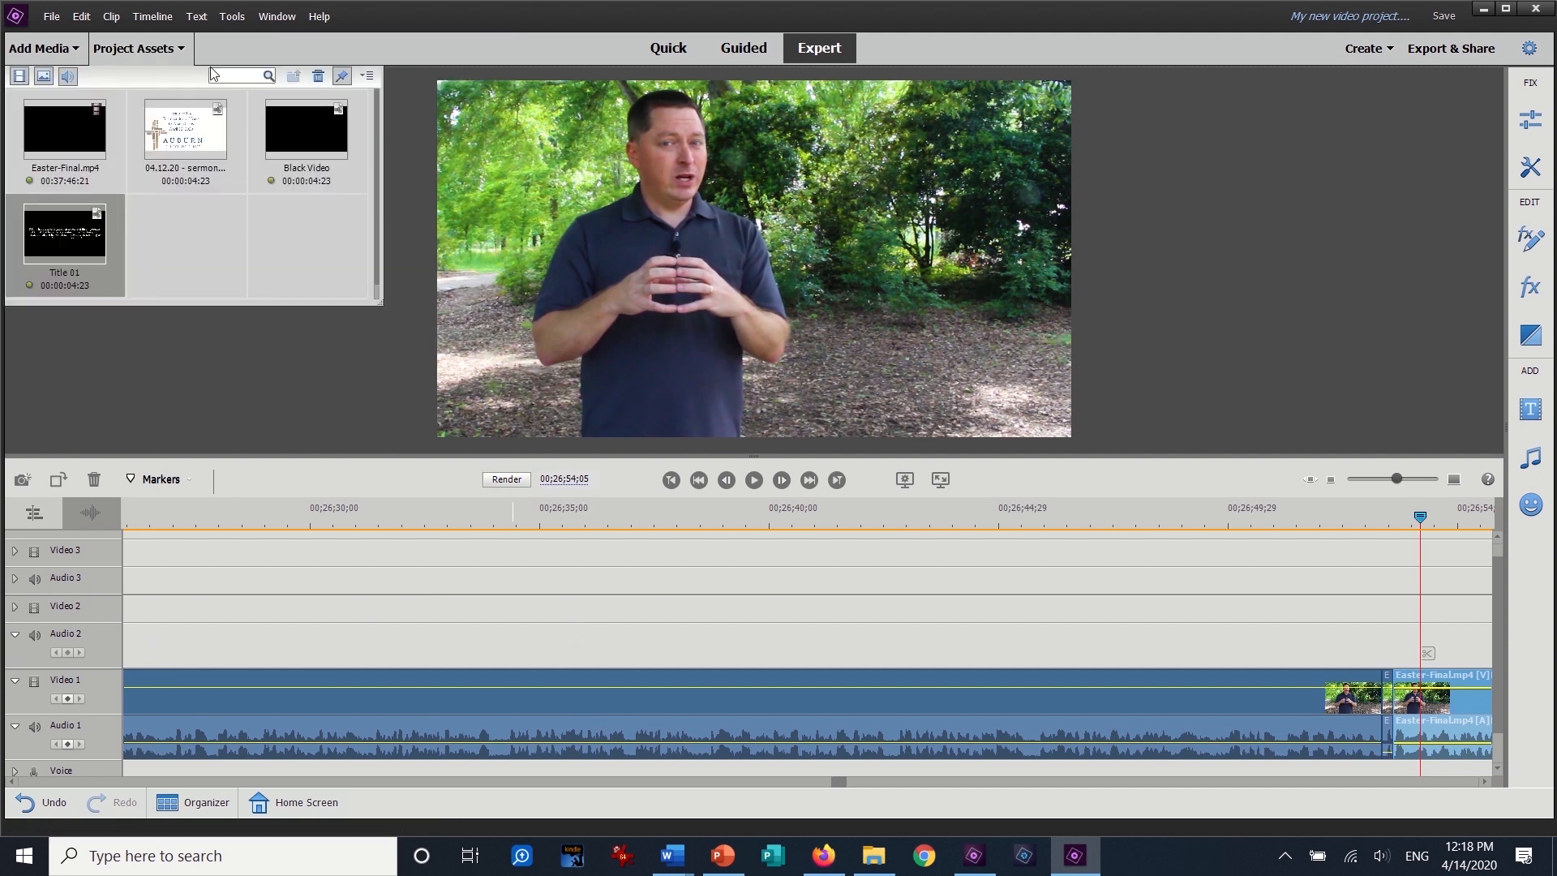
pyautogui.click(367, 76)
pyautogui.moveTo(402, 157)
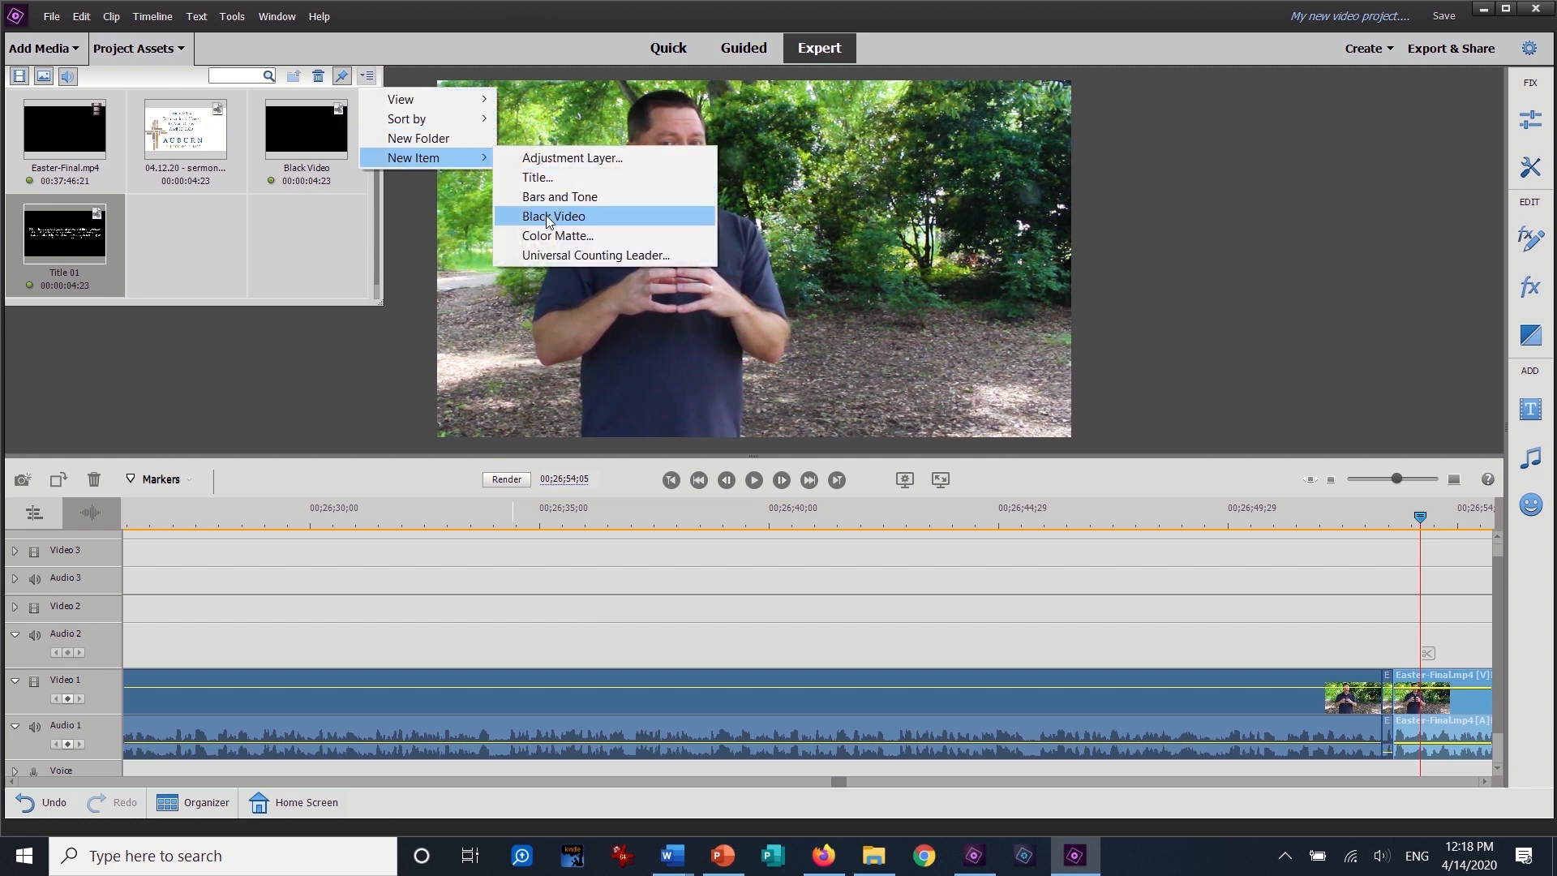
# Step: Delete the short Easter-Final.mp4 piece between the cuts at 00;26;53;10 and 00;26;53;18
pyautogui.click(1359, 485)
pyautogui.moveTo(1360, 479); pyautogui.dragTo(1428, 479)
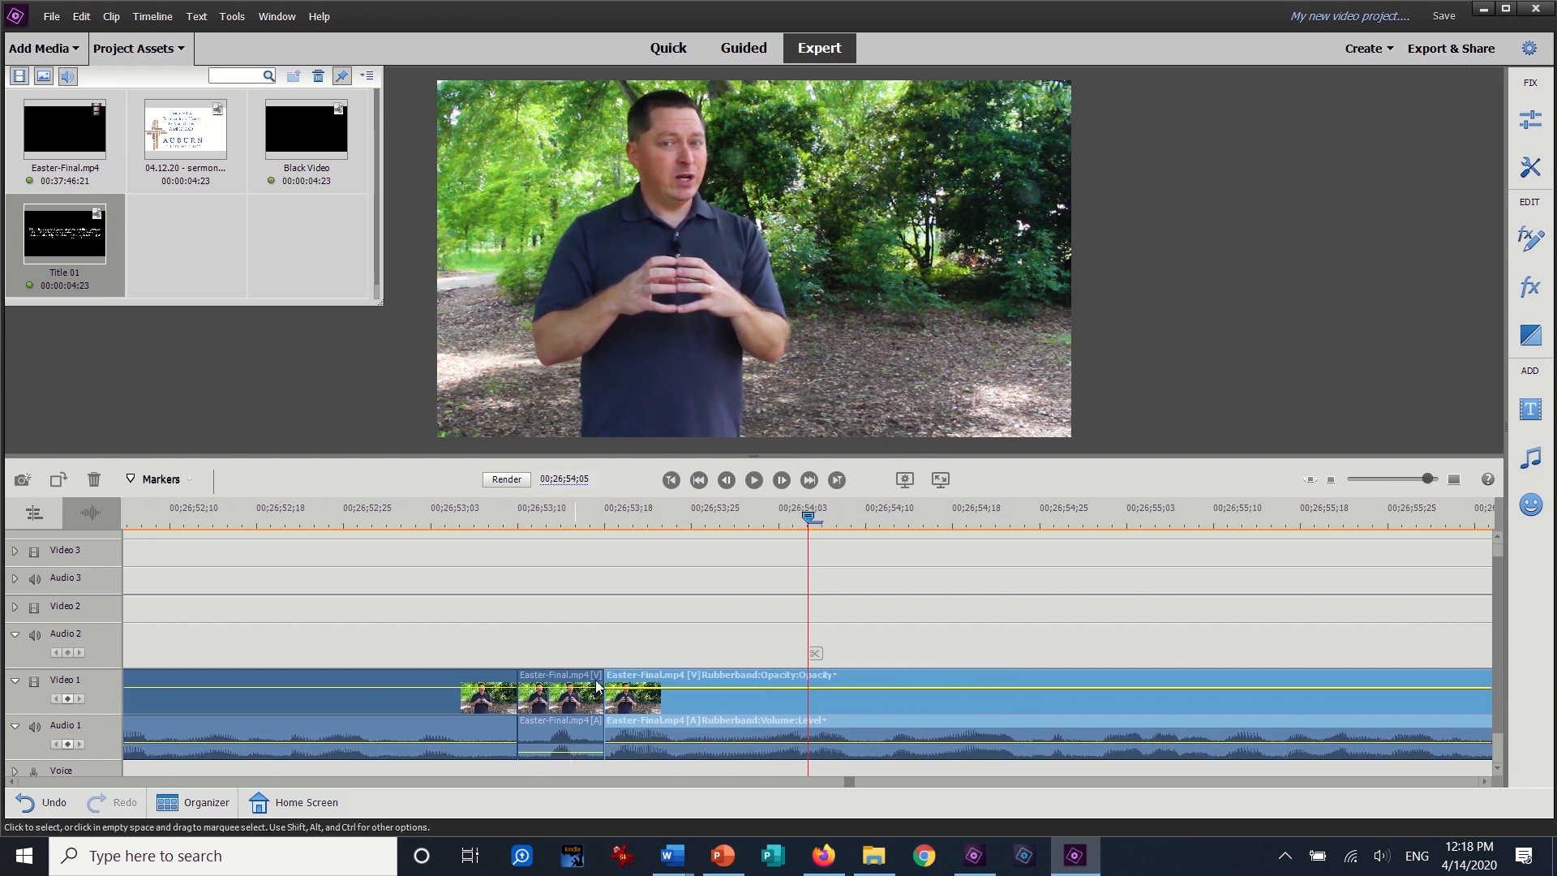
pyautogui.click(591, 742)
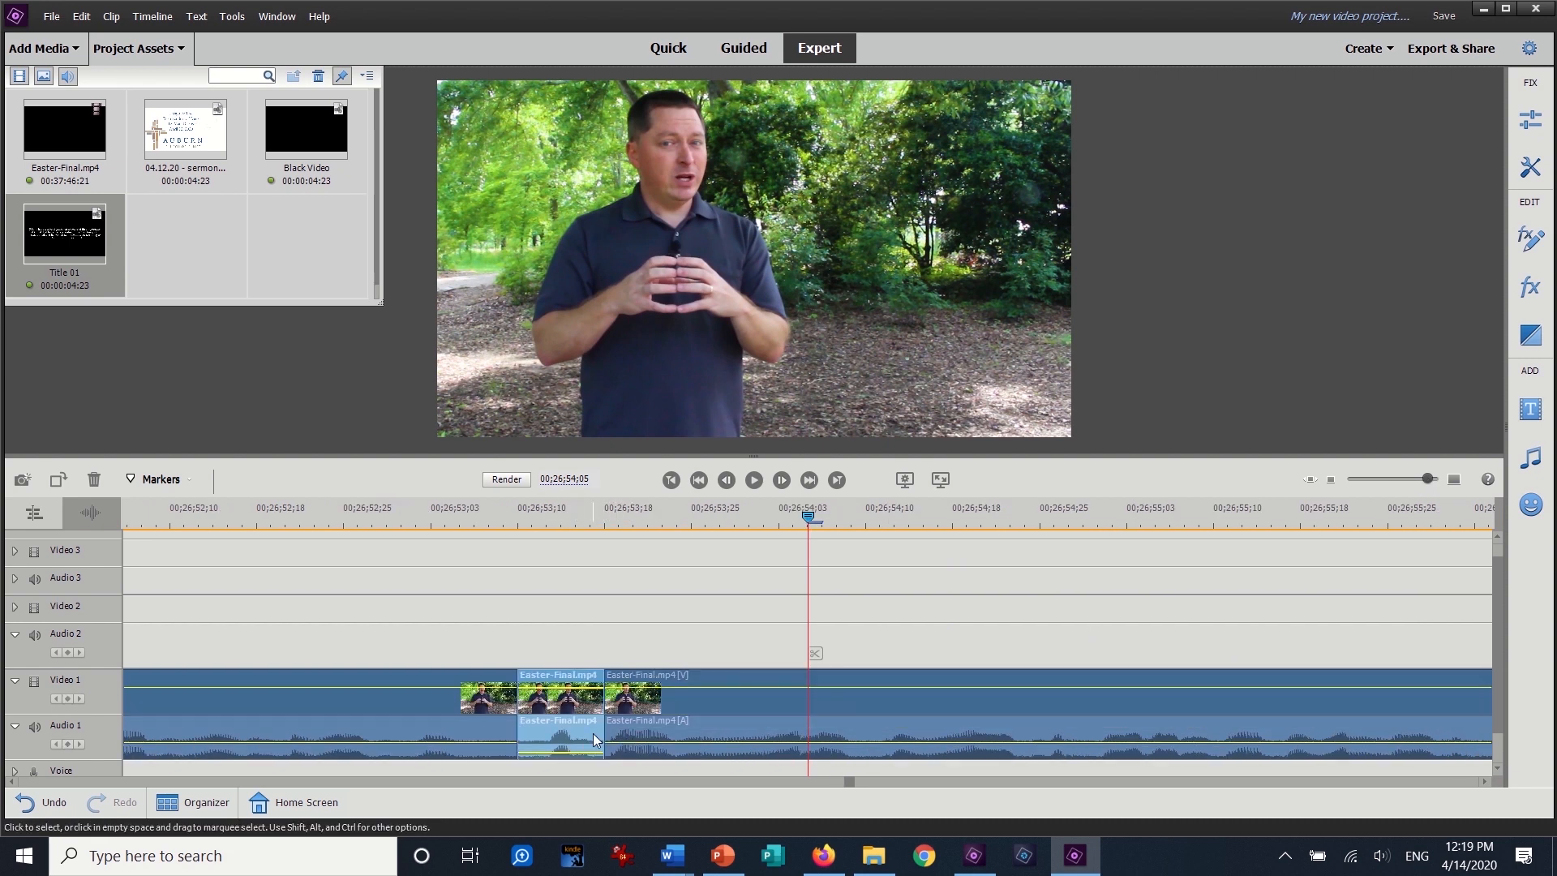
pyautogui.press('Delete')
# Step: Shift the later Easter-Final.mp4 part slightly further along the timeline to widen the gap, and play across it
pyautogui.moveTo(663, 715); pyautogui.dragTo(721, 699)
pyautogui.click(470, 508)
pyautogui.click(754, 480)
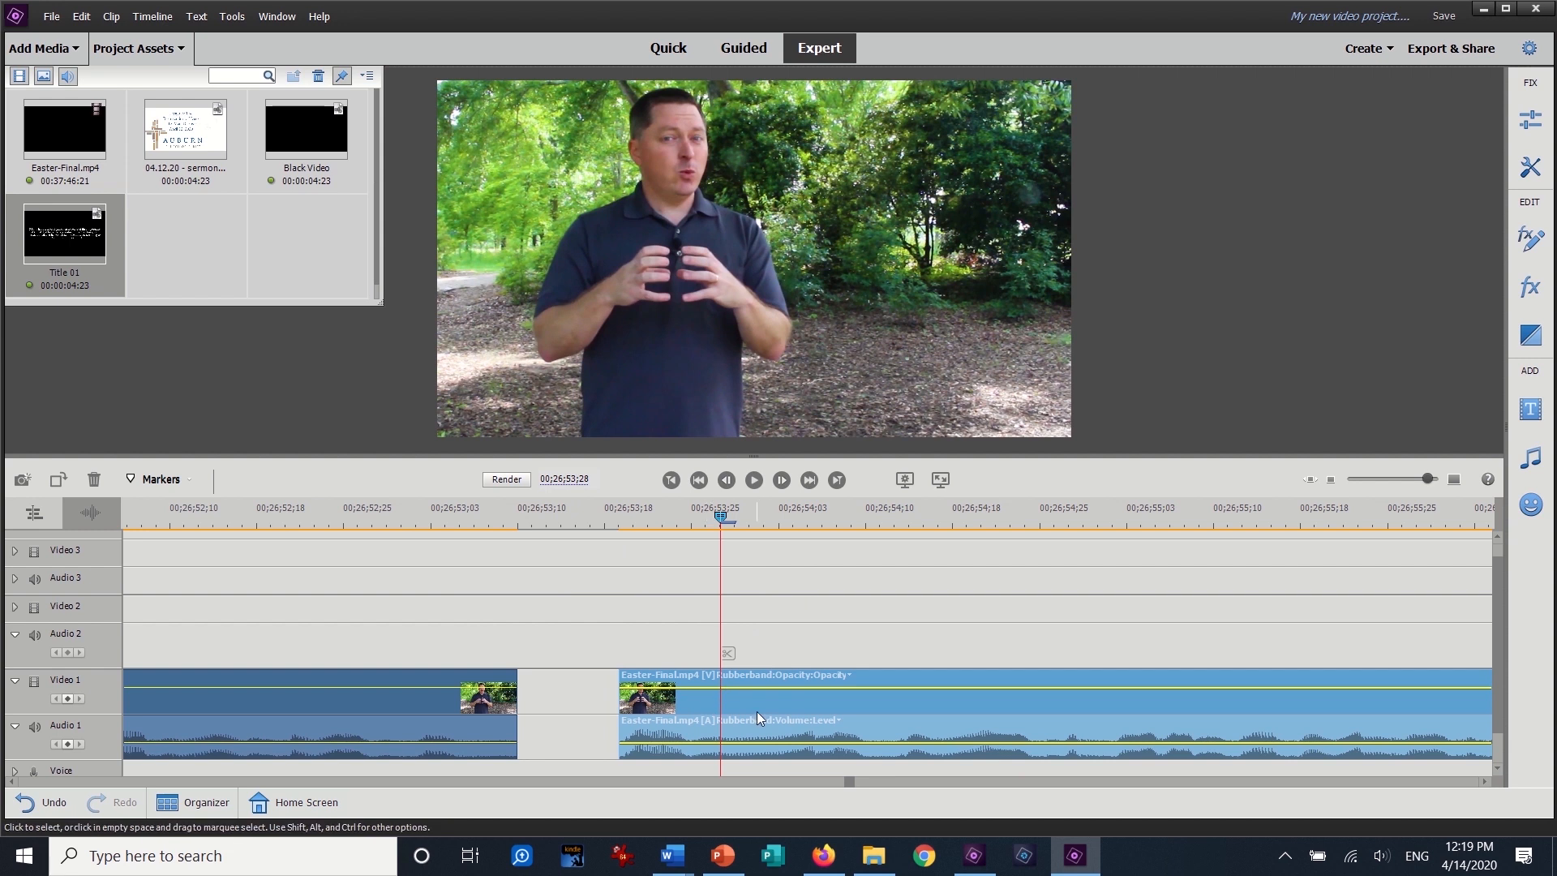
# Step: Move the later Easter-Final.mp4 part against the earlier one and group the two parts
pyautogui.moveTo(777, 711); pyautogui.dragTo(661, 714)
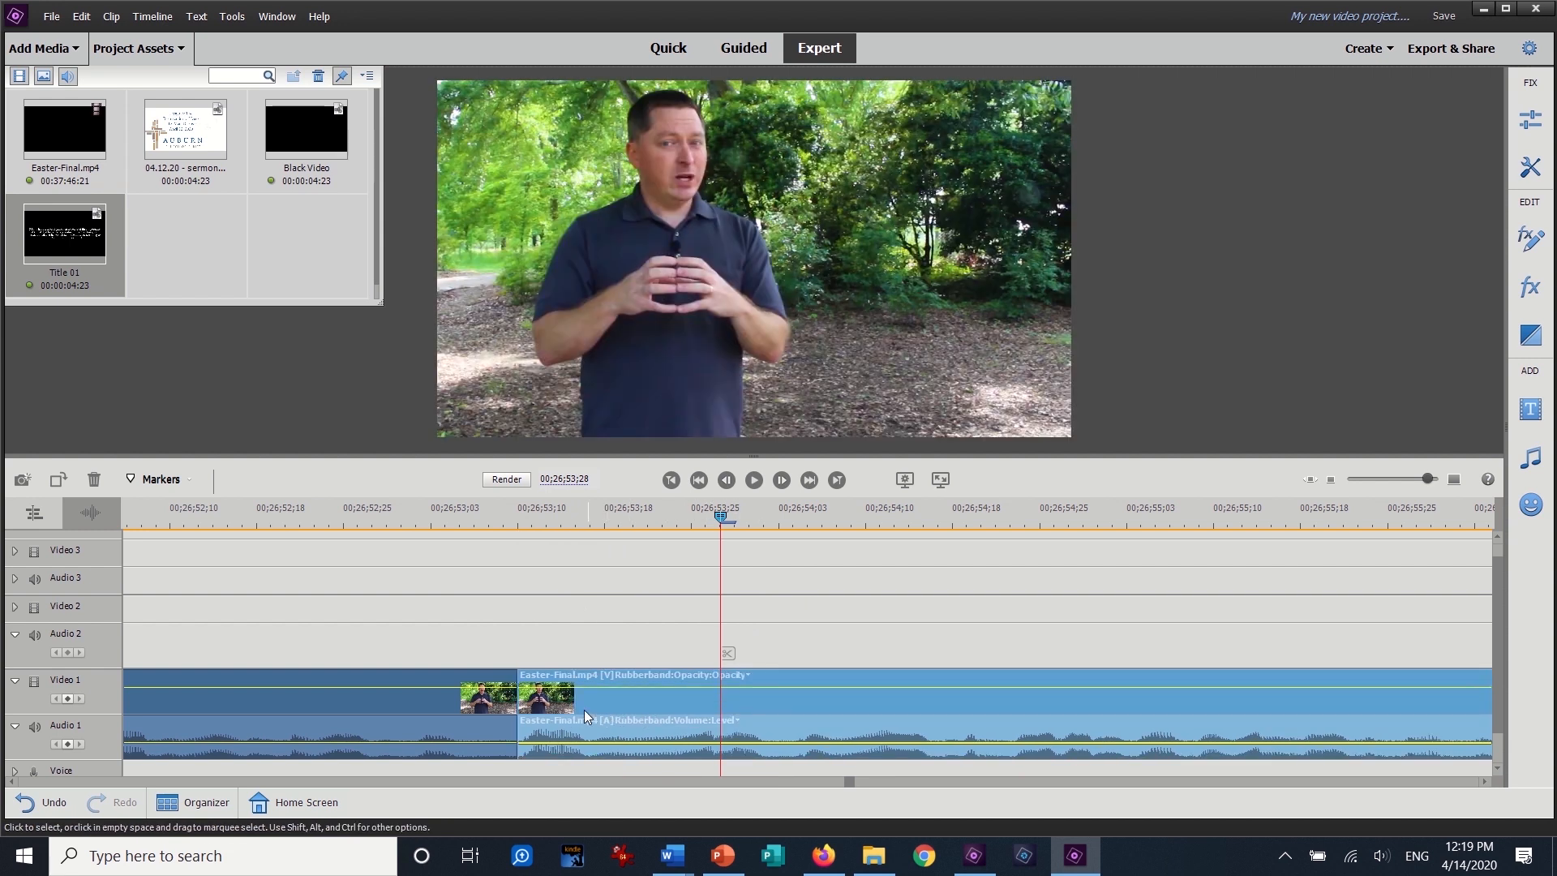
pyautogui.rightClick(447, 701)
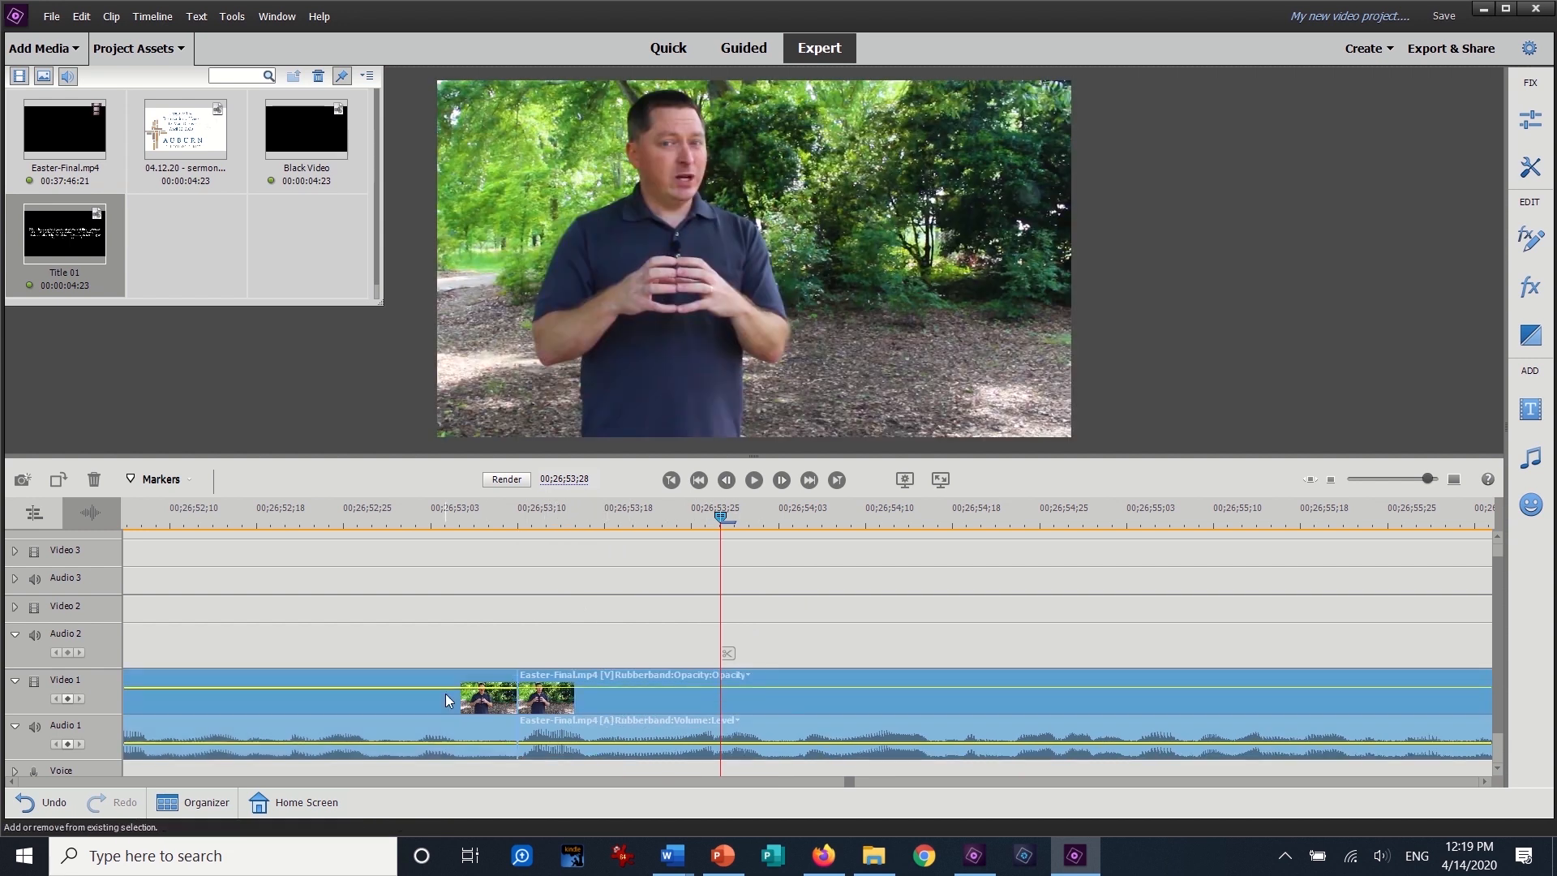
pyautogui.click(490, 472)
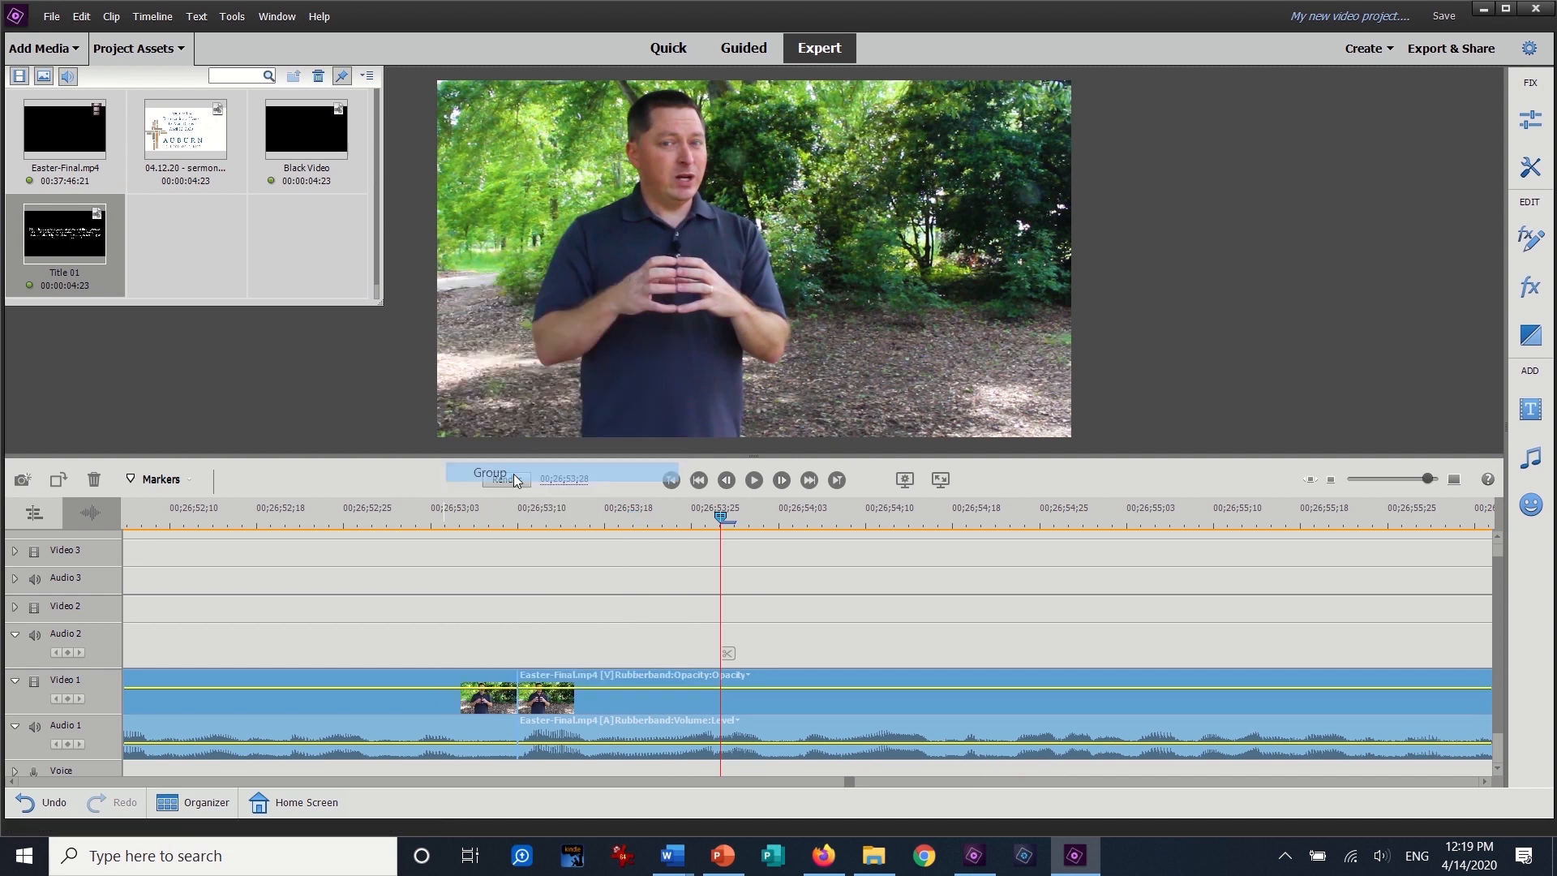
# Step: Undo the grouping and gap closing, then view the Time Stretch settings of the earlier Easter-Final.mp4 part and cancel them
pyautogui.rightClick(393, 702)
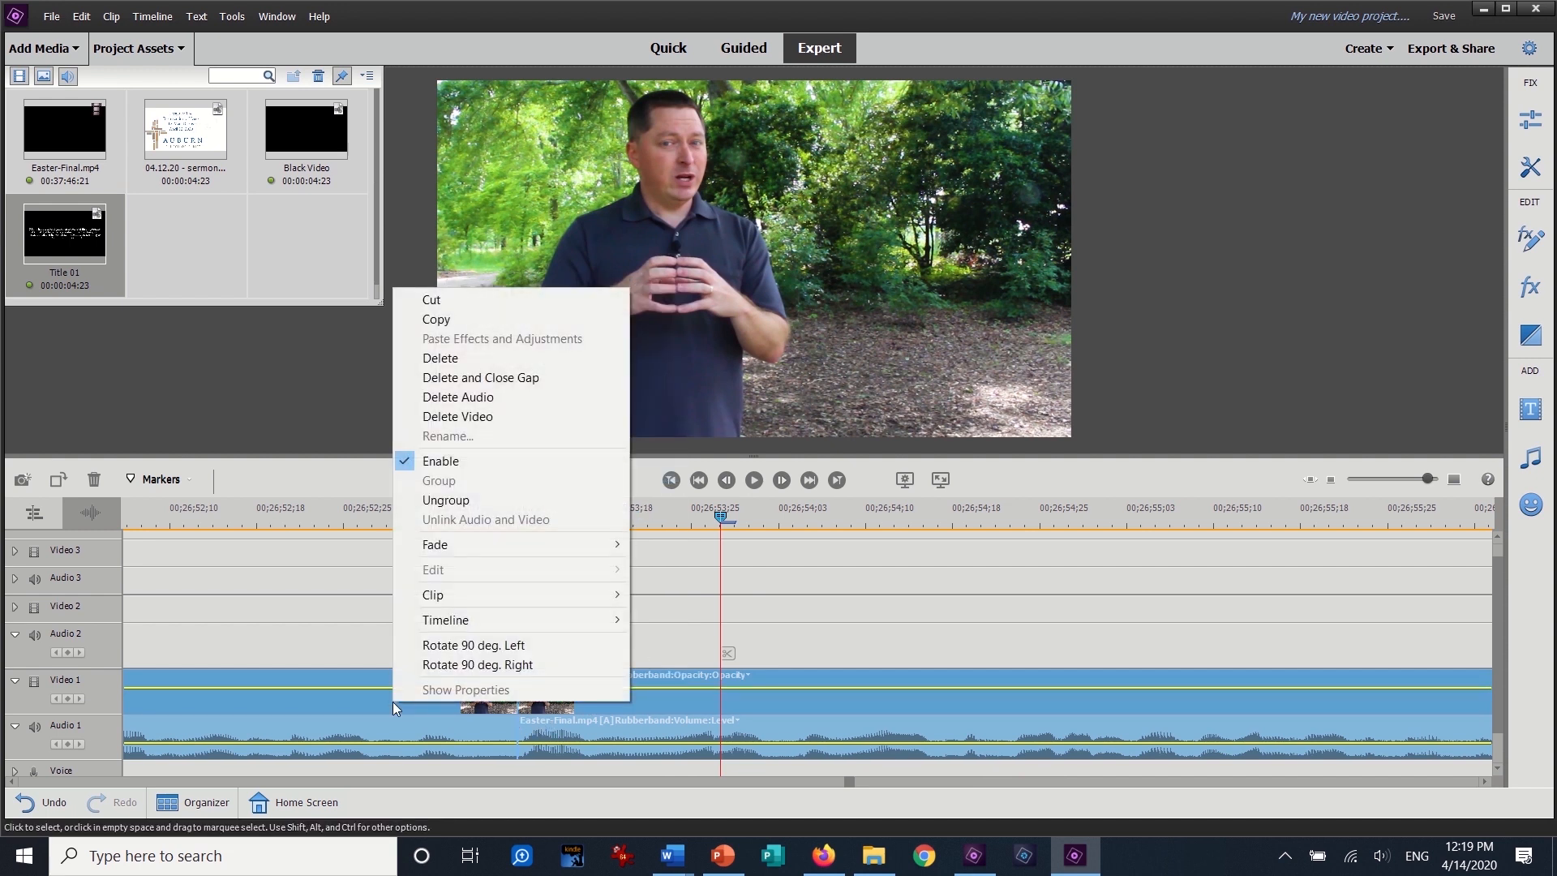
pyautogui.moveTo(460, 623)
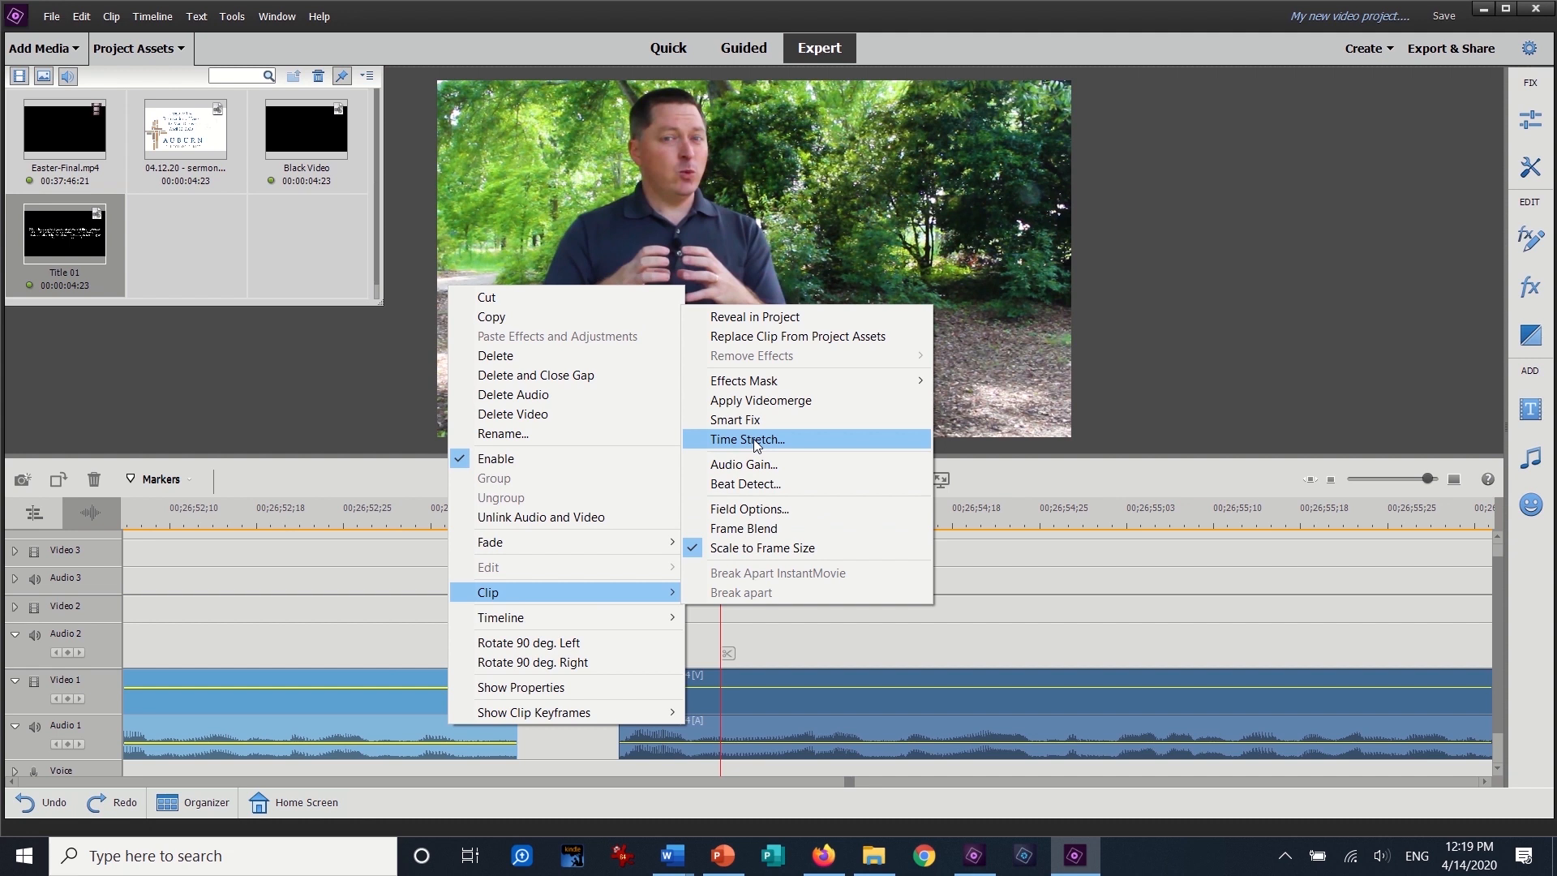
pyautogui.click(742, 439)
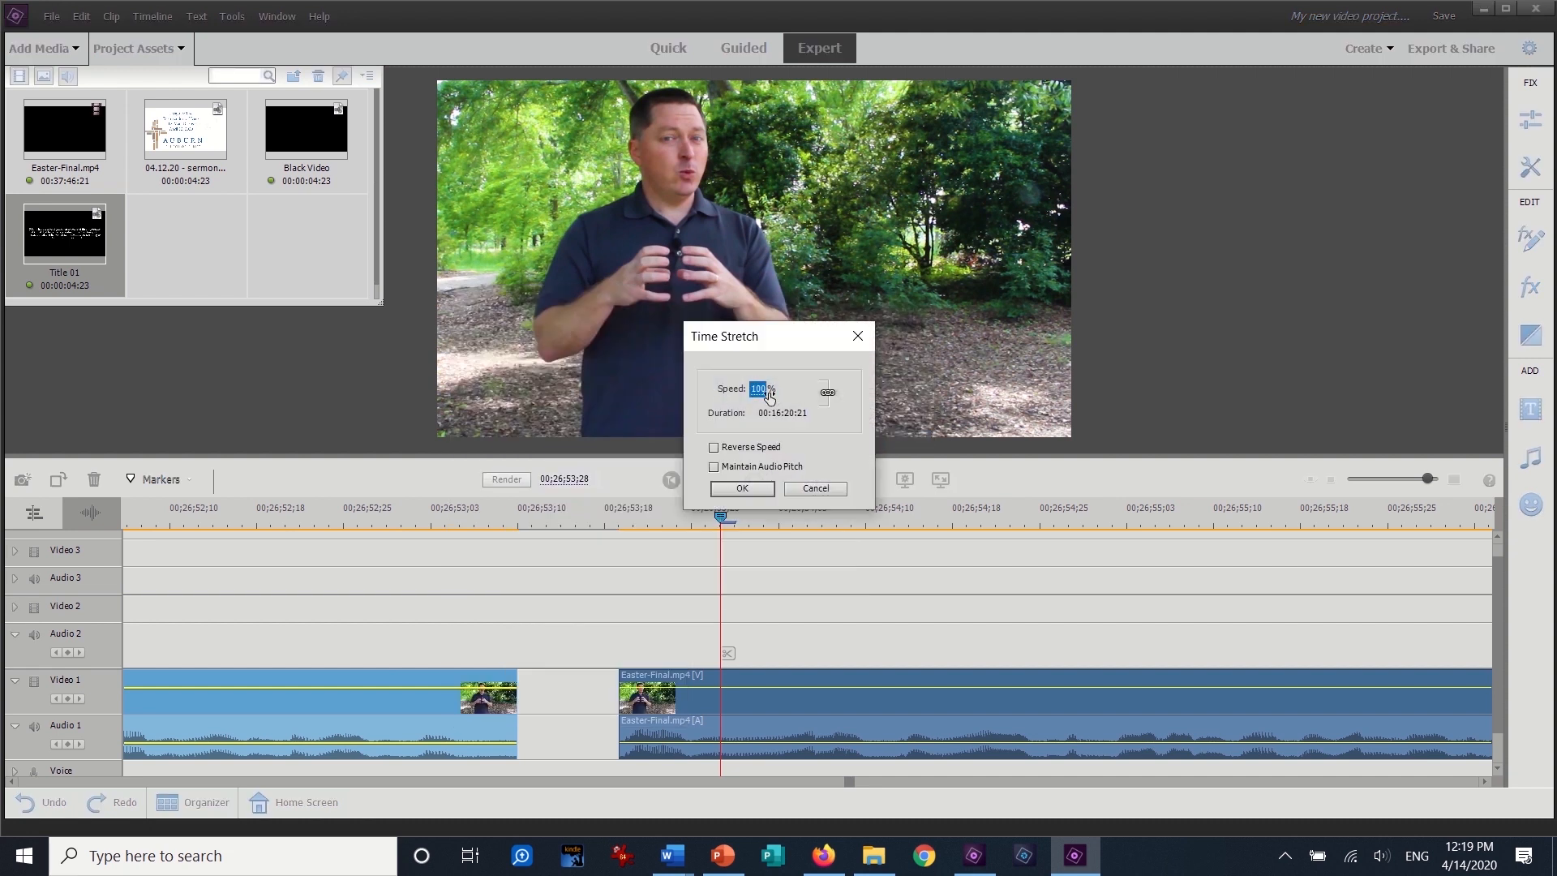
pyautogui.click(822, 487)
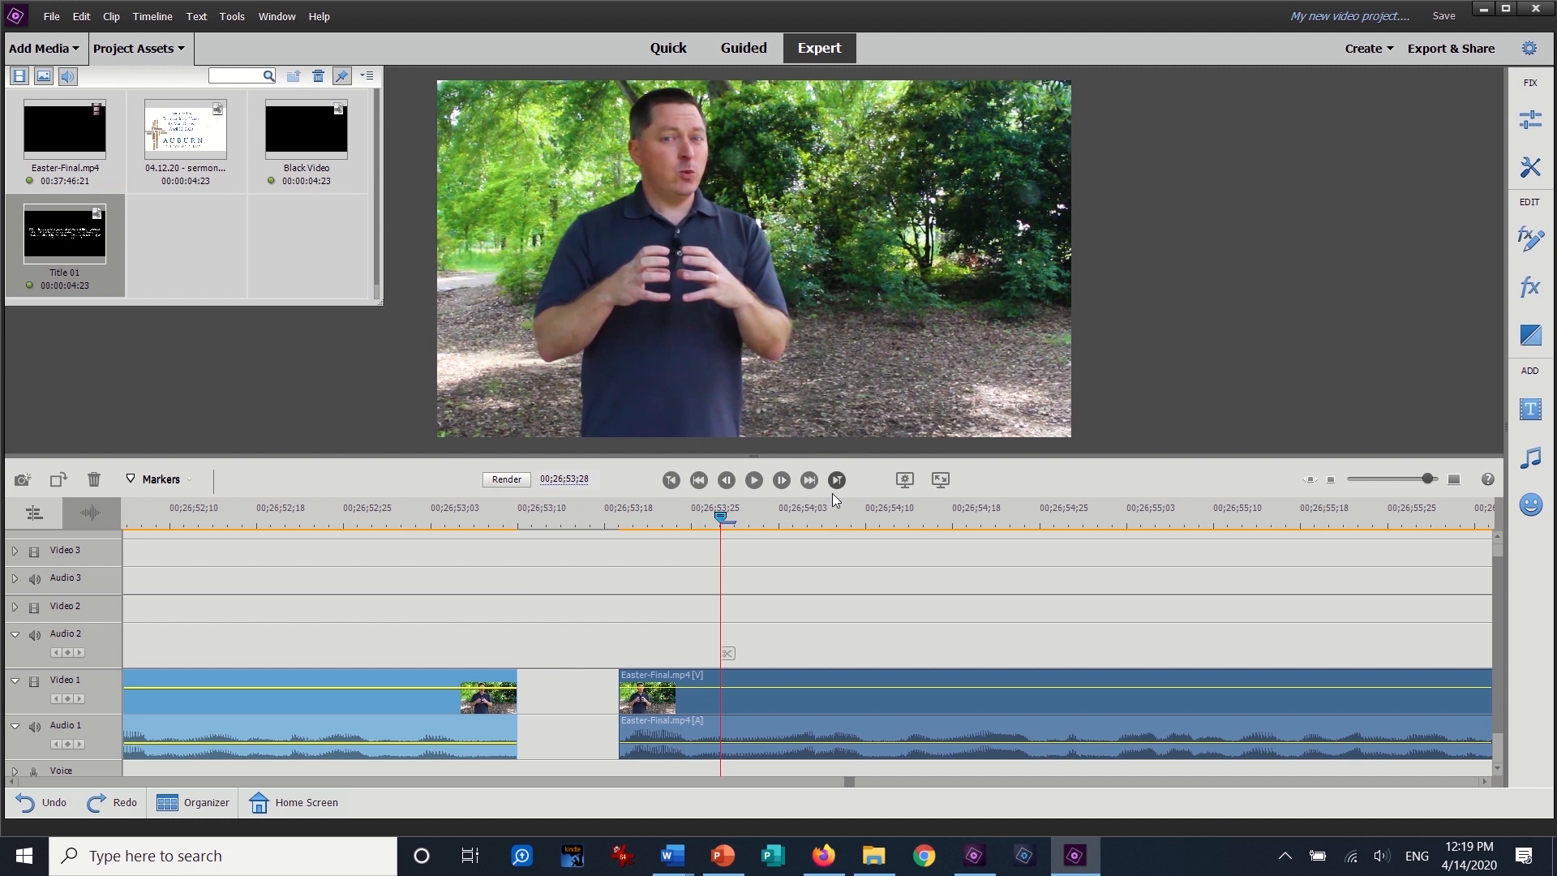
# Step: Move the later Easter-Final.mp4 part back against the earlier part to close the gap at 00;26;53;10
pyautogui.click(787, 694)
pyautogui.moveTo(722, 719); pyautogui.dragTo(620, 717)
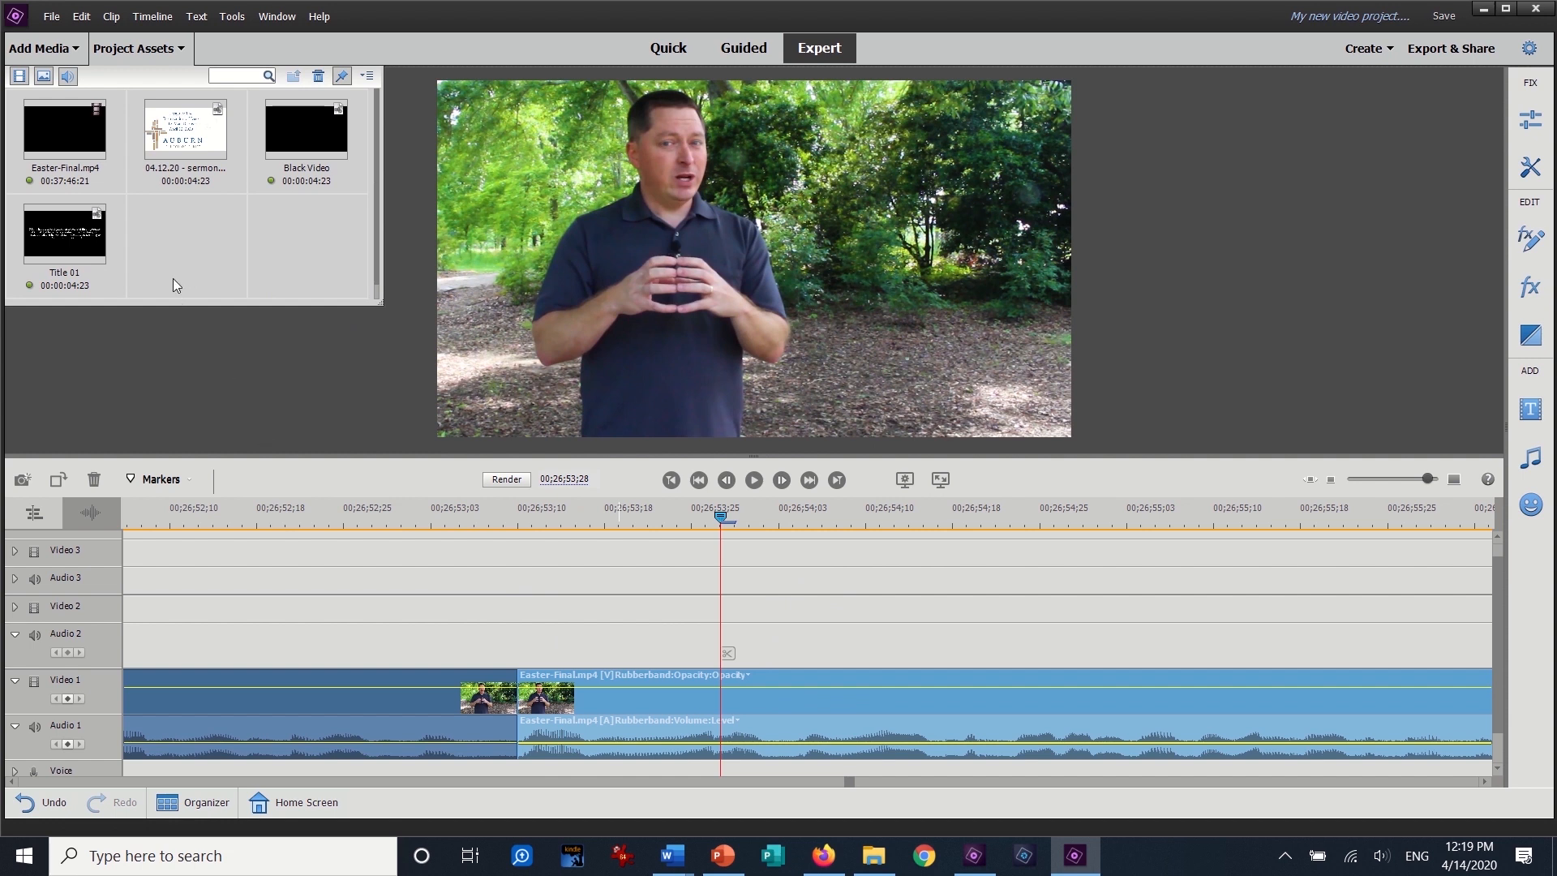
# Step: Import the 000 - SubButton and 000 - subscribe-hand images from the Youtube IntroExitSub folder into the project
pyautogui.click(69, 49)
pyautogui.click(104, 159)
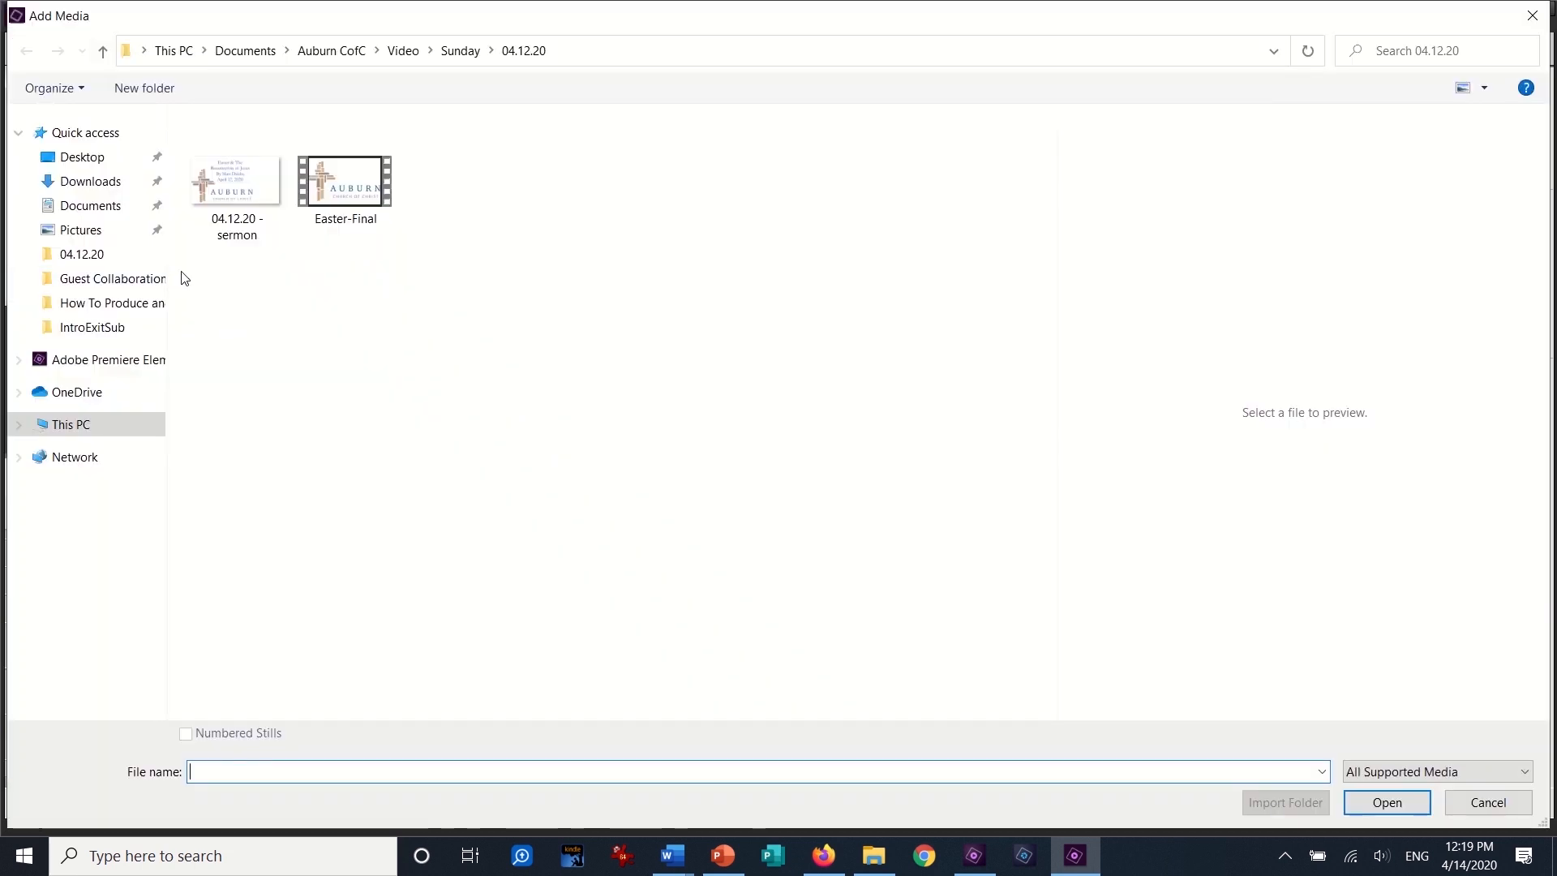
pyautogui.click(104, 278)
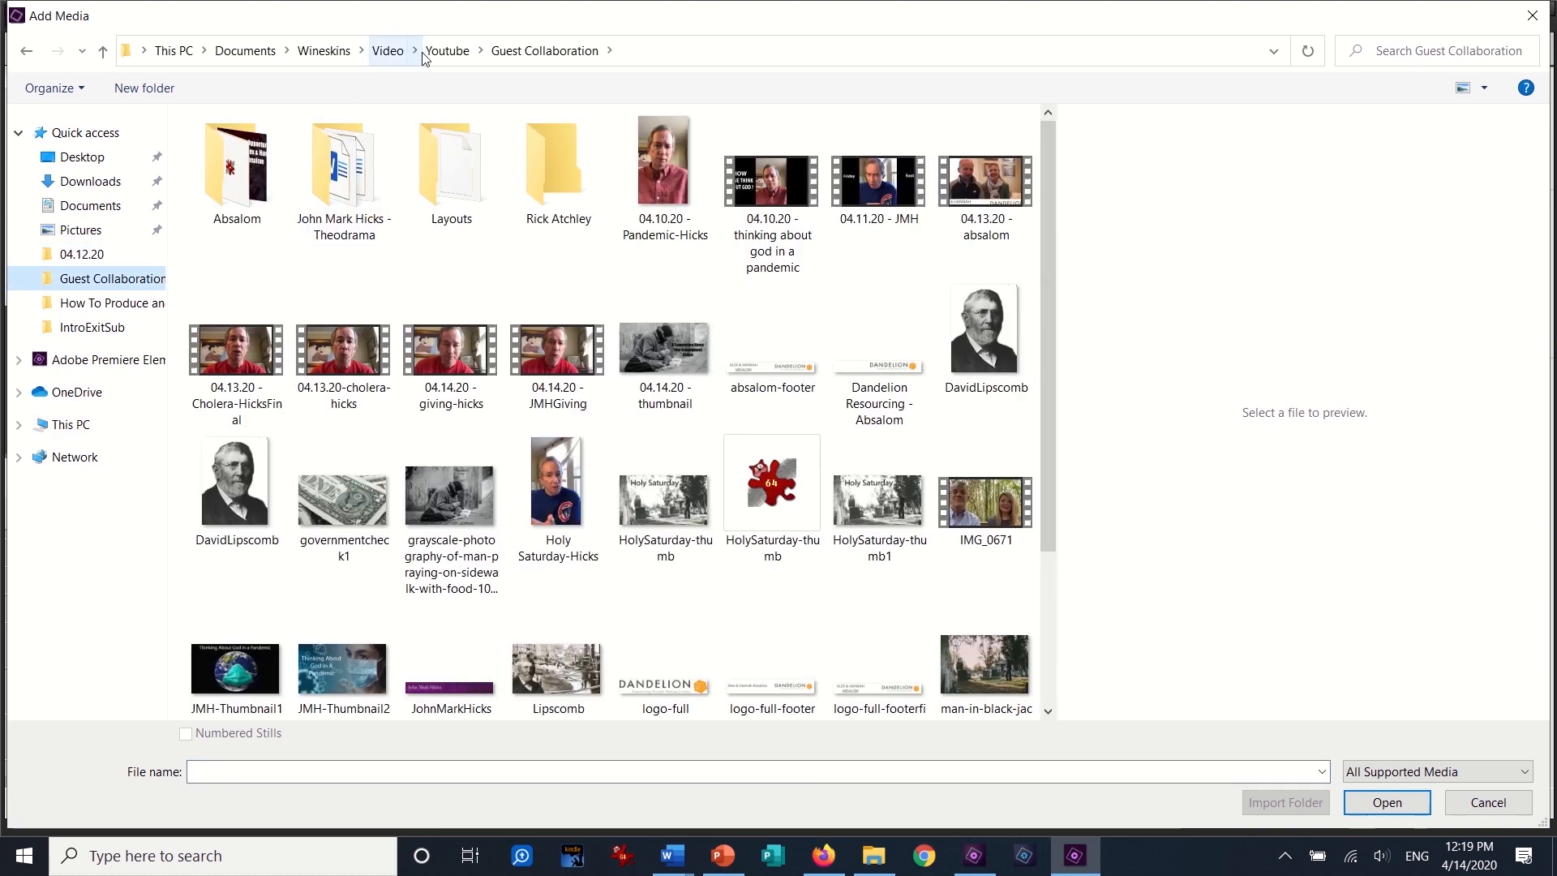
pyautogui.click(451, 52)
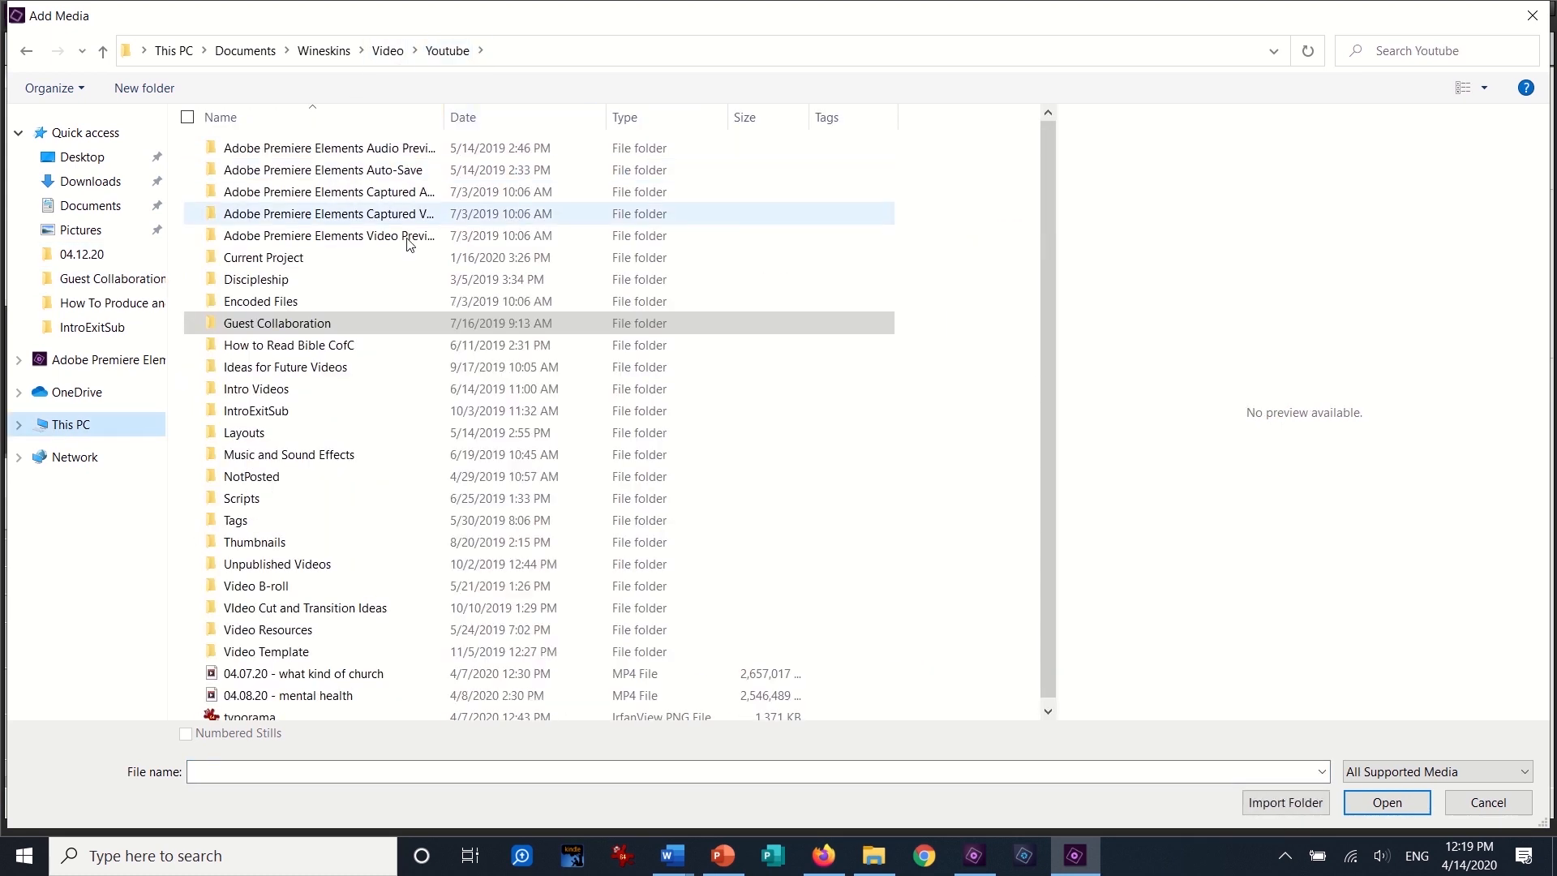
pyautogui.doubleClick(296, 411)
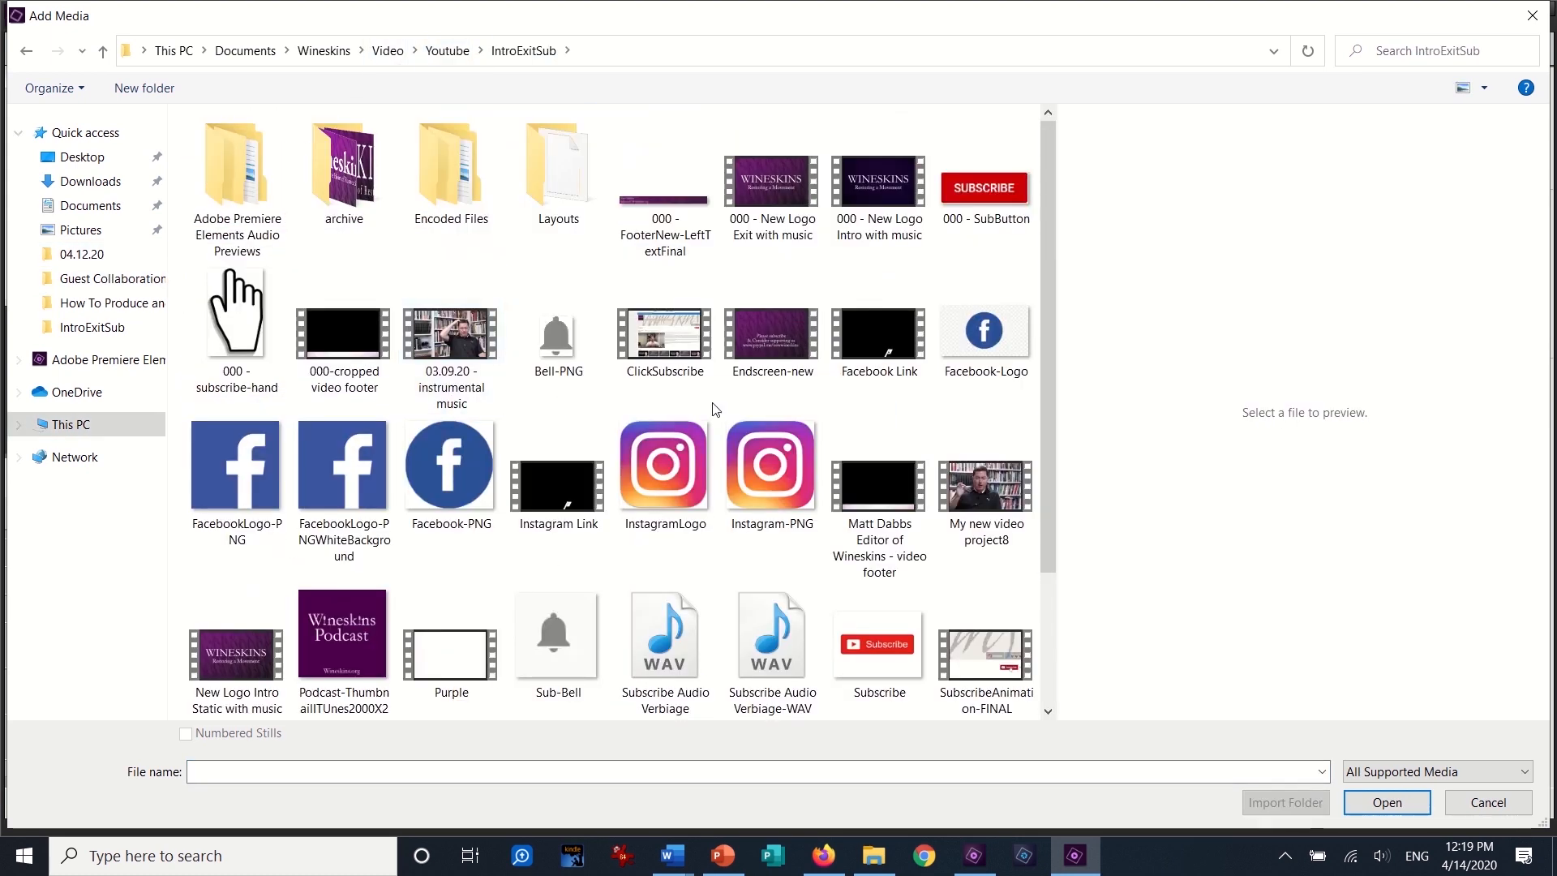
pyautogui.click(985, 188)
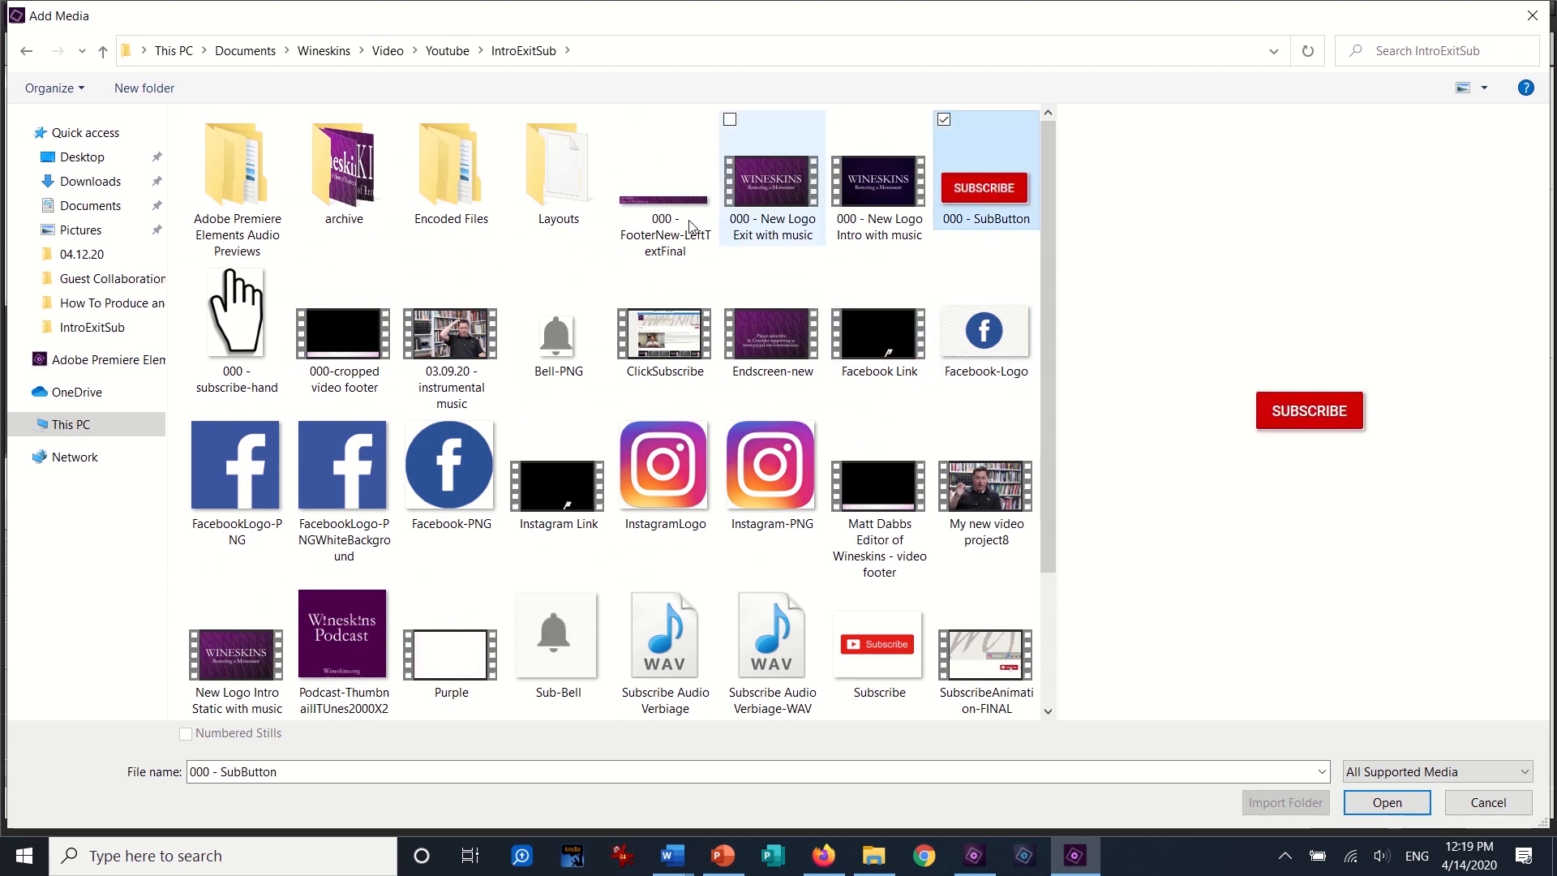
pyautogui.click(195, 272)
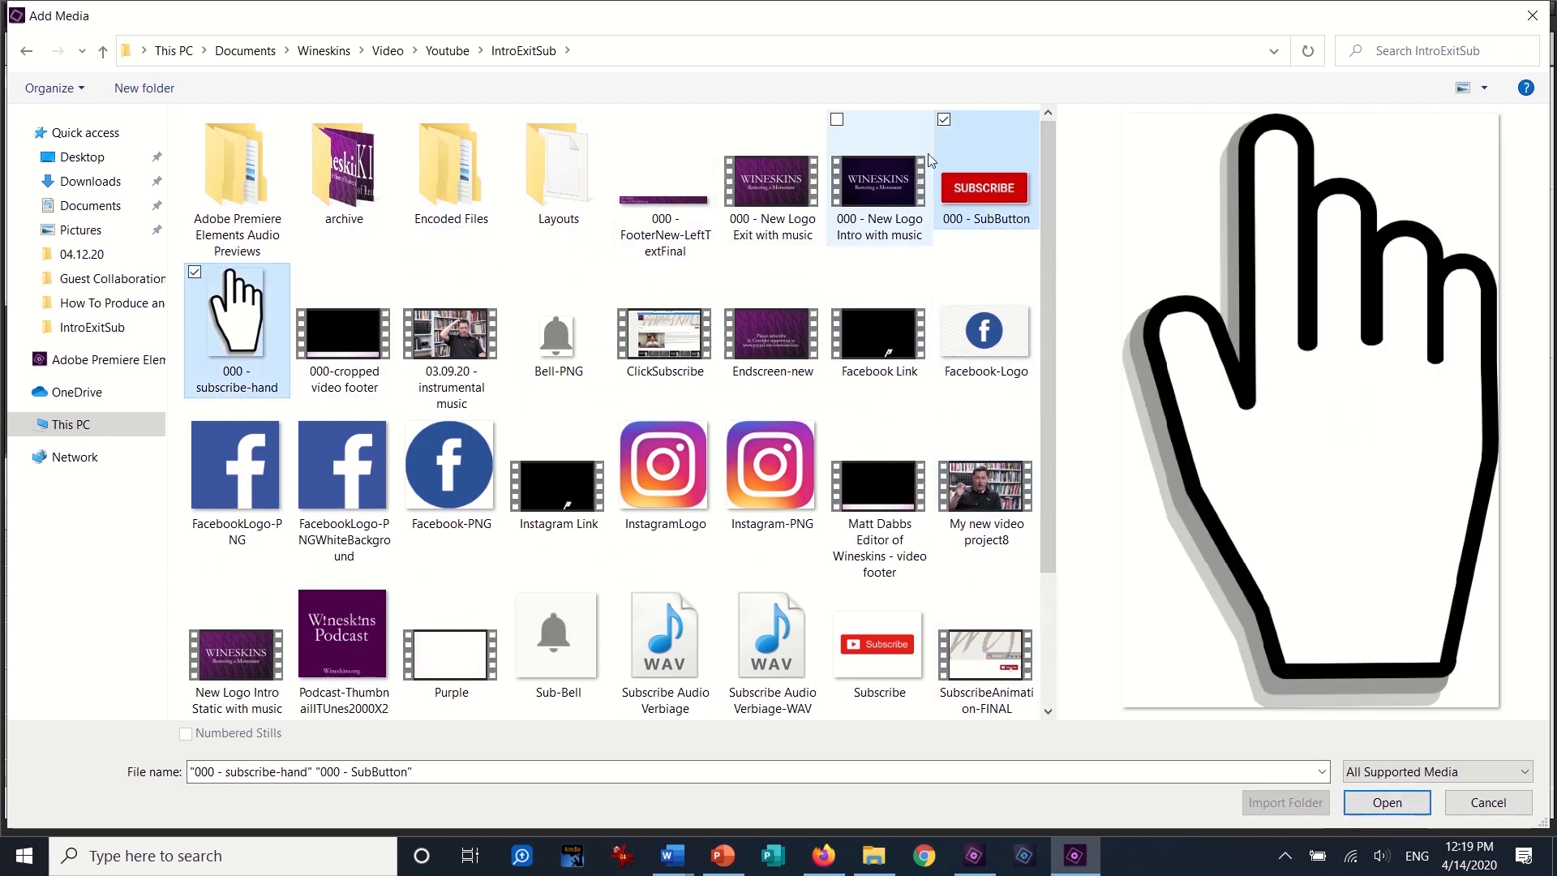
pyautogui.click(1382, 808)
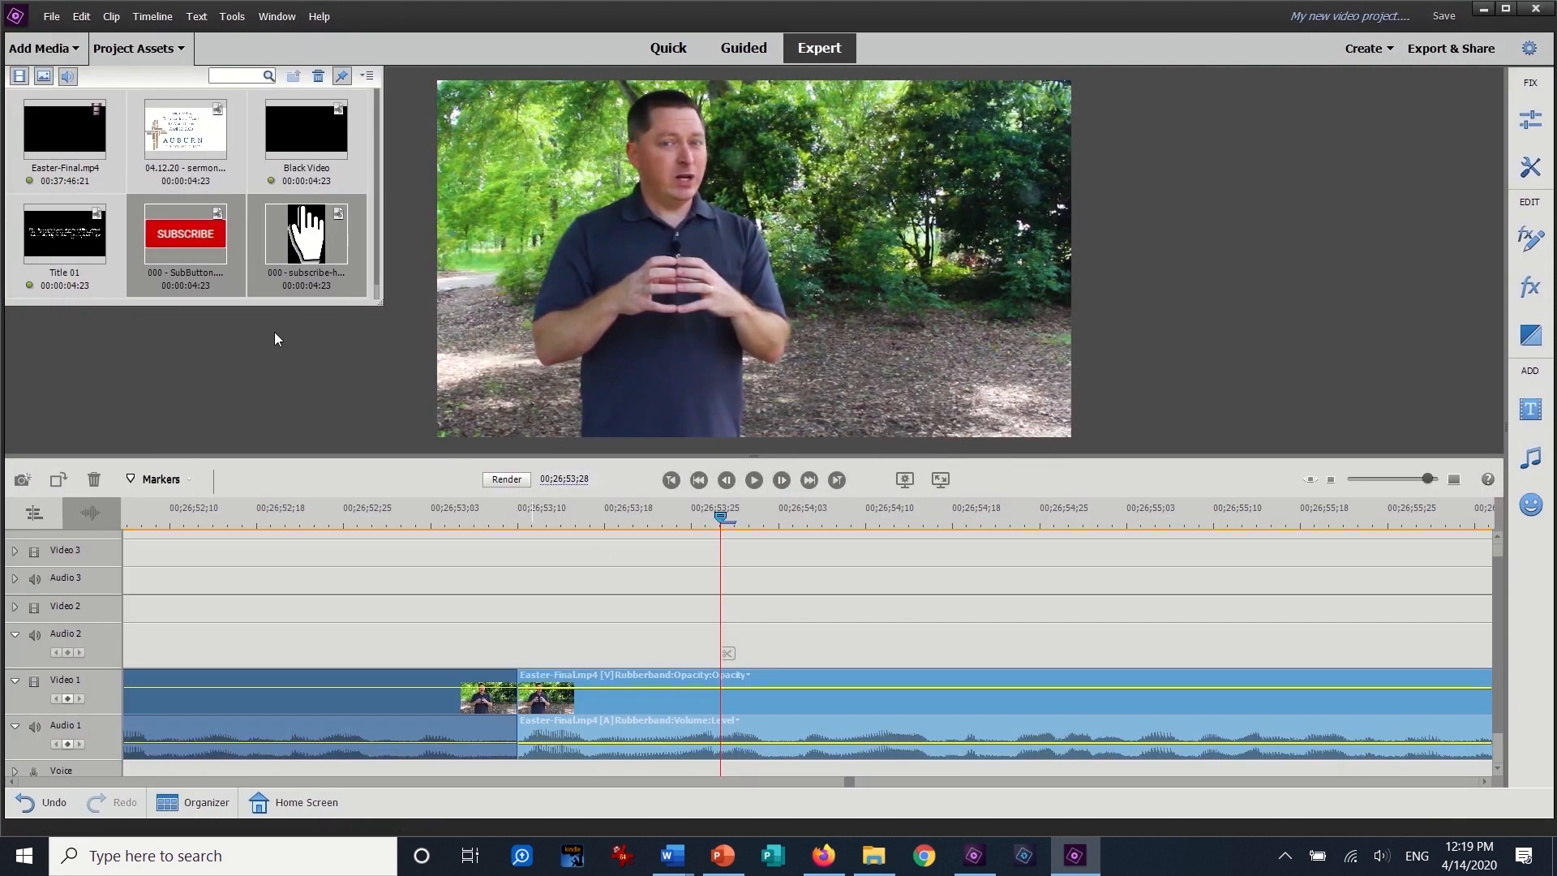
# Step: Place the 000 - SubButton image on Video 2 at 00;26;53;28 and shrink it to about 15.8% in the frame's lower-right corner
pyautogui.moveTo(185, 241); pyautogui.dragTo(728, 624)
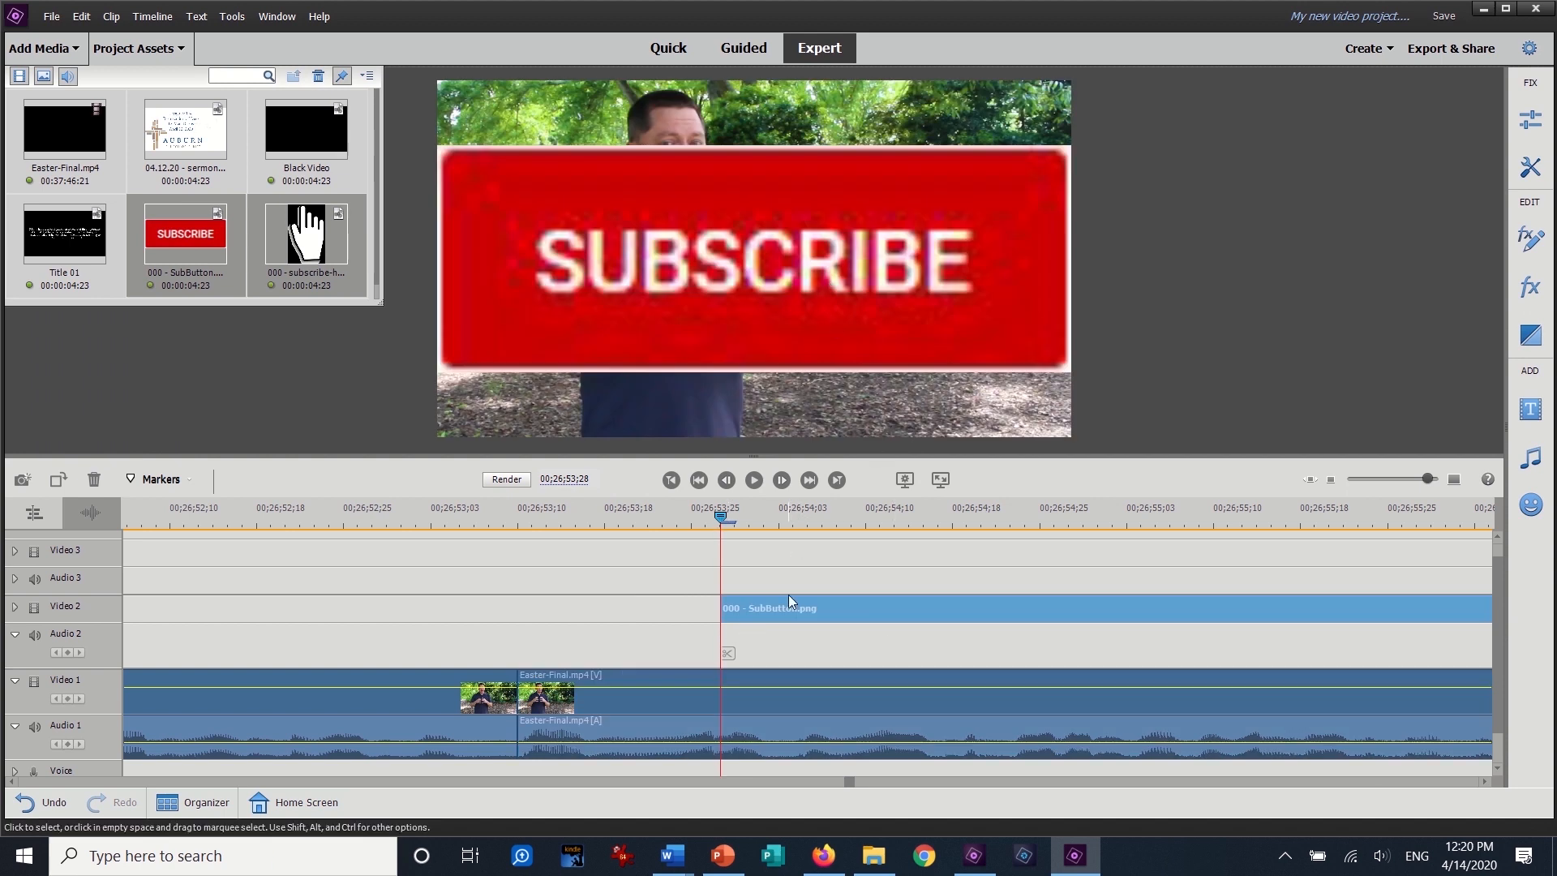
pyautogui.click(858, 705)
pyautogui.click(875, 609)
pyautogui.click(873, 701)
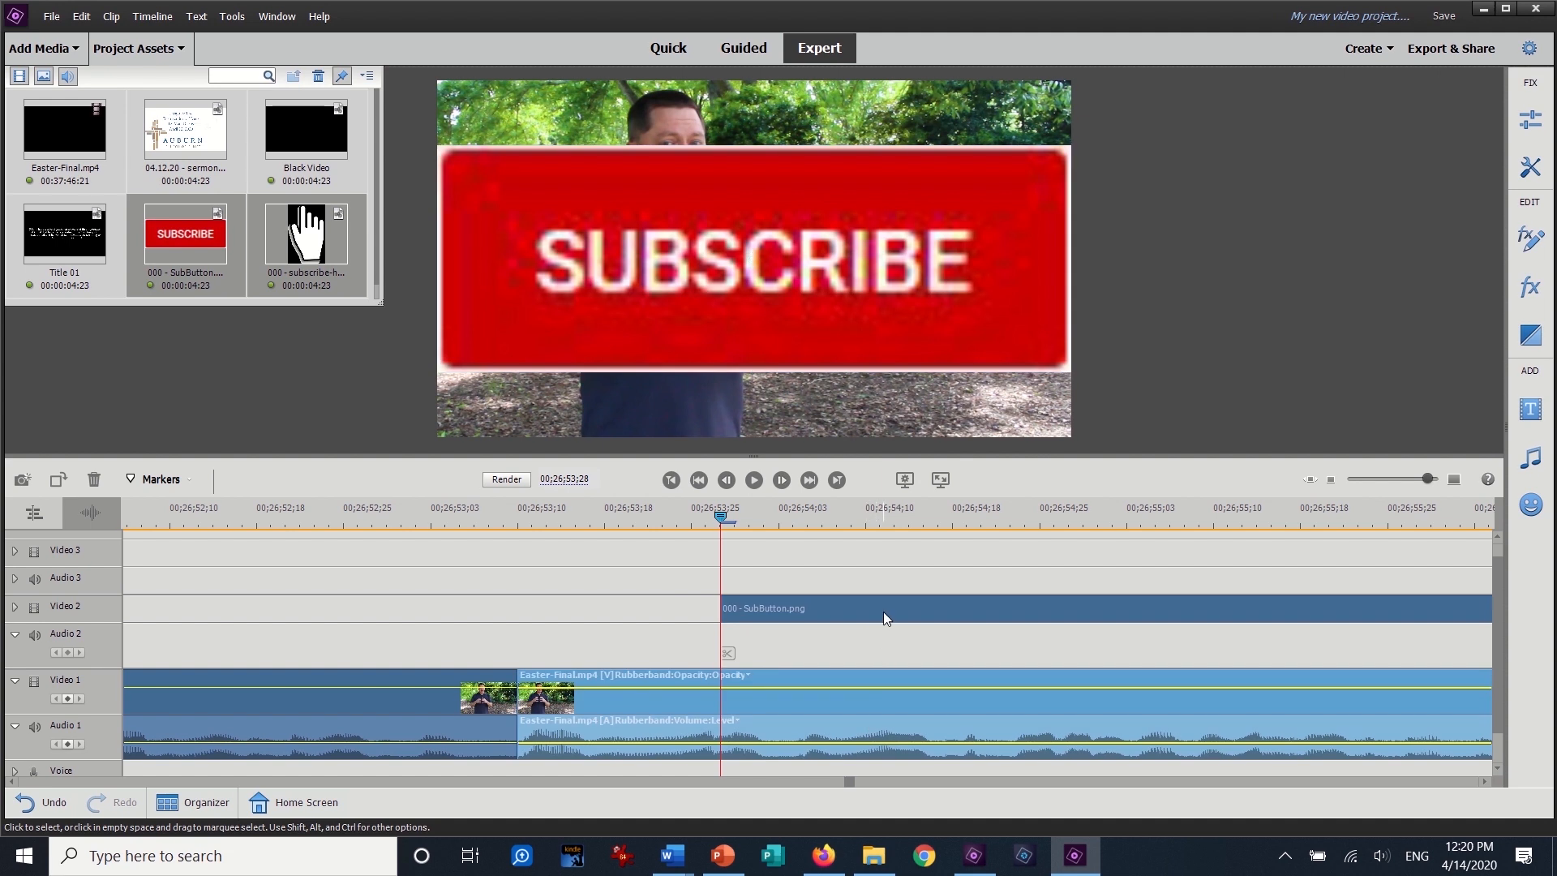
pyautogui.click(883, 612)
pyautogui.click(852, 329)
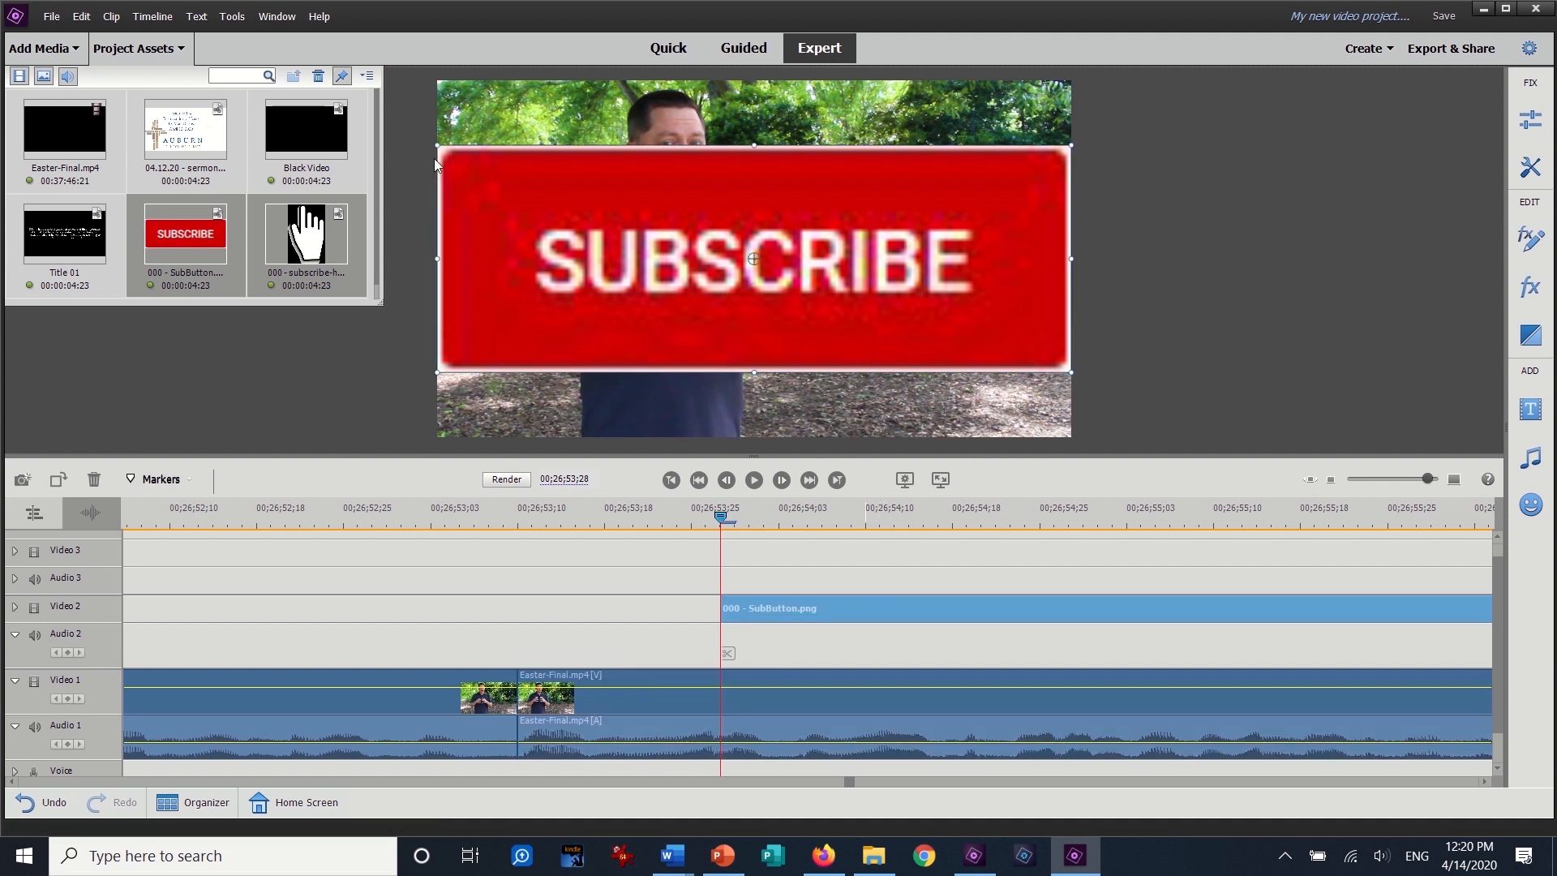
pyautogui.moveTo(437, 145); pyautogui.dragTo(968, 397)
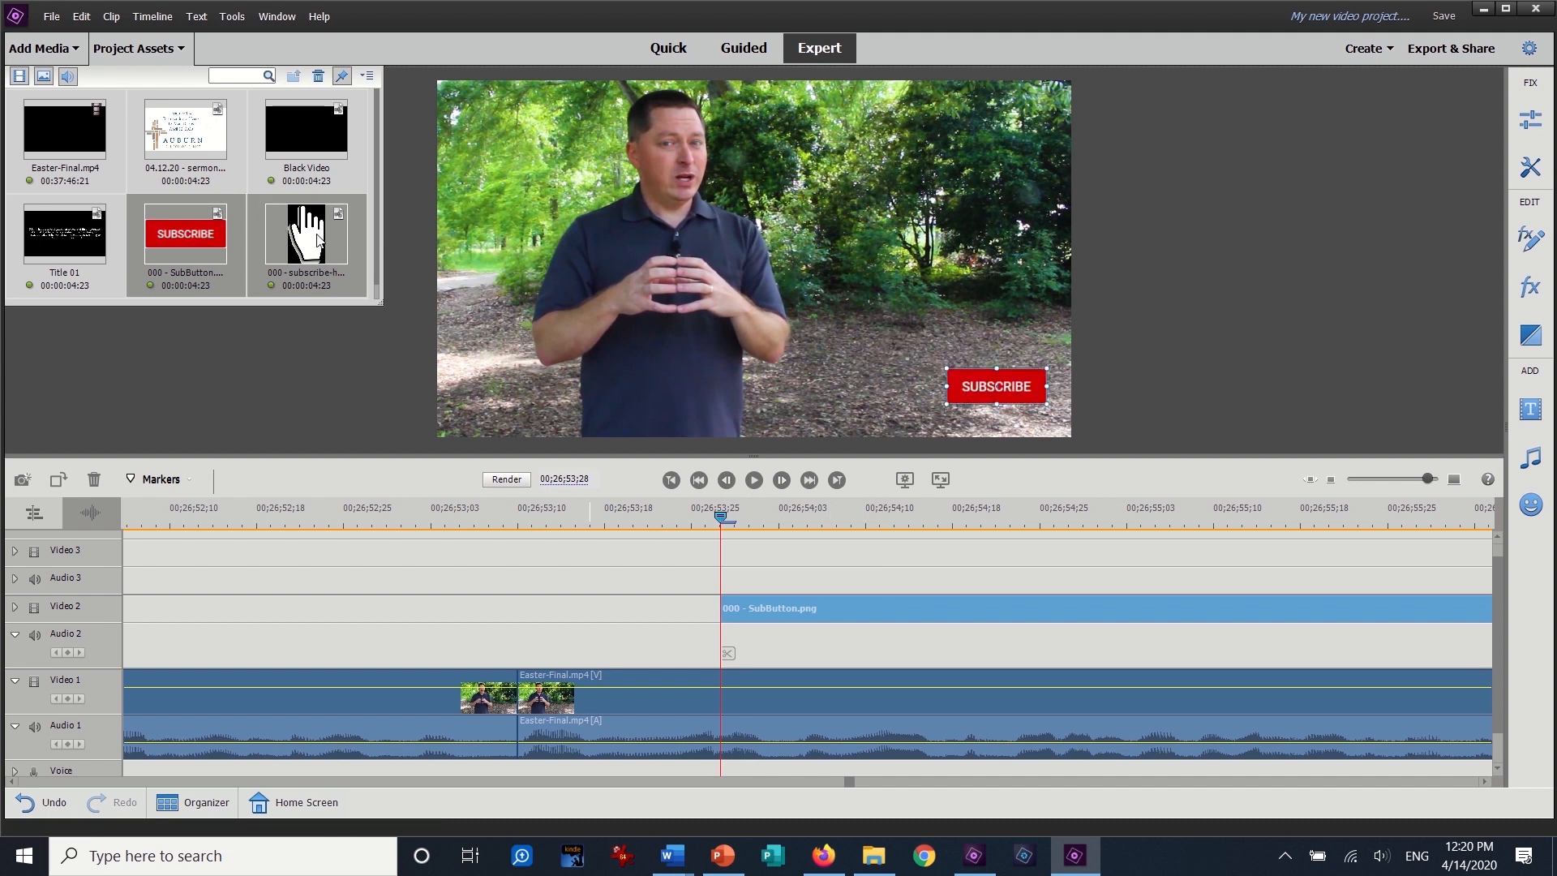
# Step: Place the 000 - subscribe-hand image on Video 3 at 00;26;53;28 and shrink it to about 18.2% over the subscribe button
pyautogui.moveTo(593, 319); pyautogui.dragTo(728, 571)
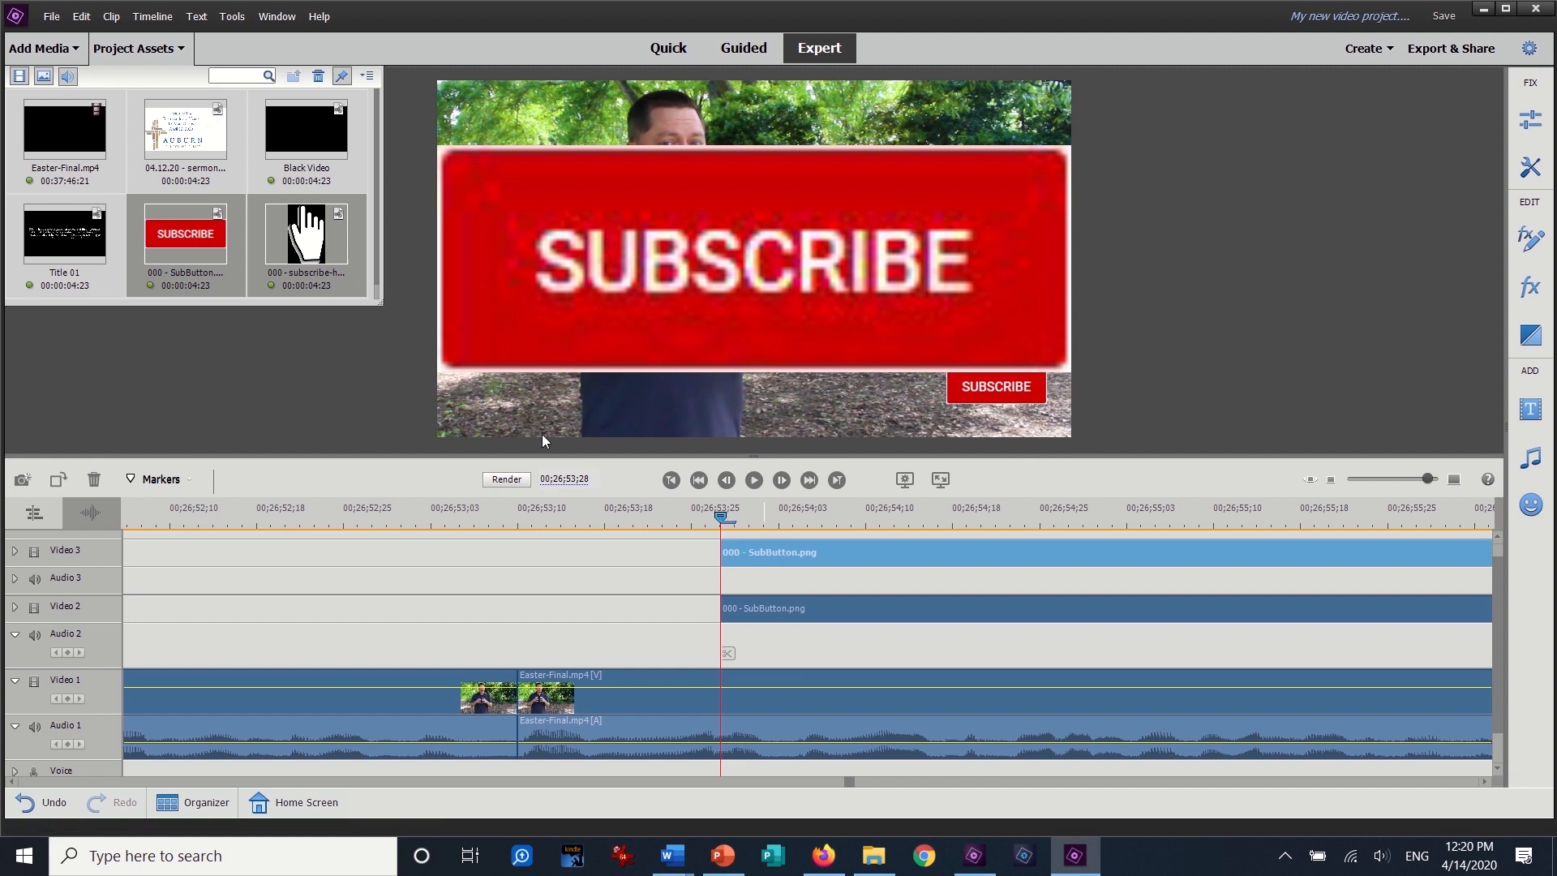
pyautogui.hotkey('ctrl', 'z')
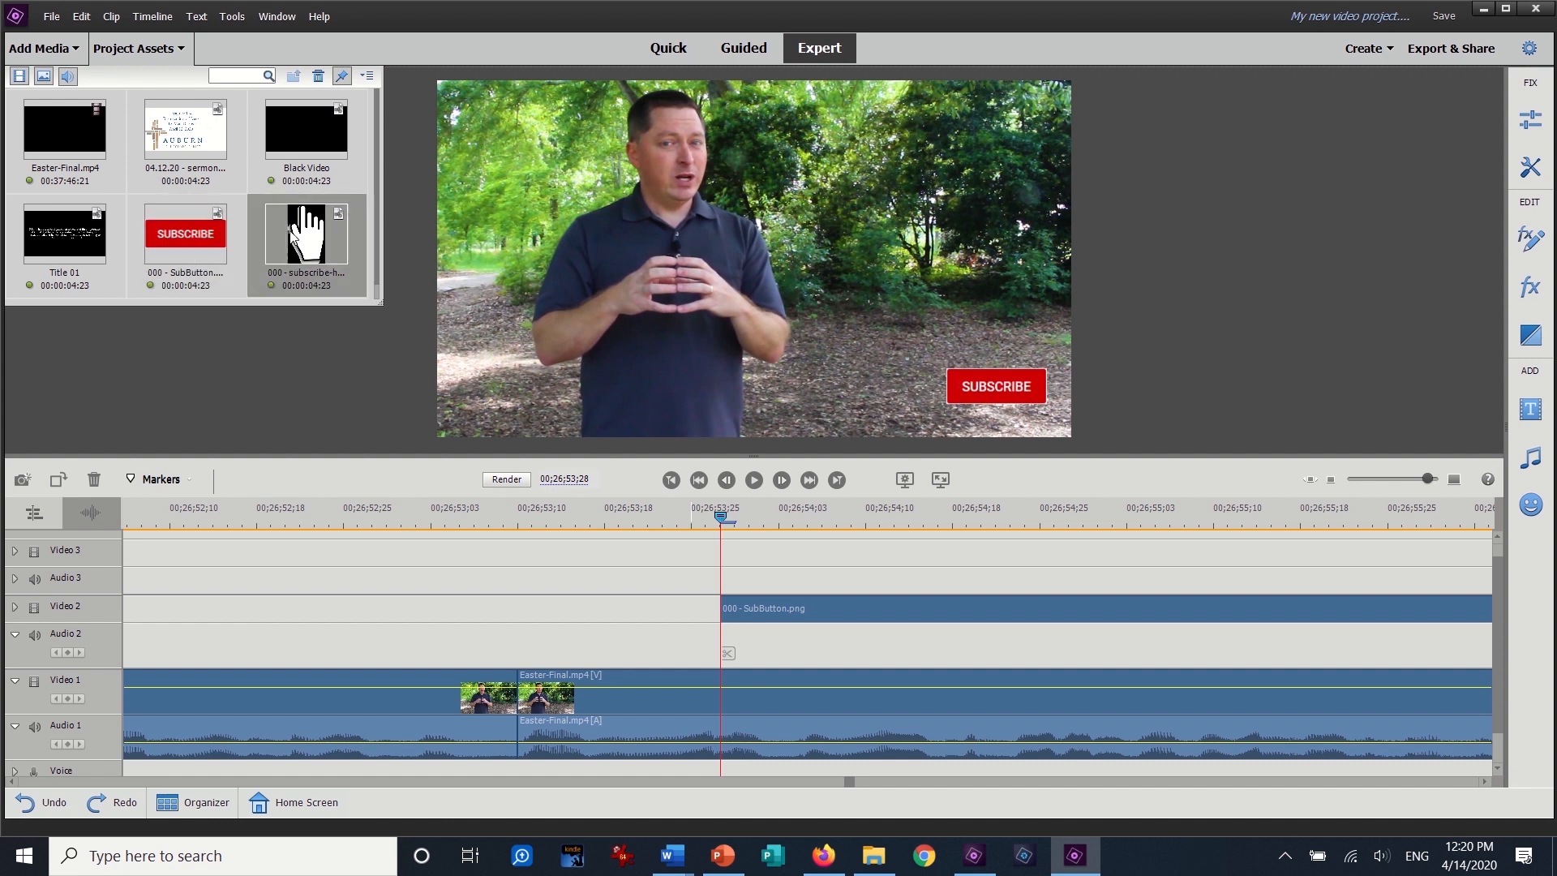
pyautogui.moveTo(345, 247); pyautogui.dragTo(724, 582)
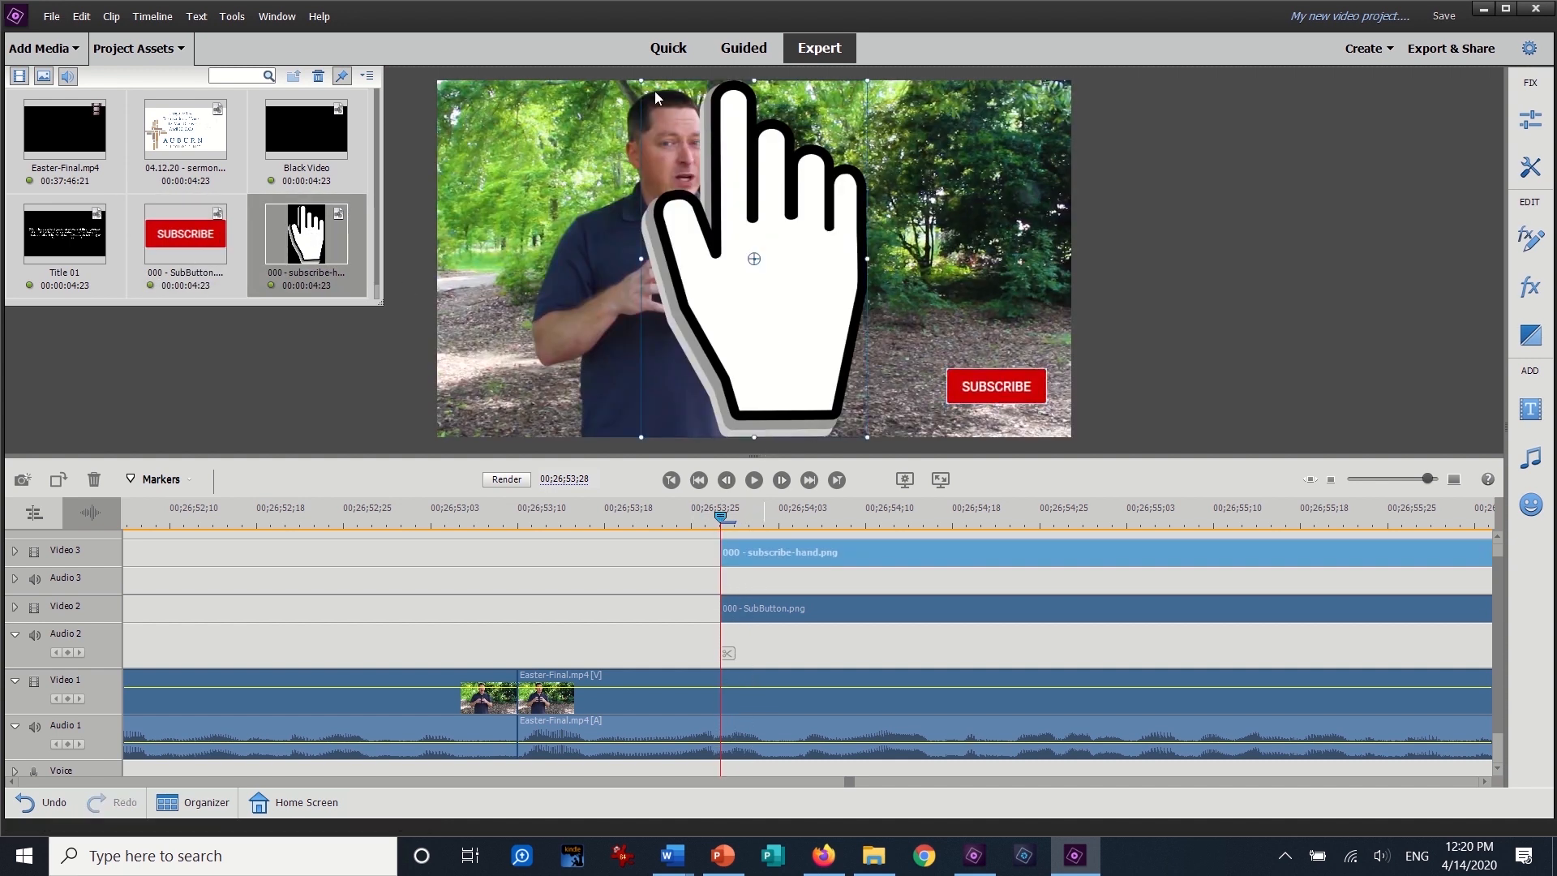
pyautogui.moveTo(645, 82); pyautogui.dragTo(1007, 422)
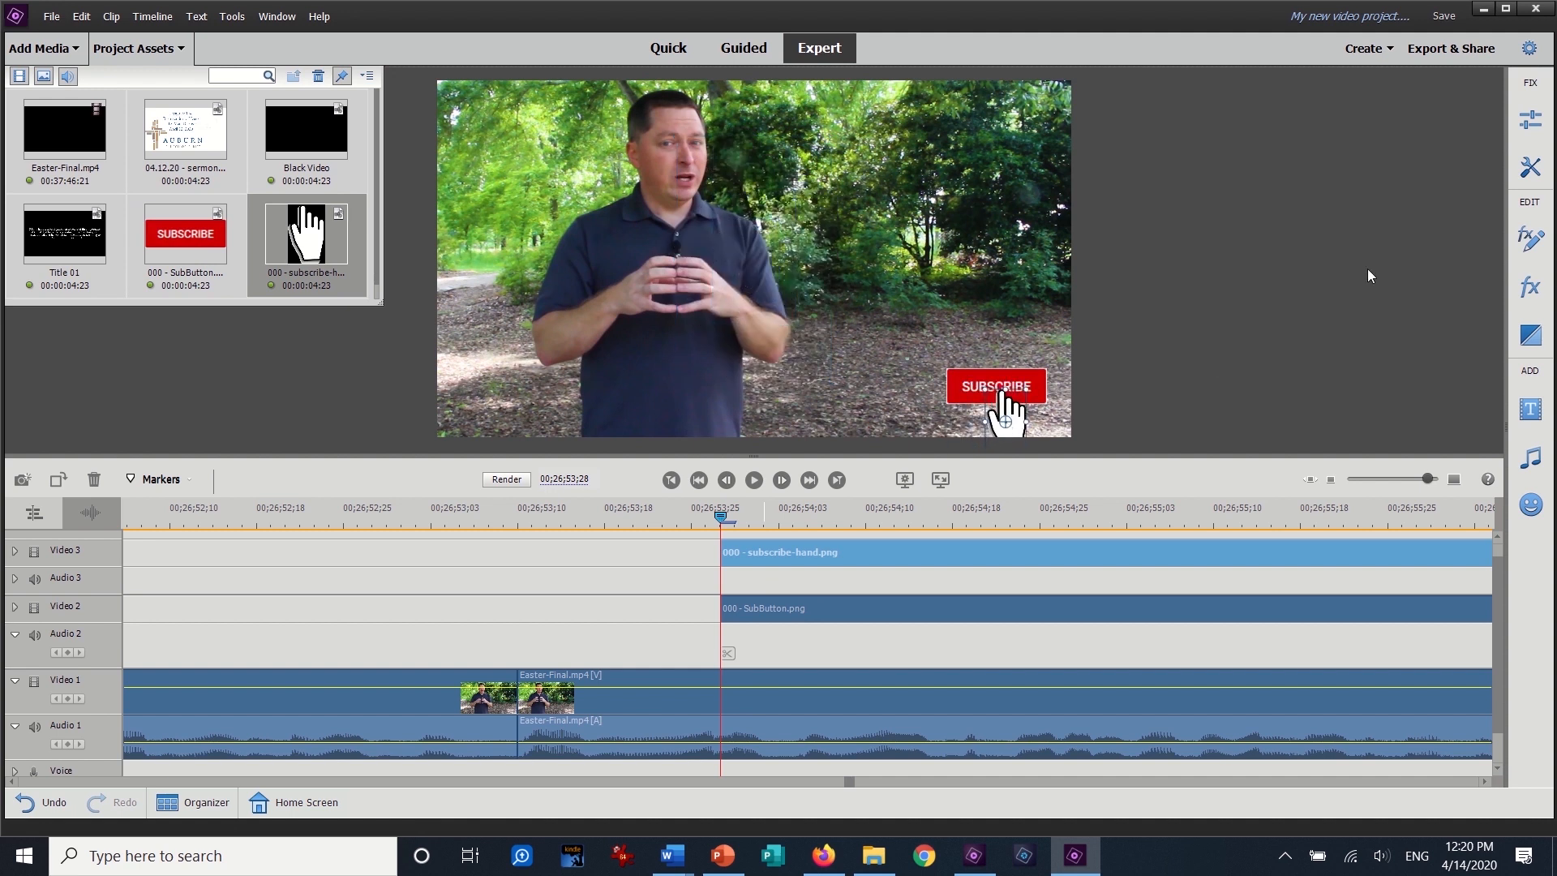
# Step: Show the keyframe controls for the SubButton clip's Motion effect and enable its keyframing at 00;26;53;28
pyautogui.click(1530, 239)
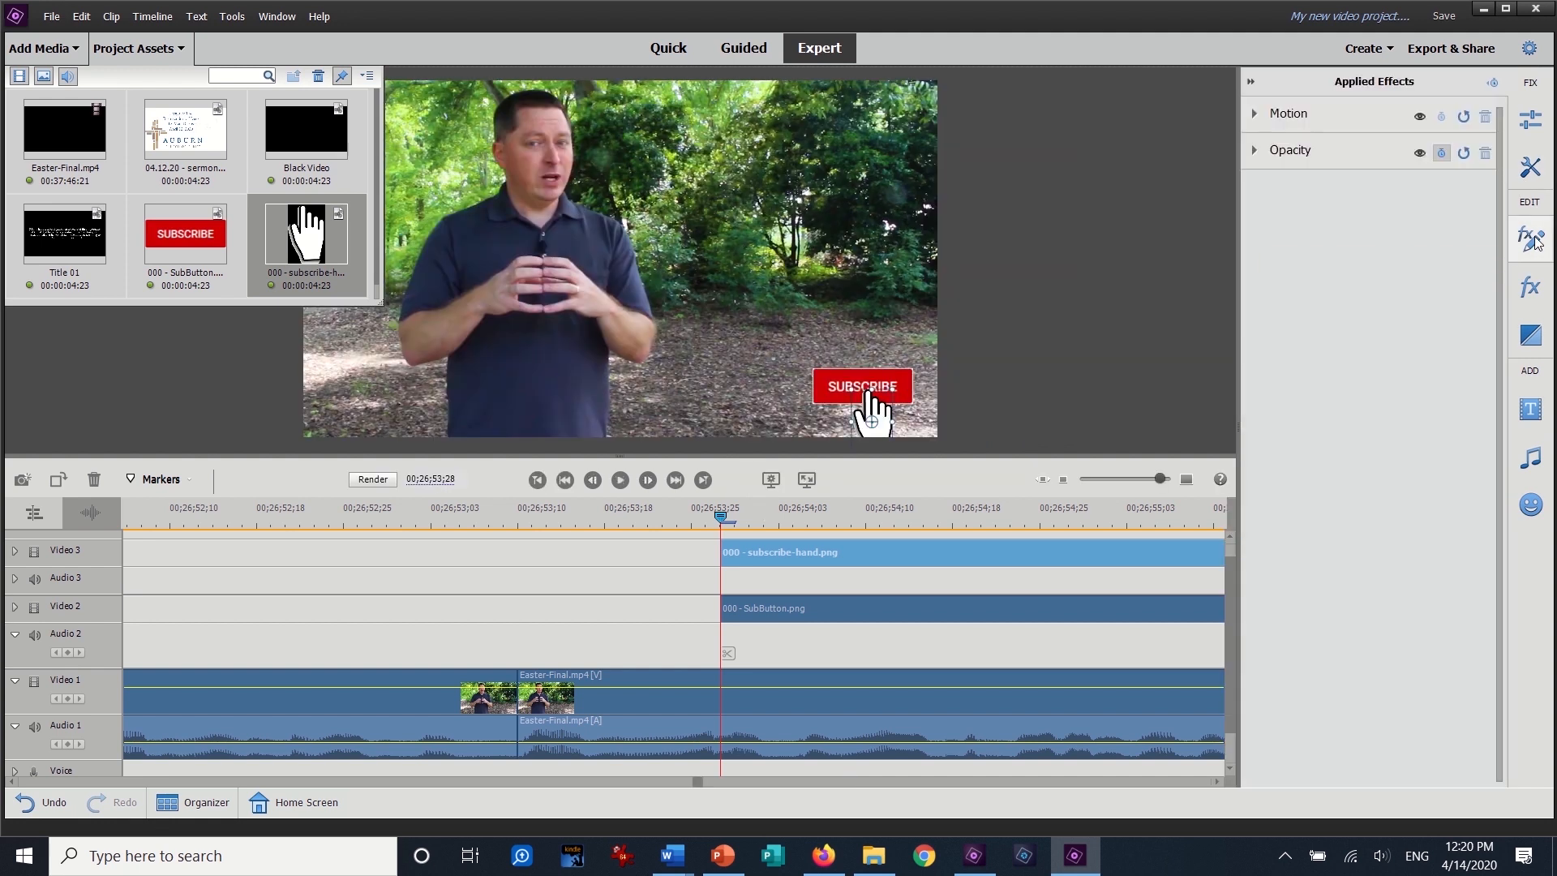
pyautogui.click(1255, 115)
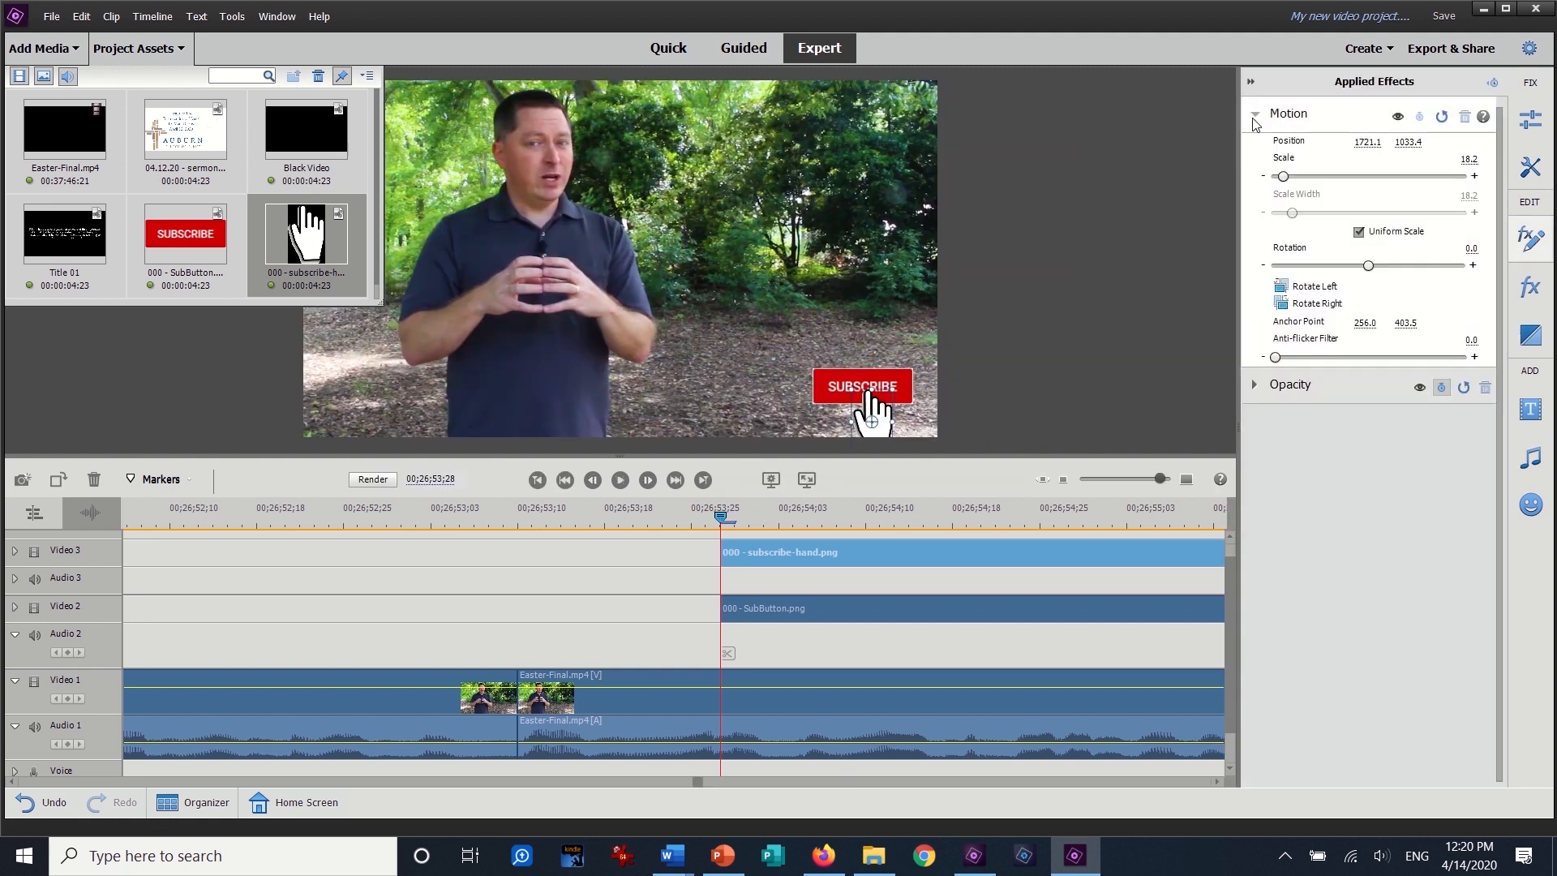
pyautogui.click(781, 609)
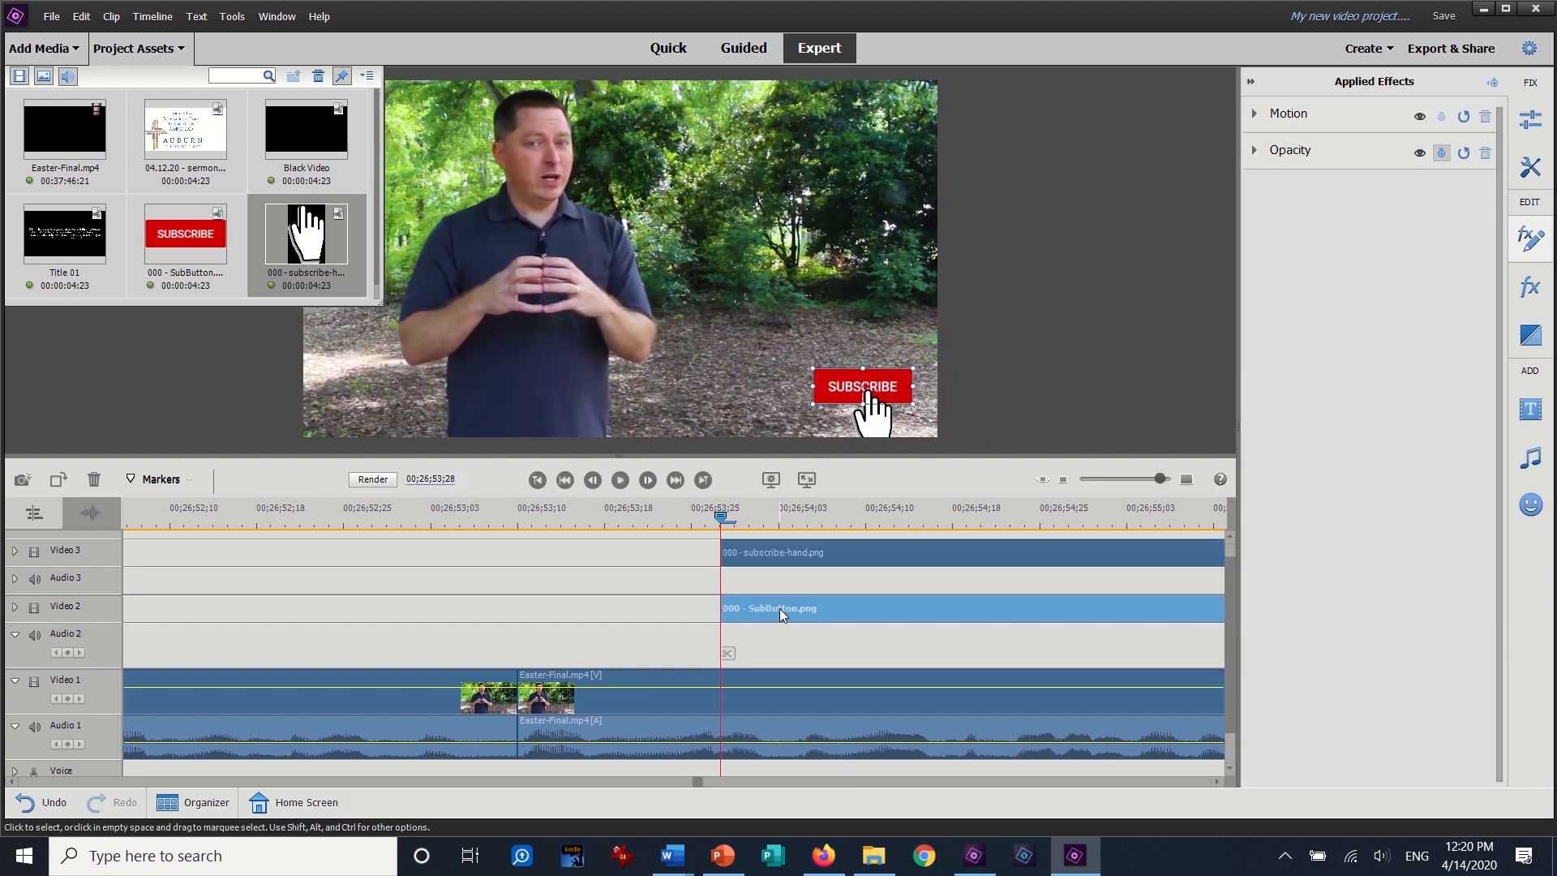
pyautogui.click(1256, 115)
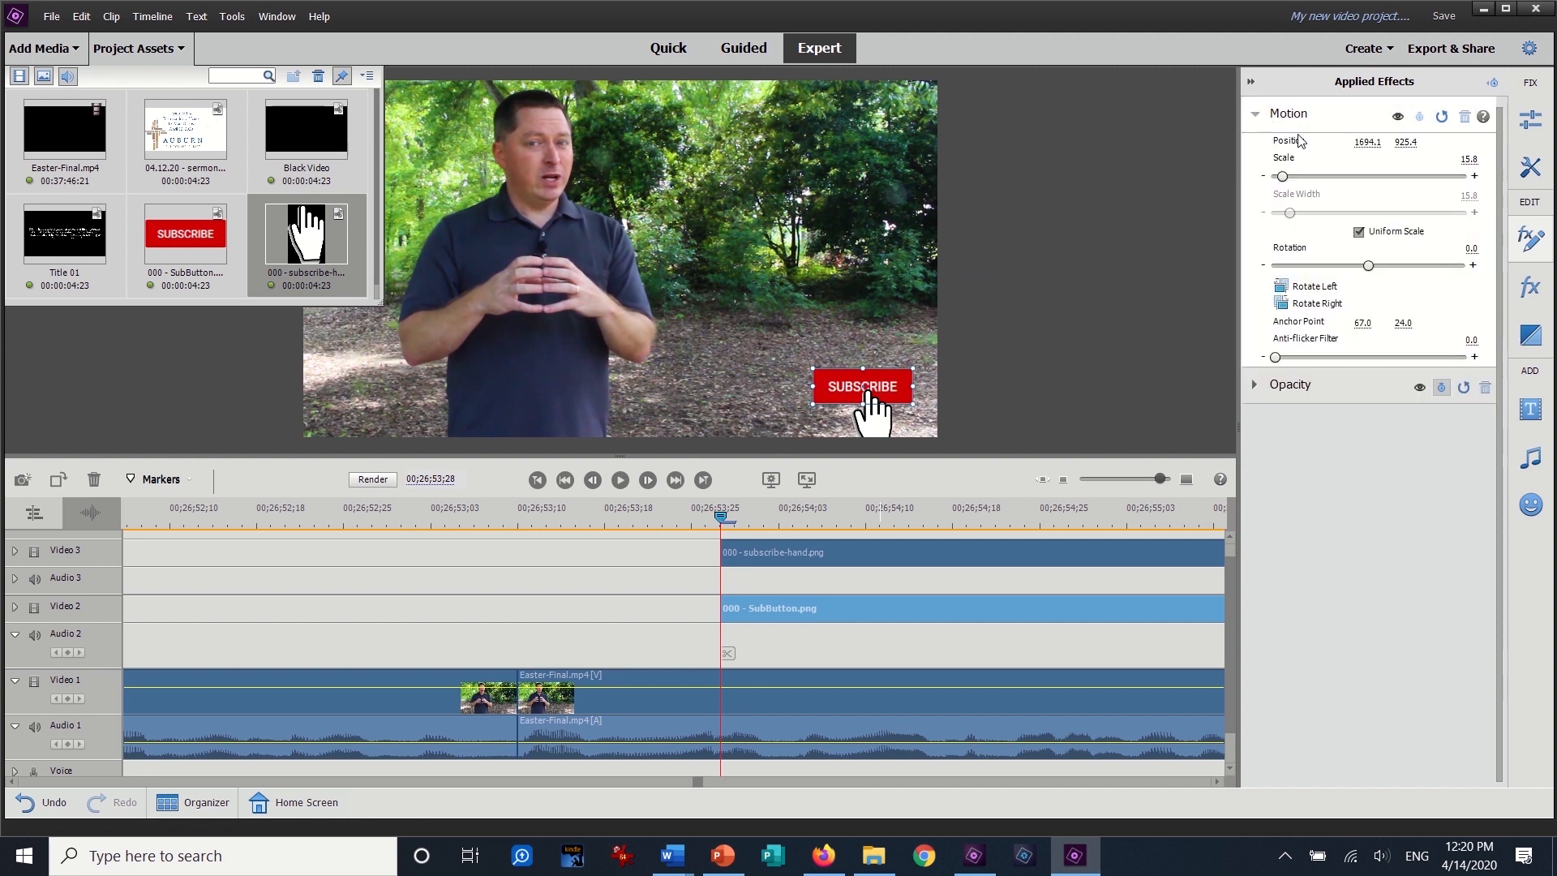
pyautogui.click(1493, 82)
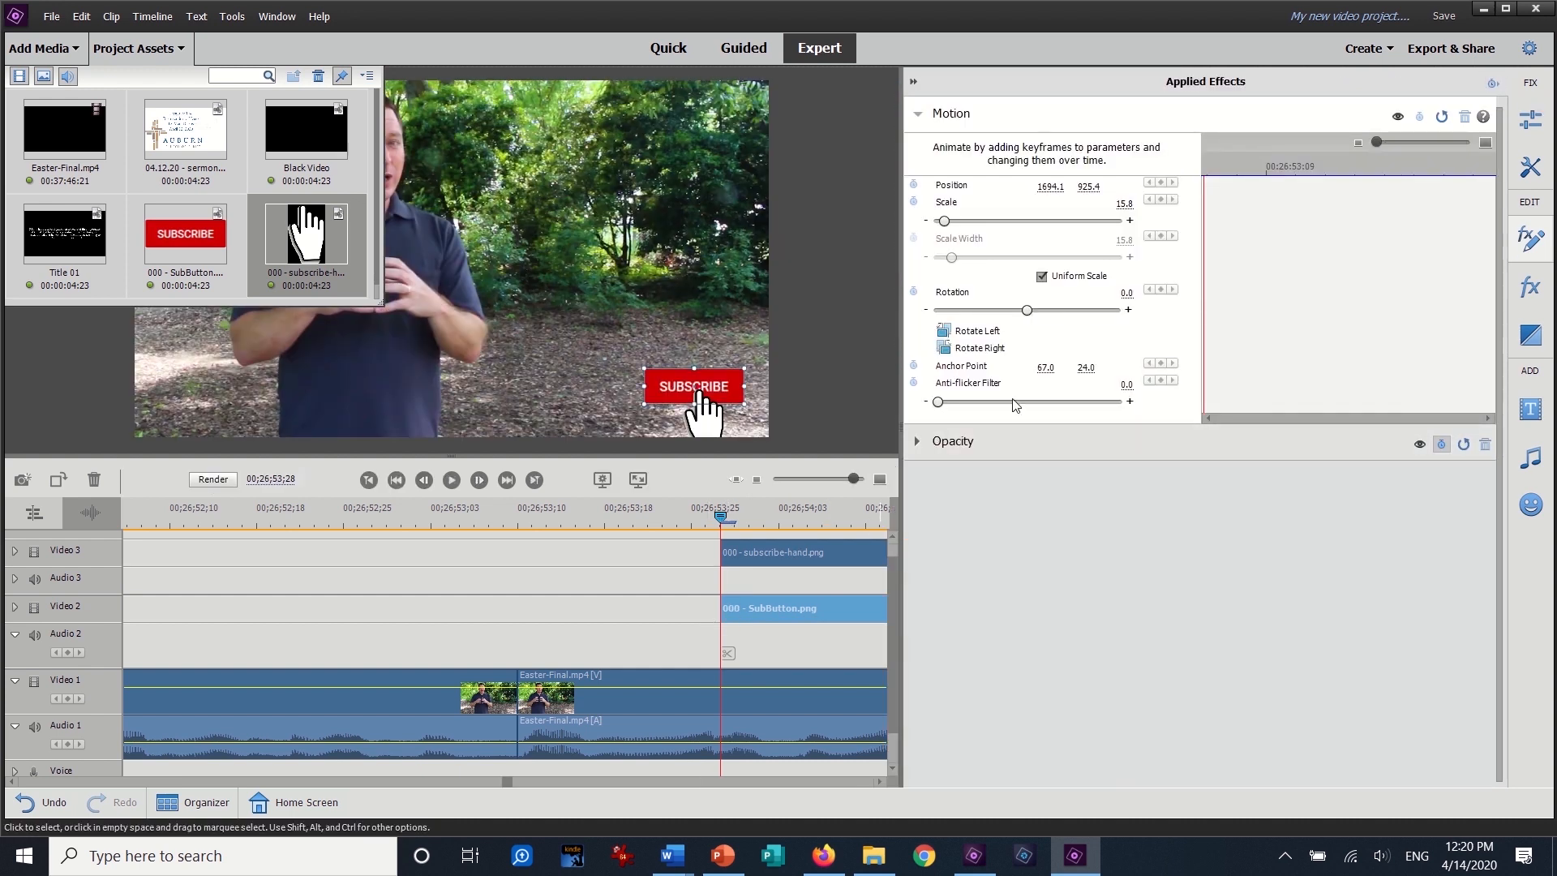
pyautogui.click(1418, 118)
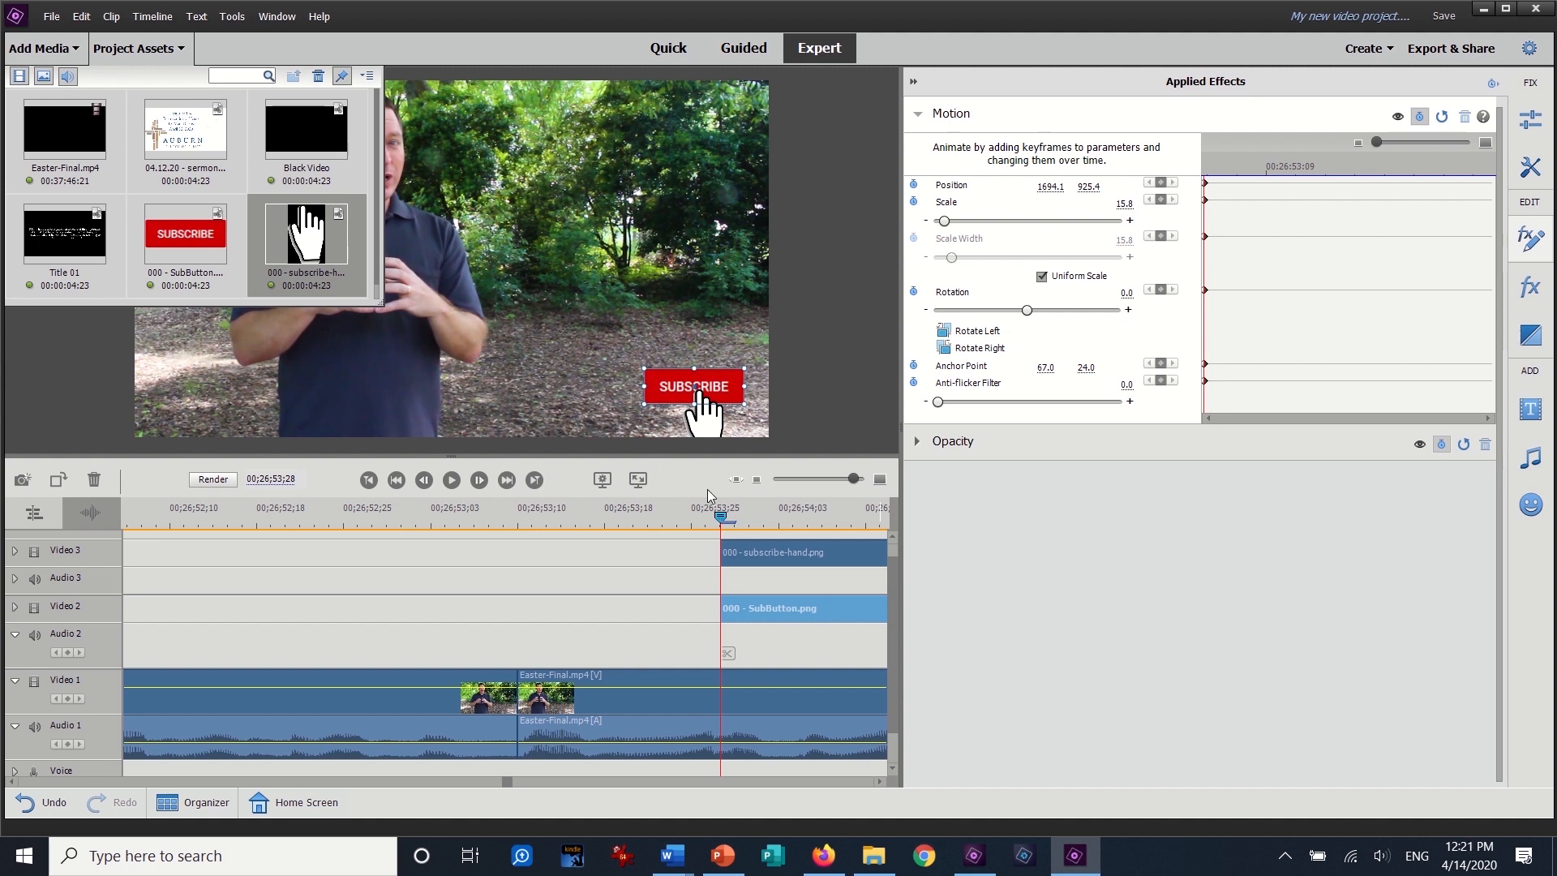
# Step: Set the SubButton's vertical position to 1200 at the clip's starting keyframe so it sits below the frame
pyautogui.click(1094, 186)
pyautogui.write('1200')
pyautogui.press('Return')
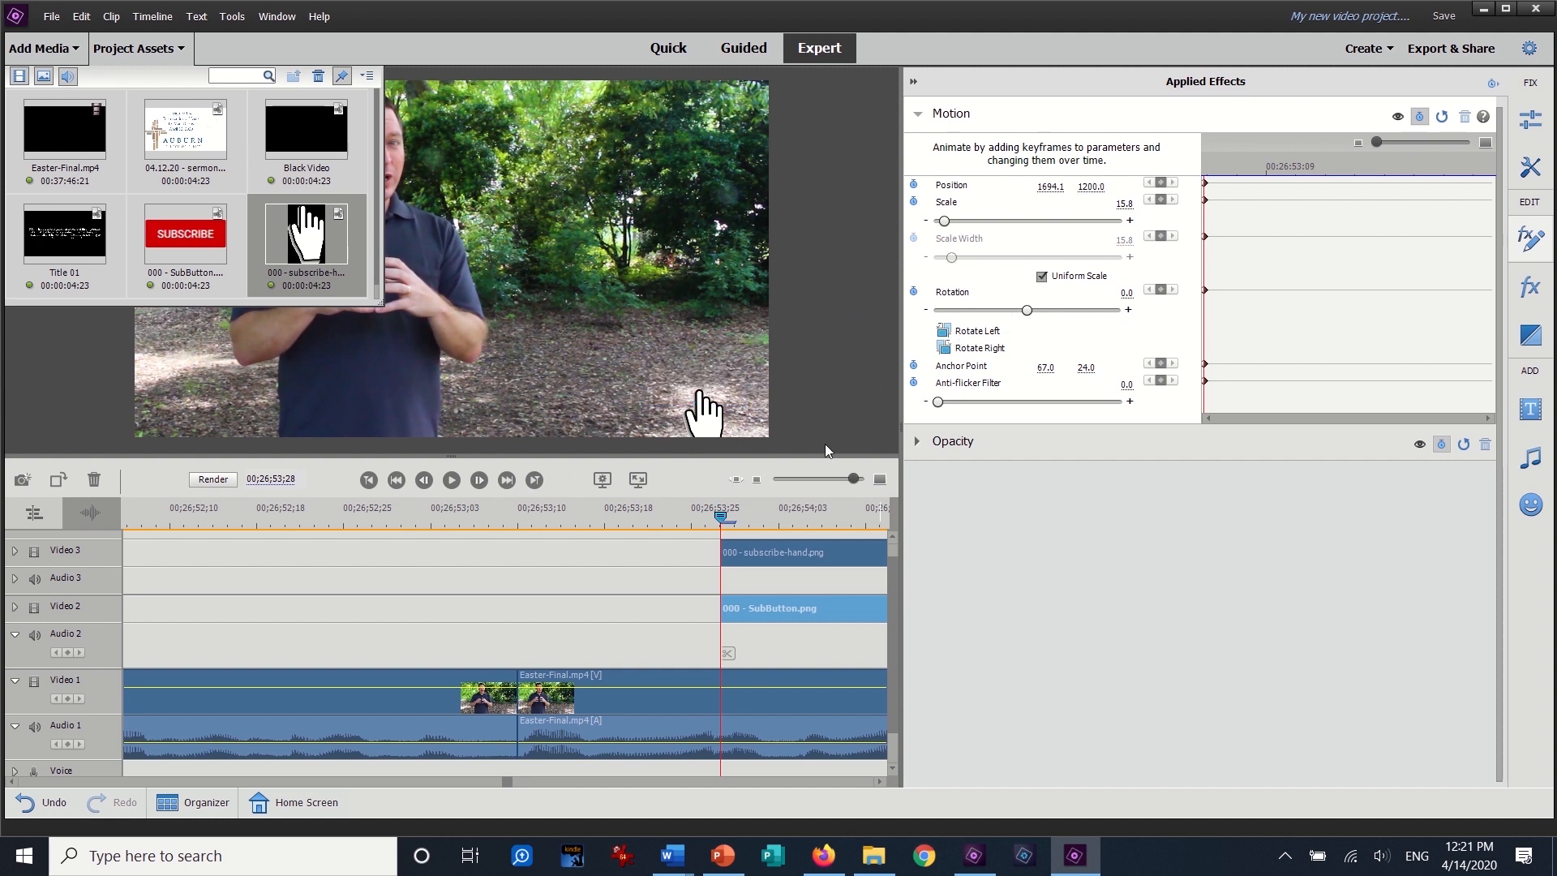
# Step: Add a position keyframe to the SubButton at 00;26;54;11 with a vertical position of 900
pyautogui.press('Right')
pyautogui.press('Right')
pyautogui.press('Right')
pyautogui.press('Right')
pyautogui.press('Right')
pyautogui.press('Right')
pyautogui.press('Right')
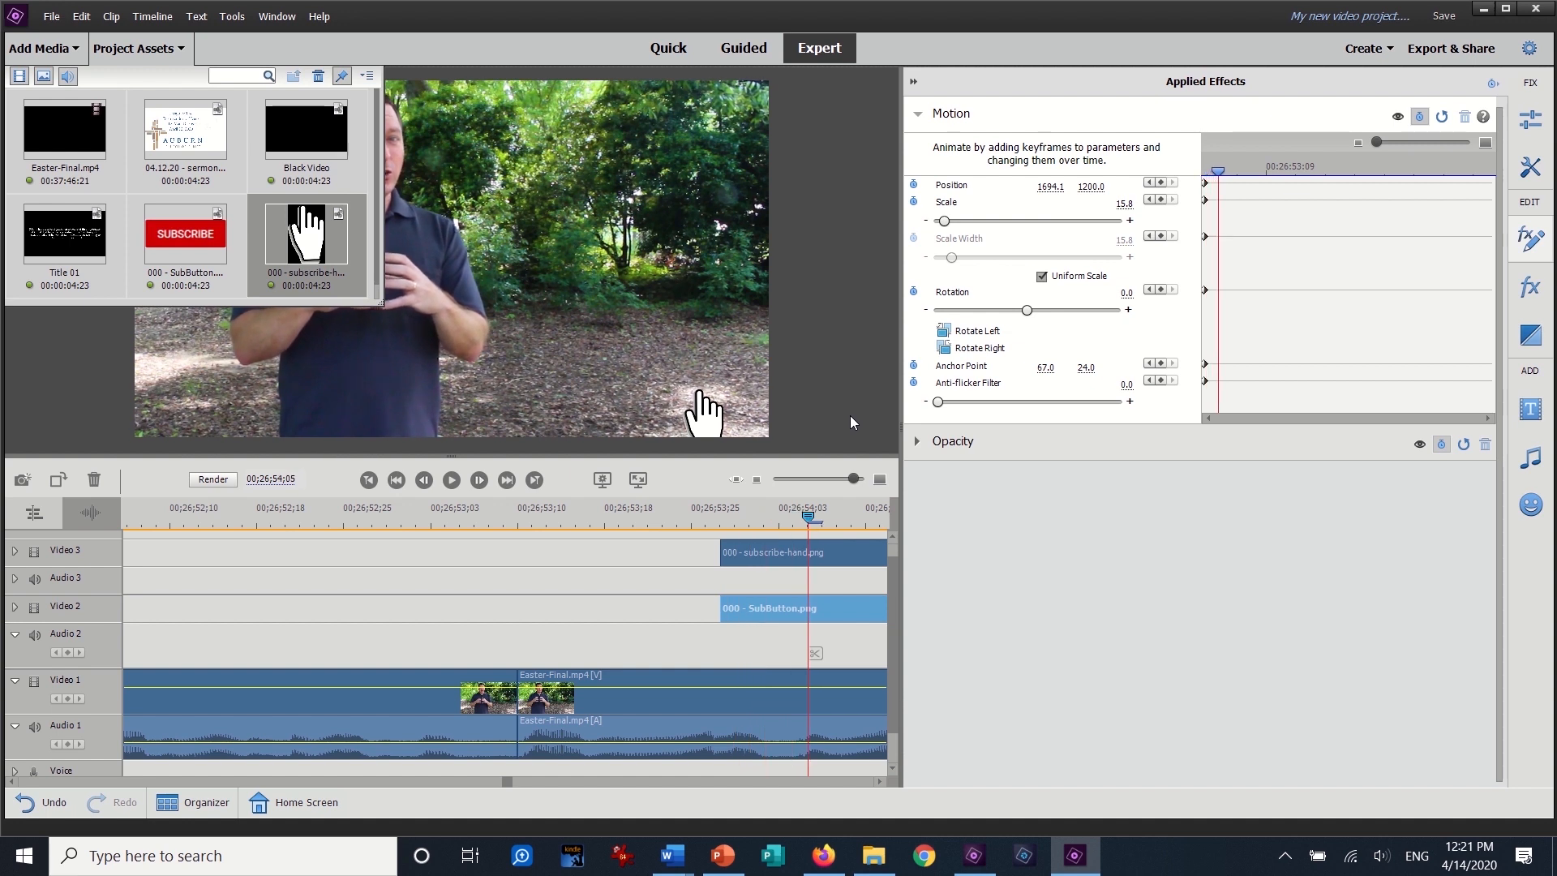
pyautogui.press('Right')
pyautogui.press('Right')
pyautogui.press('Right')
pyautogui.press('Right')
pyautogui.press('Right')
pyautogui.press('Right')
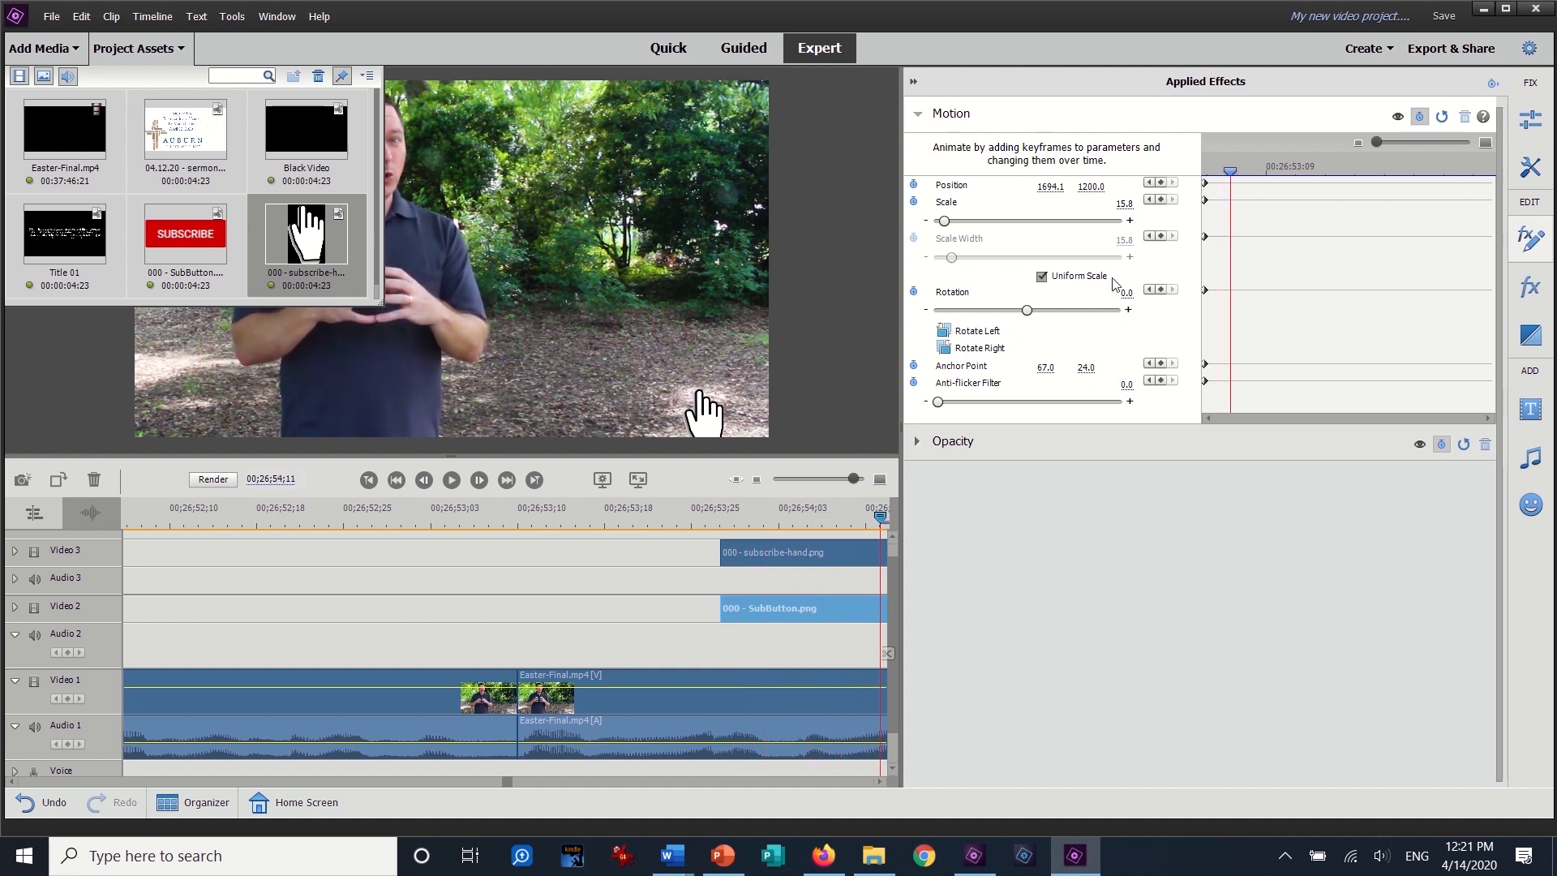
pyautogui.click(1161, 184)
pyautogui.click(1095, 185)
pyautogui.write('900')
pyautogui.press('Return')
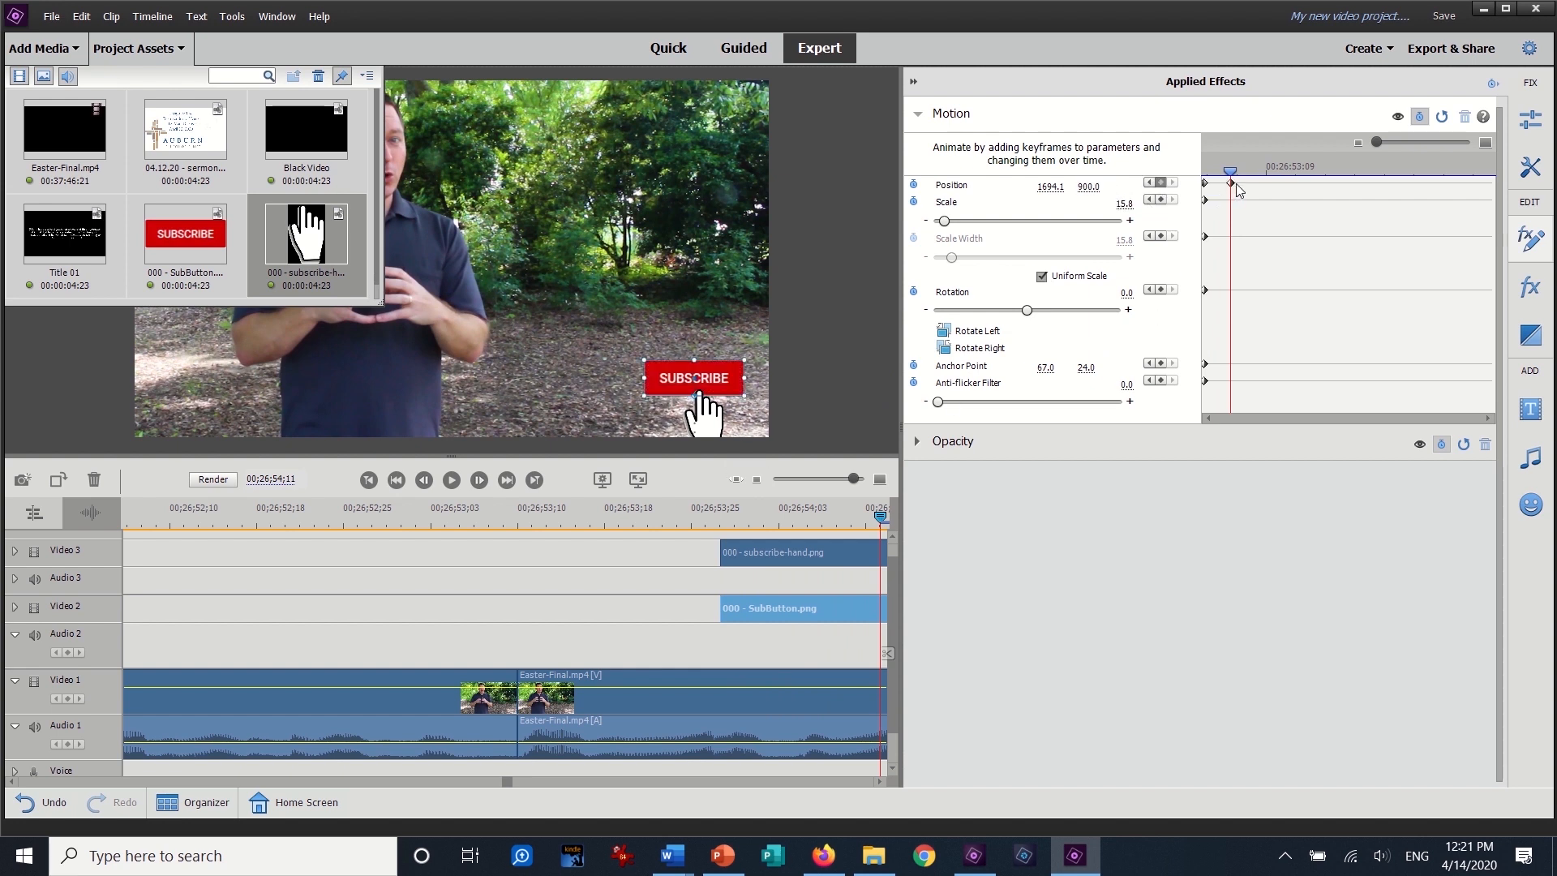
# Step: Play back the SubButton's entrance from just before the clip begins to check the rising motion
pyautogui.click(692, 510)
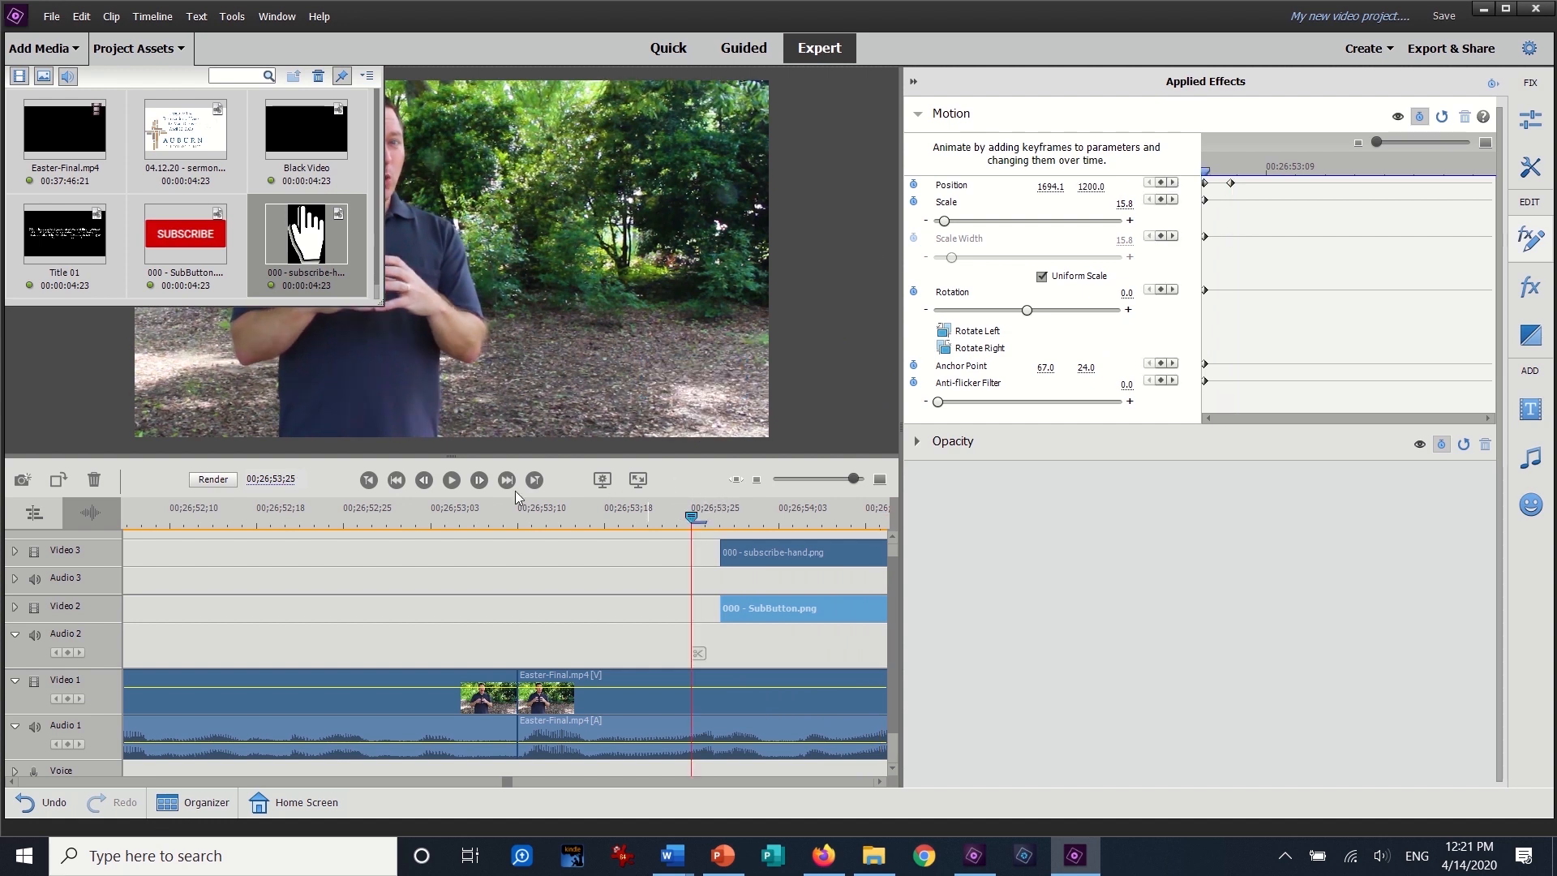
pyautogui.click(451, 480)
pyautogui.click(452, 480)
pyautogui.click(11, 782)
pyautogui.click(12, 782)
pyautogui.click(12, 781)
pyautogui.click(12, 782)
# Step: Add a hold position keyframe to the SubButton at 00;26;55;01, keeping the vertical position at 900
pyautogui.click(523, 610)
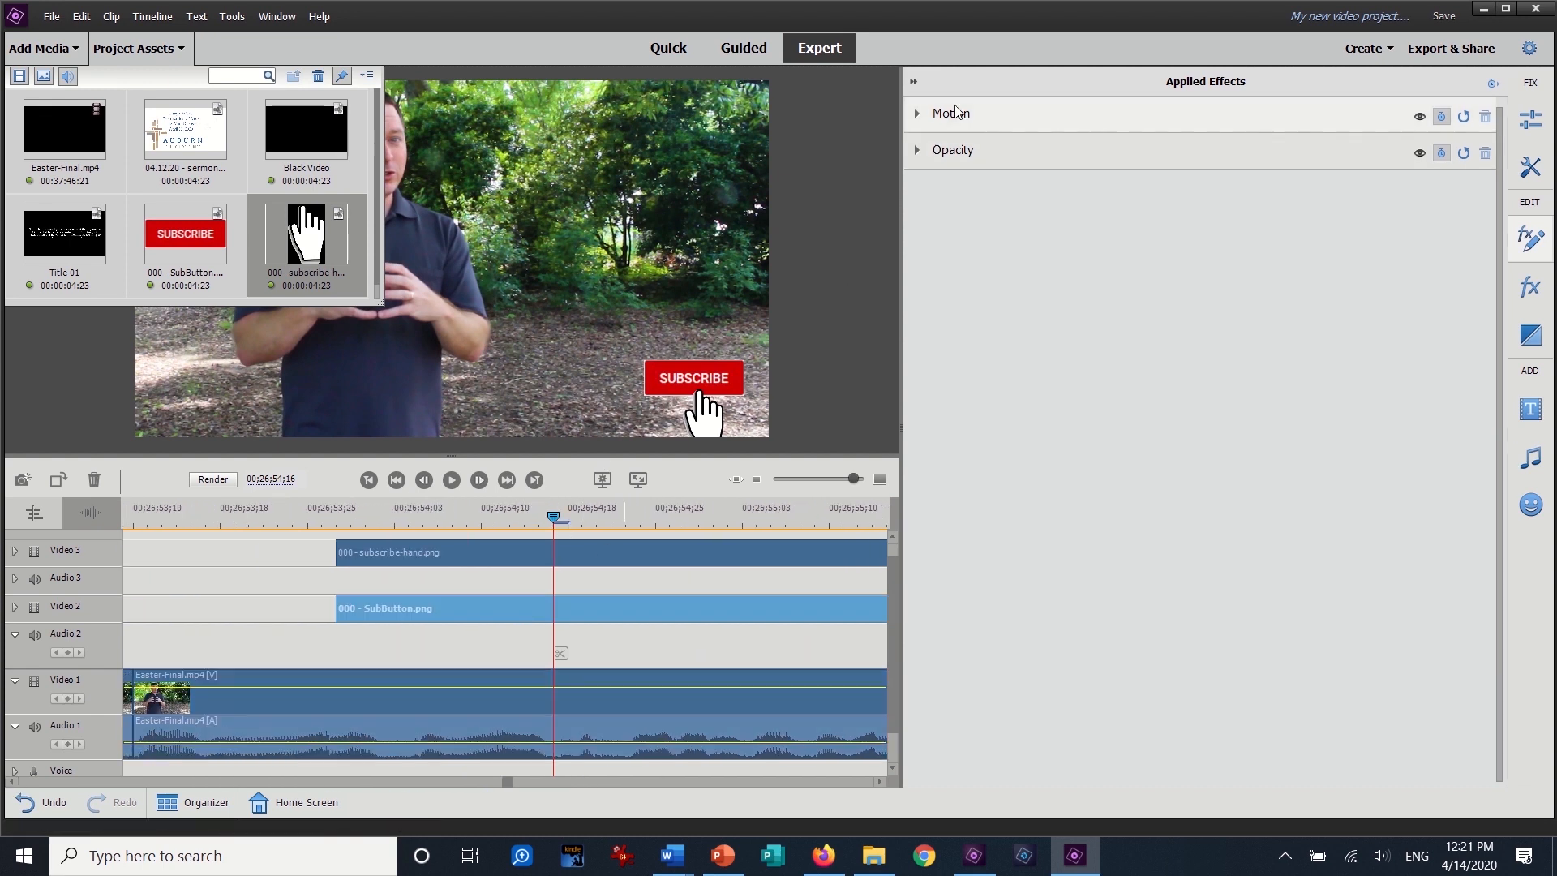
pyautogui.click(920, 113)
pyautogui.press('space')
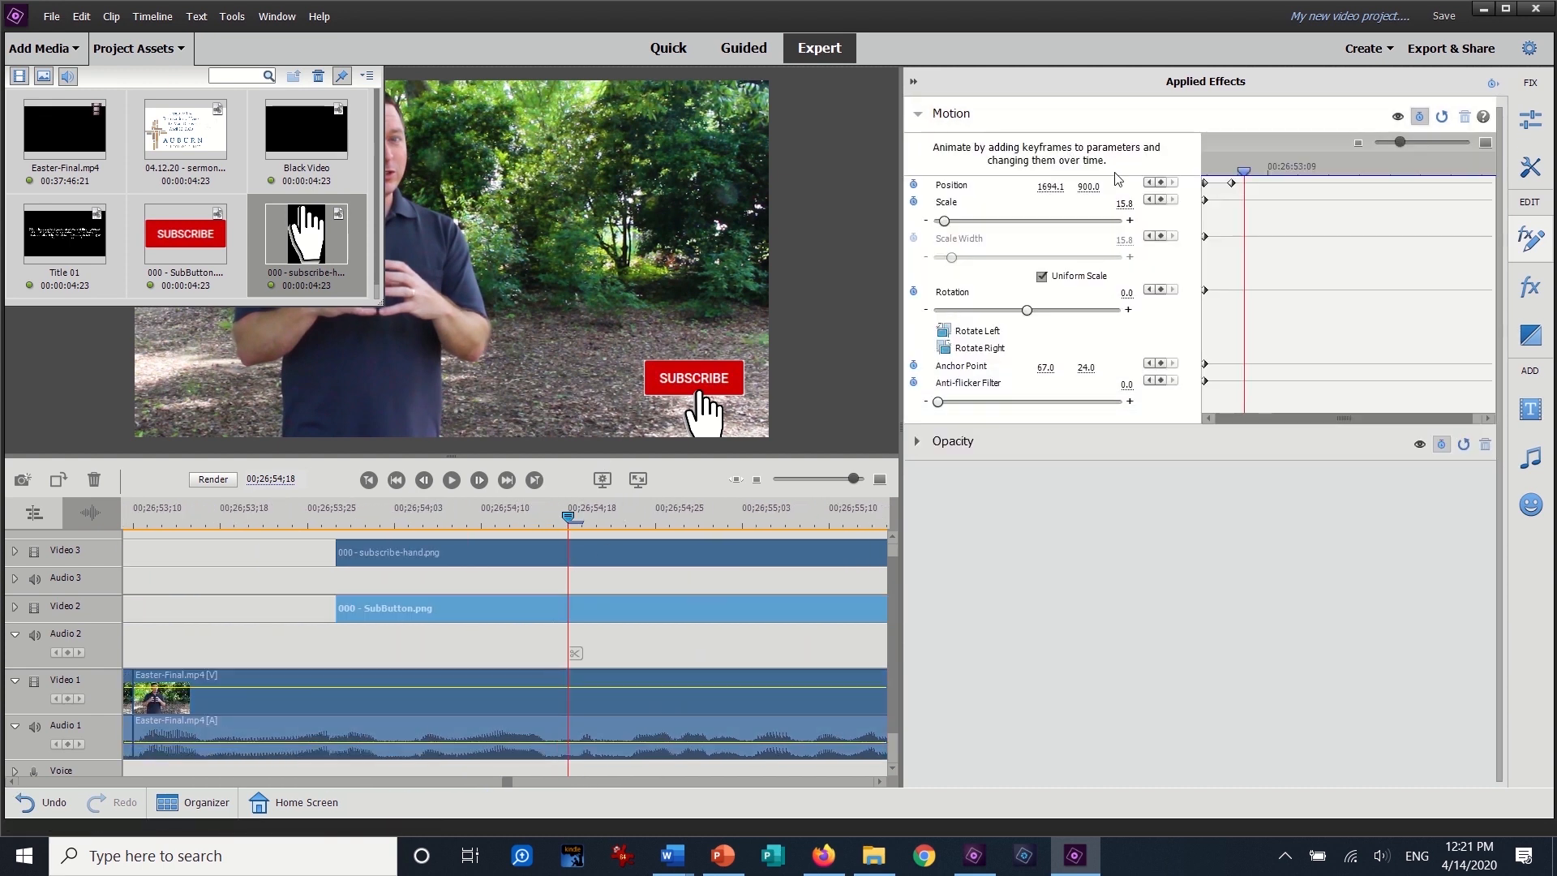
pyautogui.click(1161, 183)
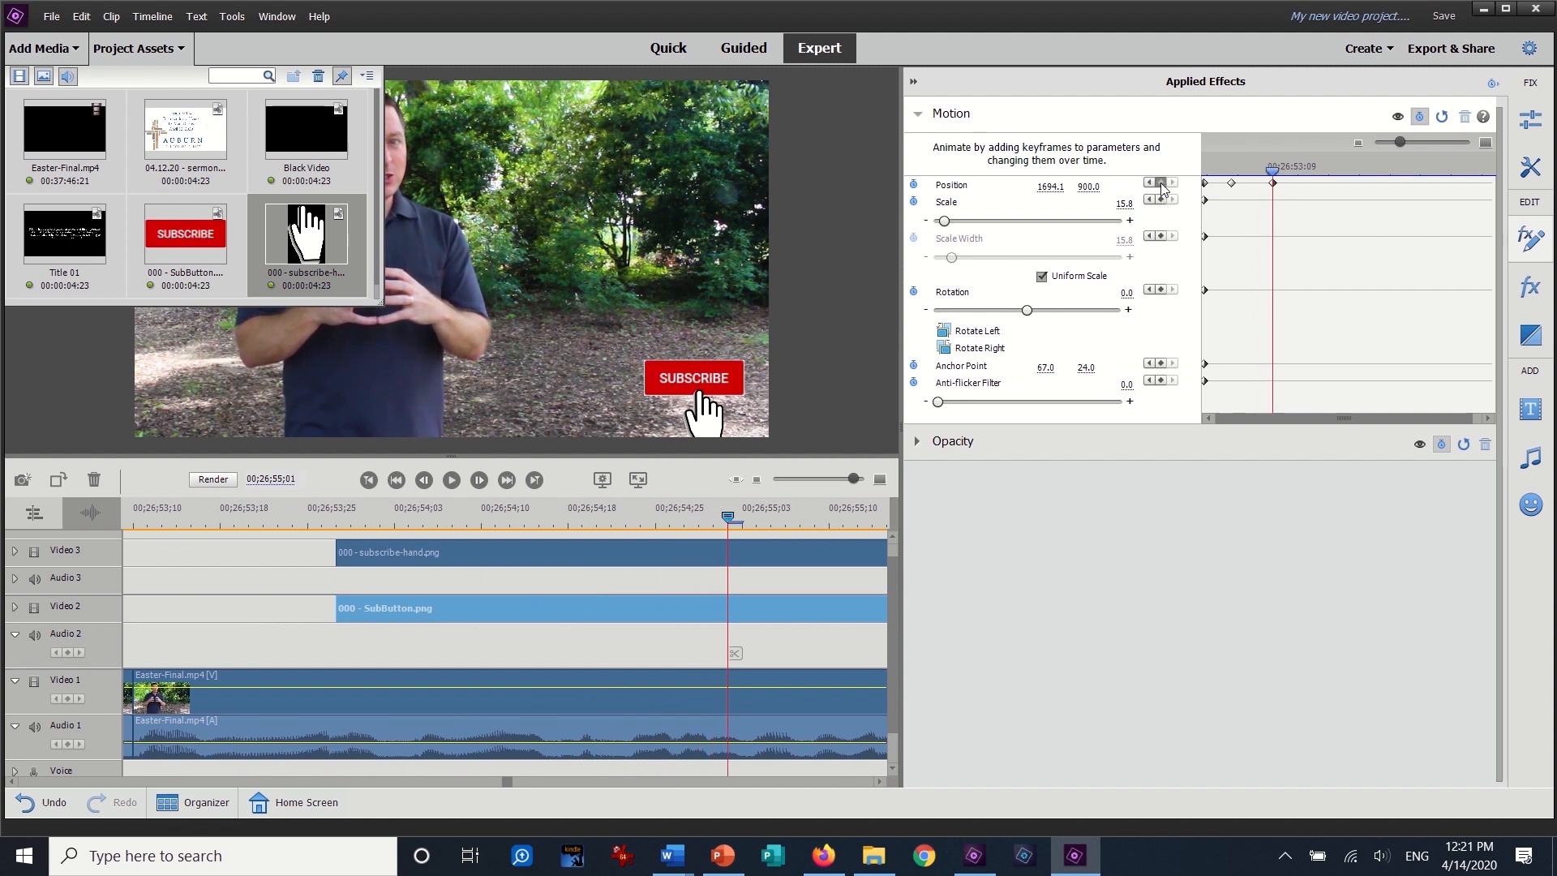
# Step: Add a position keyframe to the SubButton at 00;26;55;20 with a vertical position of 1200
pyautogui.press('space')
pyautogui.press('space')
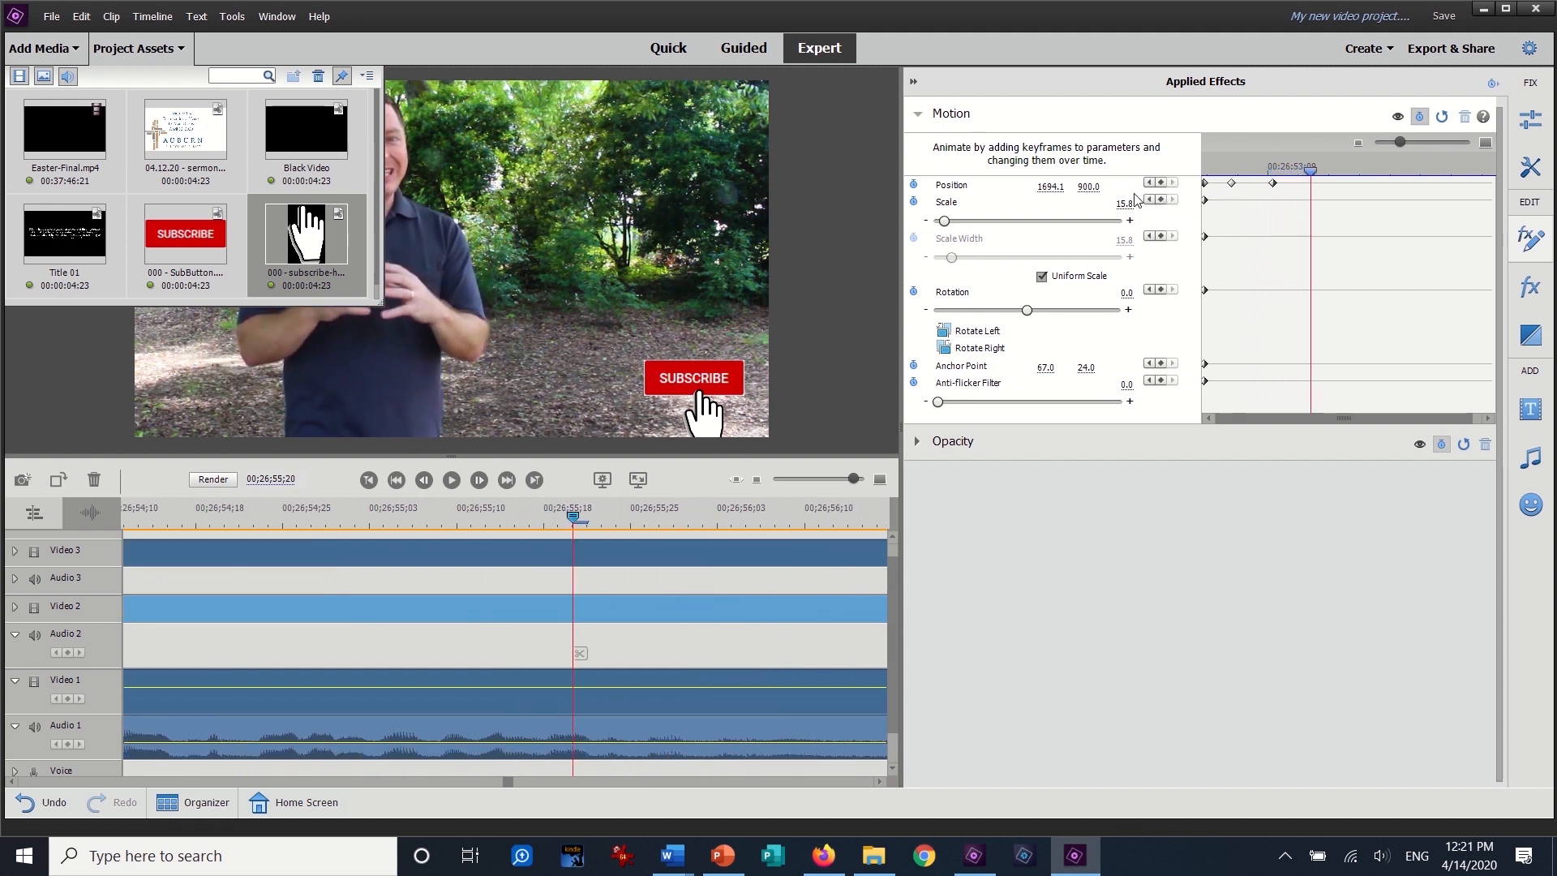
pyautogui.click(1161, 183)
pyautogui.click(1089, 188)
pyautogui.write('12')
pyautogui.press('Return')
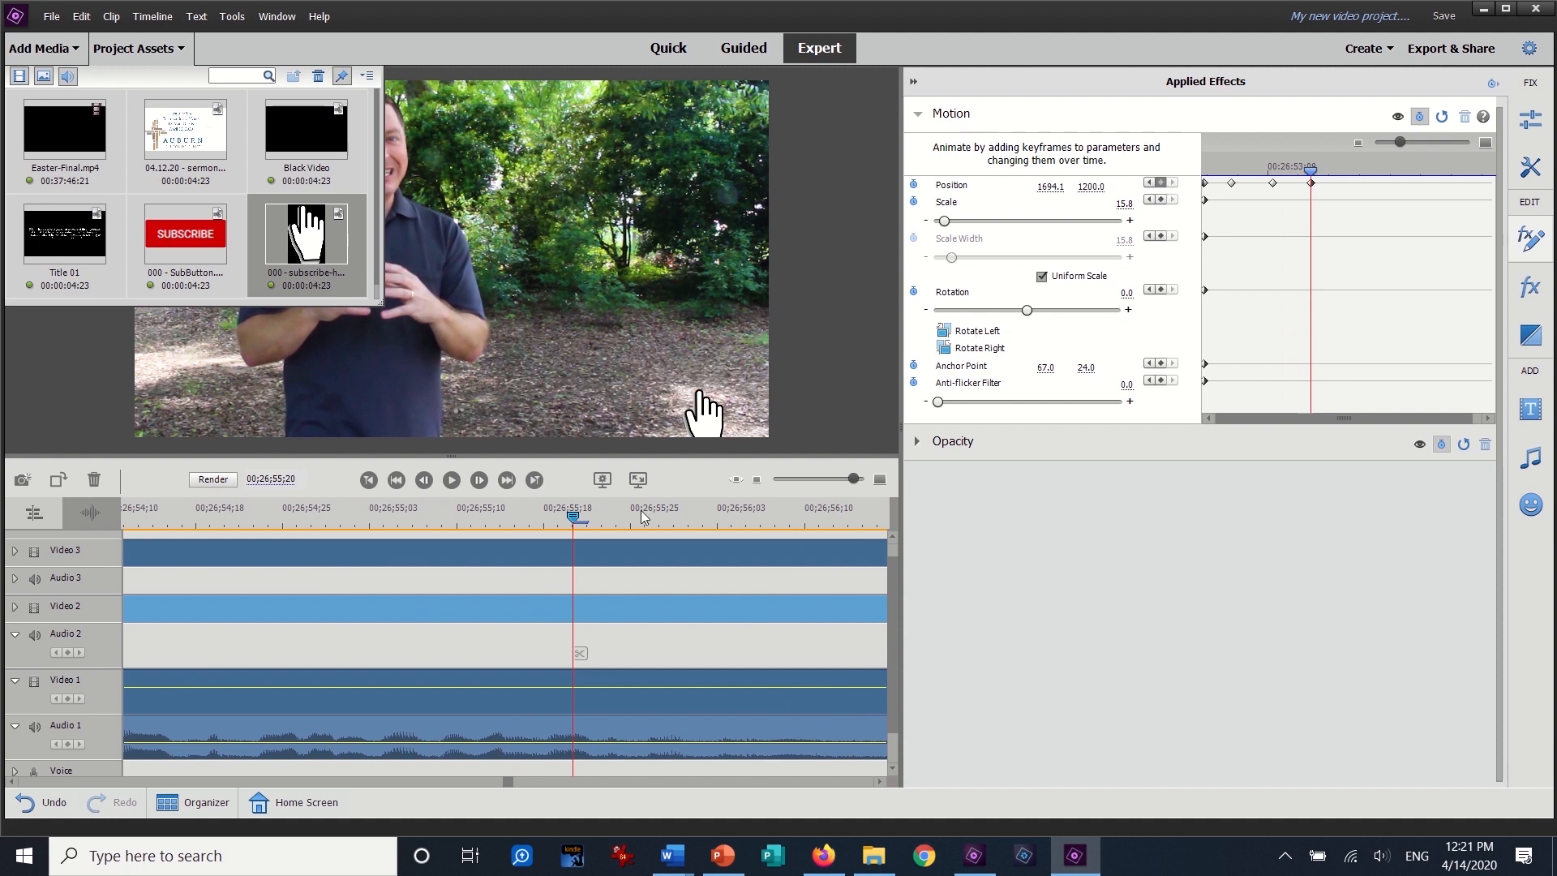
# Step: Play back the whole SubButton animation from before the overlay clips to check its entrance and exit
pyautogui.click(830, 479)
pyautogui.click(242, 373)
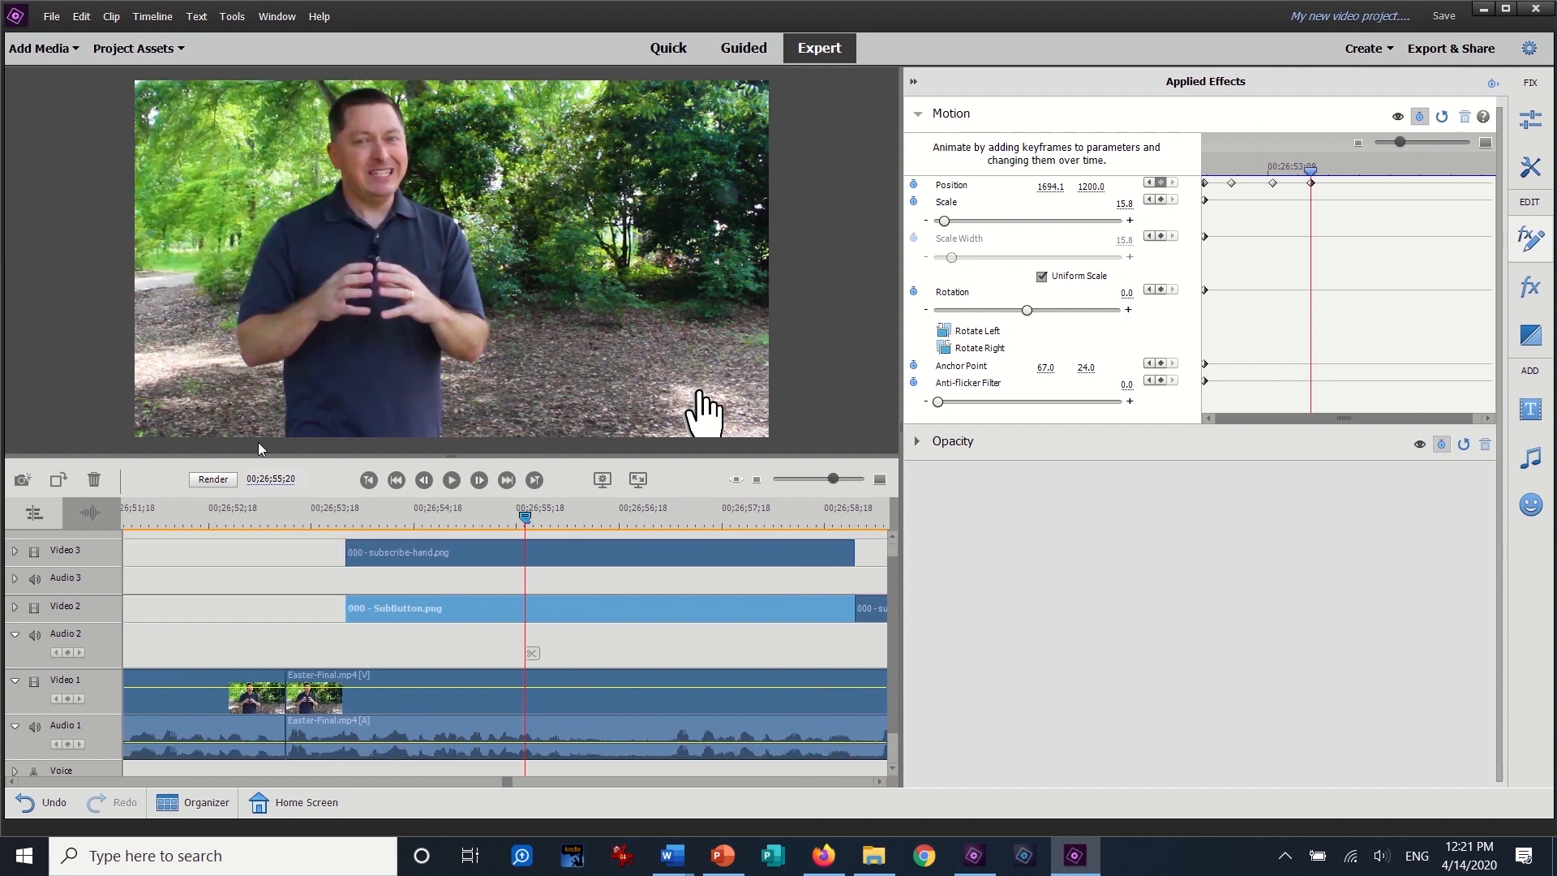
pyautogui.click(260, 513)
pyautogui.click(449, 485)
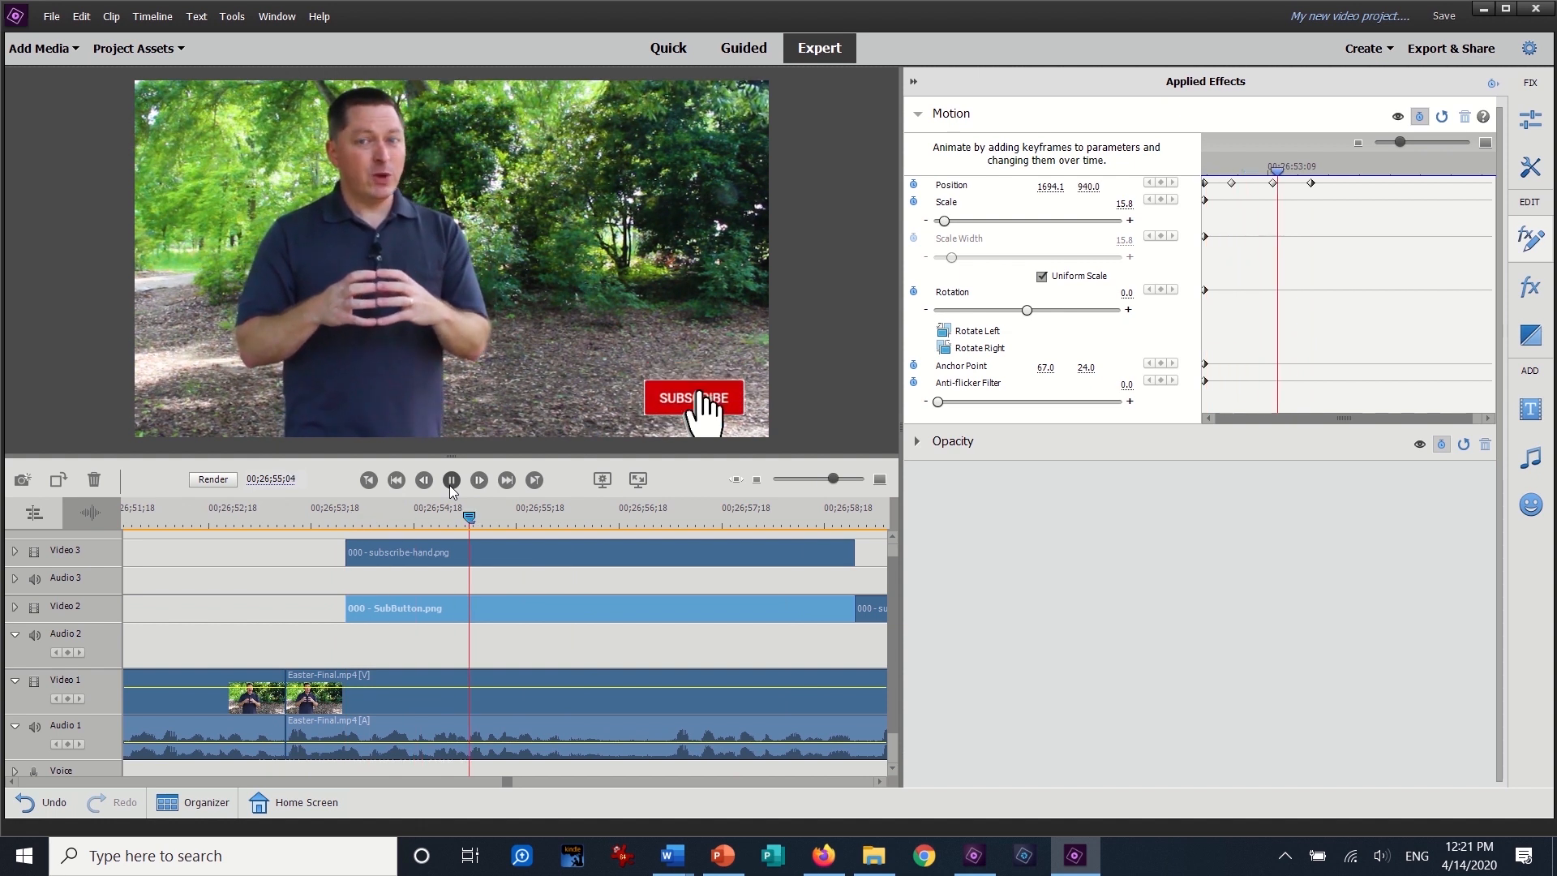
pyautogui.click(452, 482)
# Step: Enable Motion keyframing on the Video 3 subscribe-hand clip at its start, 00;26;53;28
pyautogui.click(479, 556)
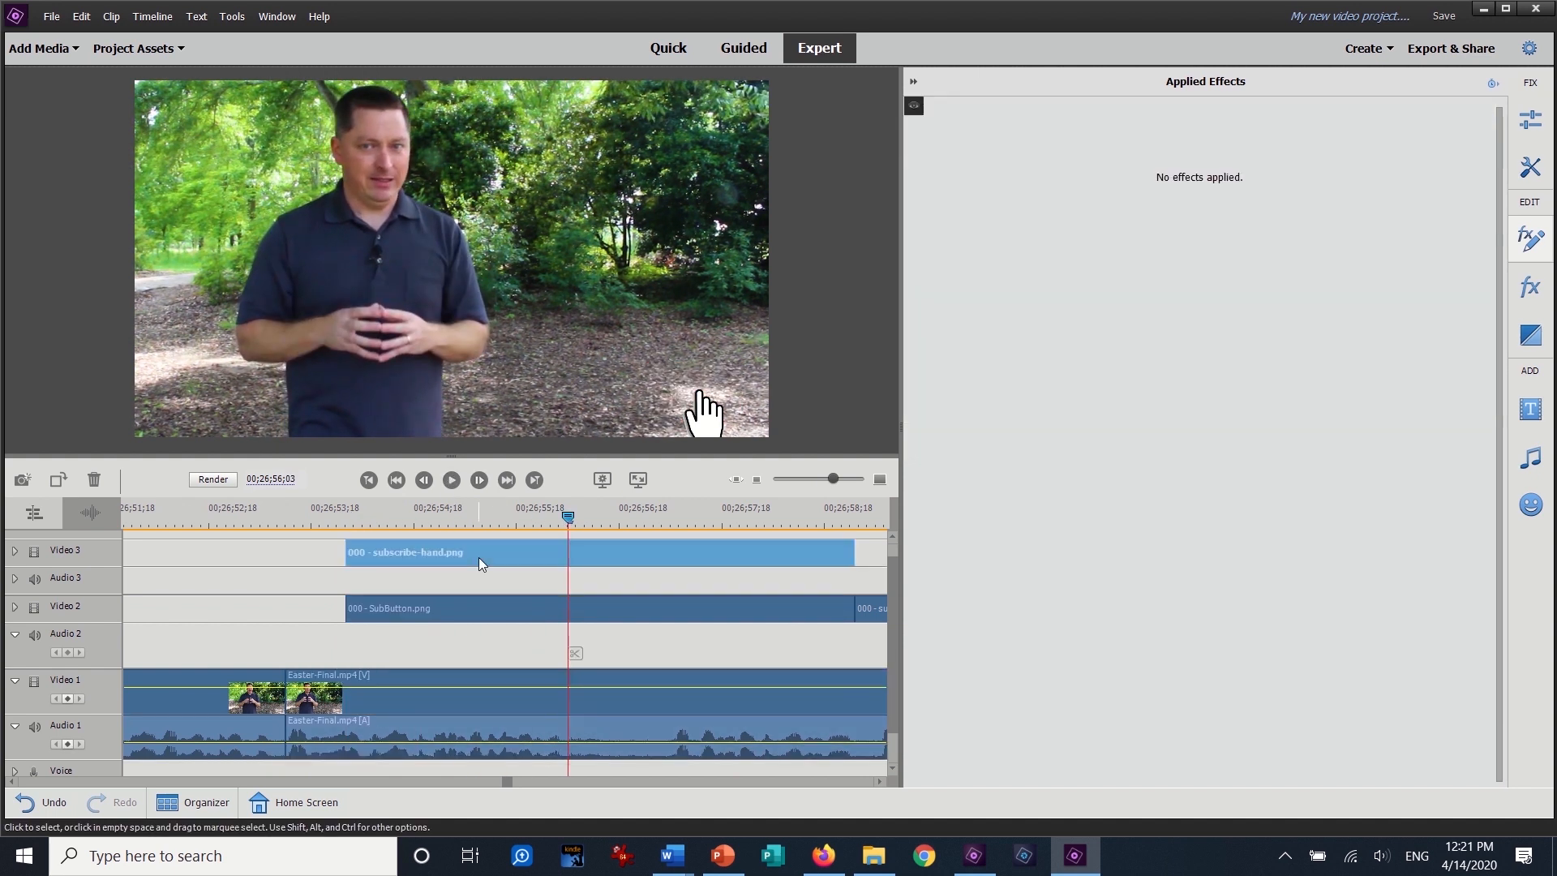
pyautogui.click(349, 517)
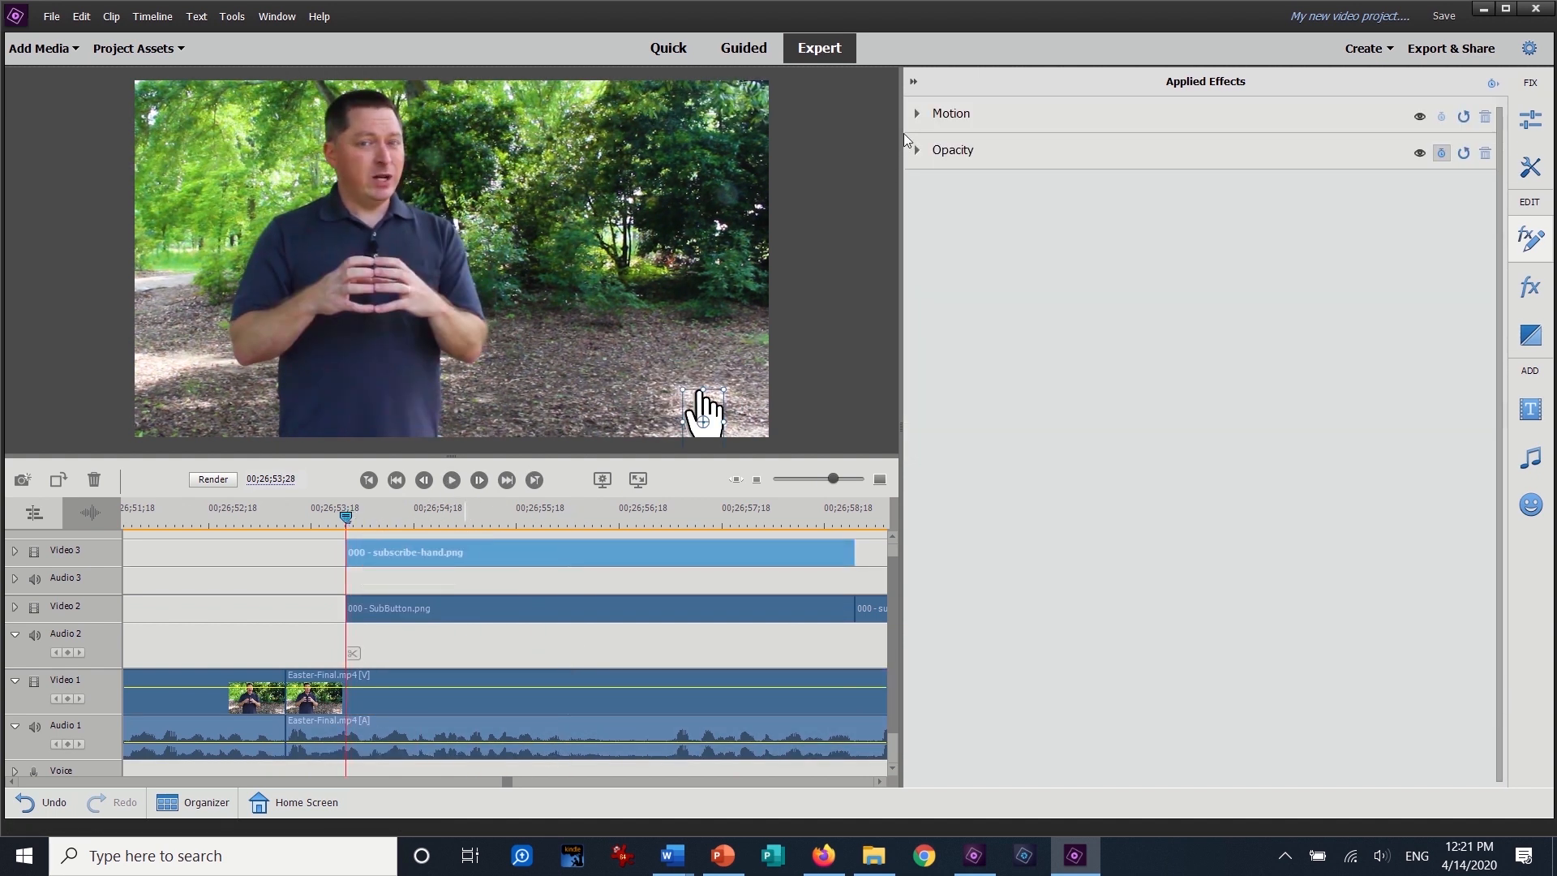
pyautogui.click(918, 115)
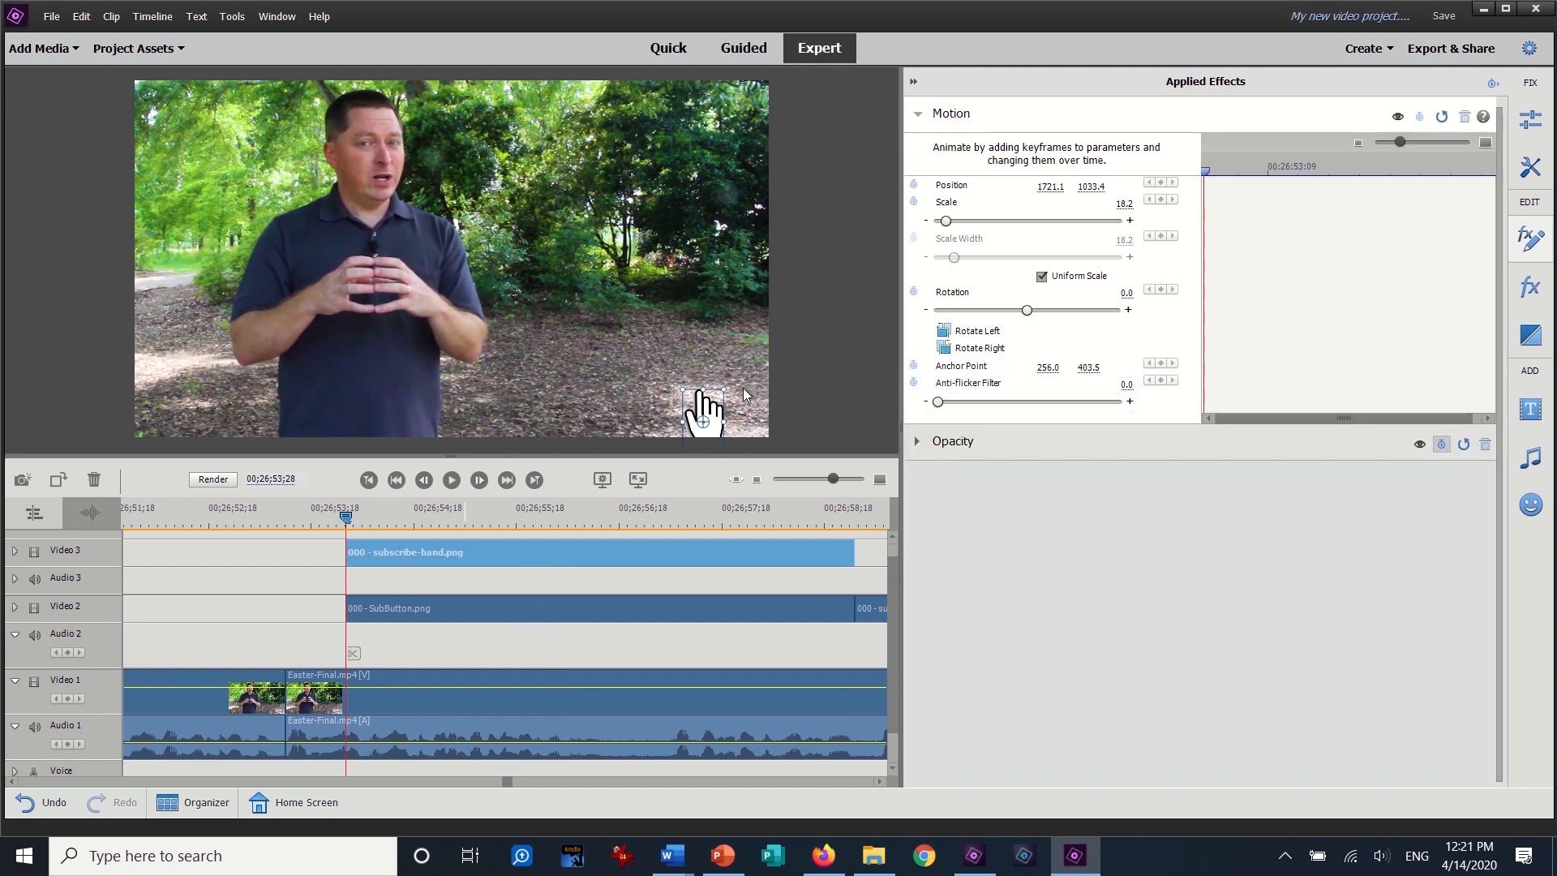
pyautogui.click(1492, 84)
pyautogui.click(1494, 86)
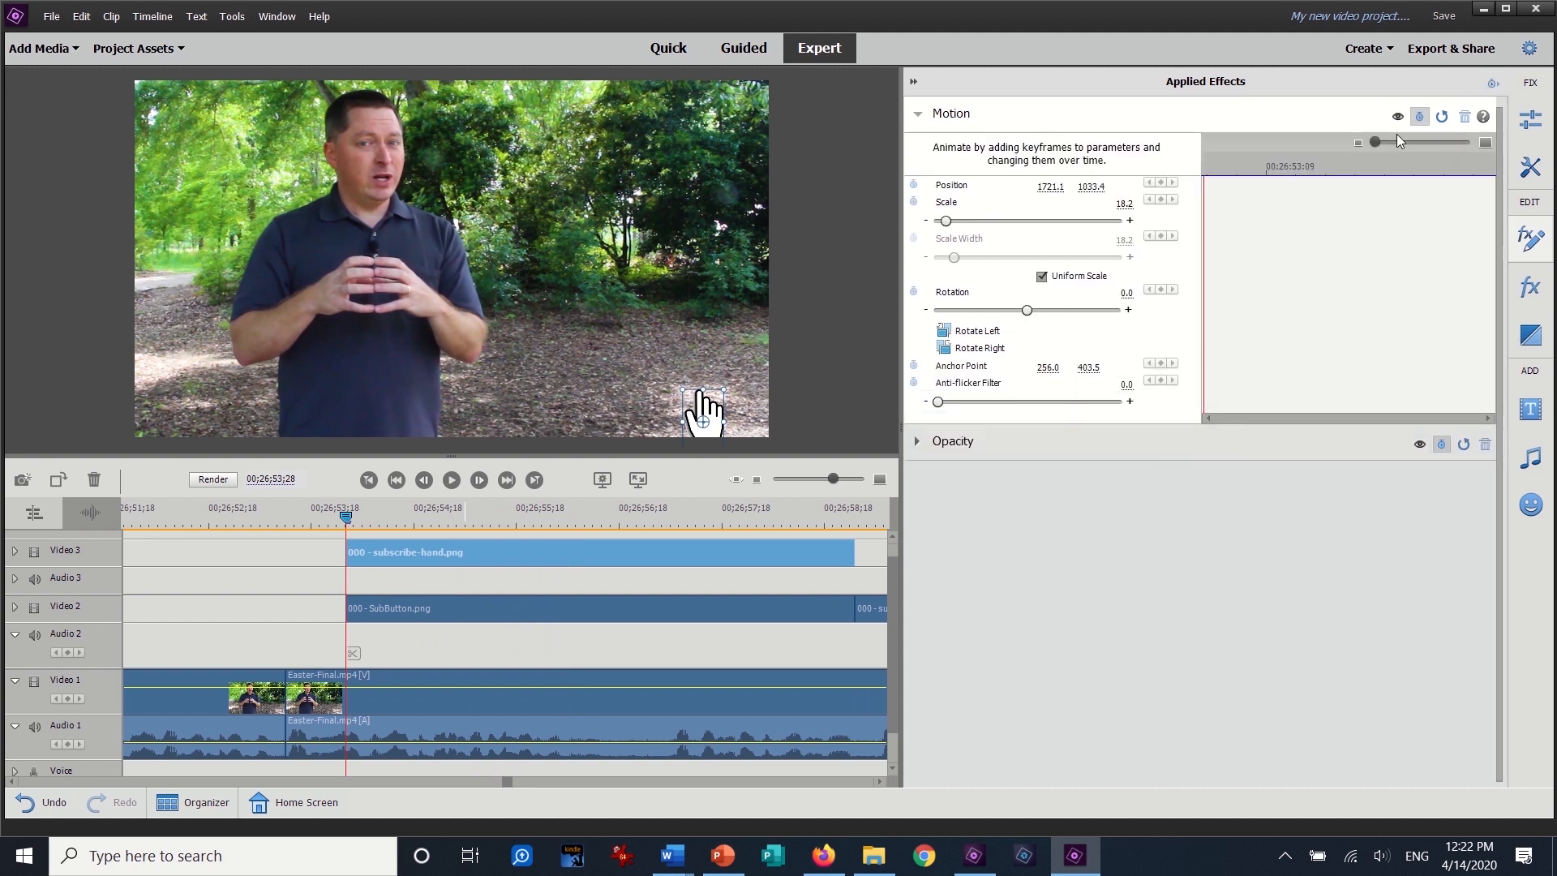
pyautogui.click(1420, 118)
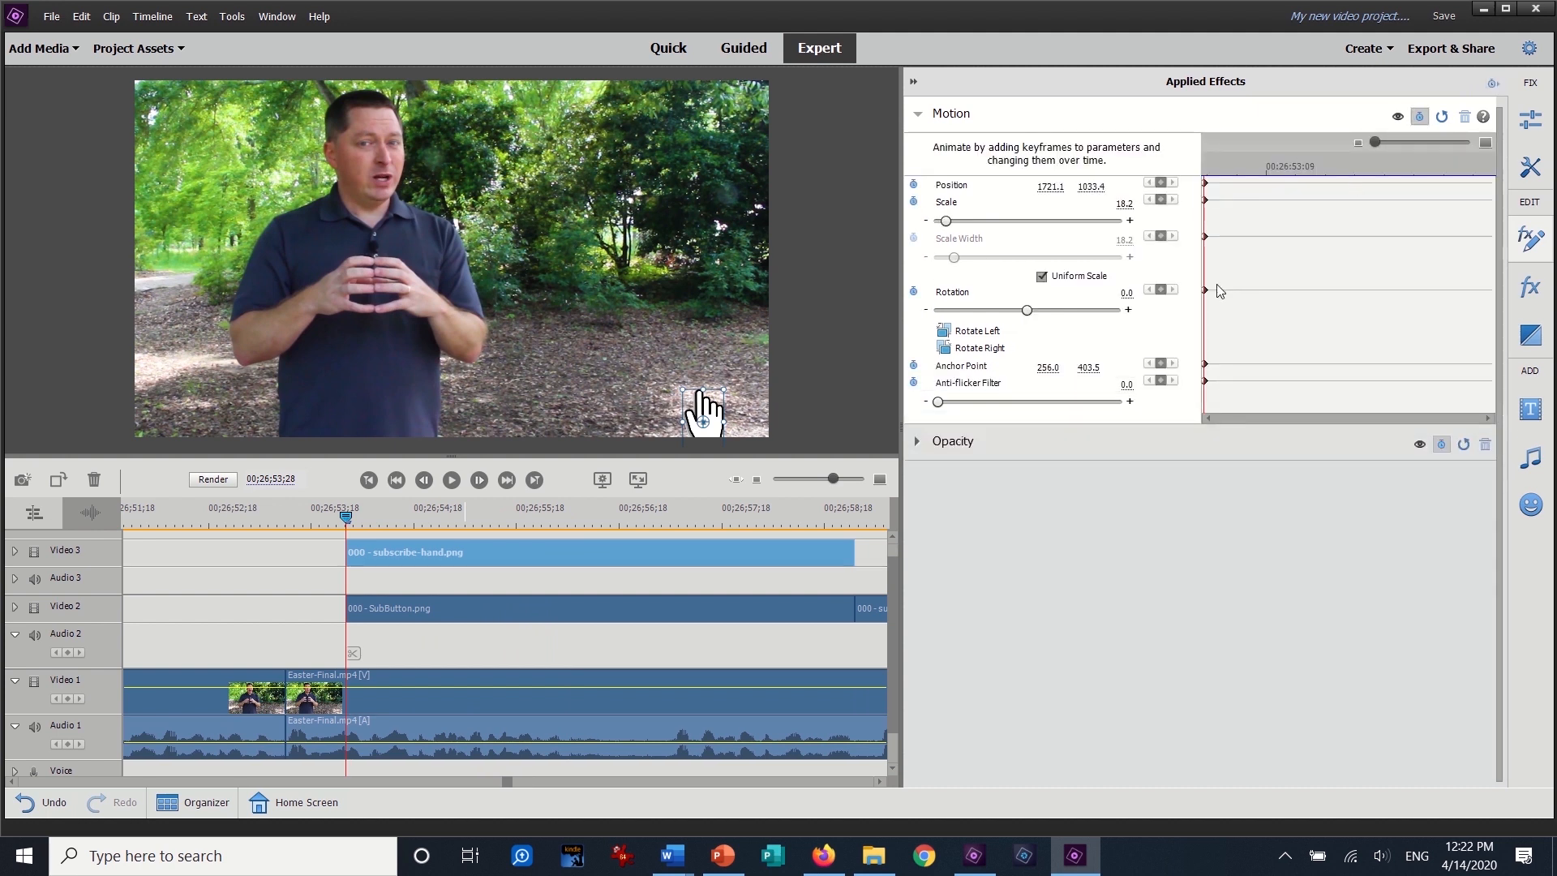
# Step: Set the subscribe-hand's vertical position to 1300 at its first keyframe so it starts below the frame
pyautogui.click(1094, 185)
pyautogui.write('1')
pyautogui.press('Return')
pyautogui.click(1094, 185)
pyautogui.write('12')
pyautogui.write('00')
pyautogui.press('Return')
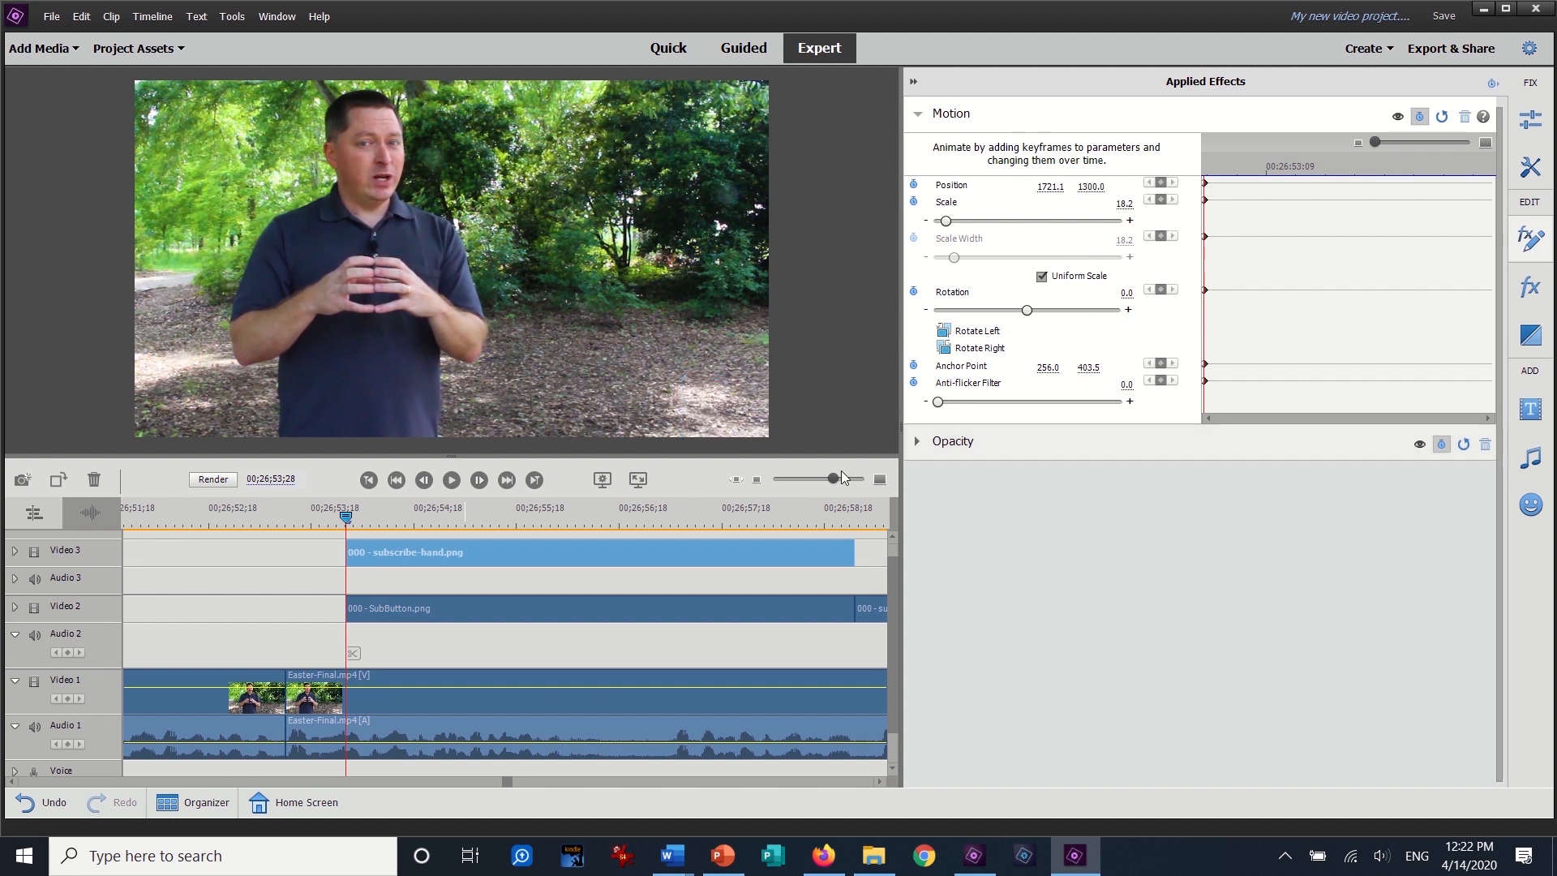
# Step: Add a position keyframe to the subscribe-hand at 00;26;54;11 with a vertical position of 1000
pyautogui.press('space')
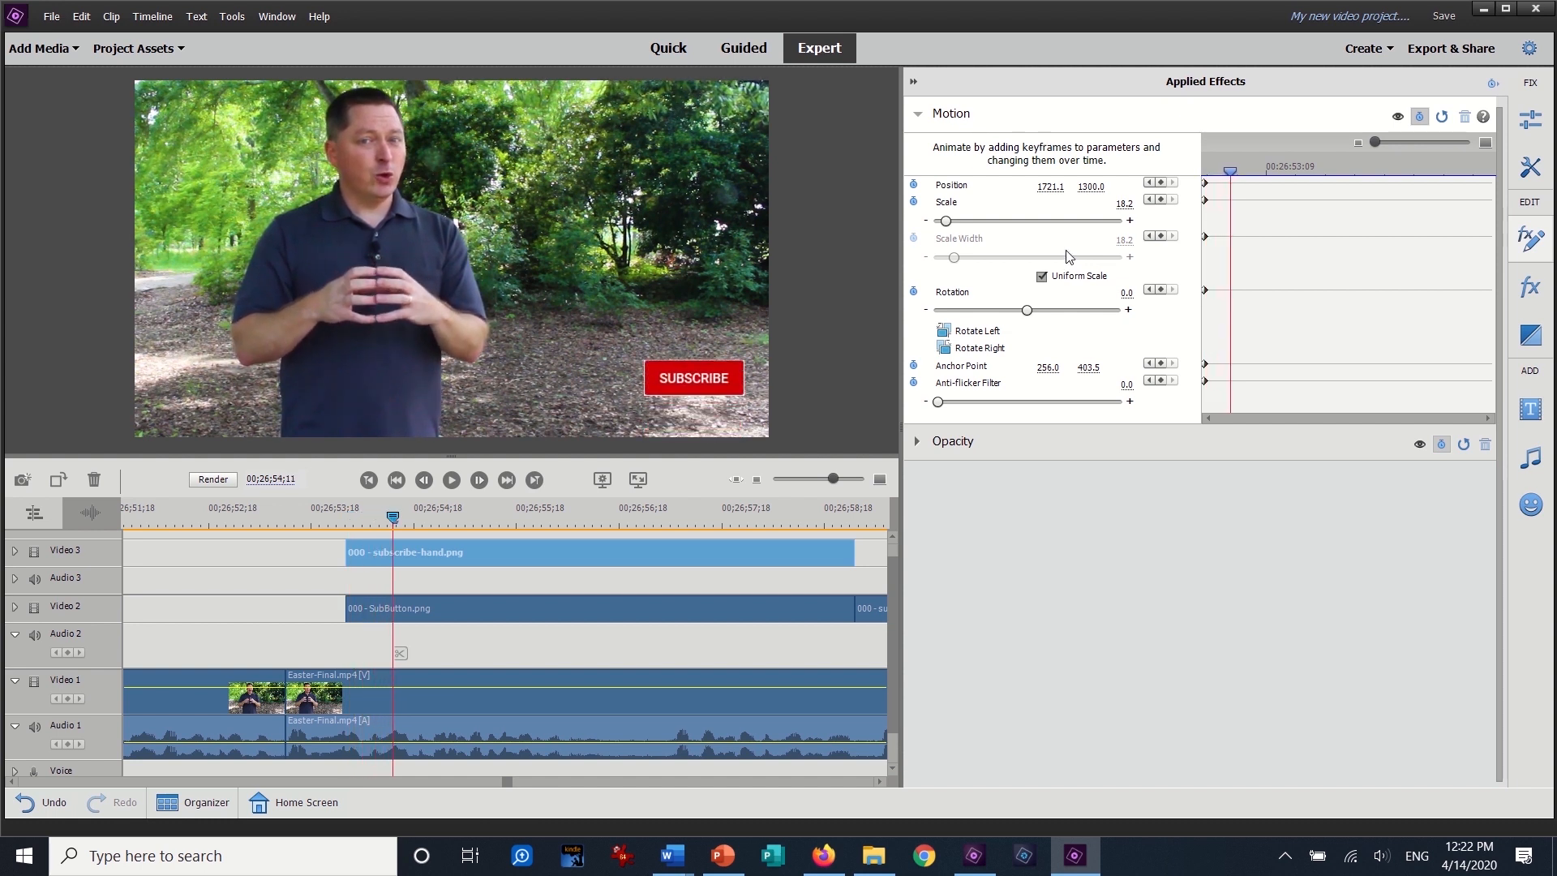
pyautogui.click(1160, 182)
pyautogui.click(1091, 187)
pyautogui.write('1000')
pyautogui.press('Return')
# Step: Add a hold position keyframe to the subscribe-hand, and an exit keyframe at 00;26;55;00 with a vertical position of 1300
pyautogui.press('space')
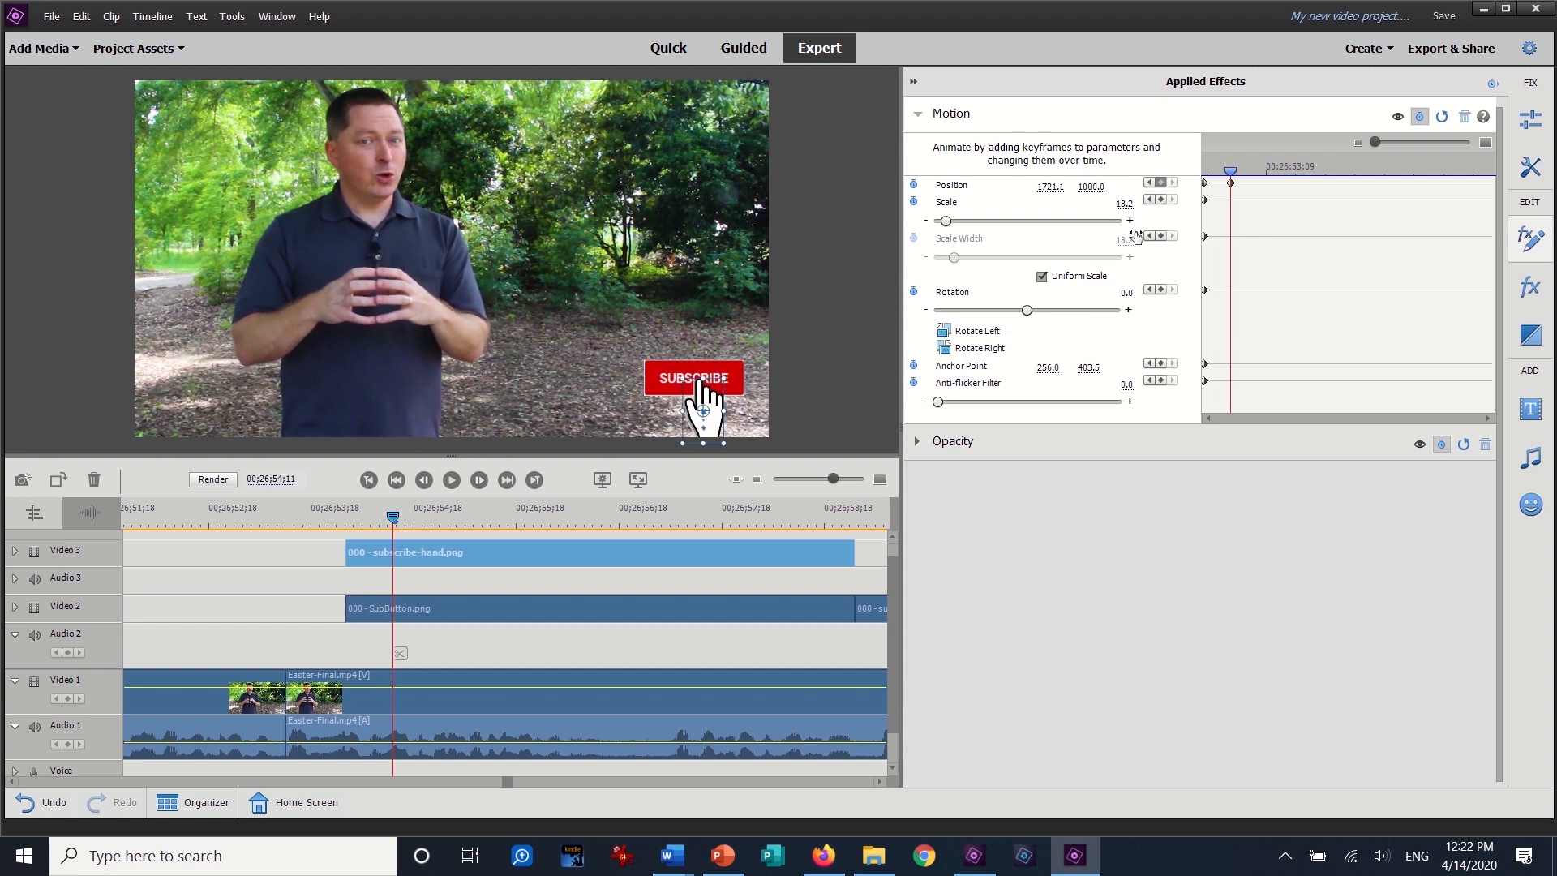
pyautogui.click(1160, 182)
pyautogui.click(1094, 185)
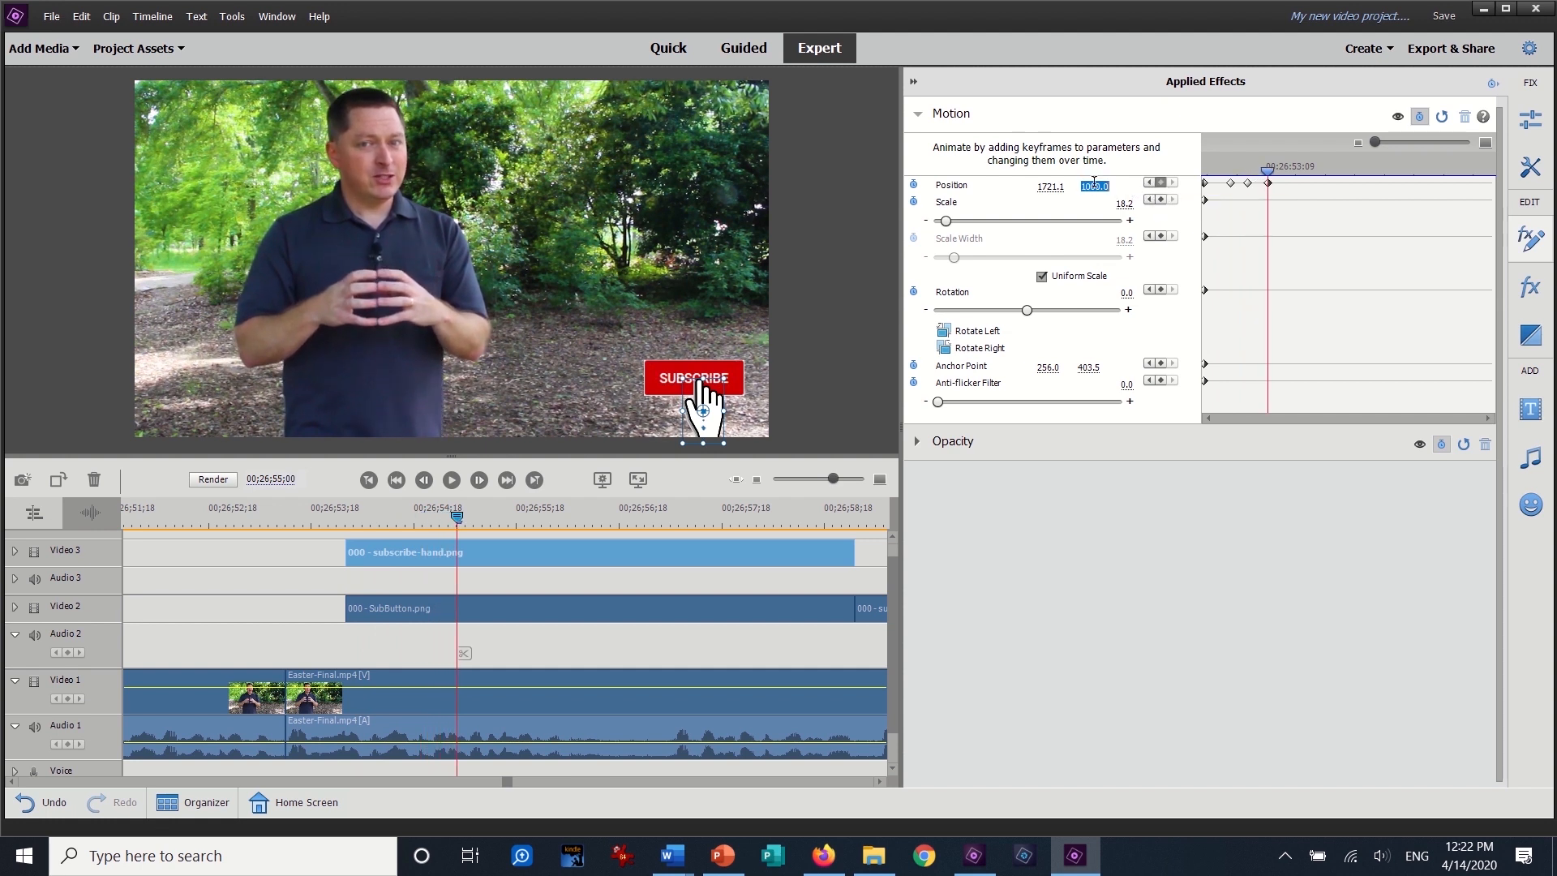
pyautogui.write('12')
pyautogui.press('Return')
# Step: Play back the overlays from before the clips to compare the hand's motion with the SubButton's
pyautogui.moveTo(456, 516); pyautogui.dragTo(259, 515)
pyautogui.click(450, 480)
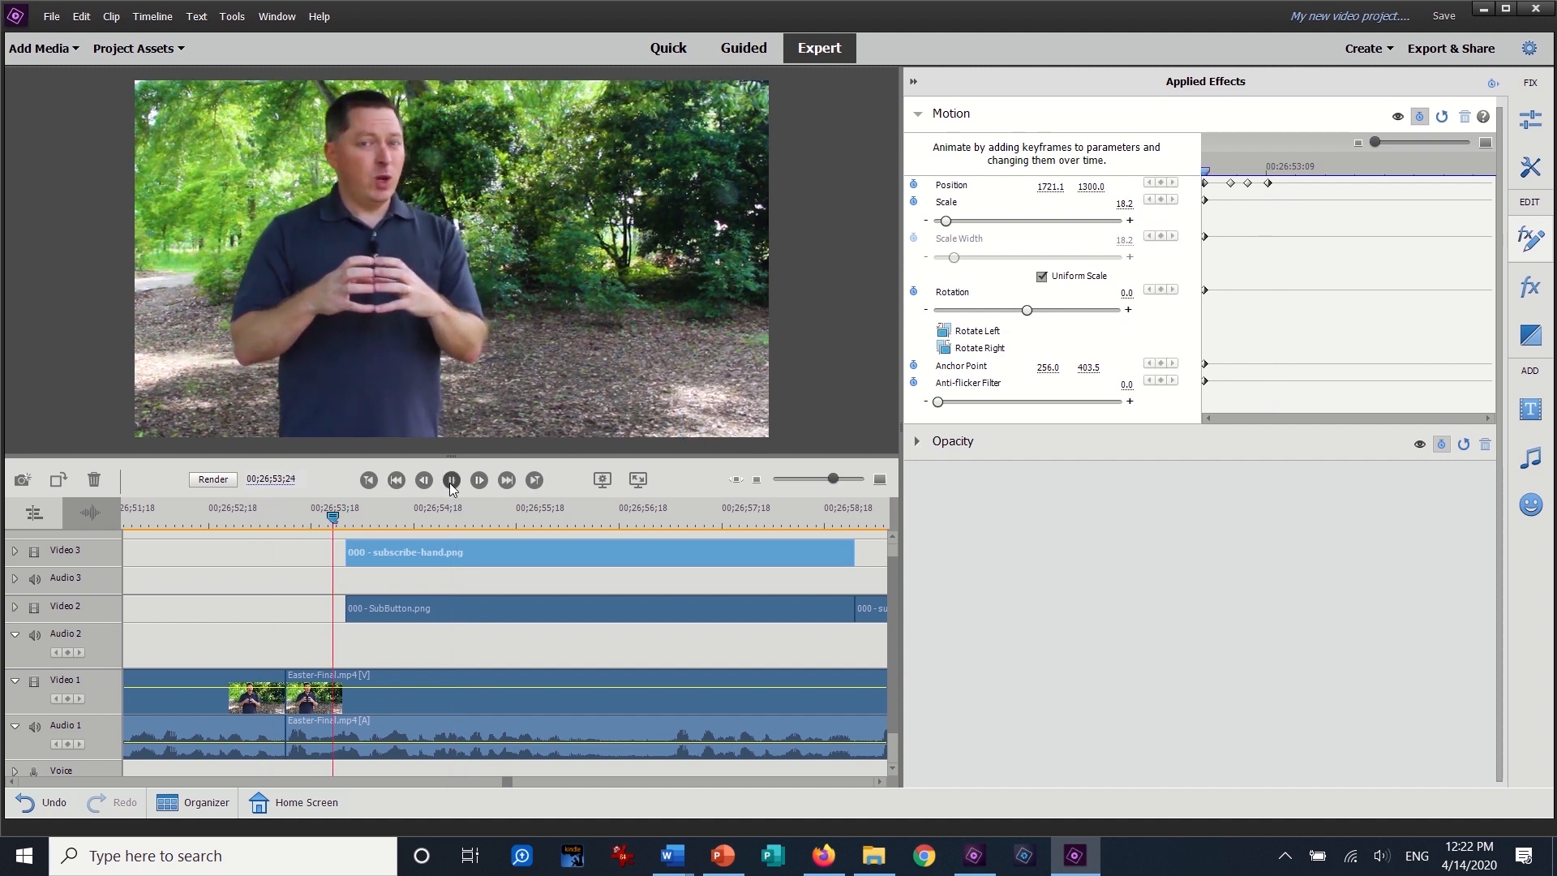
pyautogui.click(453, 480)
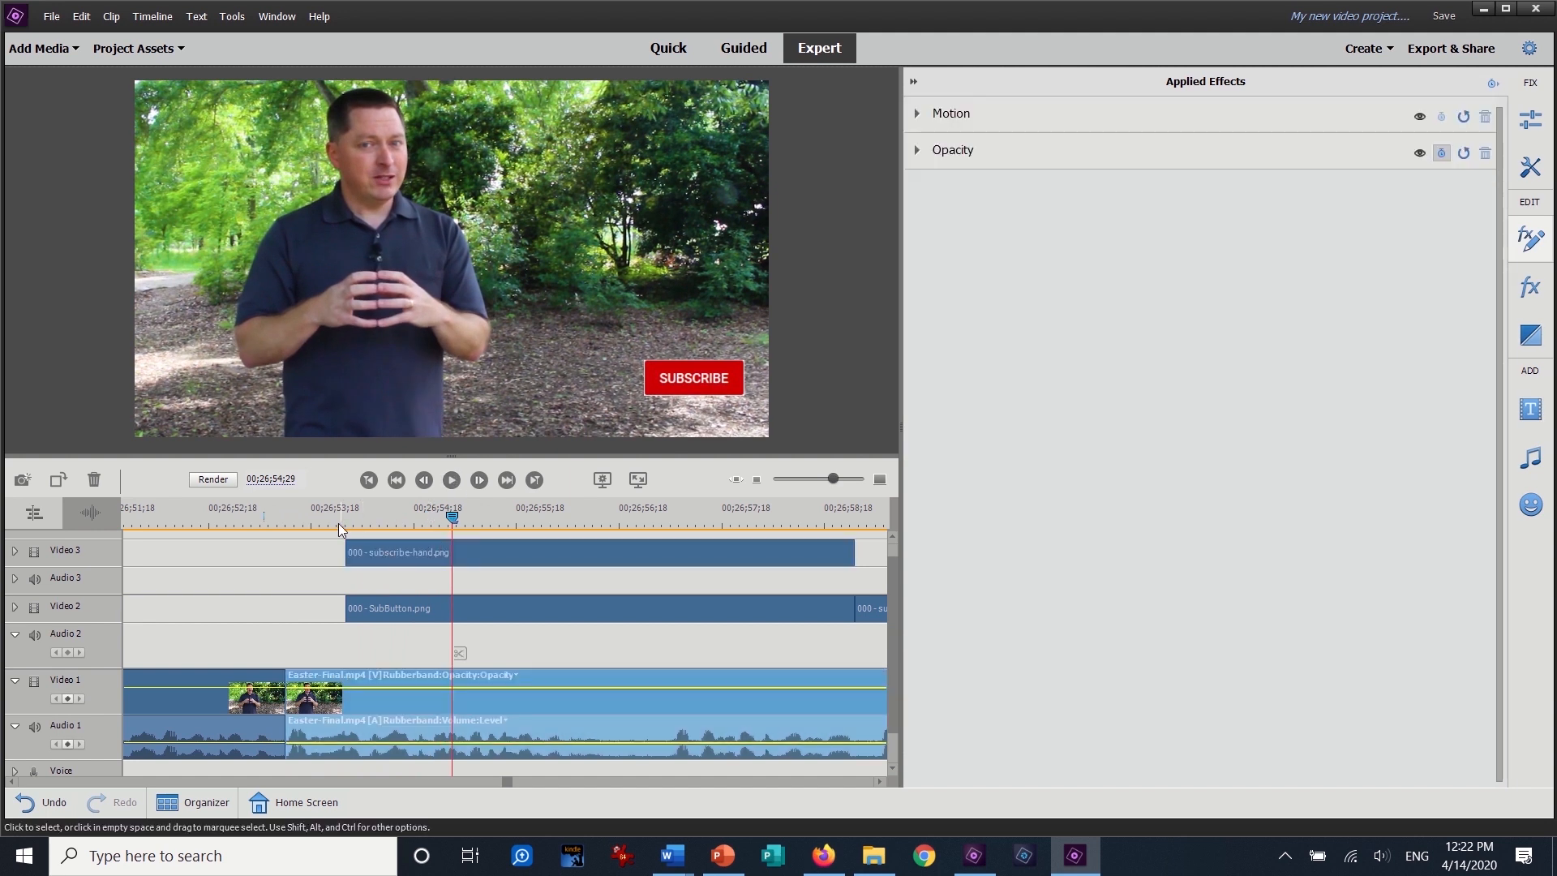
pyautogui.click(338, 519)
pyautogui.click(453, 480)
pyautogui.press('space')
# Step: Move the SubButton's last three position keyframes later to lengthen its entrance and hold
pyautogui.click(917, 114)
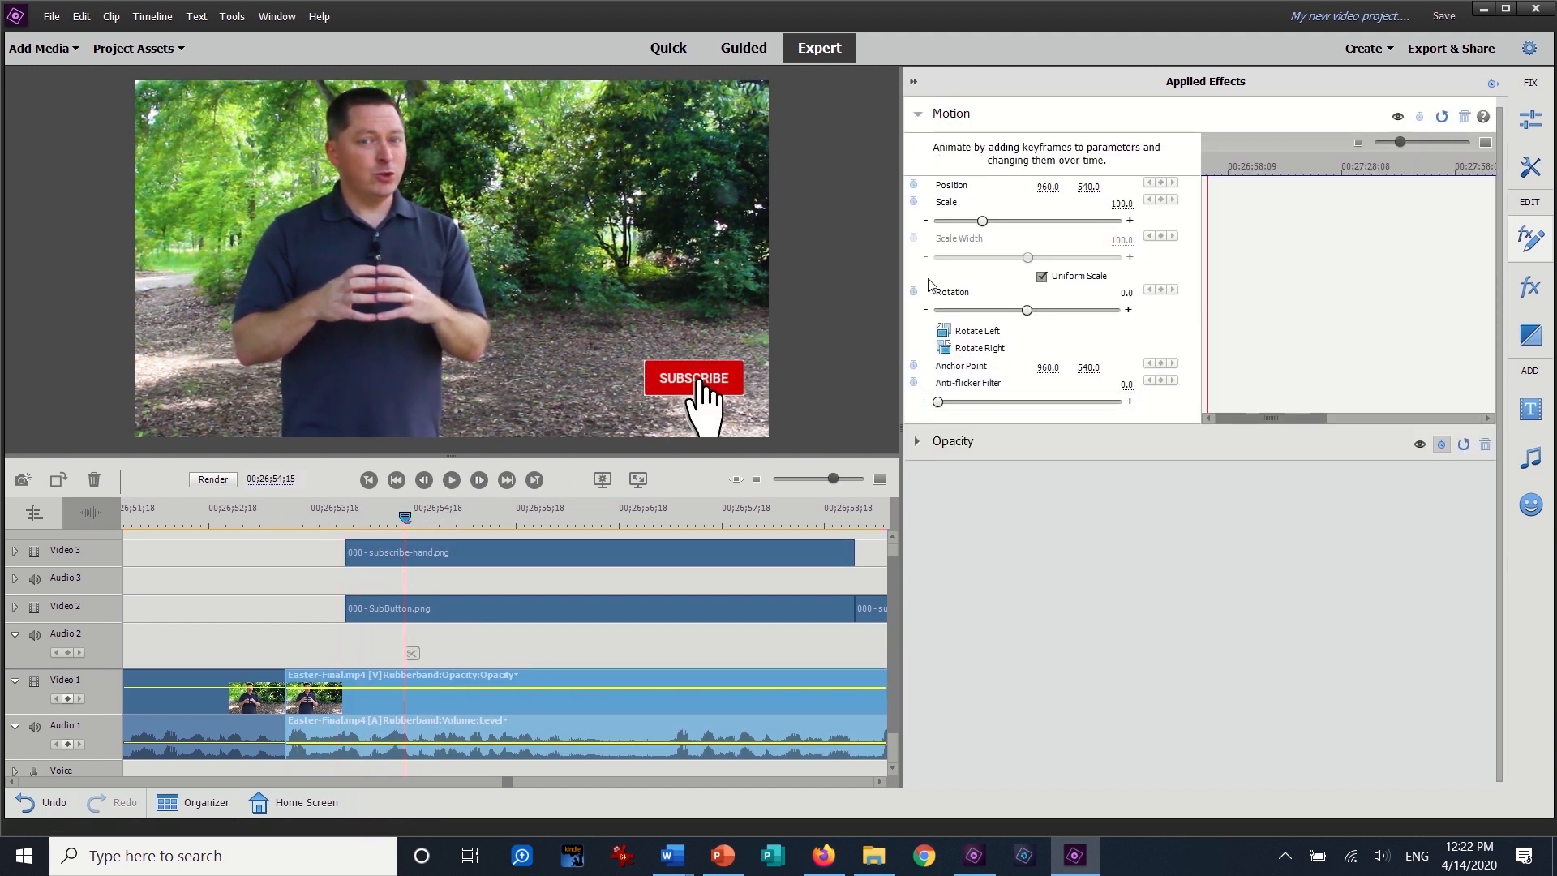
pyautogui.click(557, 607)
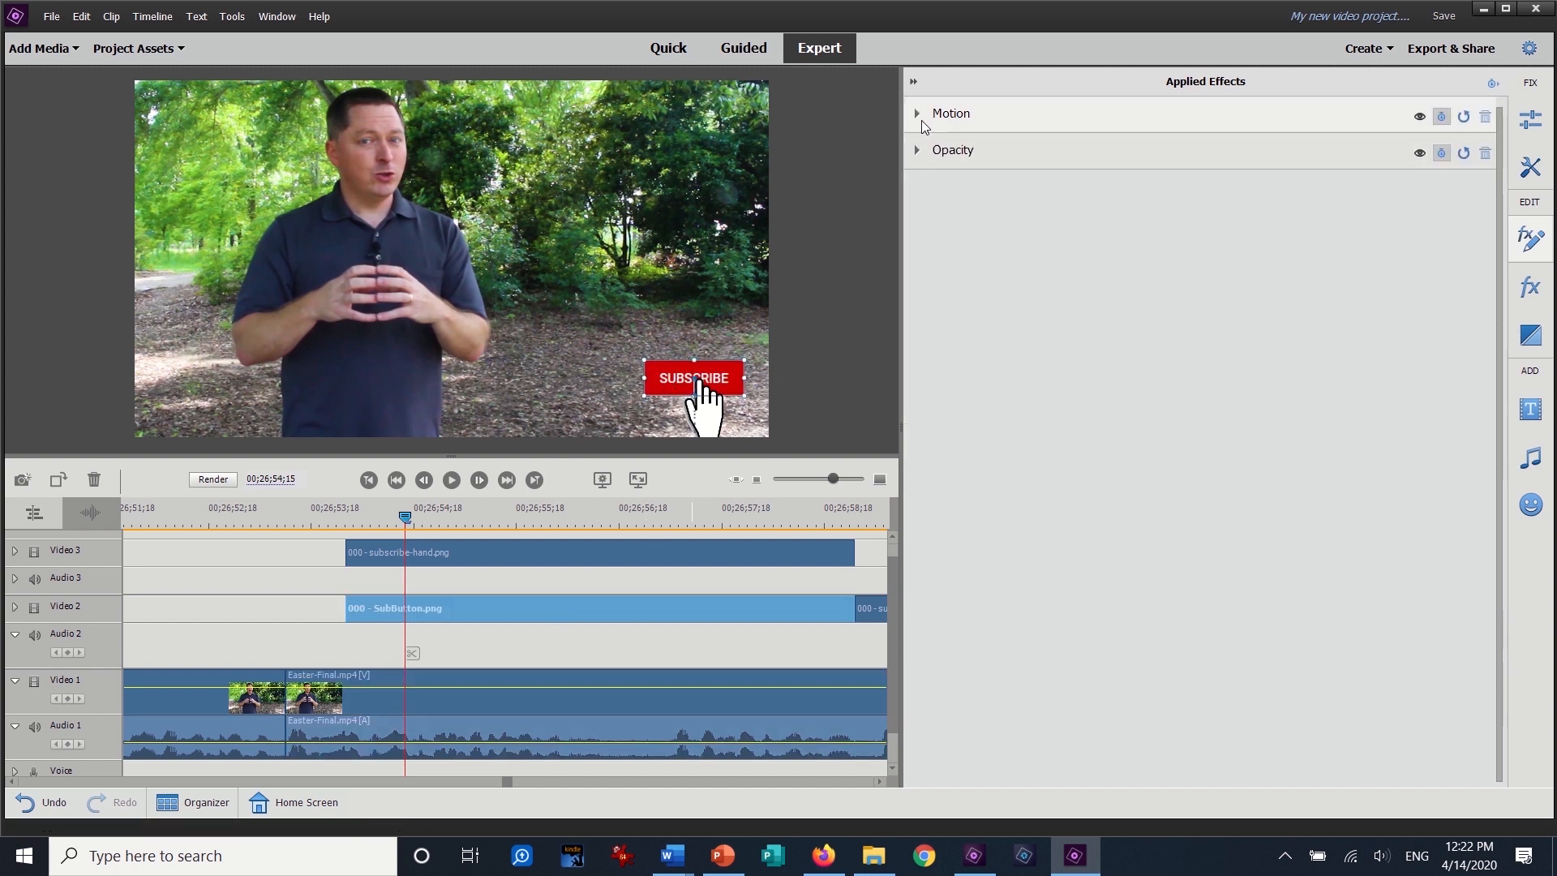
pyautogui.click(918, 115)
pyautogui.moveTo(1312, 185); pyautogui.dragTo(1398, 185)
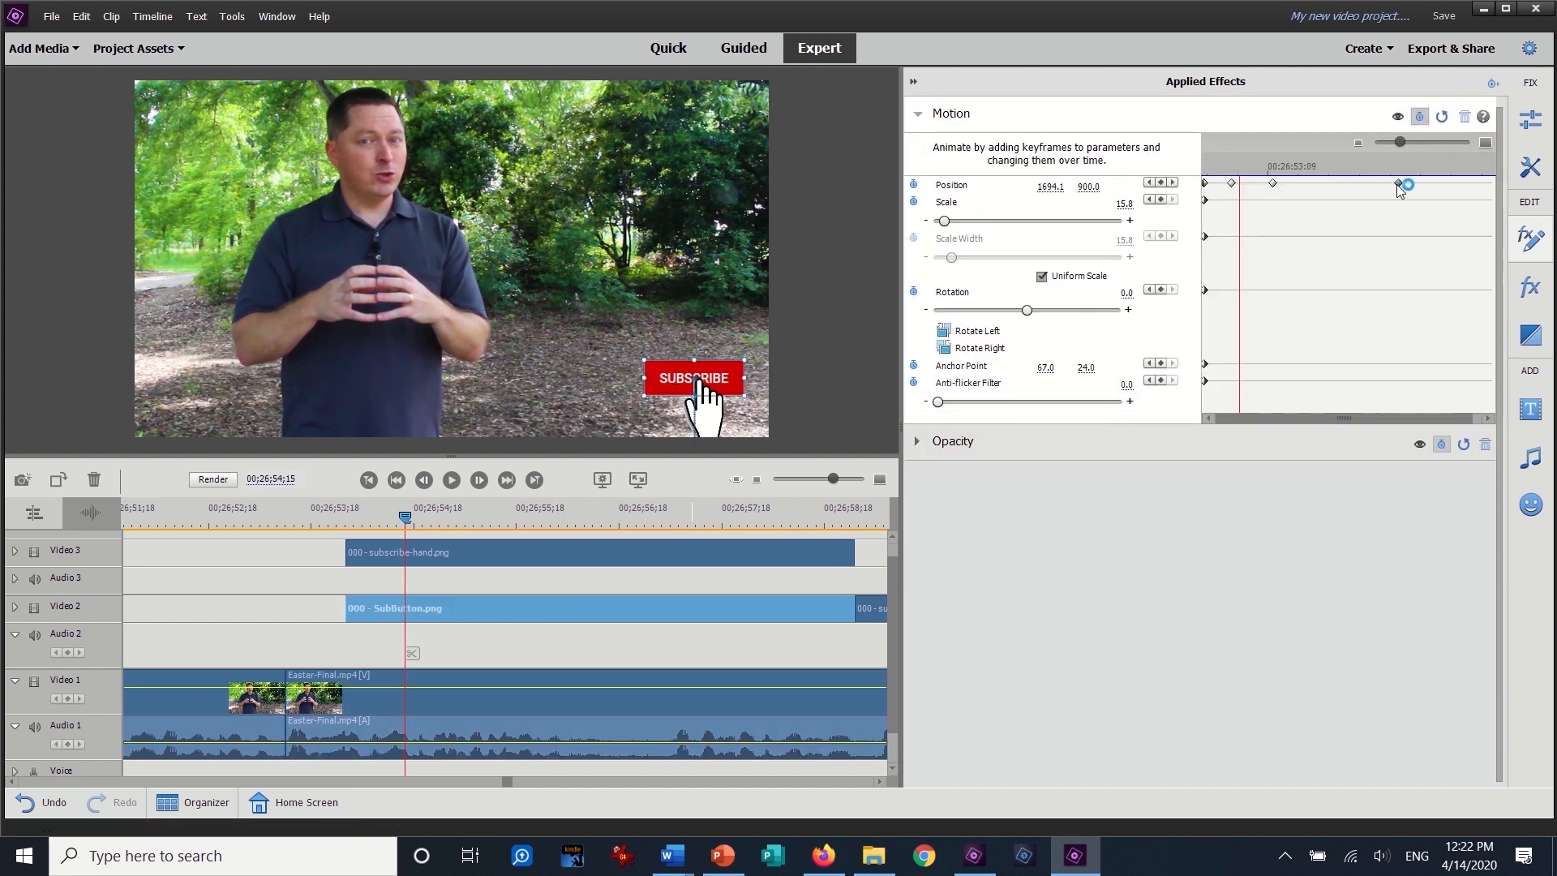
pyautogui.moveTo(1275, 189)
pyautogui.mouseDown()
pyautogui.moveTo(1322, 191)
pyautogui.moveTo(1247, 185)
pyautogui.mouseUp()
# Step: Move the subscribe-hand's last three position keyframes later, with its rise ending at about 00;26;54;21
pyautogui.press('Right')
pyautogui.press('Right')
pyautogui.press('Right')
pyautogui.press('Right')
pyautogui.press('Right')
pyautogui.press('Right')
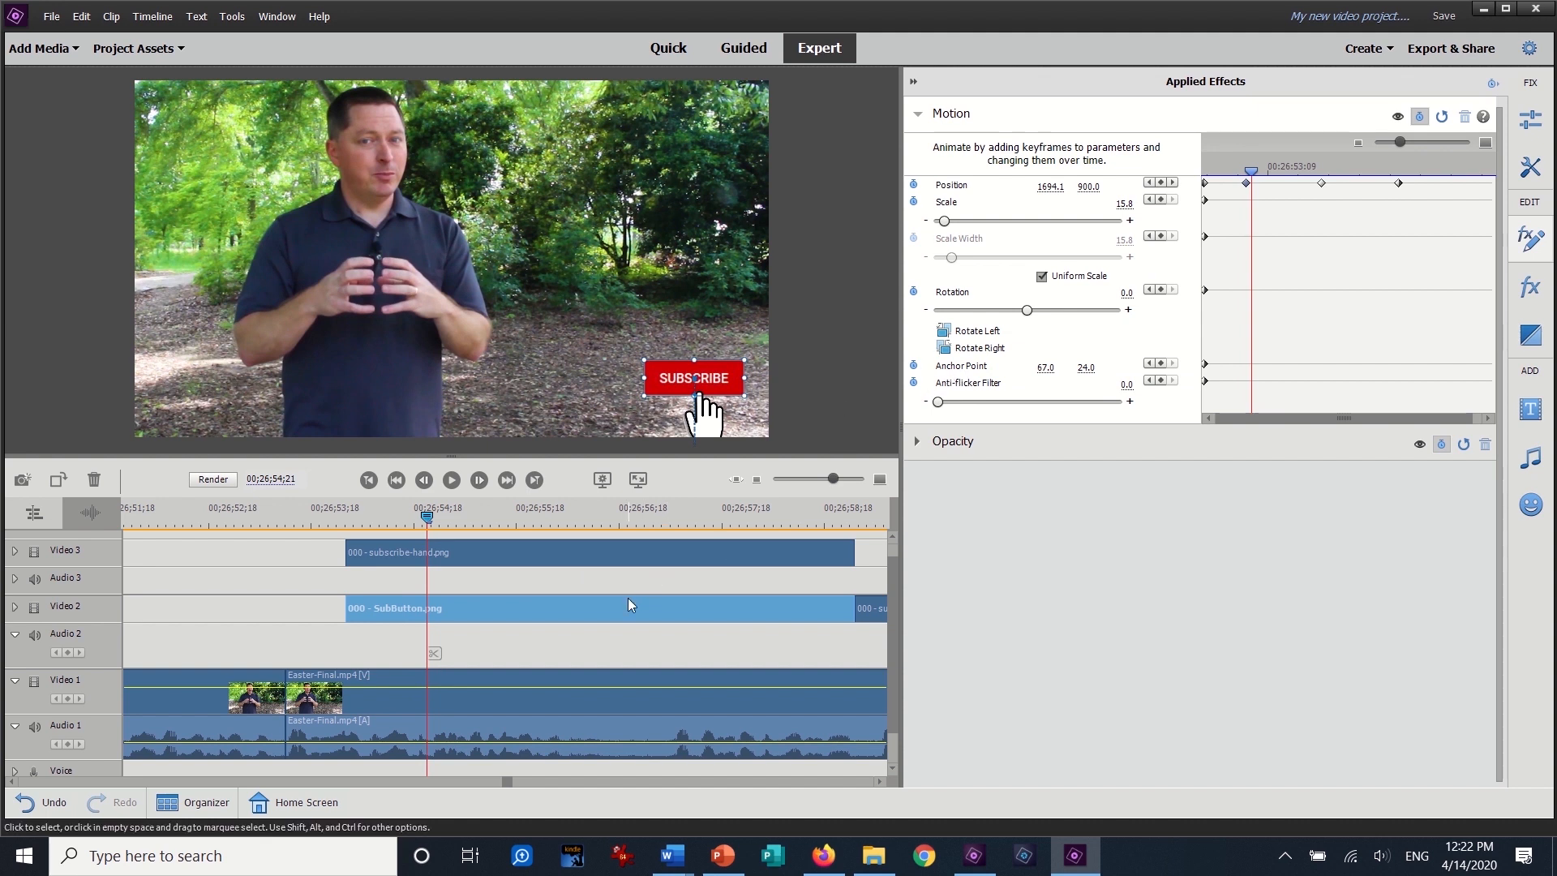
pyautogui.click(638, 550)
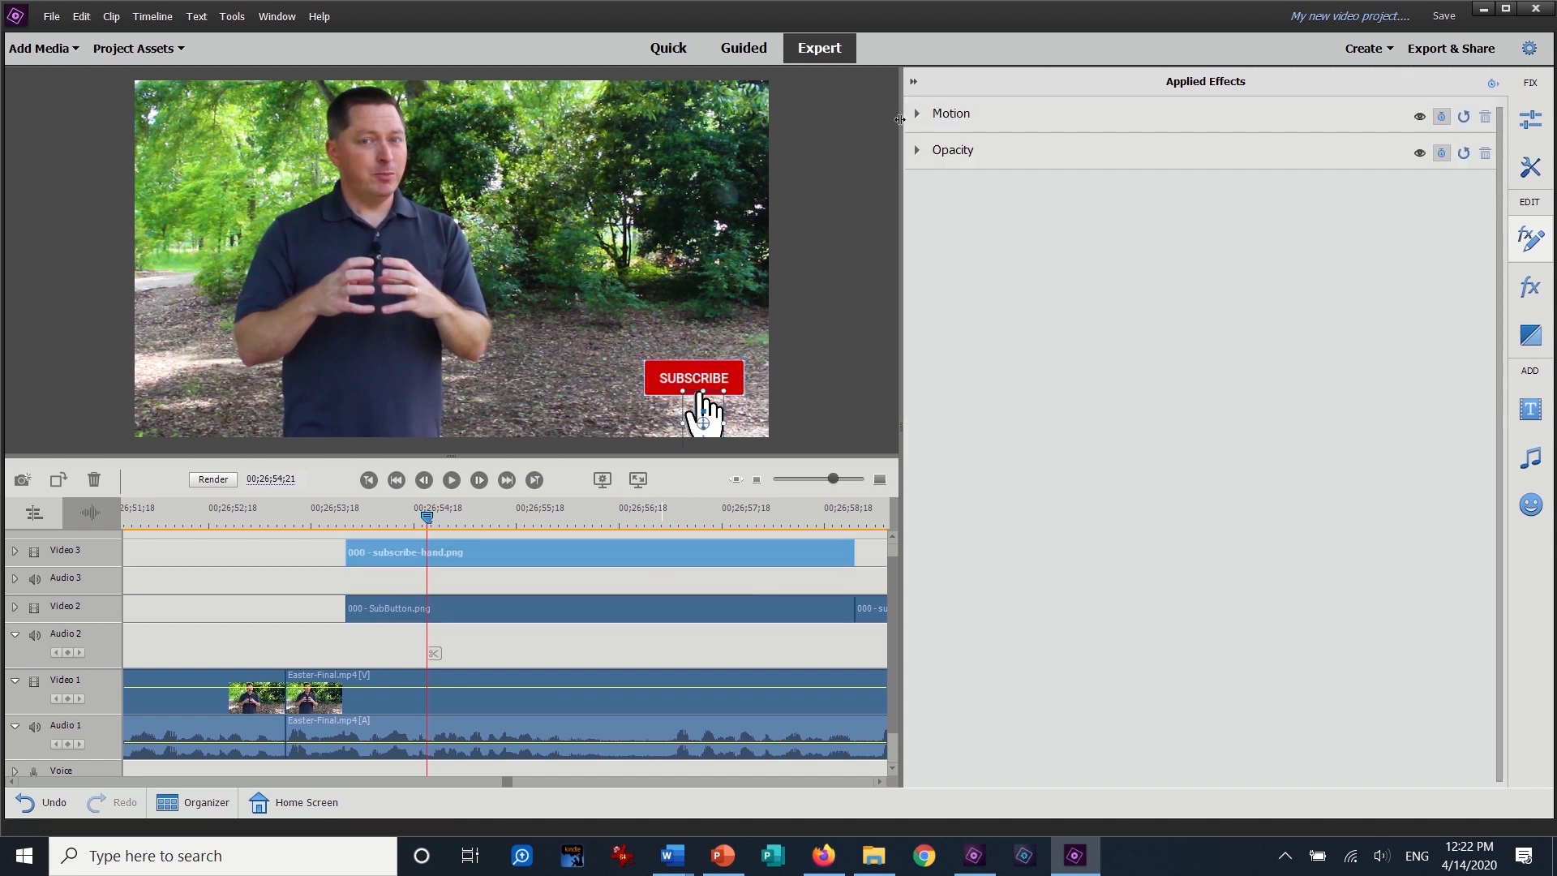
pyautogui.click(916, 113)
pyautogui.moveTo(1271, 188)
pyautogui.mouseDown()
pyautogui.moveTo(1324, 190)
pyautogui.moveTo(1253, 185)
pyautogui.mouseUp()
pyautogui.click(1232, 185)
# Step: Delay the subscribe-hand's first two position keyframes so its entrance follows the button, with the rise ending near 00;26;55;00
pyautogui.click(251, 516)
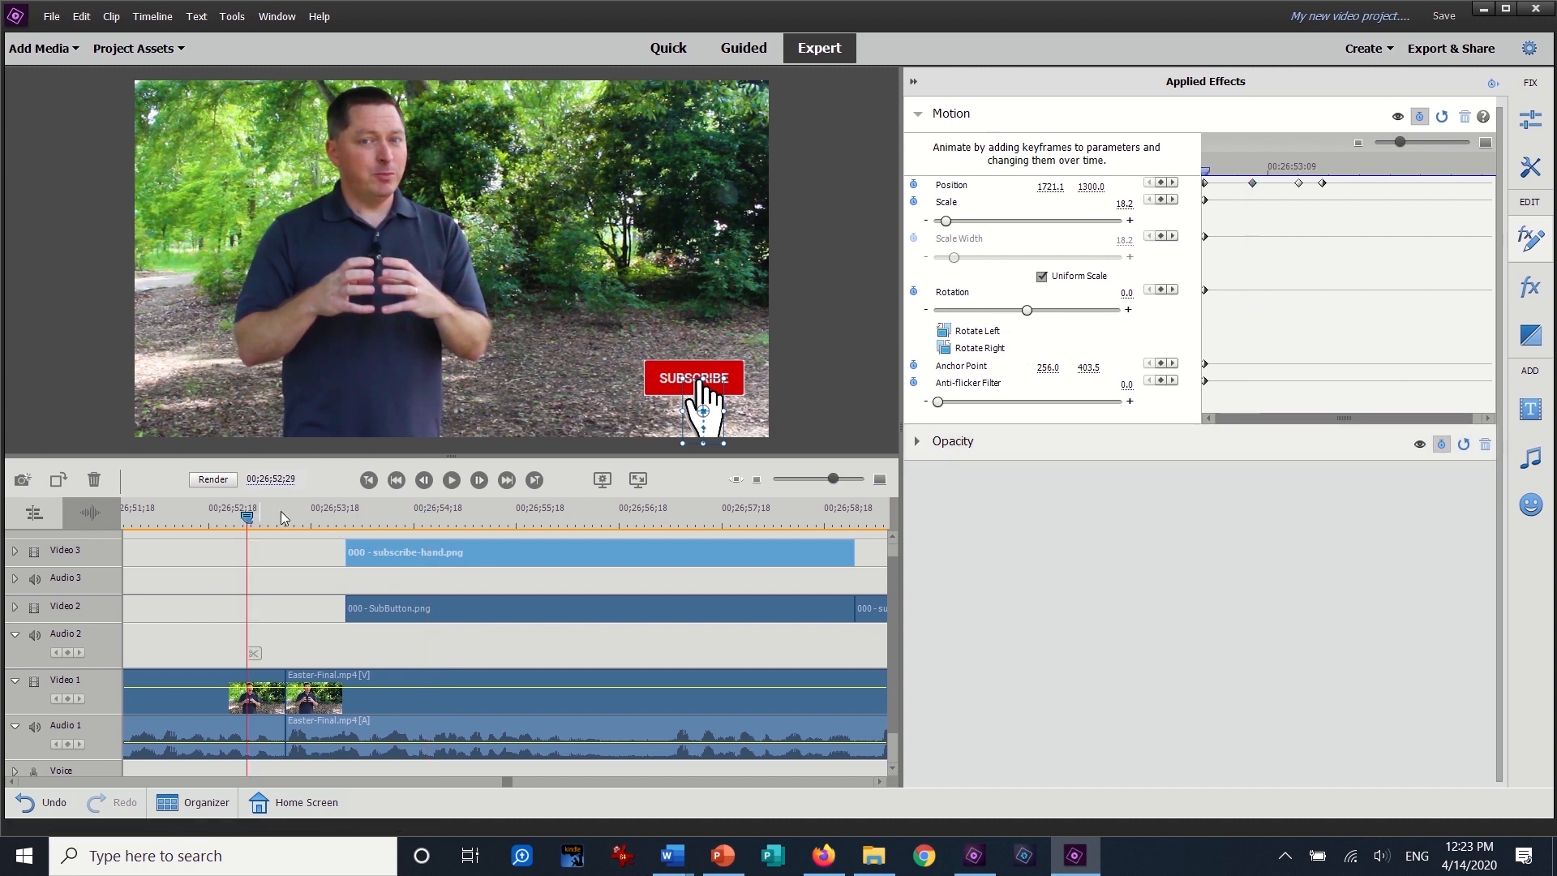
pyautogui.click(452, 480)
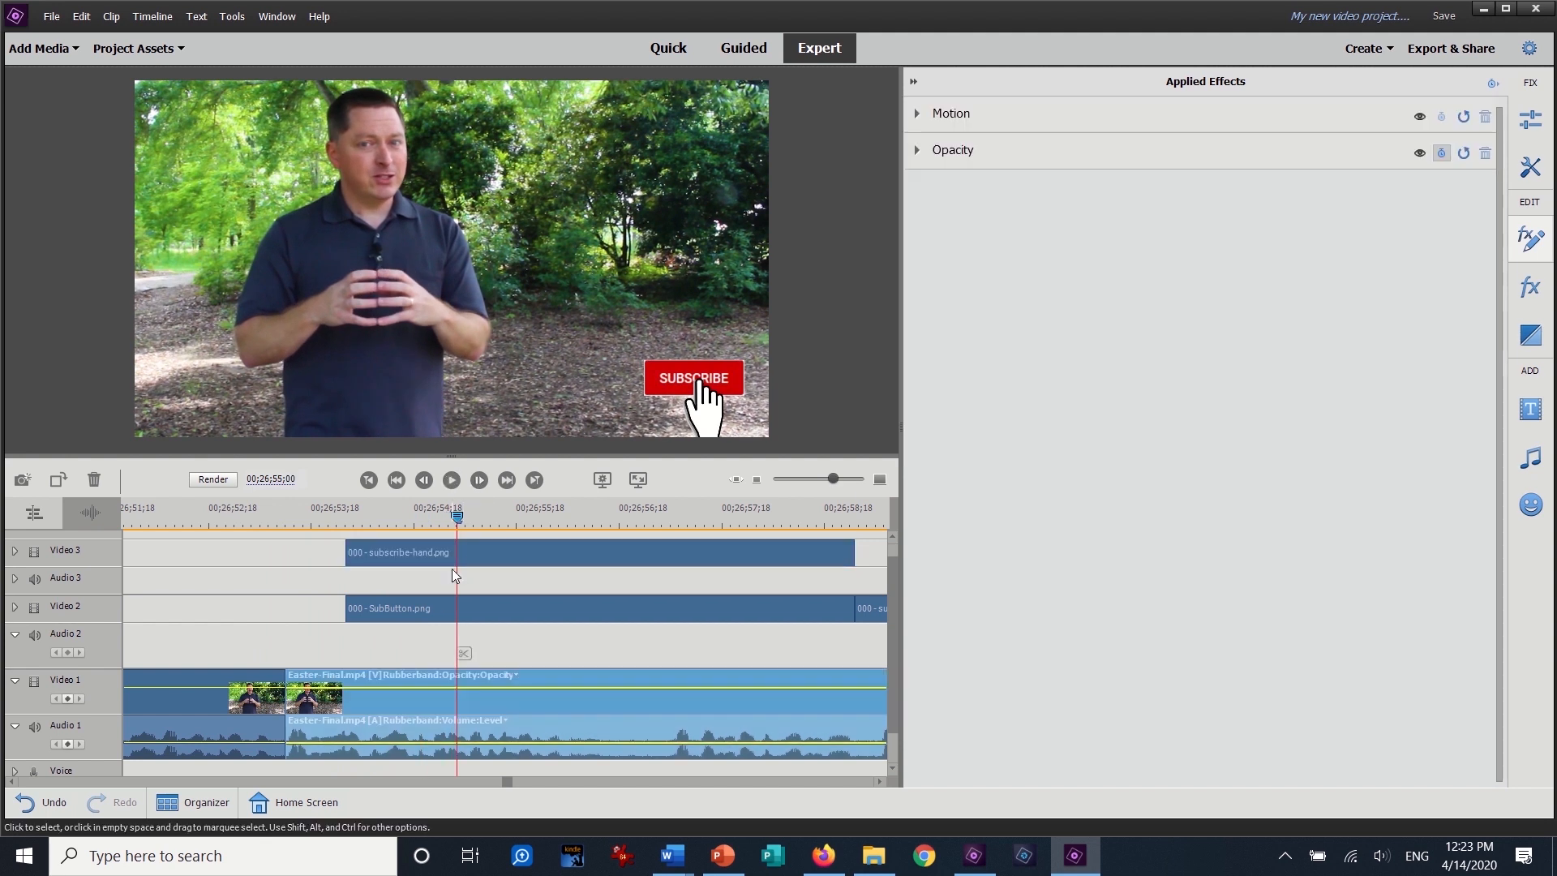
pyautogui.click(697, 402)
pyautogui.click(918, 115)
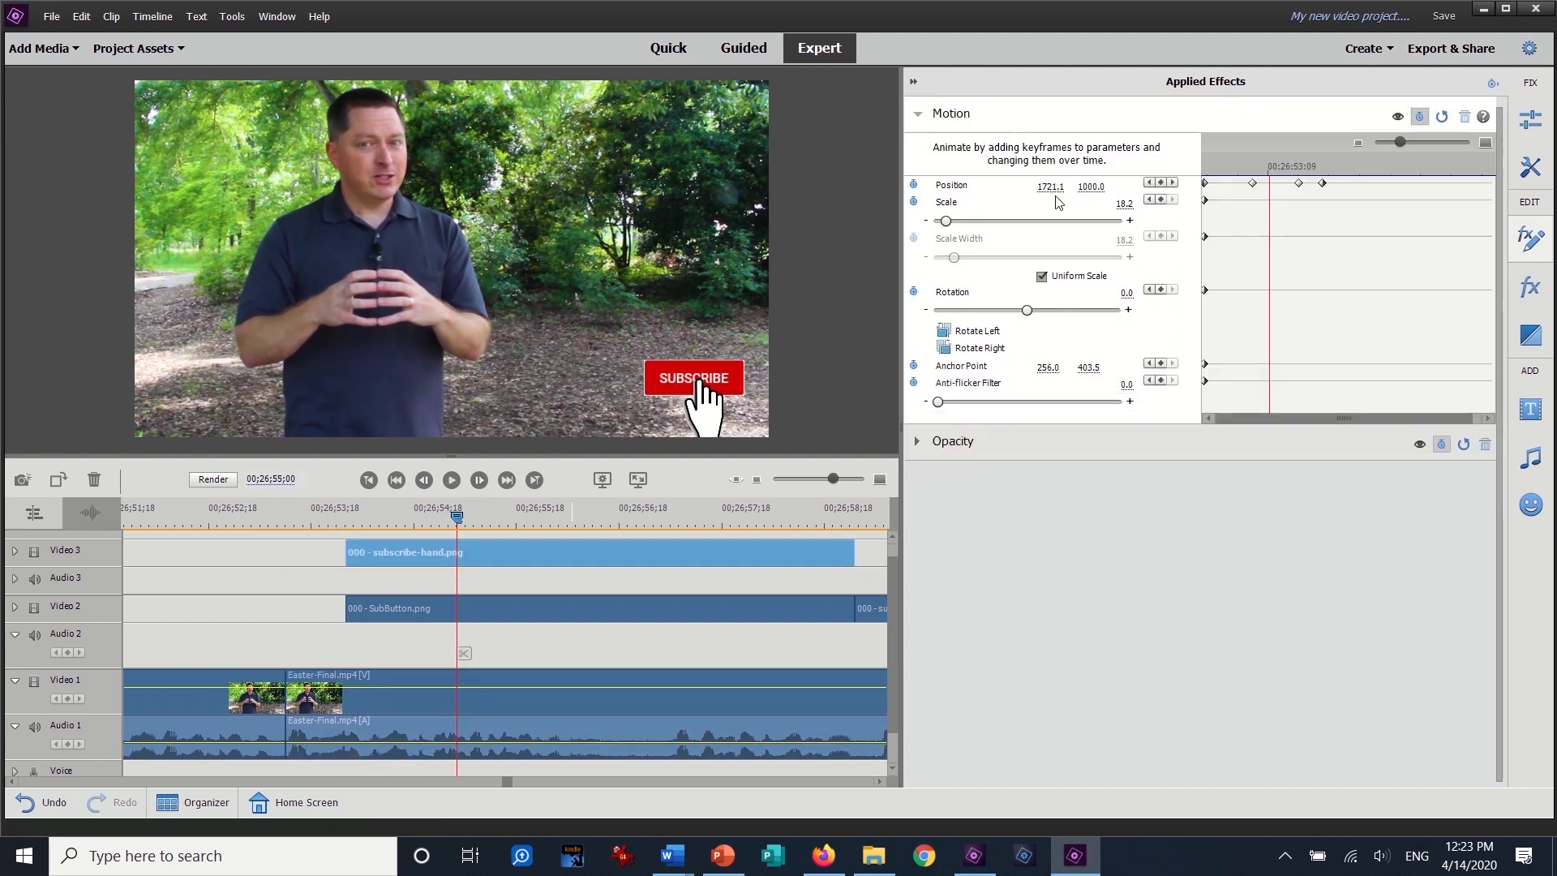
pyautogui.moveTo(1206, 184); pyautogui.dragTo(1266, 184)
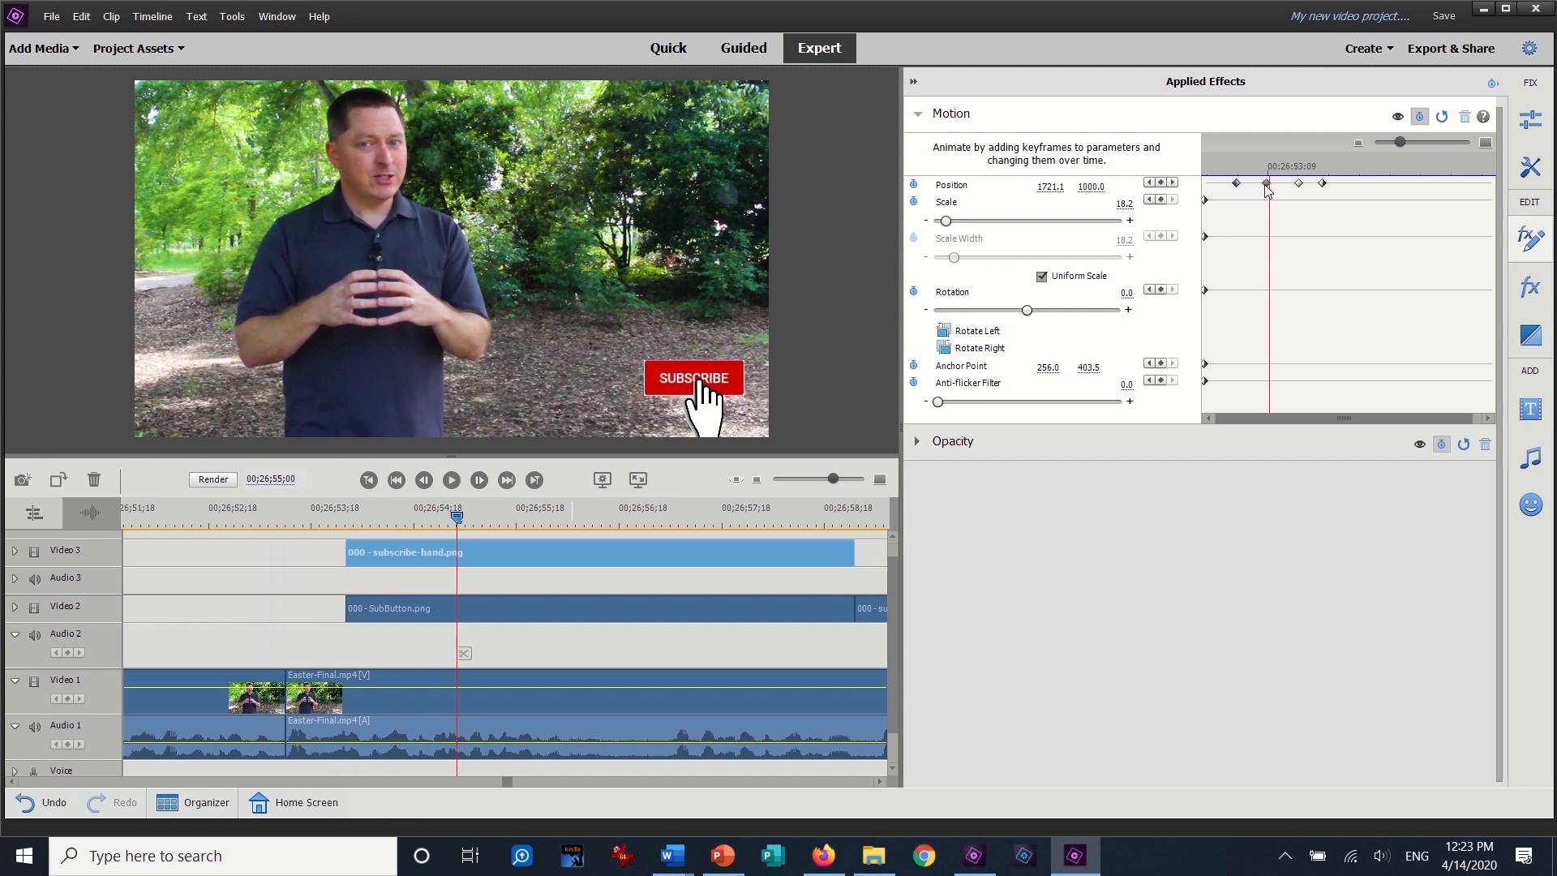
# Step: Play back both overlays from before the clips to check the hand's delayed entrance
pyautogui.click(303, 516)
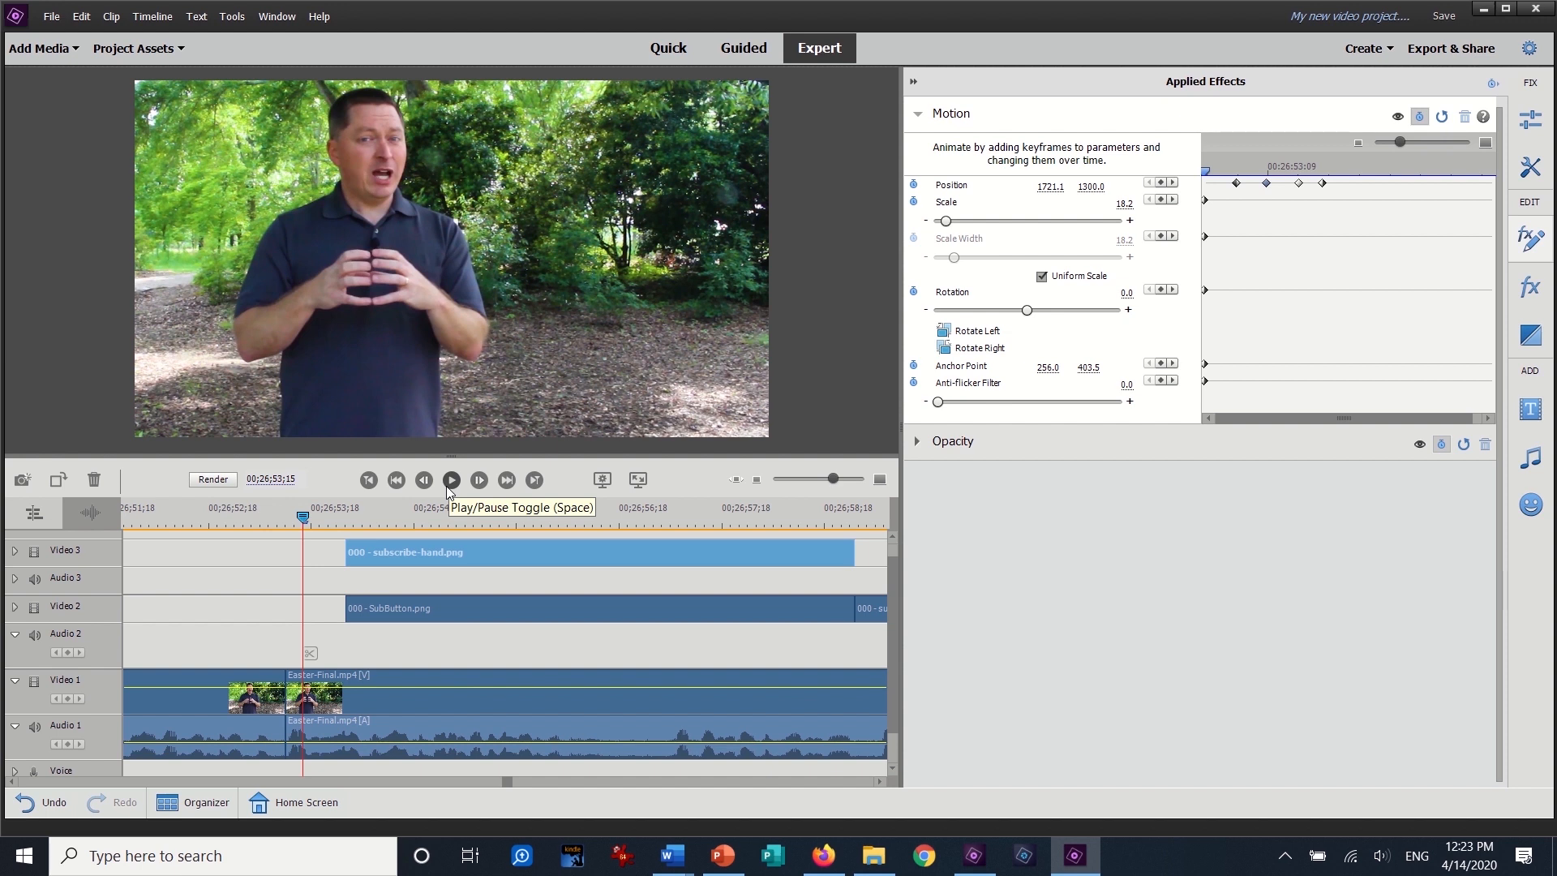
pyautogui.click(447, 486)
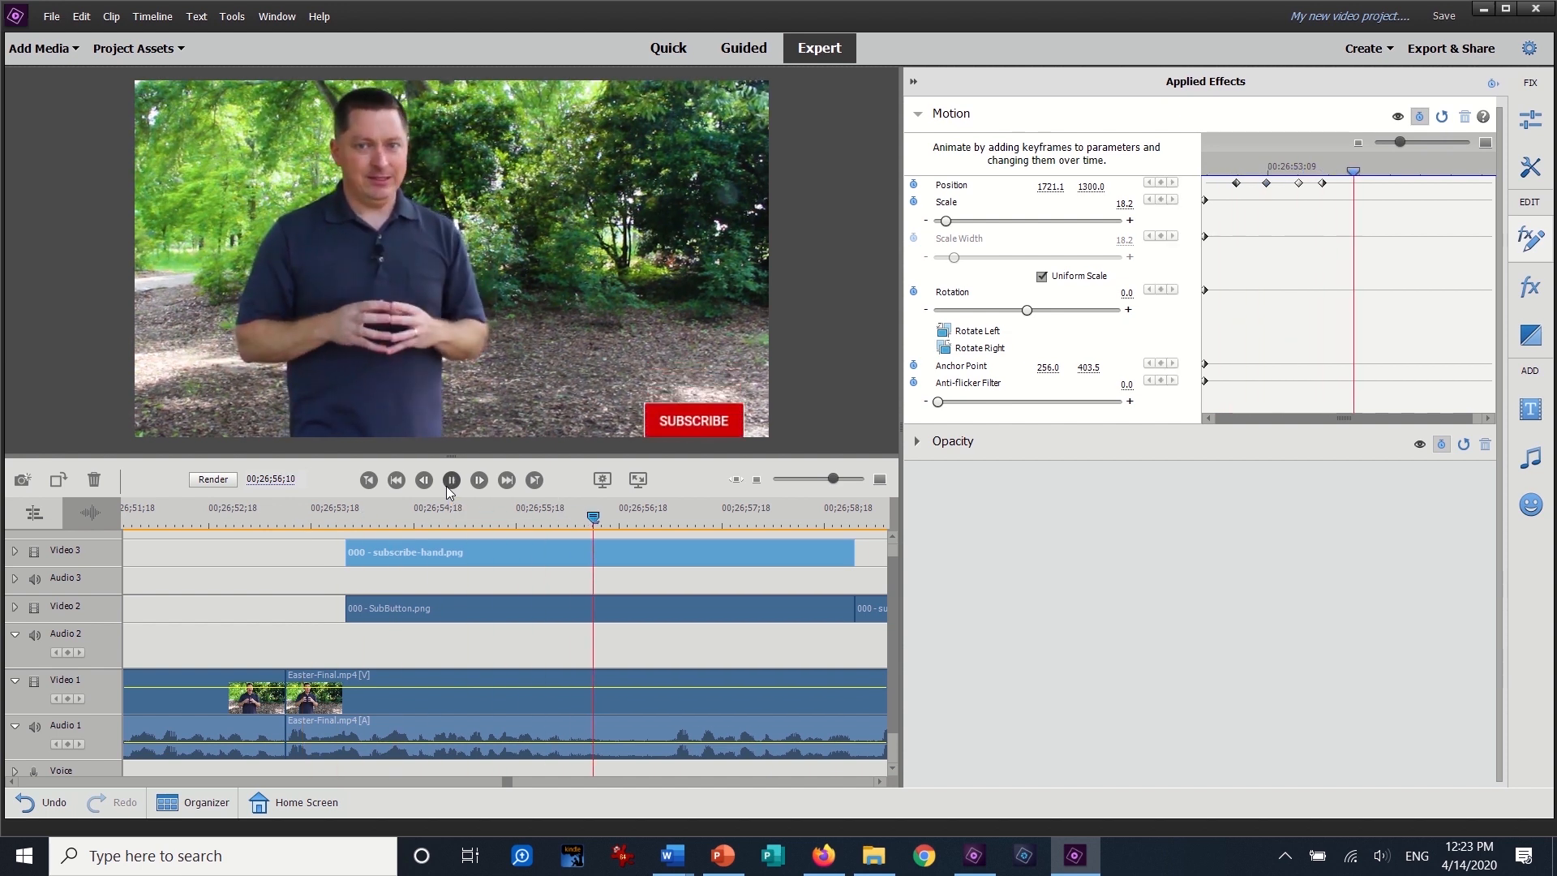
pyautogui.click(447, 485)
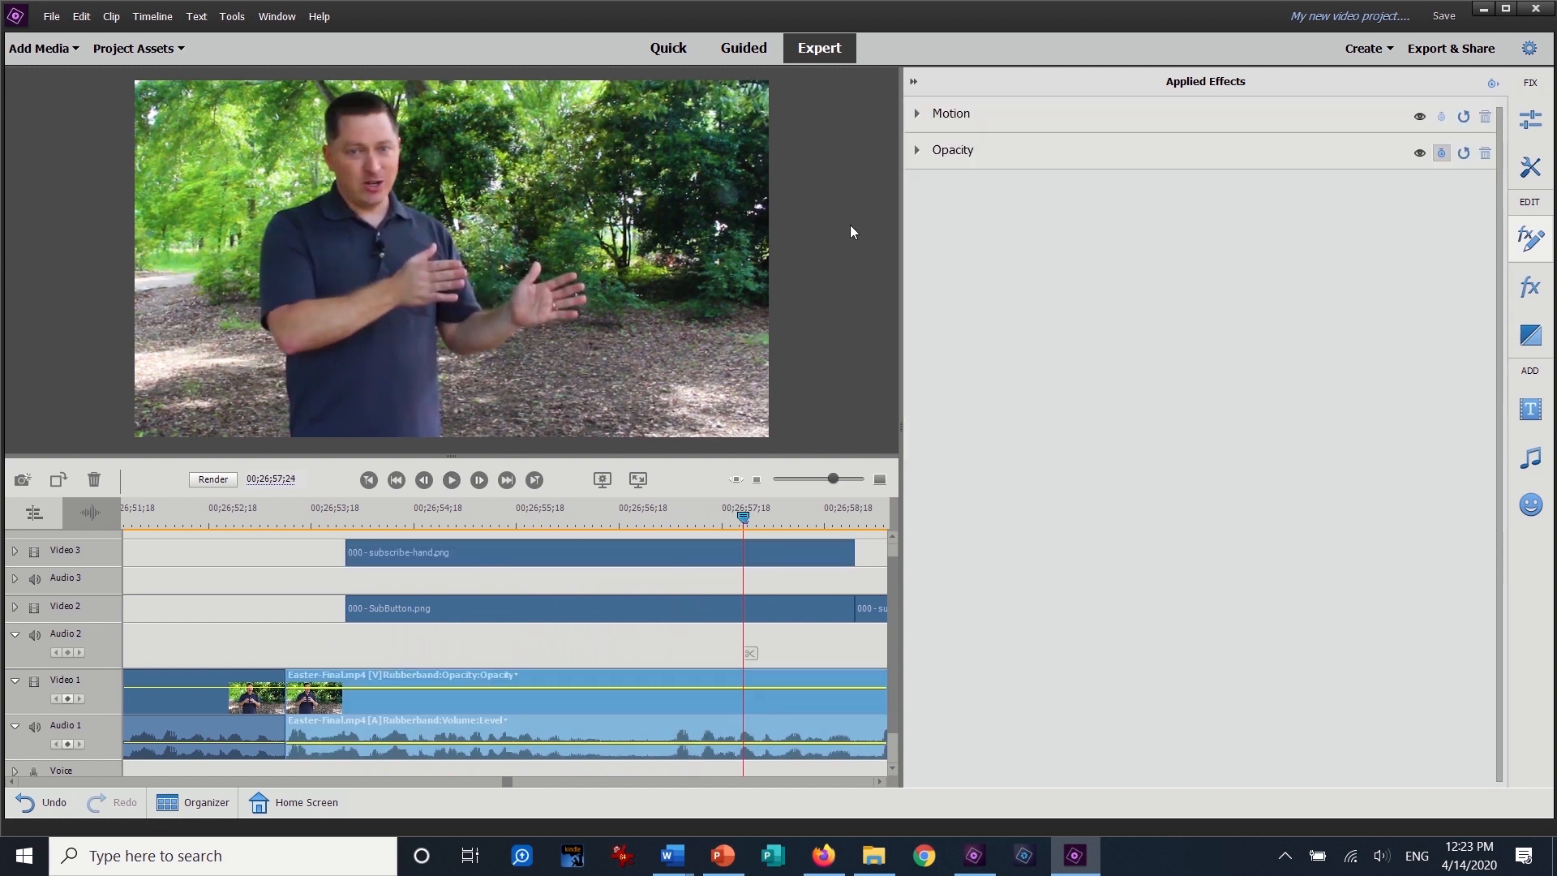
# Step: Hide the effect settings and replay the button and hand animation from just before the overlay clips
pyautogui.click(912, 82)
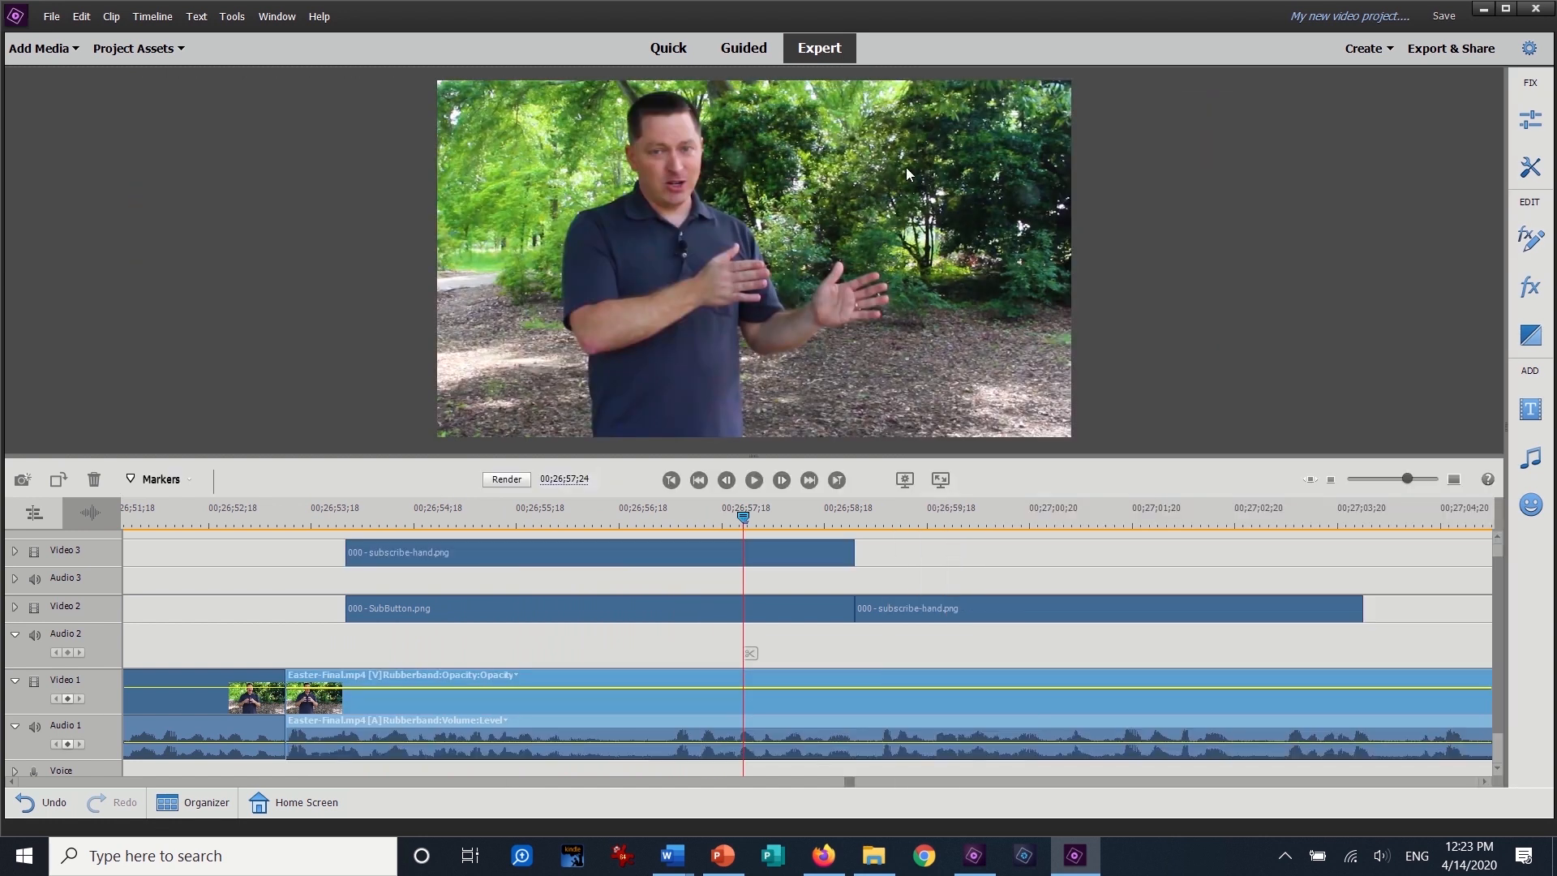
pyautogui.click(646, 551)
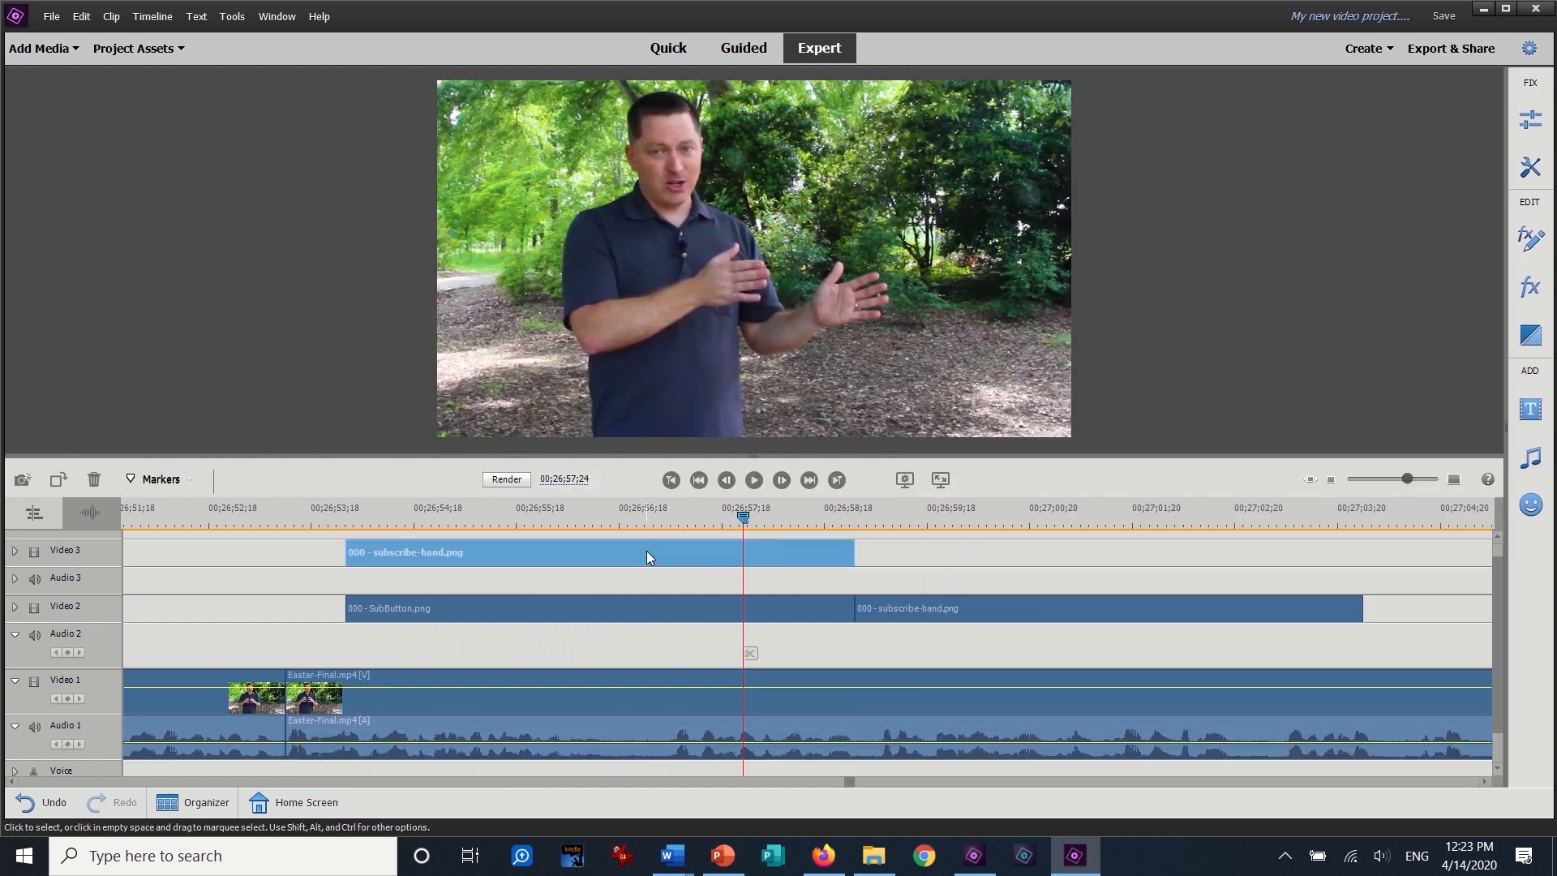
pyautogui.click(552, 608)
pyautogui.click(328, 523)
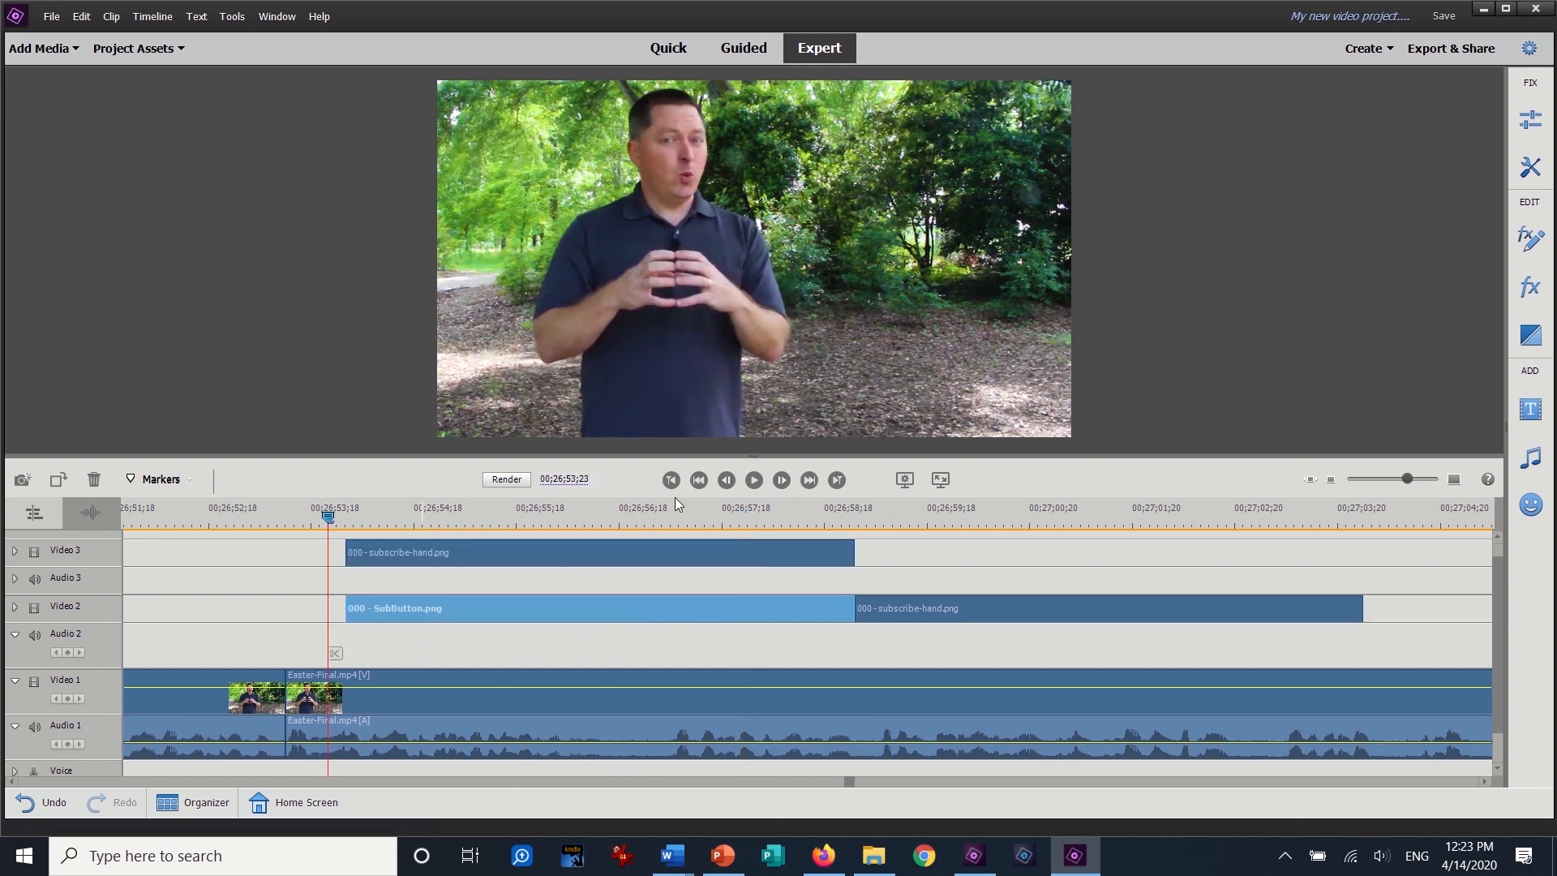
pyautogui.click(754, 481)
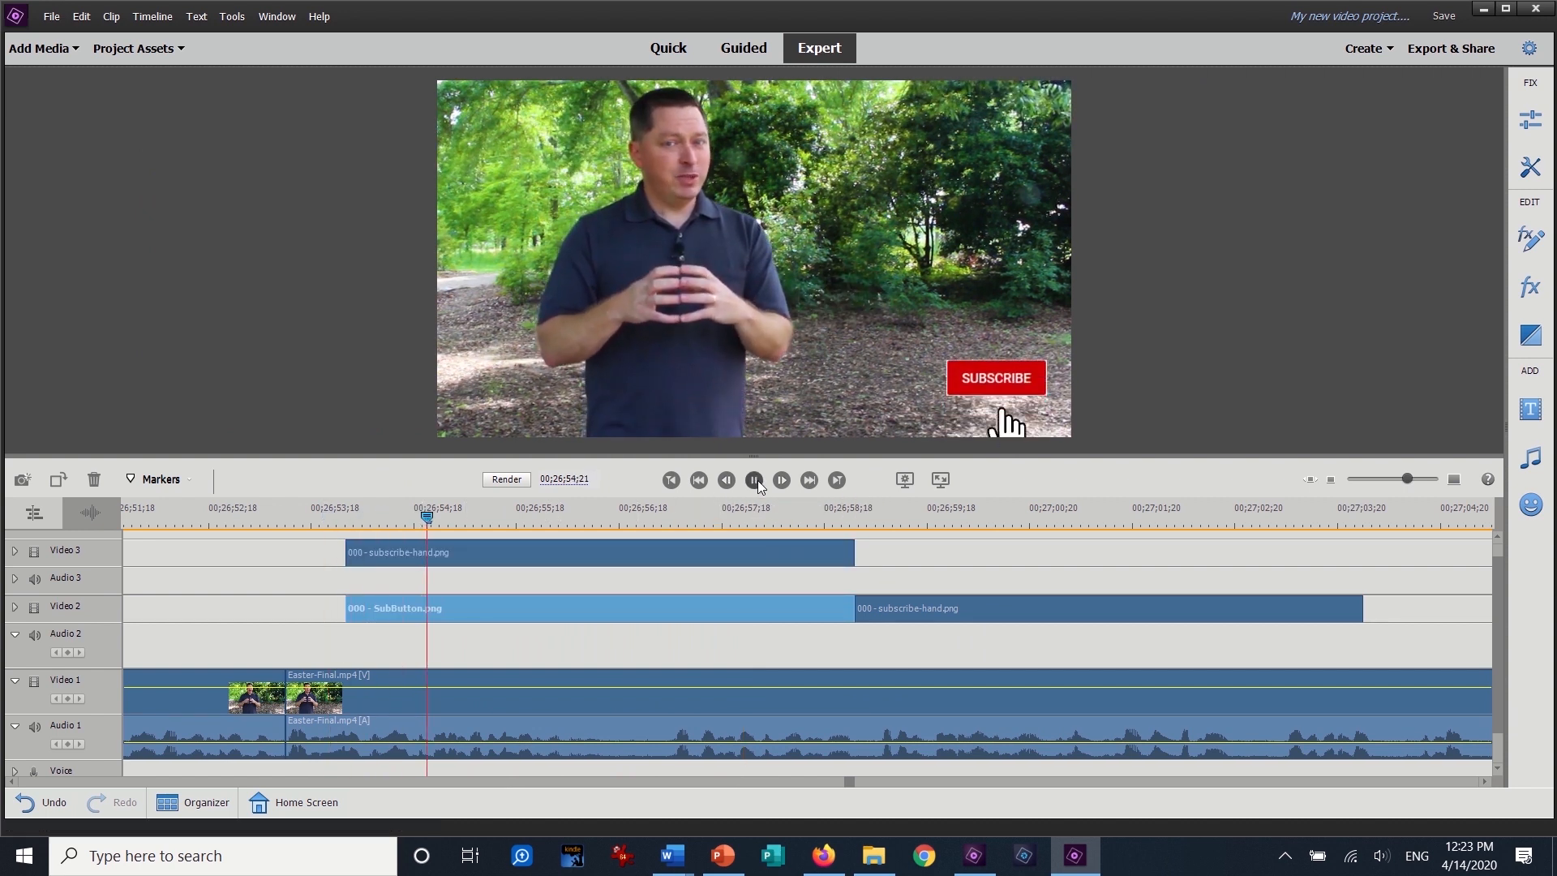
# Step: Expand the Video 2 track and place the playhead at the start of the SubButton clip, 00;26;53;28
pyautogui.click(406, 690)
pyautogui.click(334, 518)
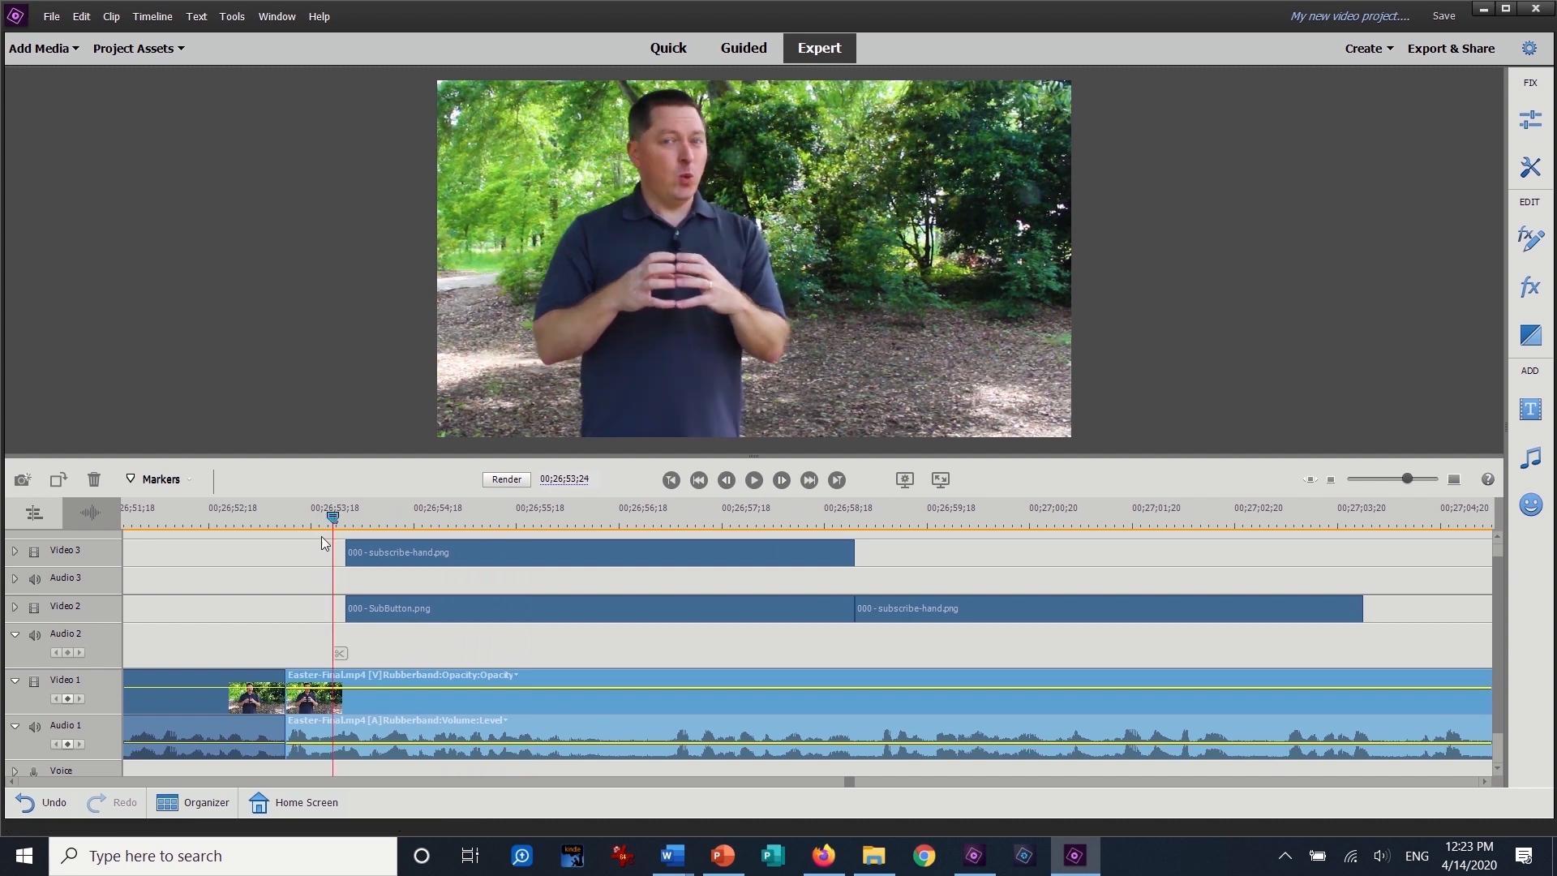
pyautogui.click(15, 607)
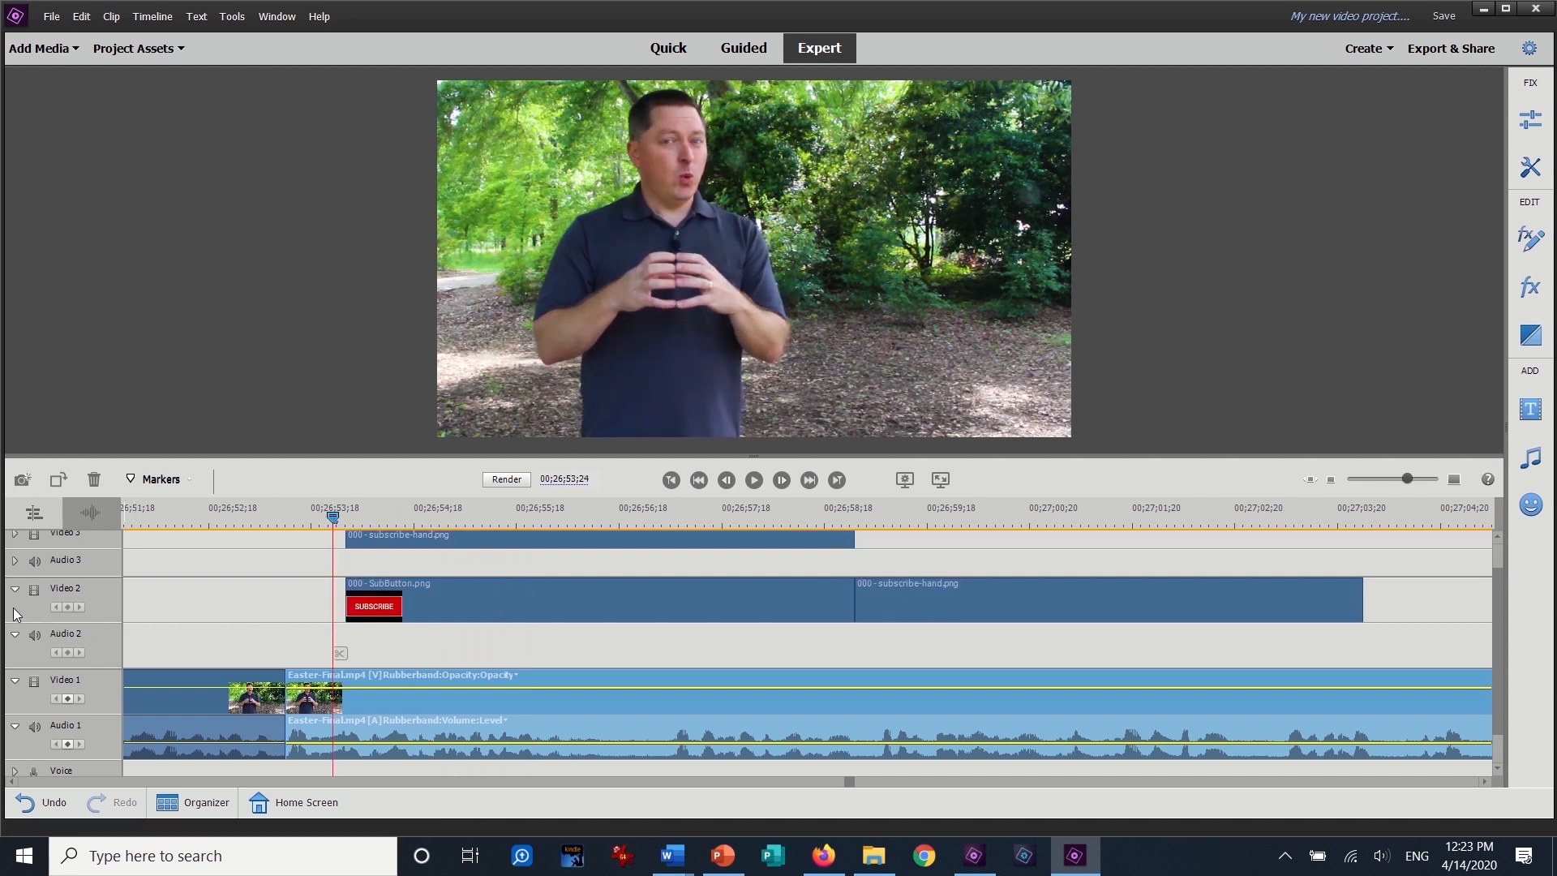
pyautogui.press('Right')
pyautogui.press('Right')
pyautogui.press('Right')
pyautogui.press('Right')
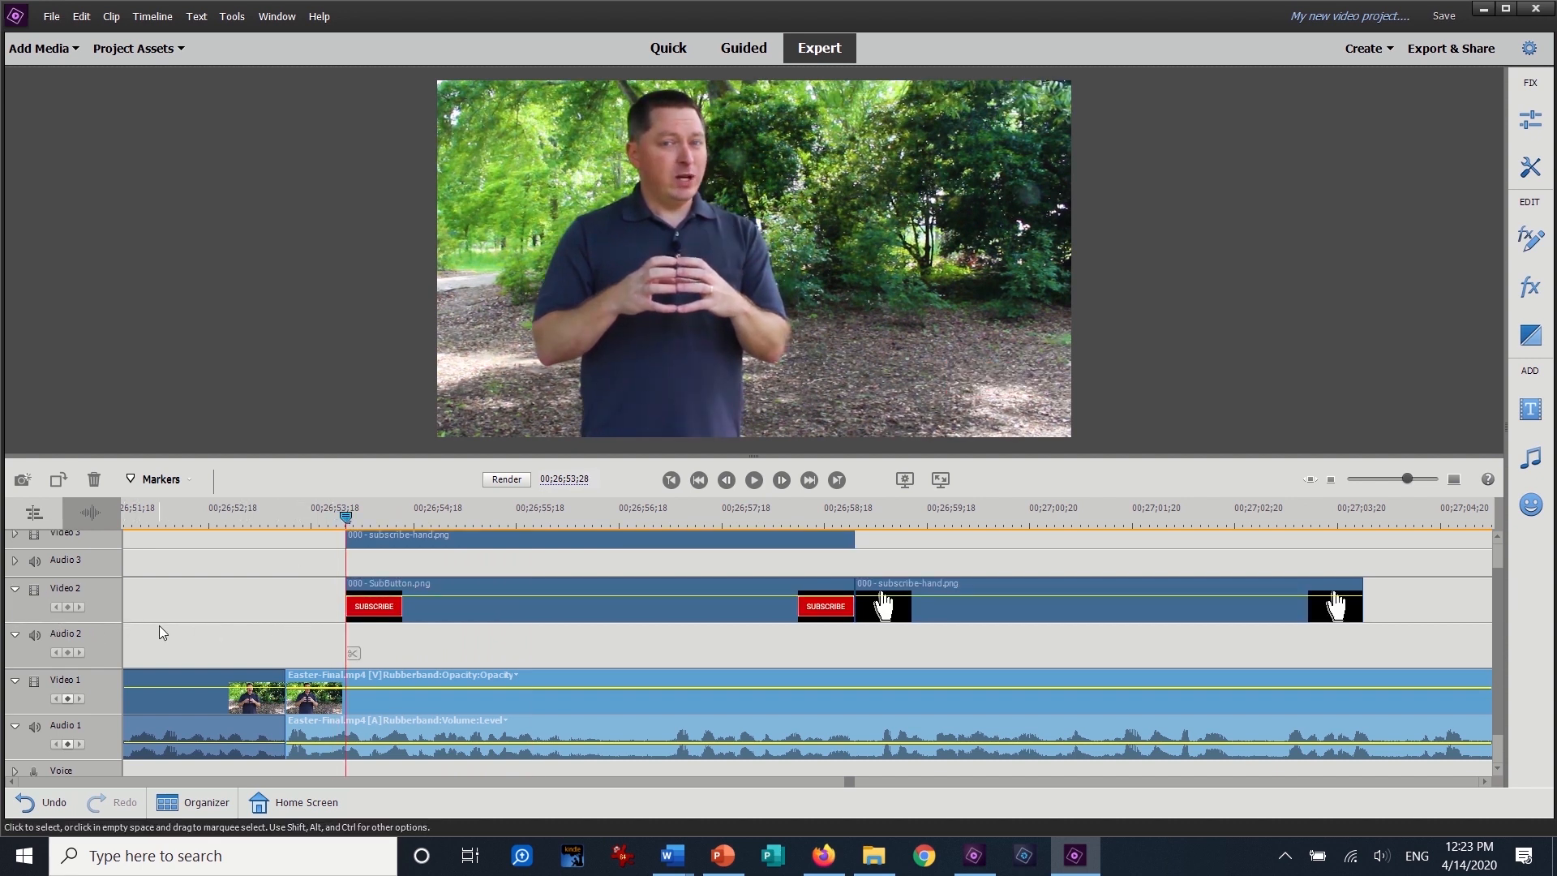
# Step: Delete the spare subscribe-hand.png clip that follows the SubButton on Video 2
pyautogui.click(401, 598)
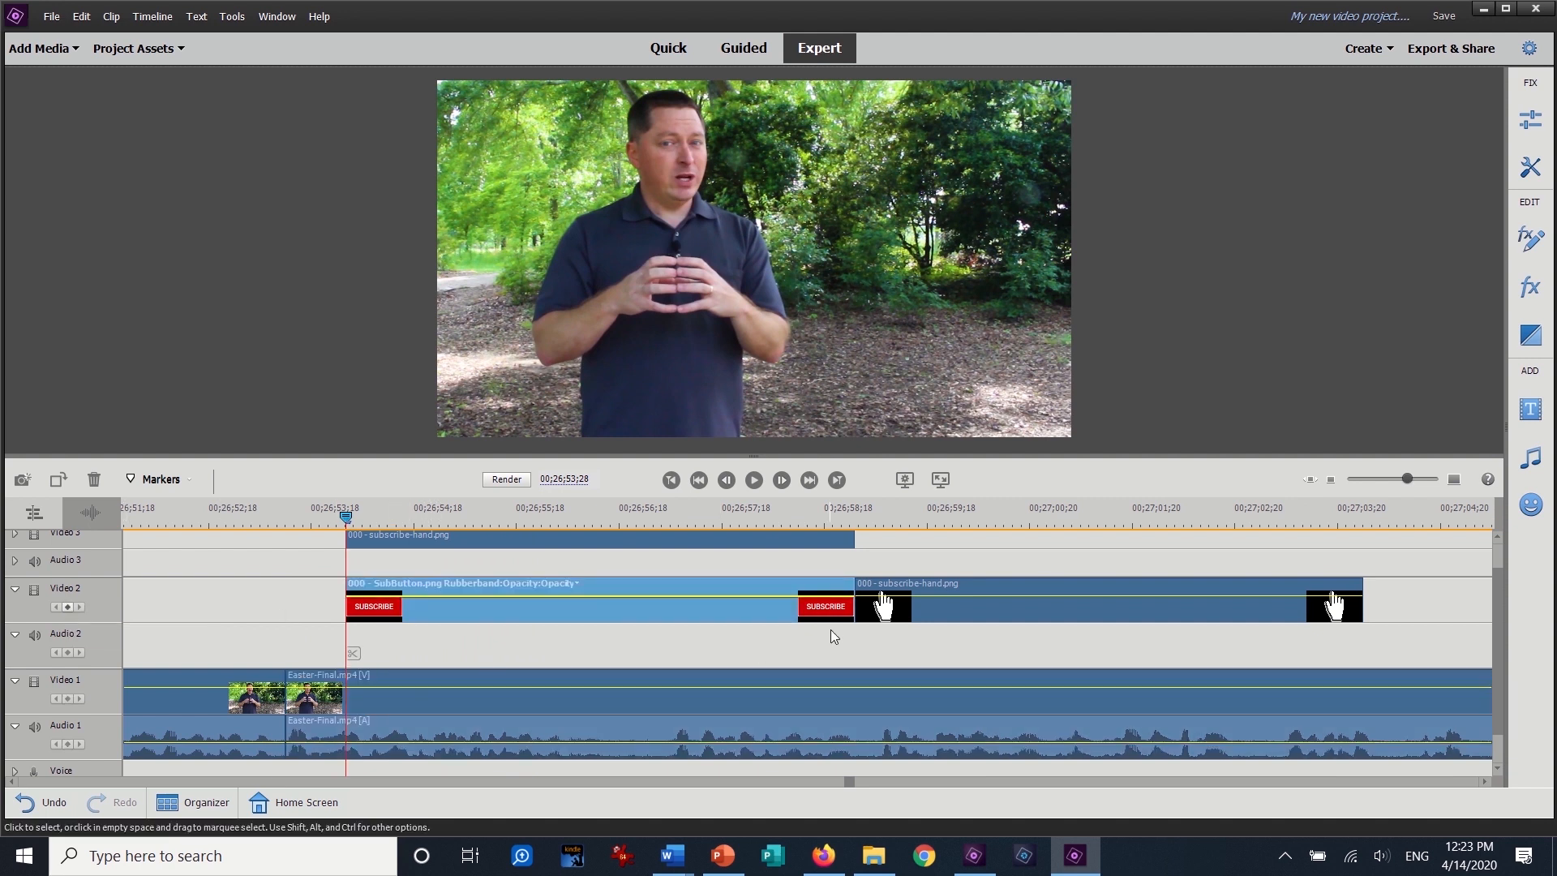
pyautogui.click(976, 592)
pyautogui.press('Delete')
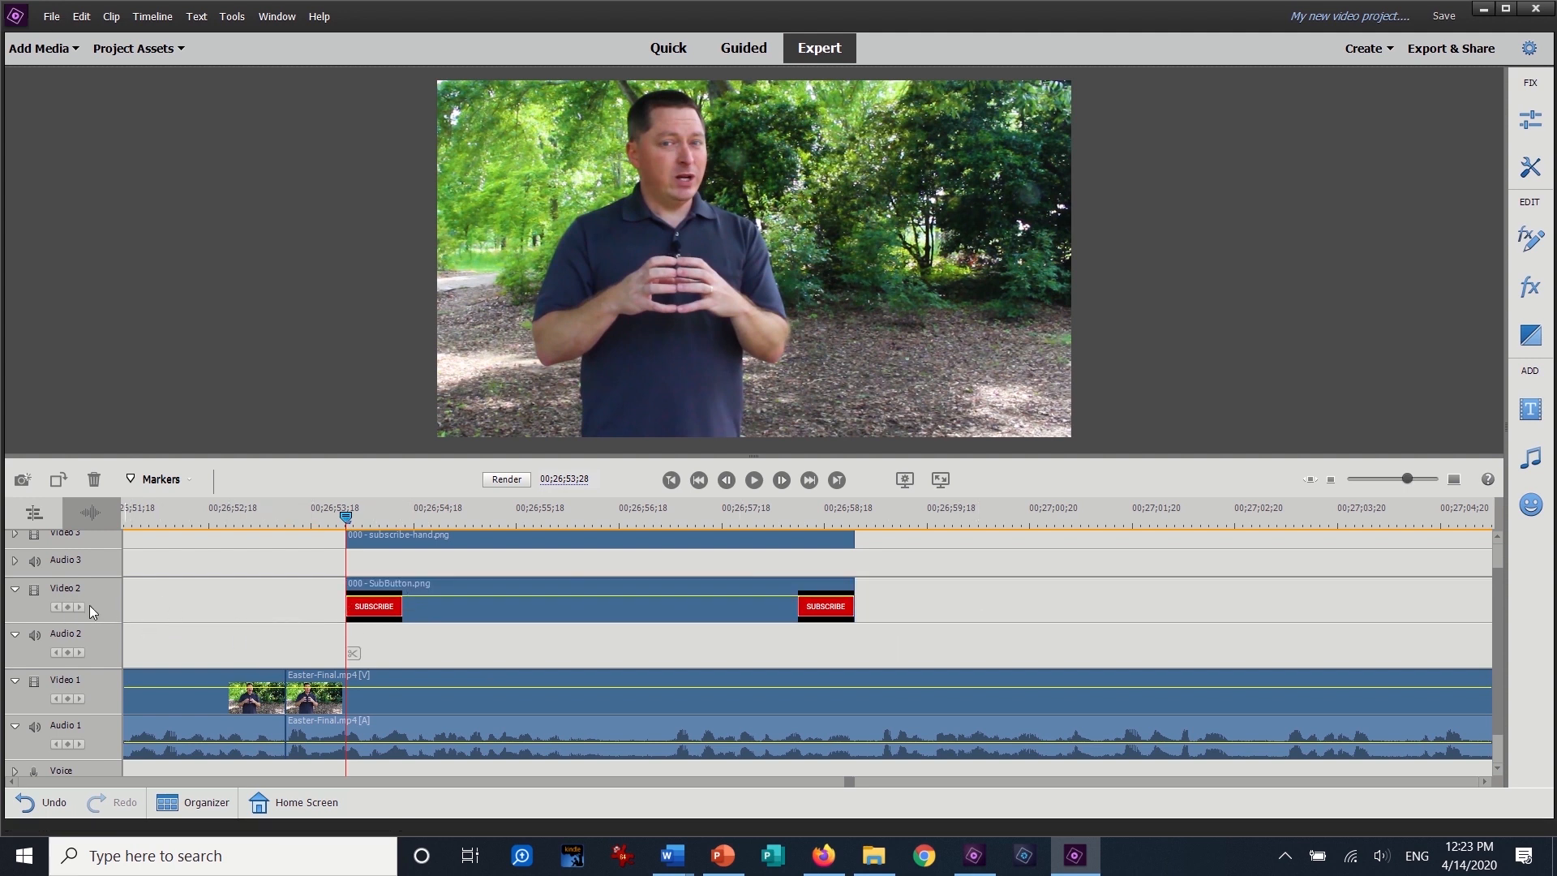
# Step: Add three spaced opacity keyframes along the first half of the SubButton clip on Video 2 while it plays
pyautogui.click(472, 610)
pyautogui.click(67, 607)
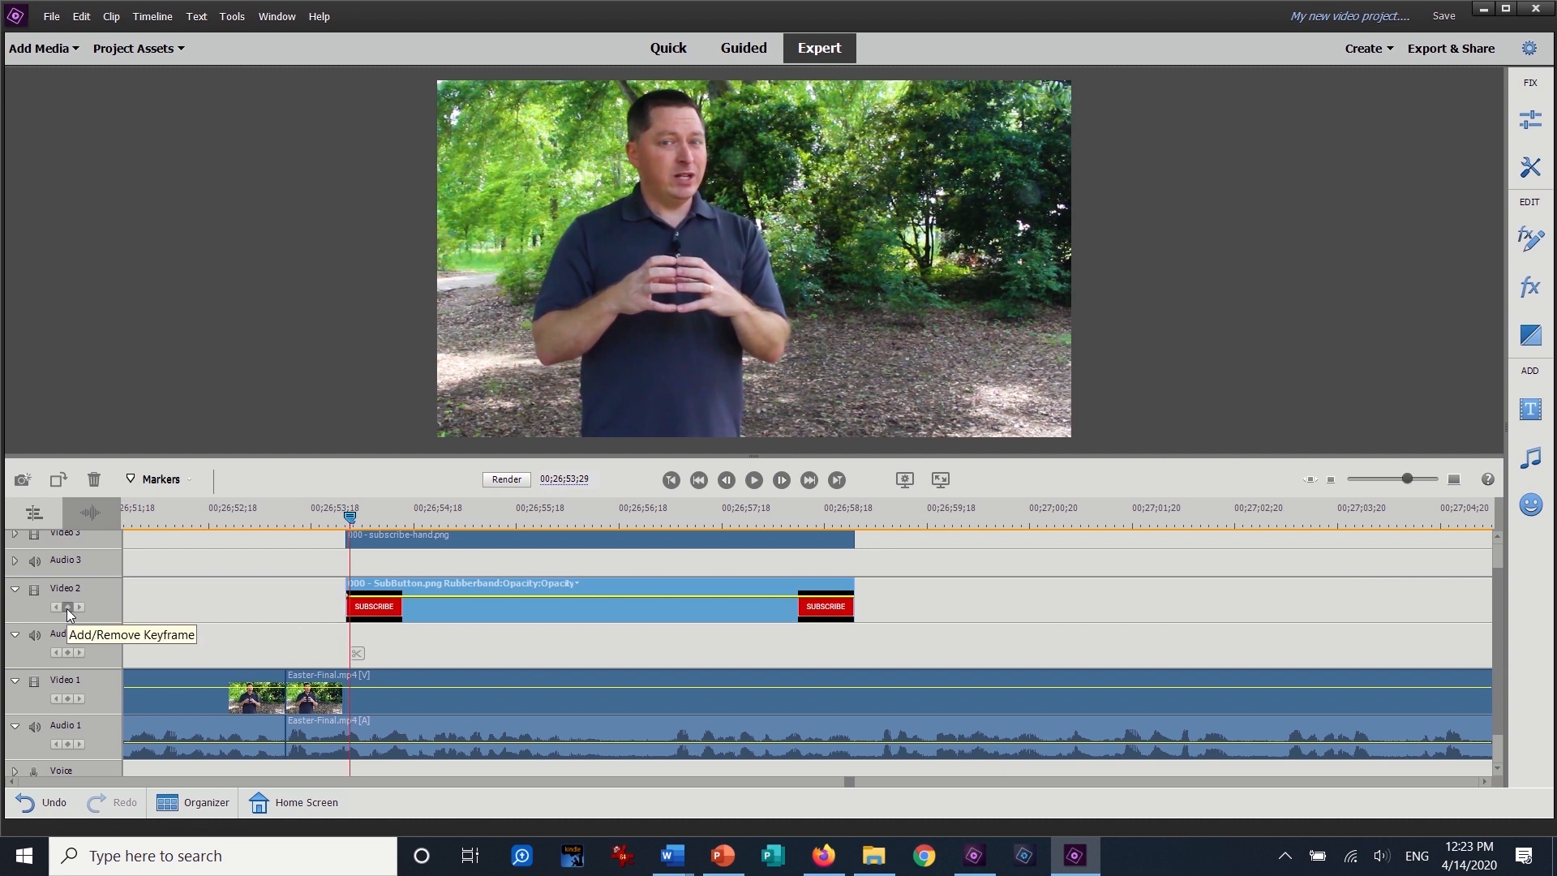
pyautogui.press('space')
pyautogui.click(67, 608)
pyautogui.click(67, 607)
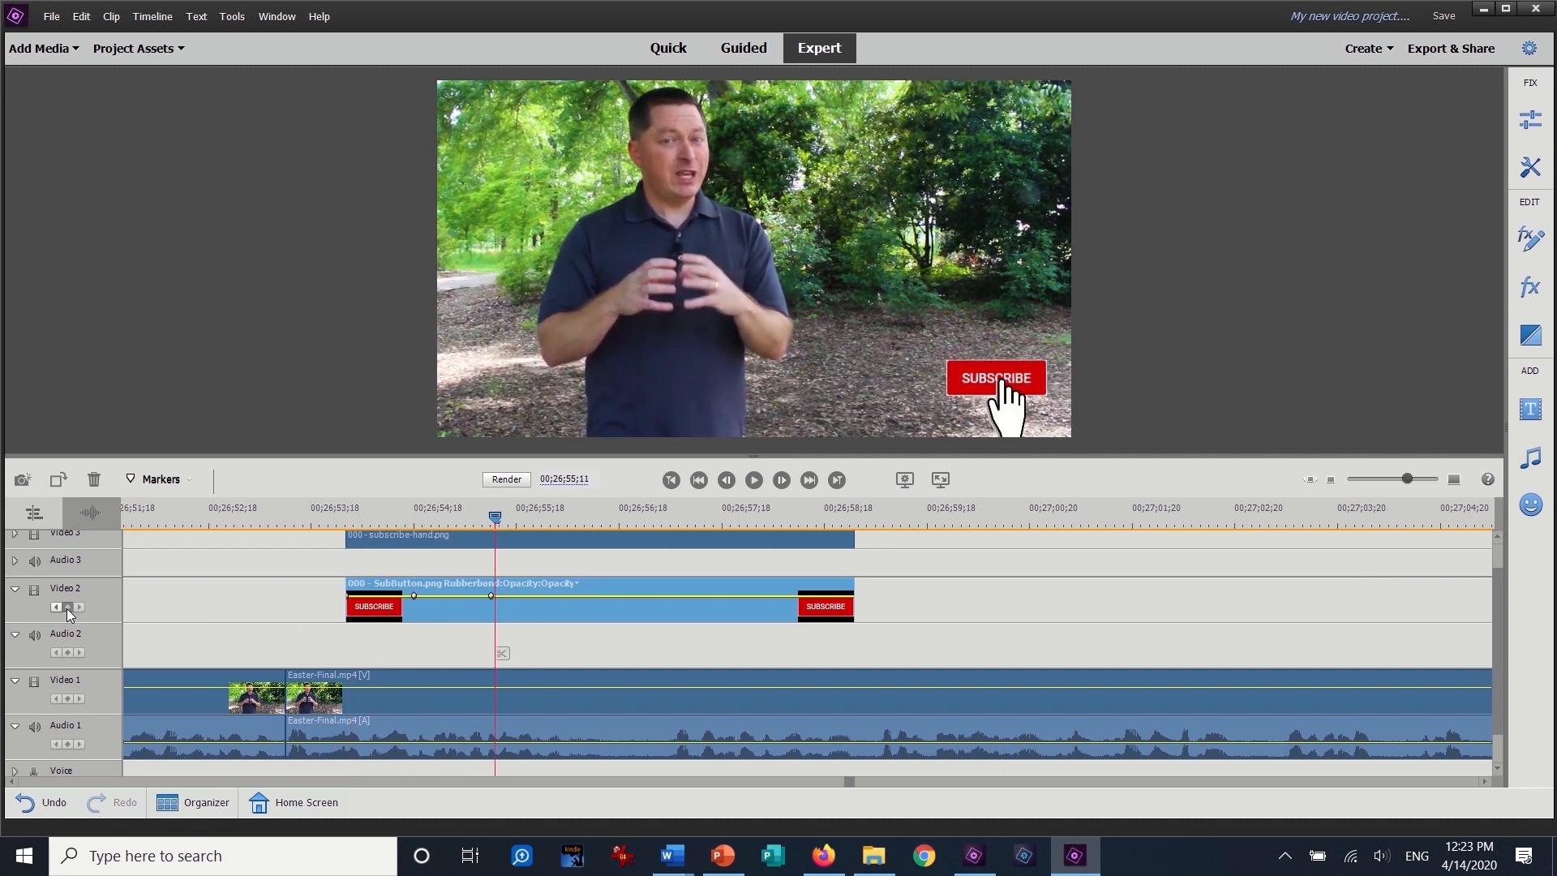
pyautogui.click(66, 607)
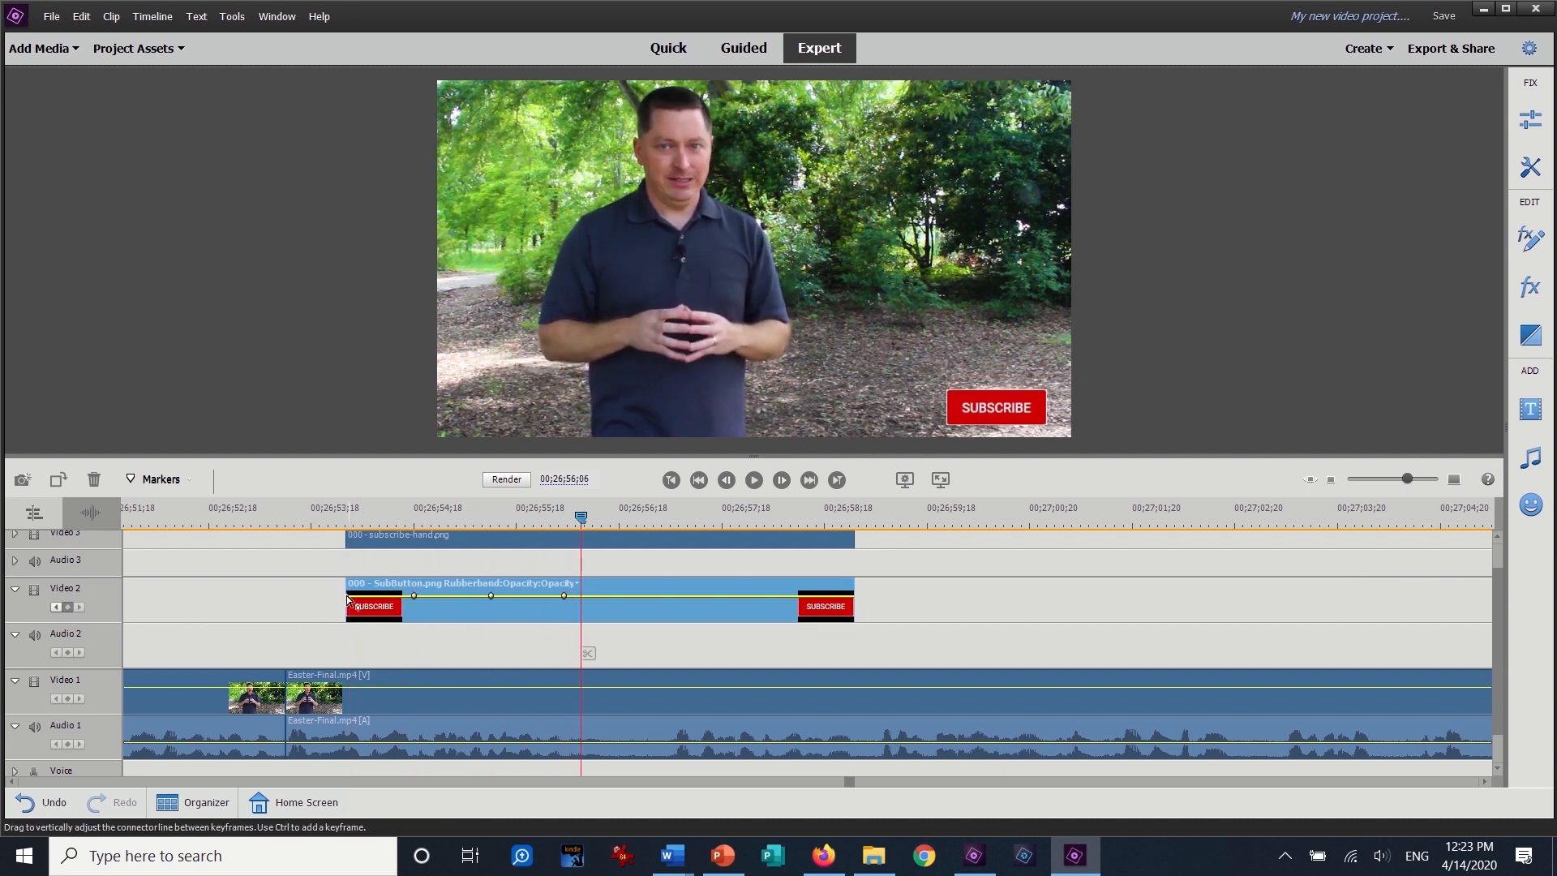
# Step: Lower the SubButton clip's start and last opacity keyframes to the minimum and move the two middle ones later so it fades in and out
pyautogui.moveTo(348, 596); pyautogui.dragTo(318, 654)
pyautogui.moveTo(414, 600); pyautogui.dragTo(438, 596)
pyautogui.moveTo(565, 596)
pyautogui.mouseDown()
pyautogui.moveTo(633, 608)
pyautogui.moveTo(602, 645)
pyautogui.moveTo(574, 624)
pyautogui.mouseUp()
pyautogui.moveTo(494, 596); pyautogui.dragTo(526, 596)
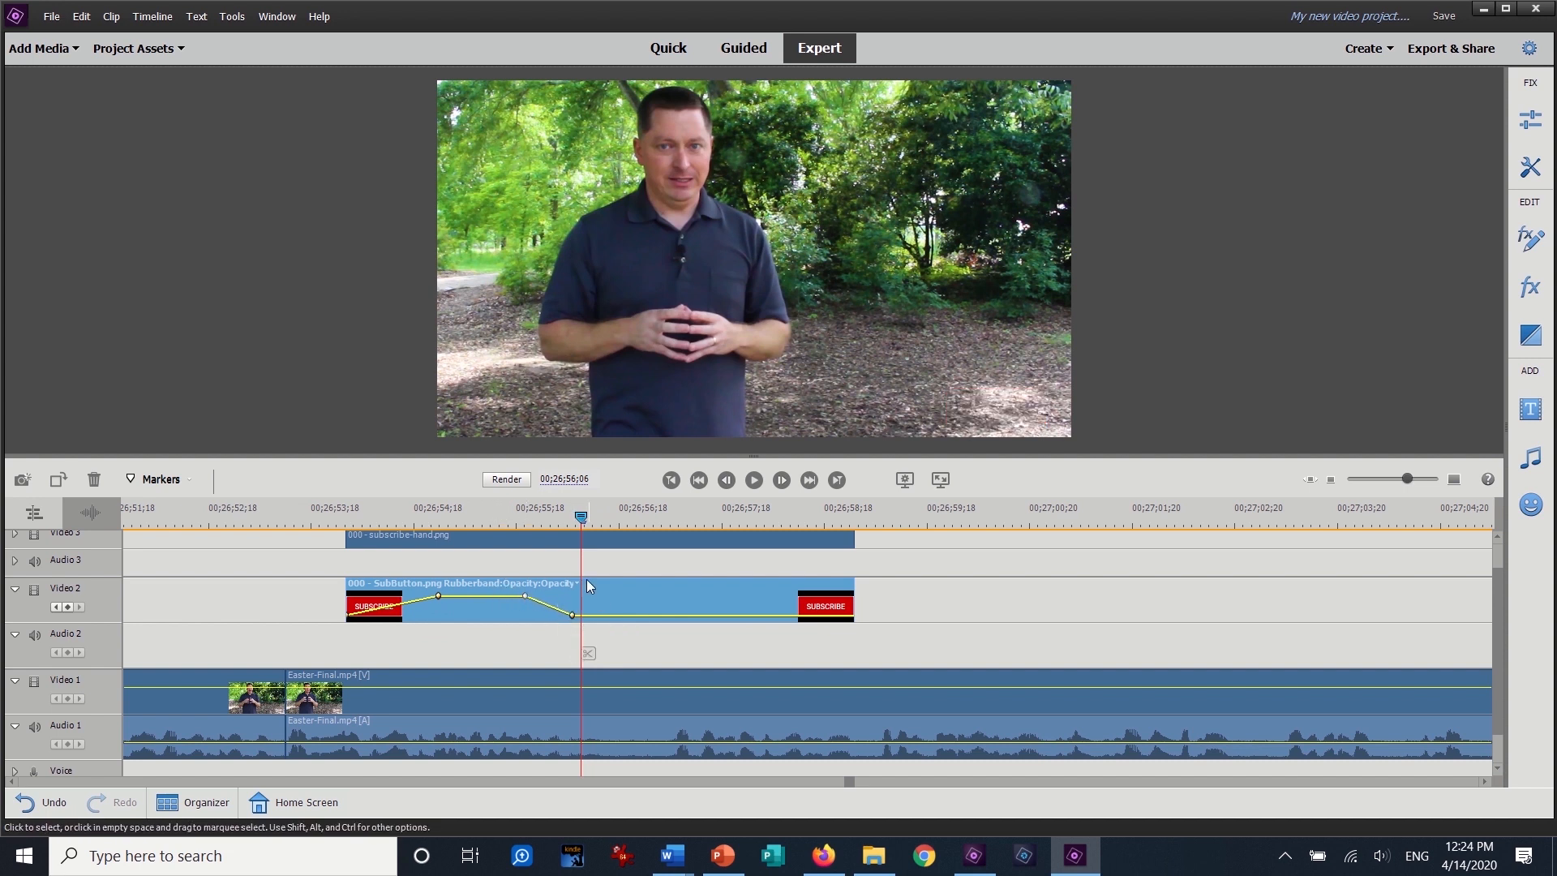
# Step: Play back the subscribe button fade from just before the overlay clips, stop past the fade-out, and select the main Easter-Final.mp4 clip
pyautogui.click(299, 509)
pyautogui.click(754, 482)
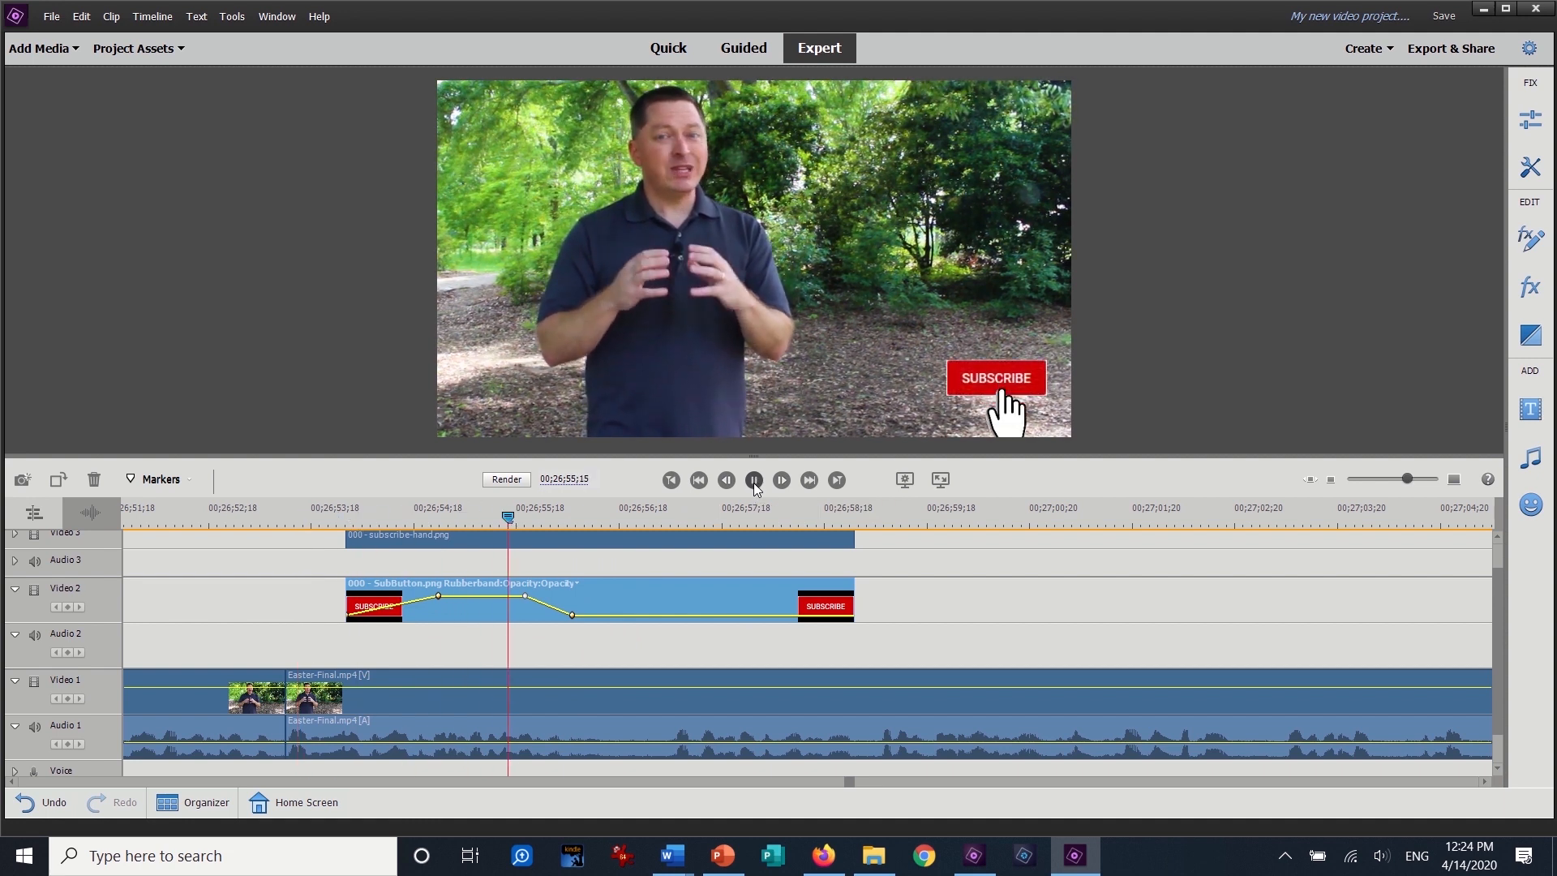
pyautogui.click(754, 480)
pyautogui.click(552, 689)
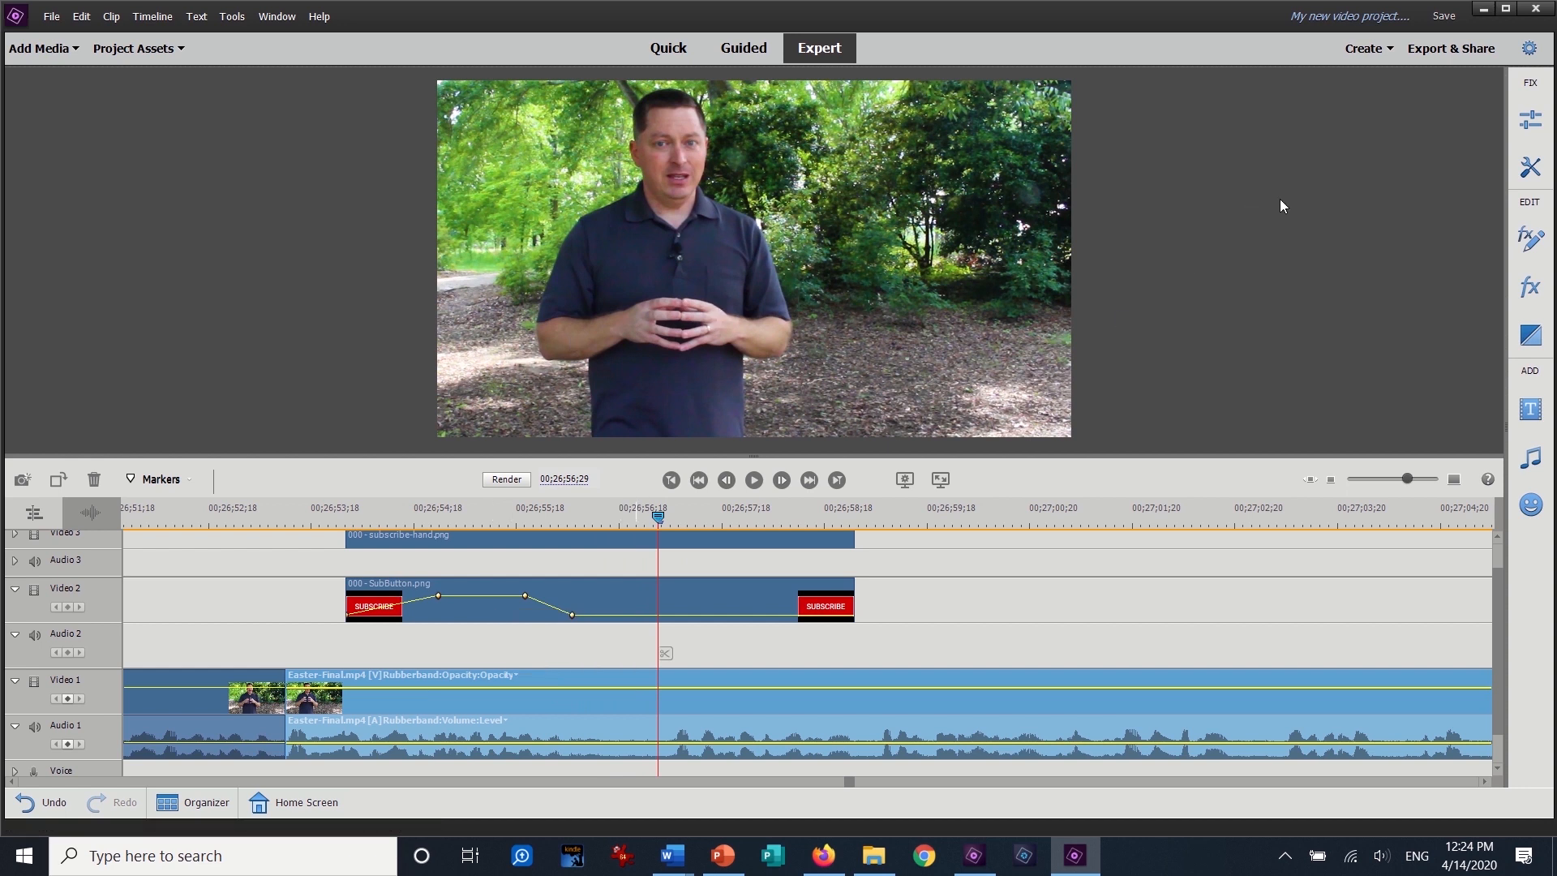
# Step: Open the export settings and configure an MP3 audio export at the highest quality, checking the file name
pyautogui.click(1450, 48)
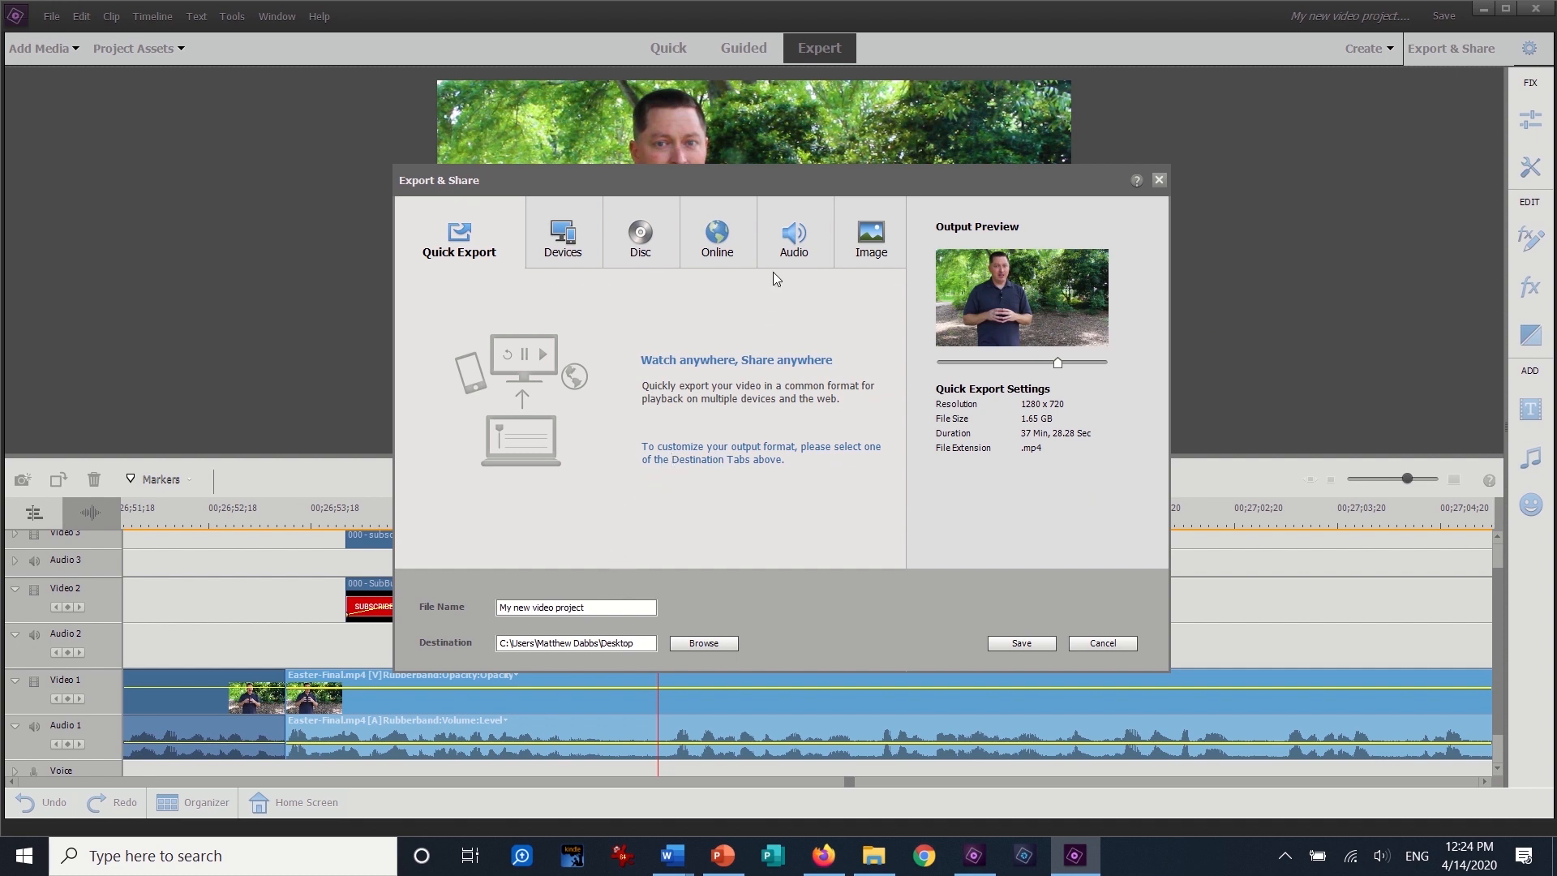
pyautogui.click(795, 241)
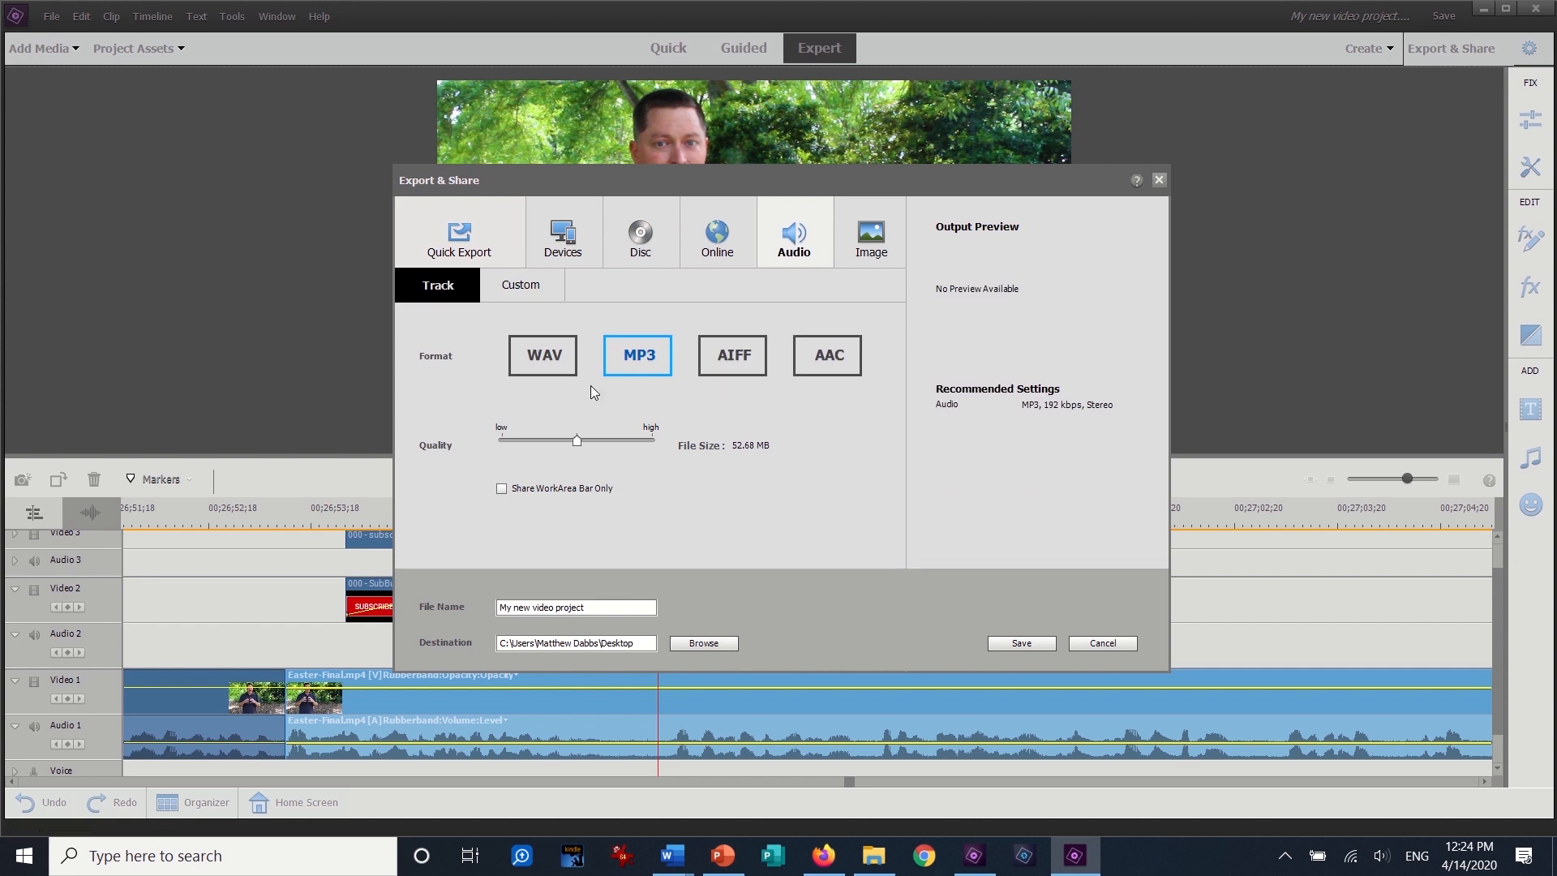
pyautogui.click(653, 442)
pyautogui.moveTo(586, 608); pyautogui.dragTo(498, 607)
# Step: Export the video for computer at HD 1080 (1920 x 1080) in MP4 - H.264 format to the Desktop
pyautogui.click(563, 237)
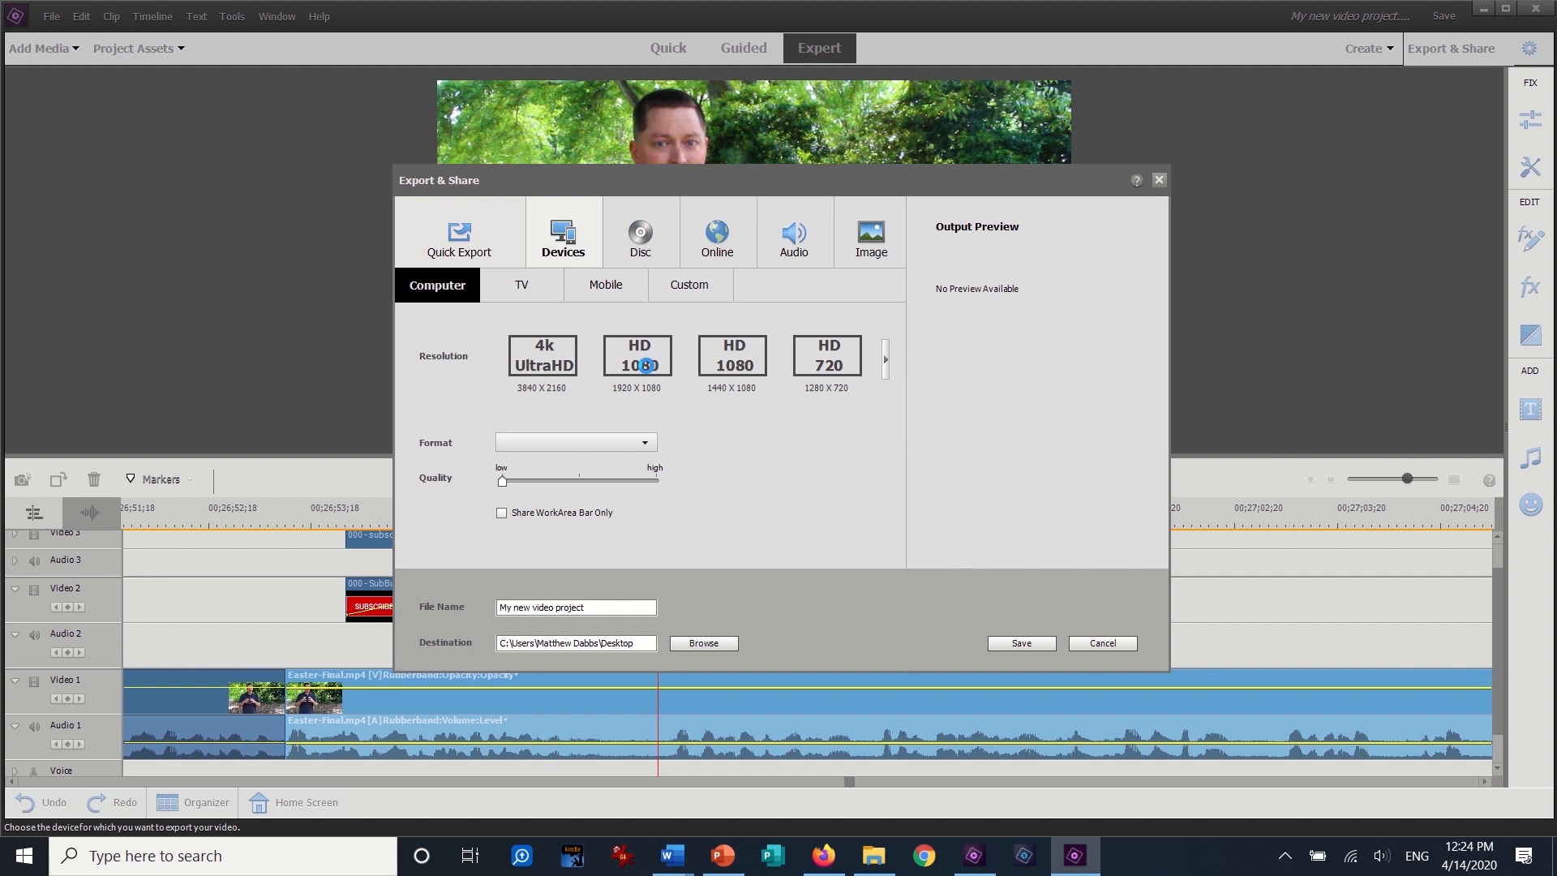
pyautogui.click(646, 365)
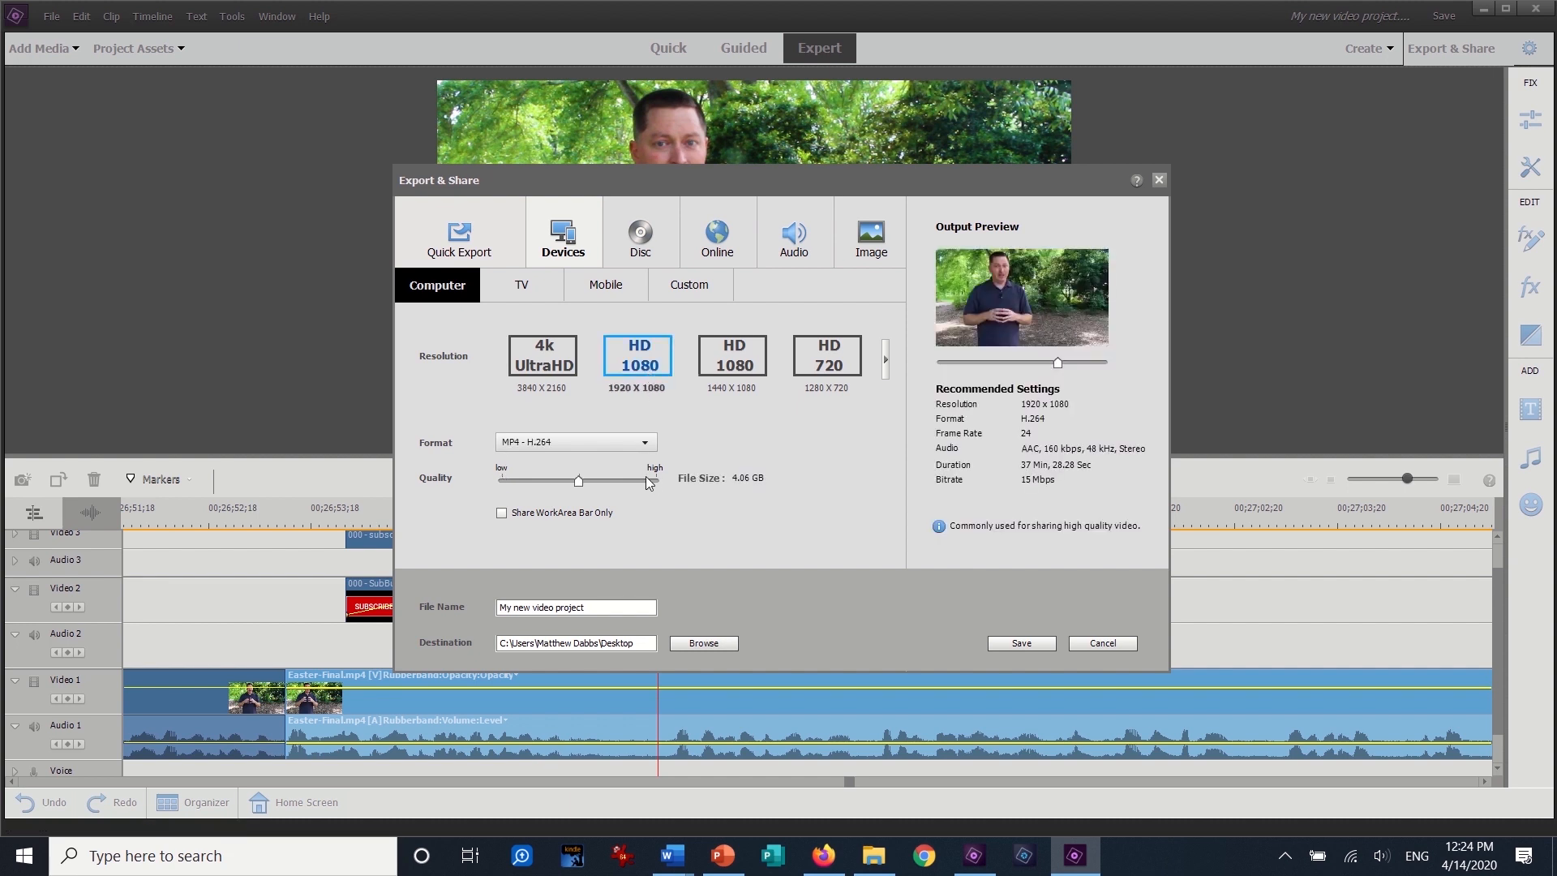
pyautogui.moveTo(583, 608); pyautogui.dragTo(482, 614)
pyautogui.click(1022, 643)
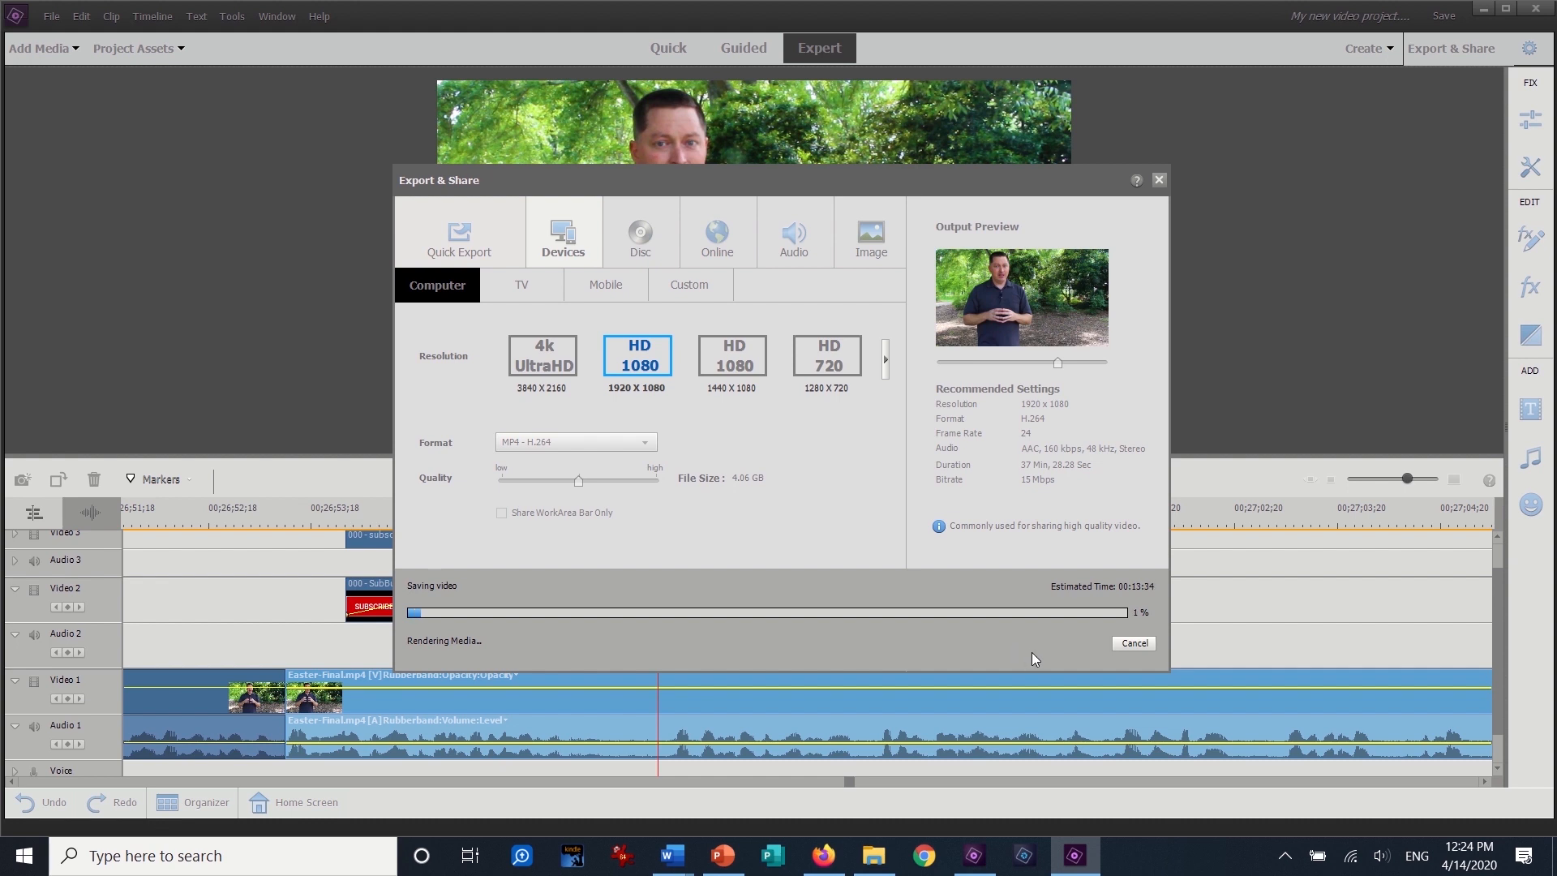
# Step: Cancel the running video export and close the export settings
pyautogui.click(1135, 644)
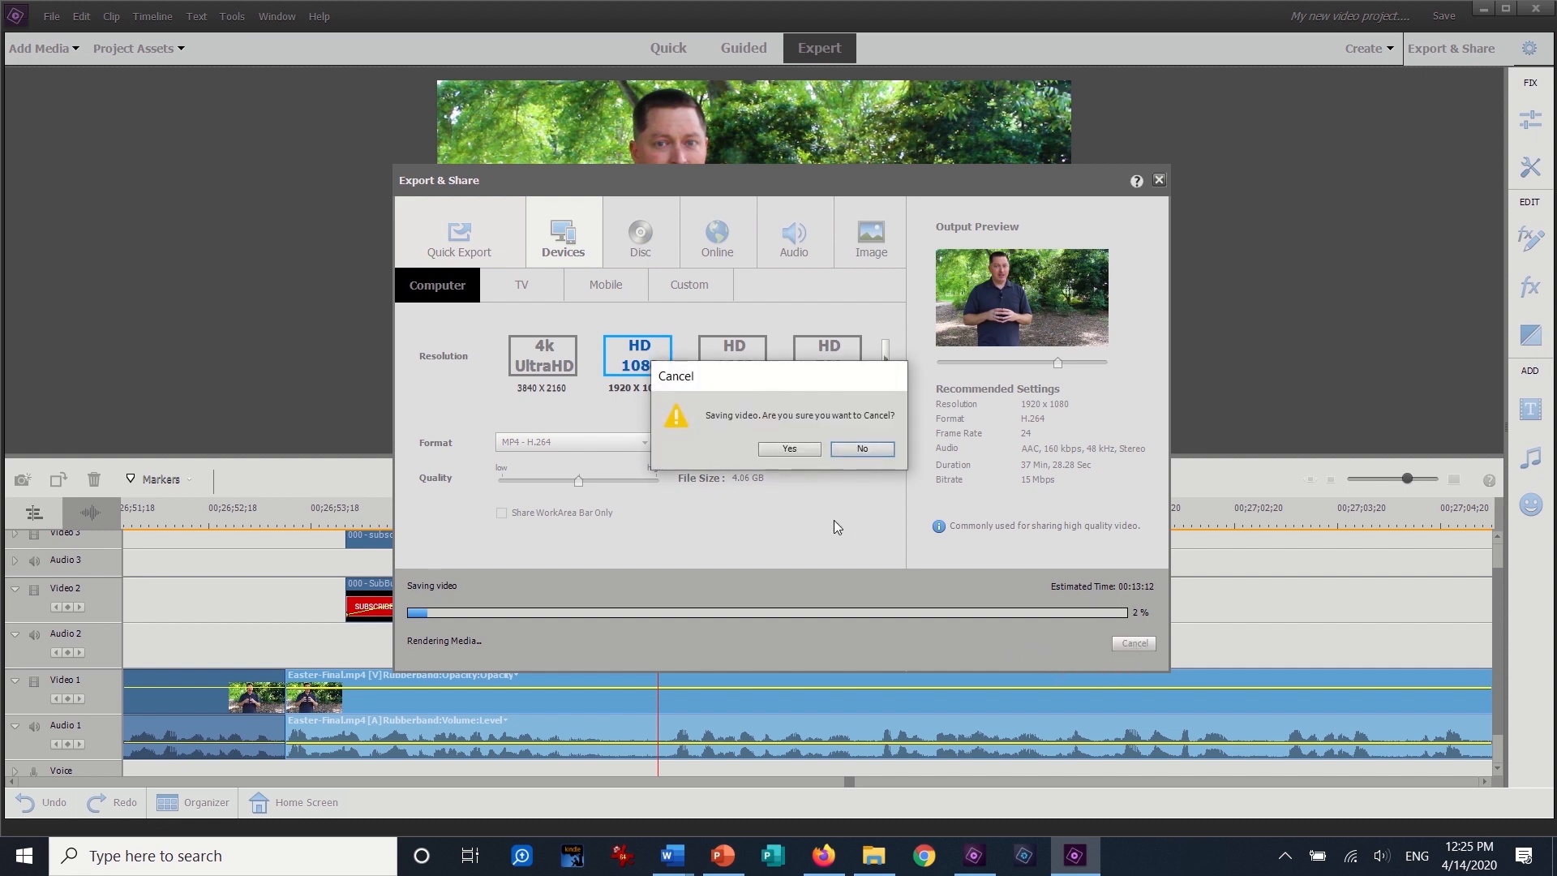
pyautogui.click(789, 450)
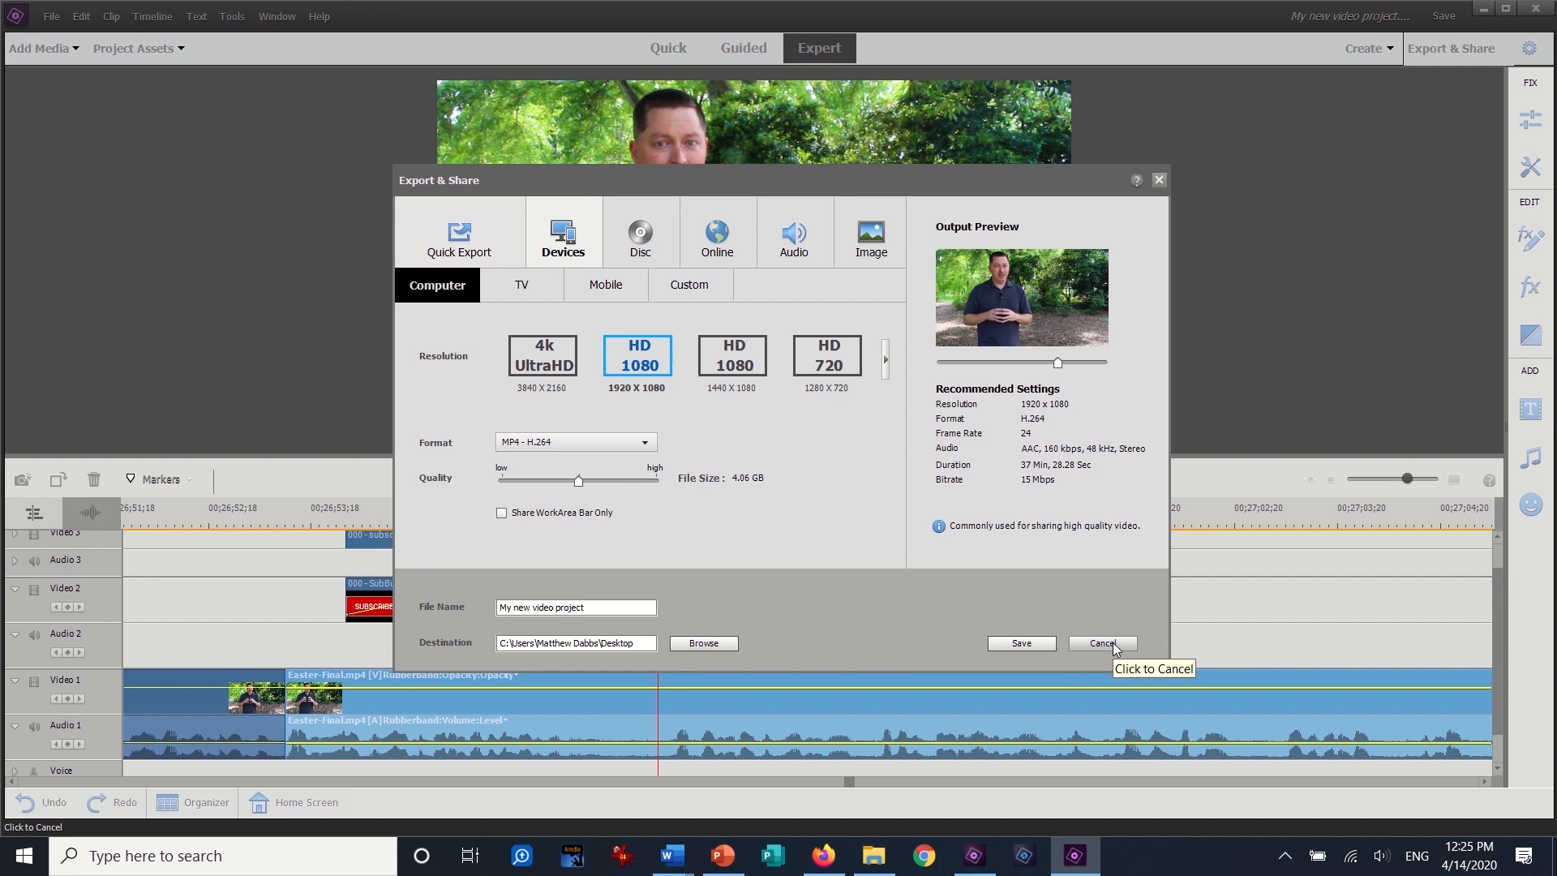
pyautogui.click(1114, 644)
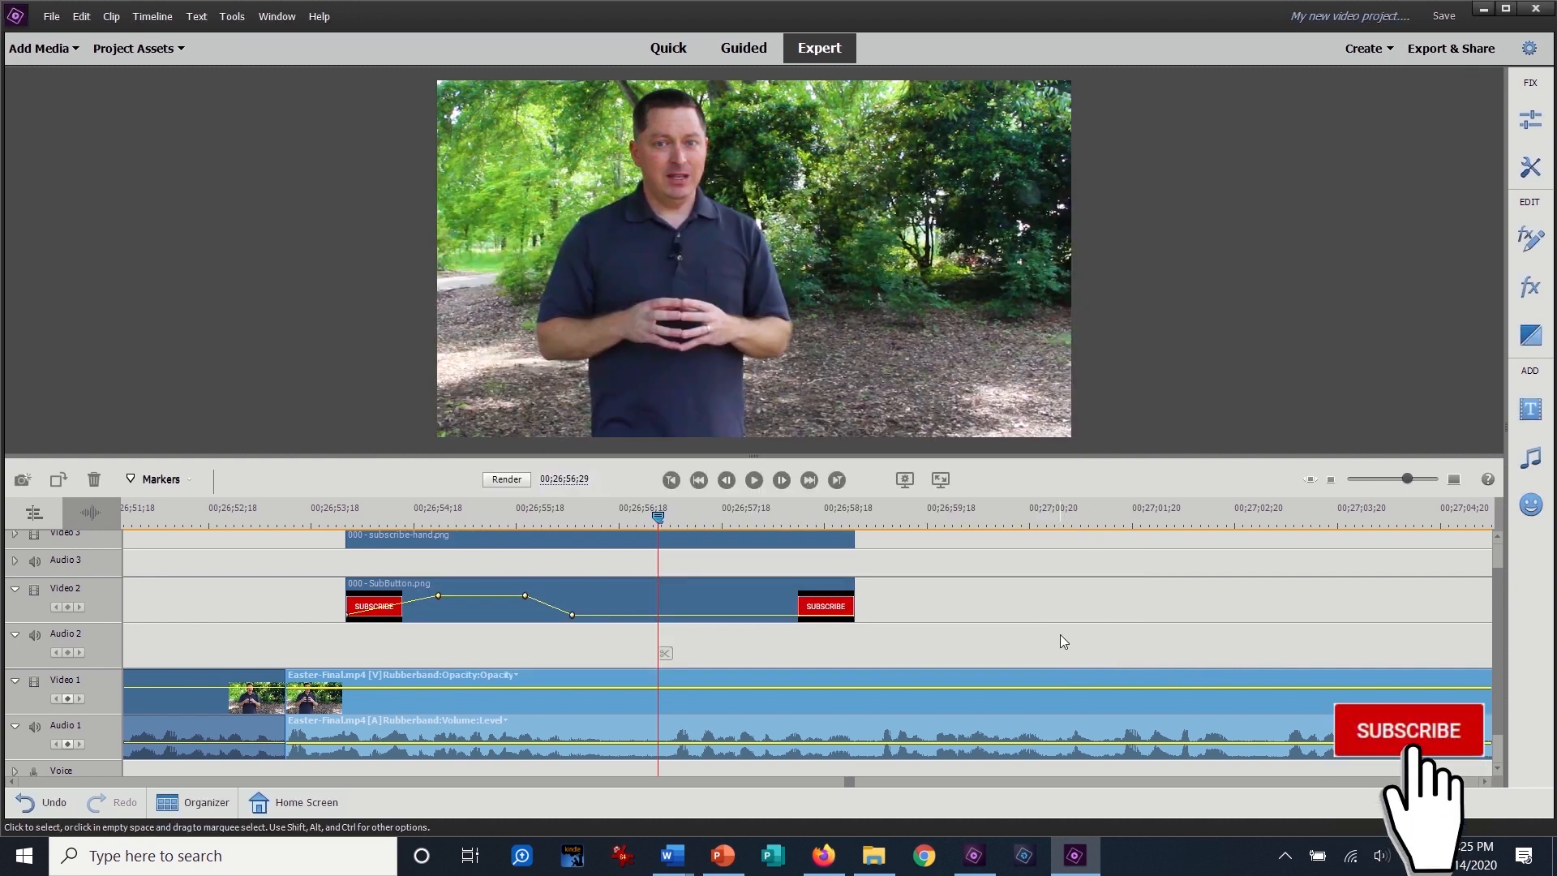